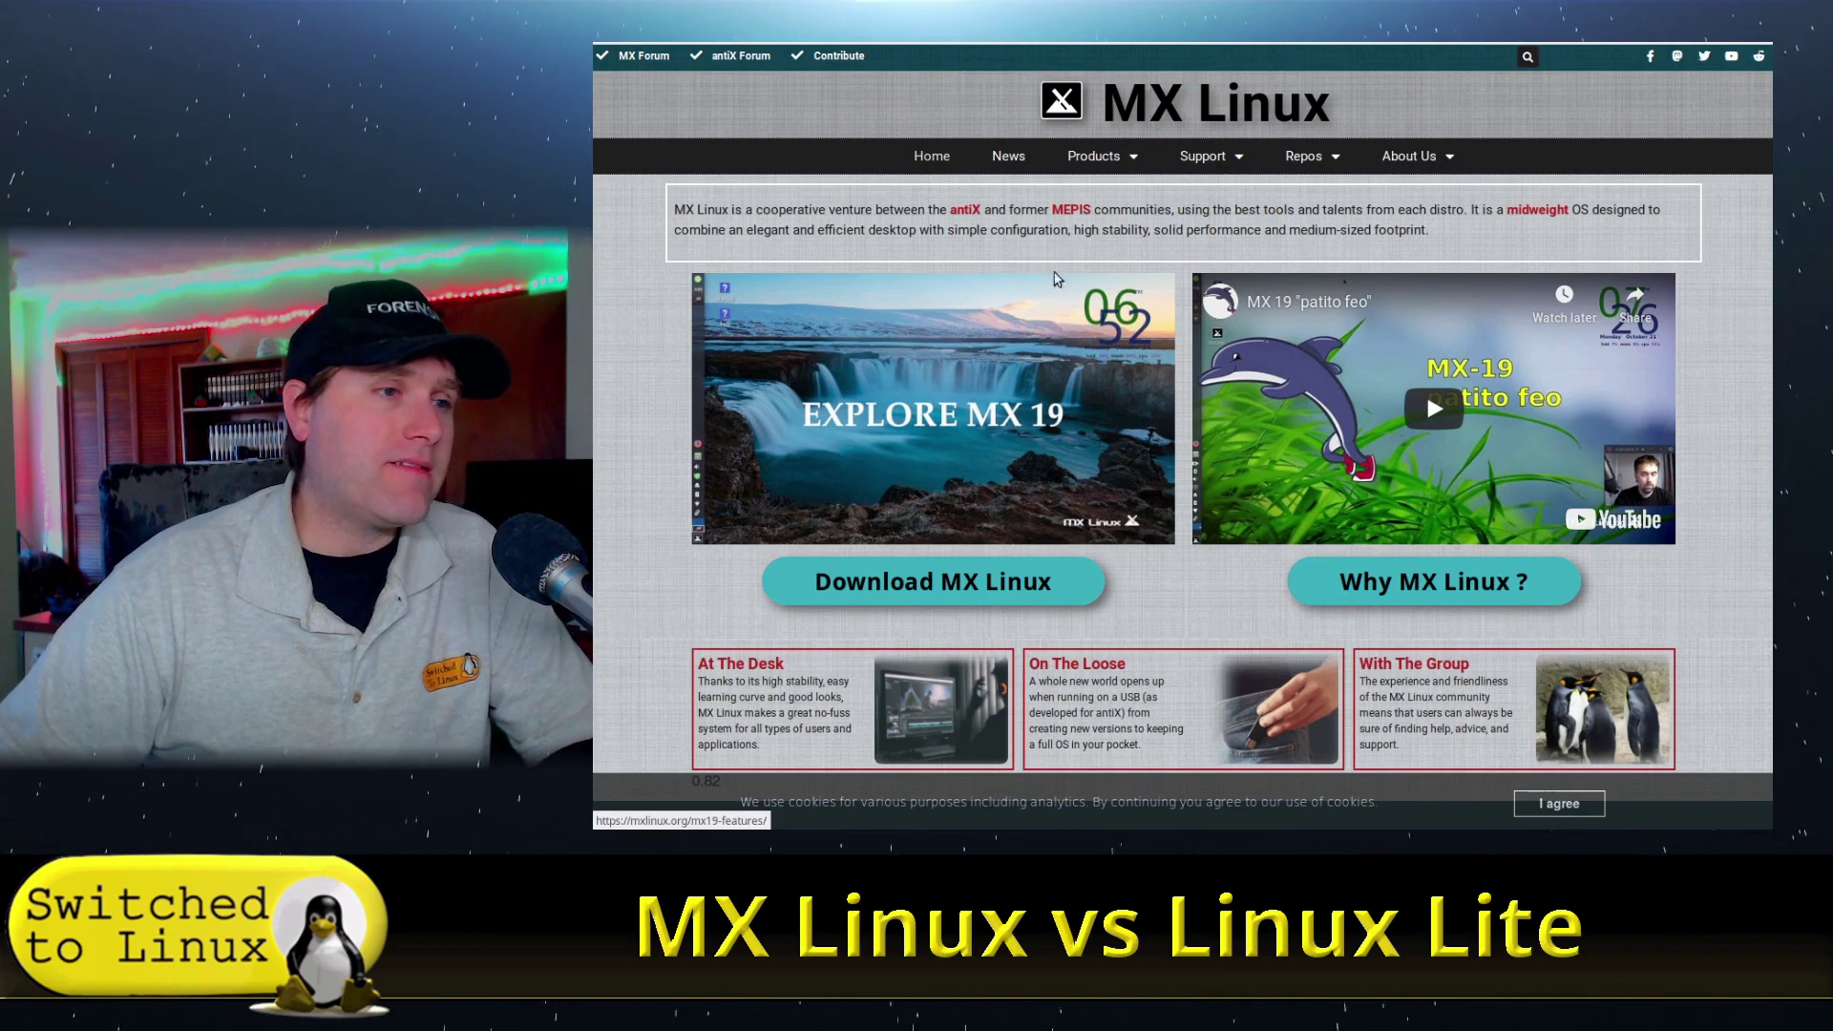
- Go from the MX Linux homepage to the Download MX Linux page
{"action": "scroll", "coordinate": [1405, 459], "scroll_direction": "down", "scroll_amount": 2}
{"action": "scroll", "coordinate": [1413, 448], "scroll_direction": "up", "scroll_amount": 1}
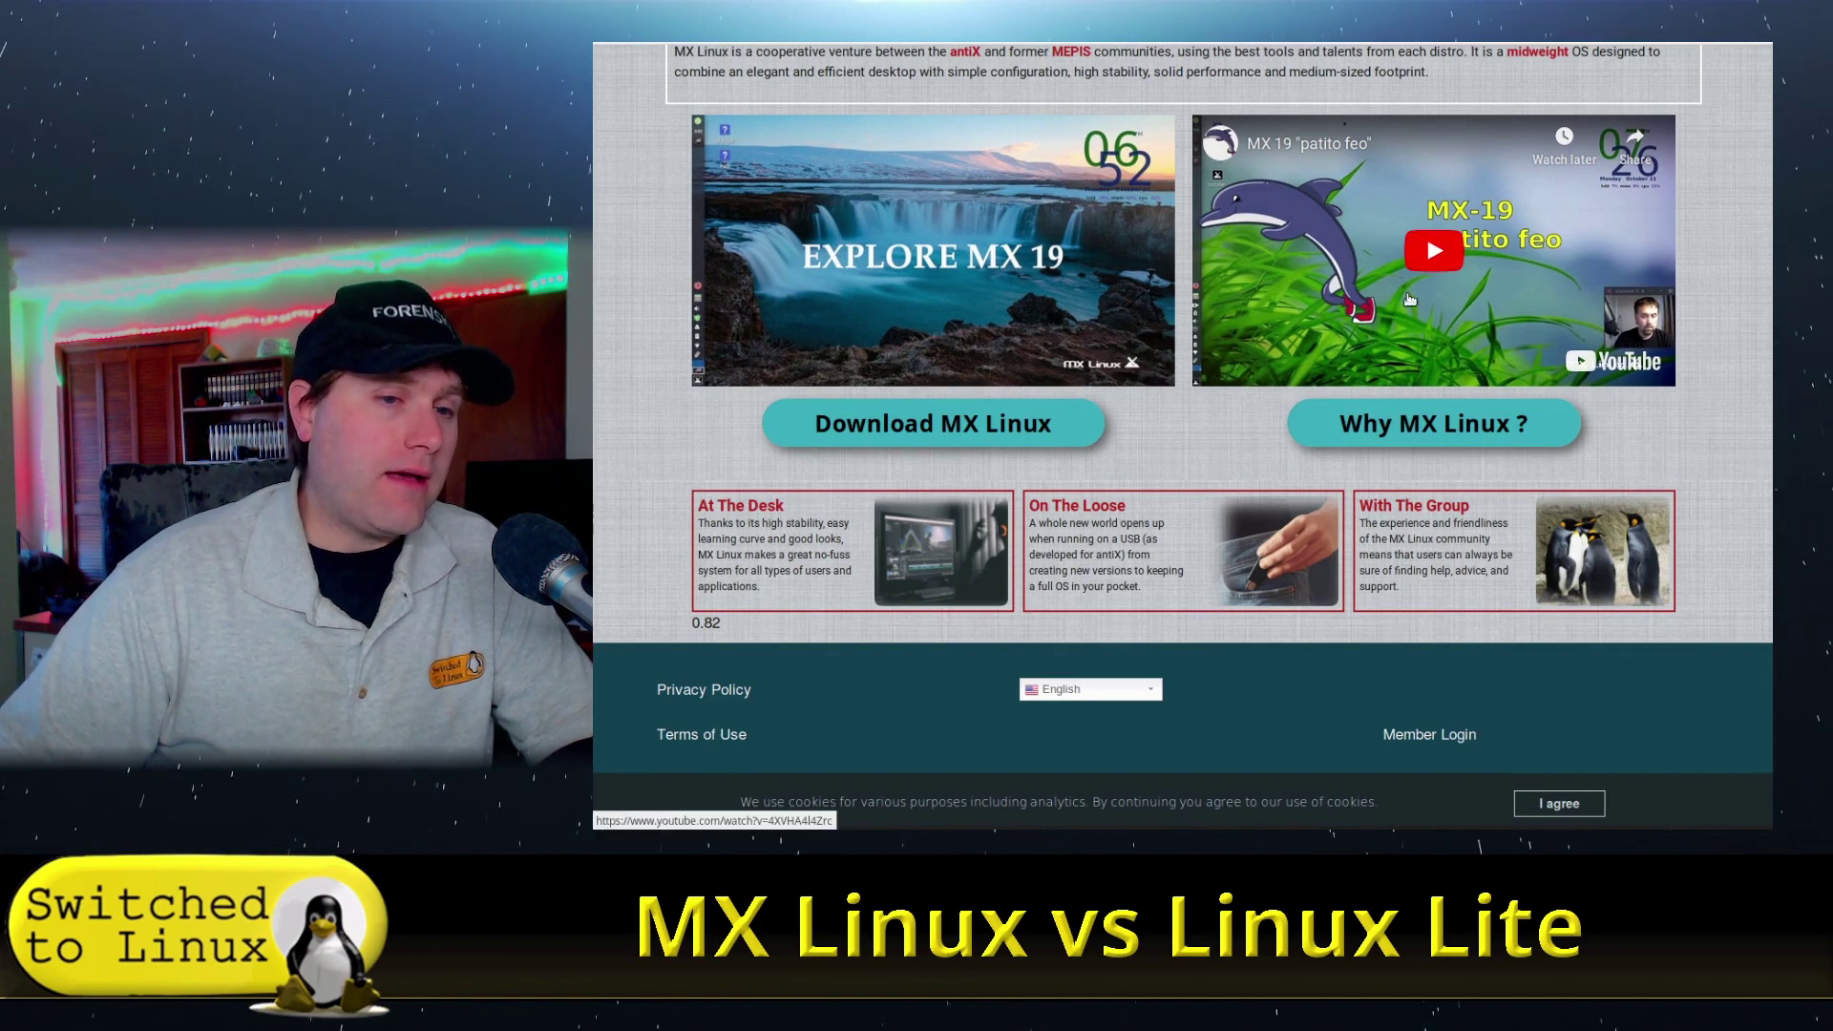
{"action": "scroll", "coordinate": [1537, 405], "scroll_direction": "up", "scroll_amount": 3}
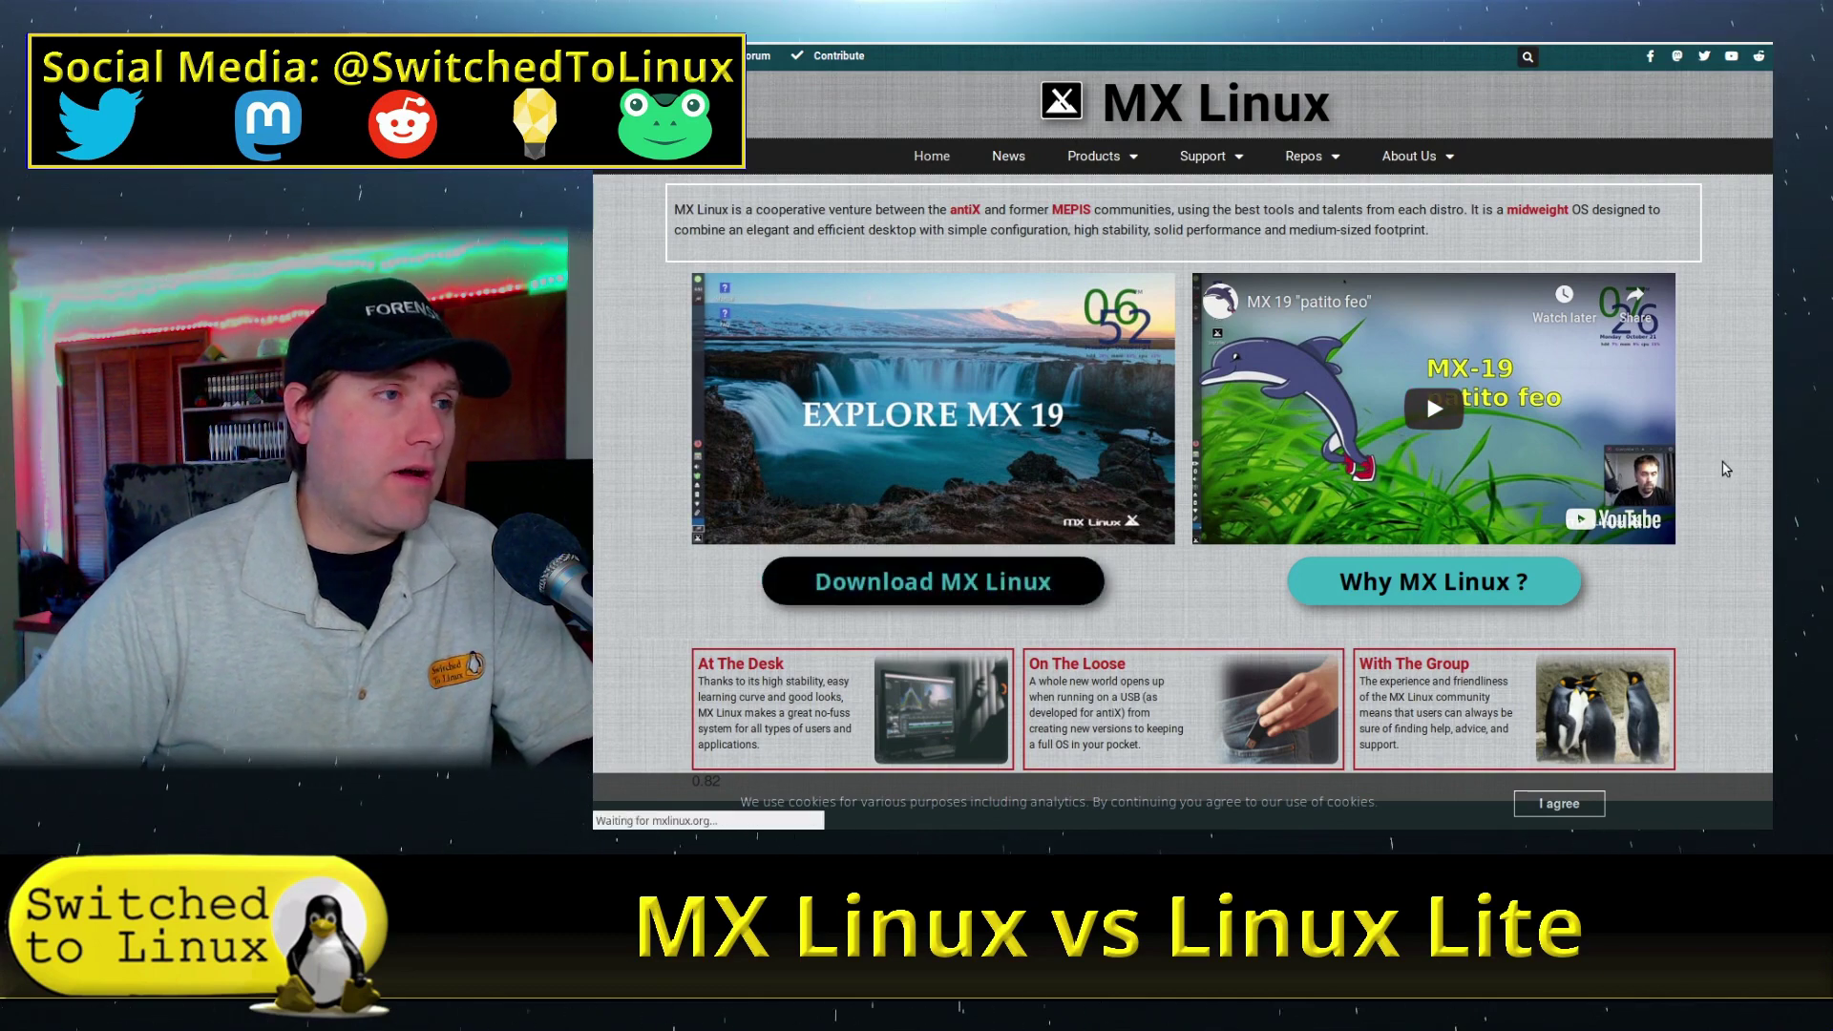
{"action": "left_click", "coordinate": [1023, 576]}
- Review the MX-19.1 Download Links and highlight the 32 bit PAE kernel note
{"action": "scroll", "coordinate": [1217, 401], "scroll_direction": "down", "scroll_amount": 1}
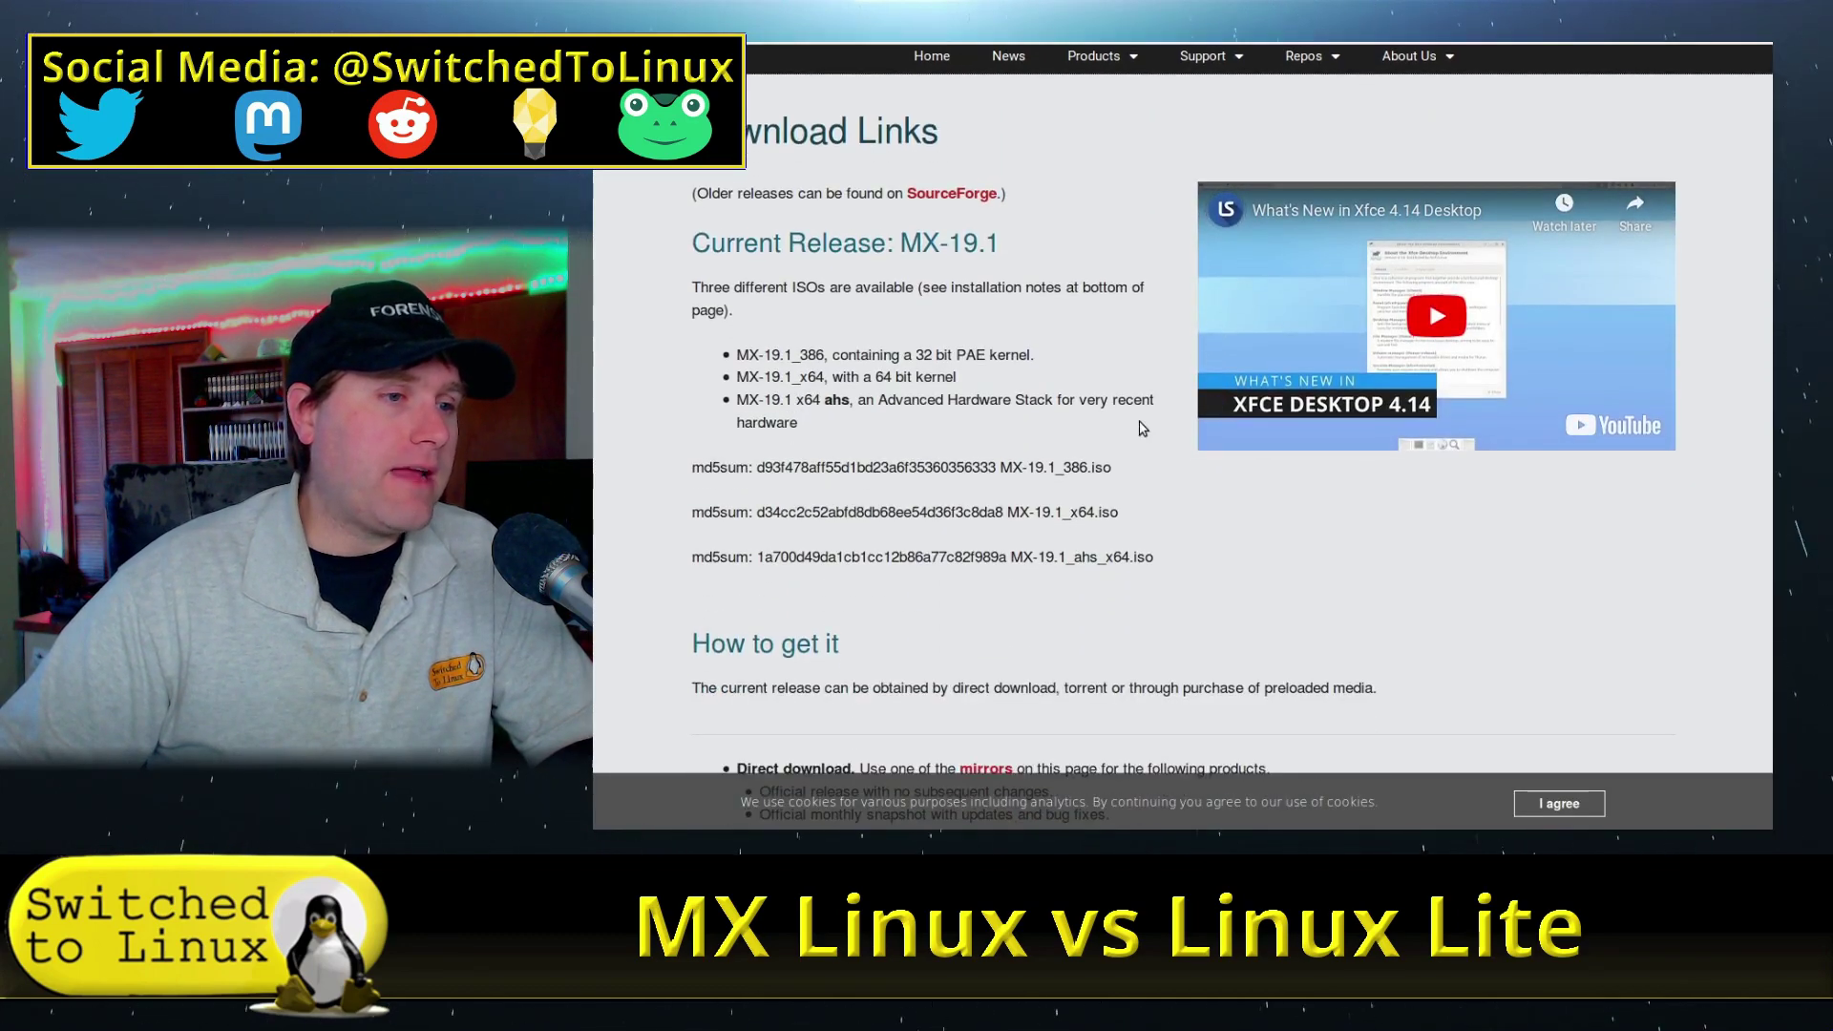
{"action": "scroll", "coordinate": [1217, 401], "scroll_direction": "down", "scroll_amount": 5}
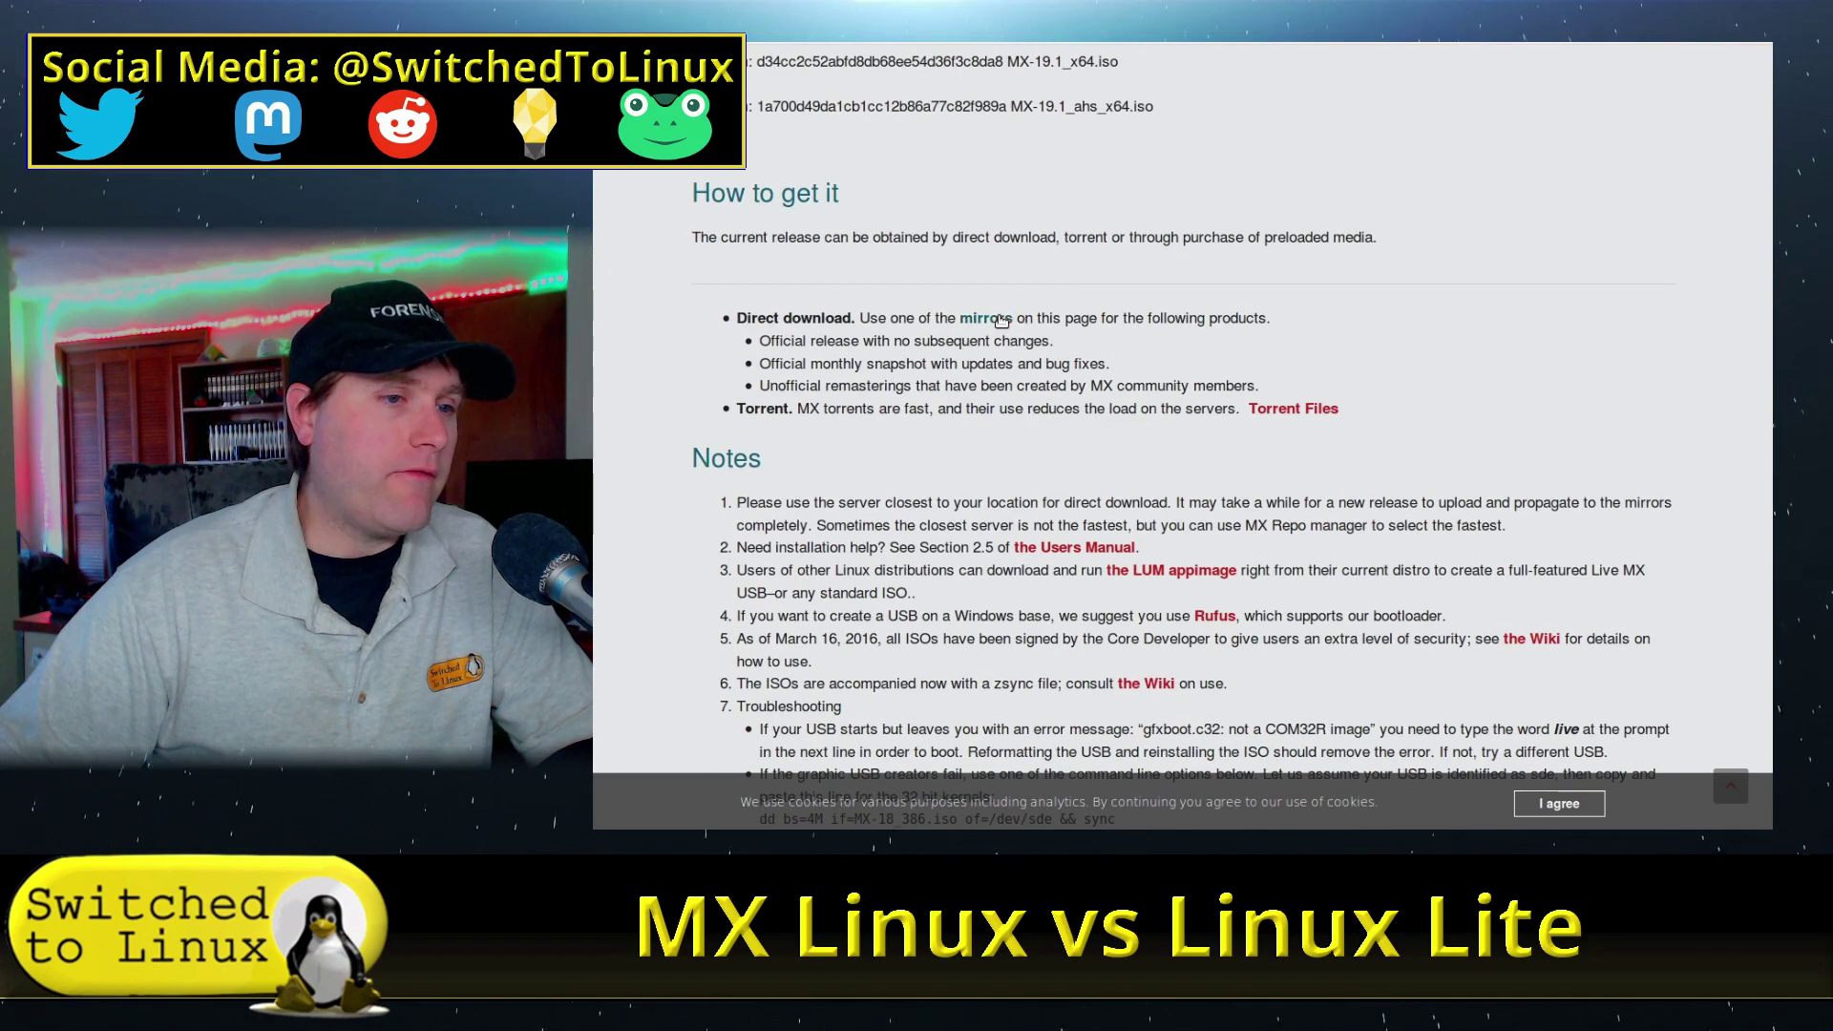
{"action": "scroll", "coordinate": [1278, 432], "scroll_direction": "up", "scroll_amount": 6}
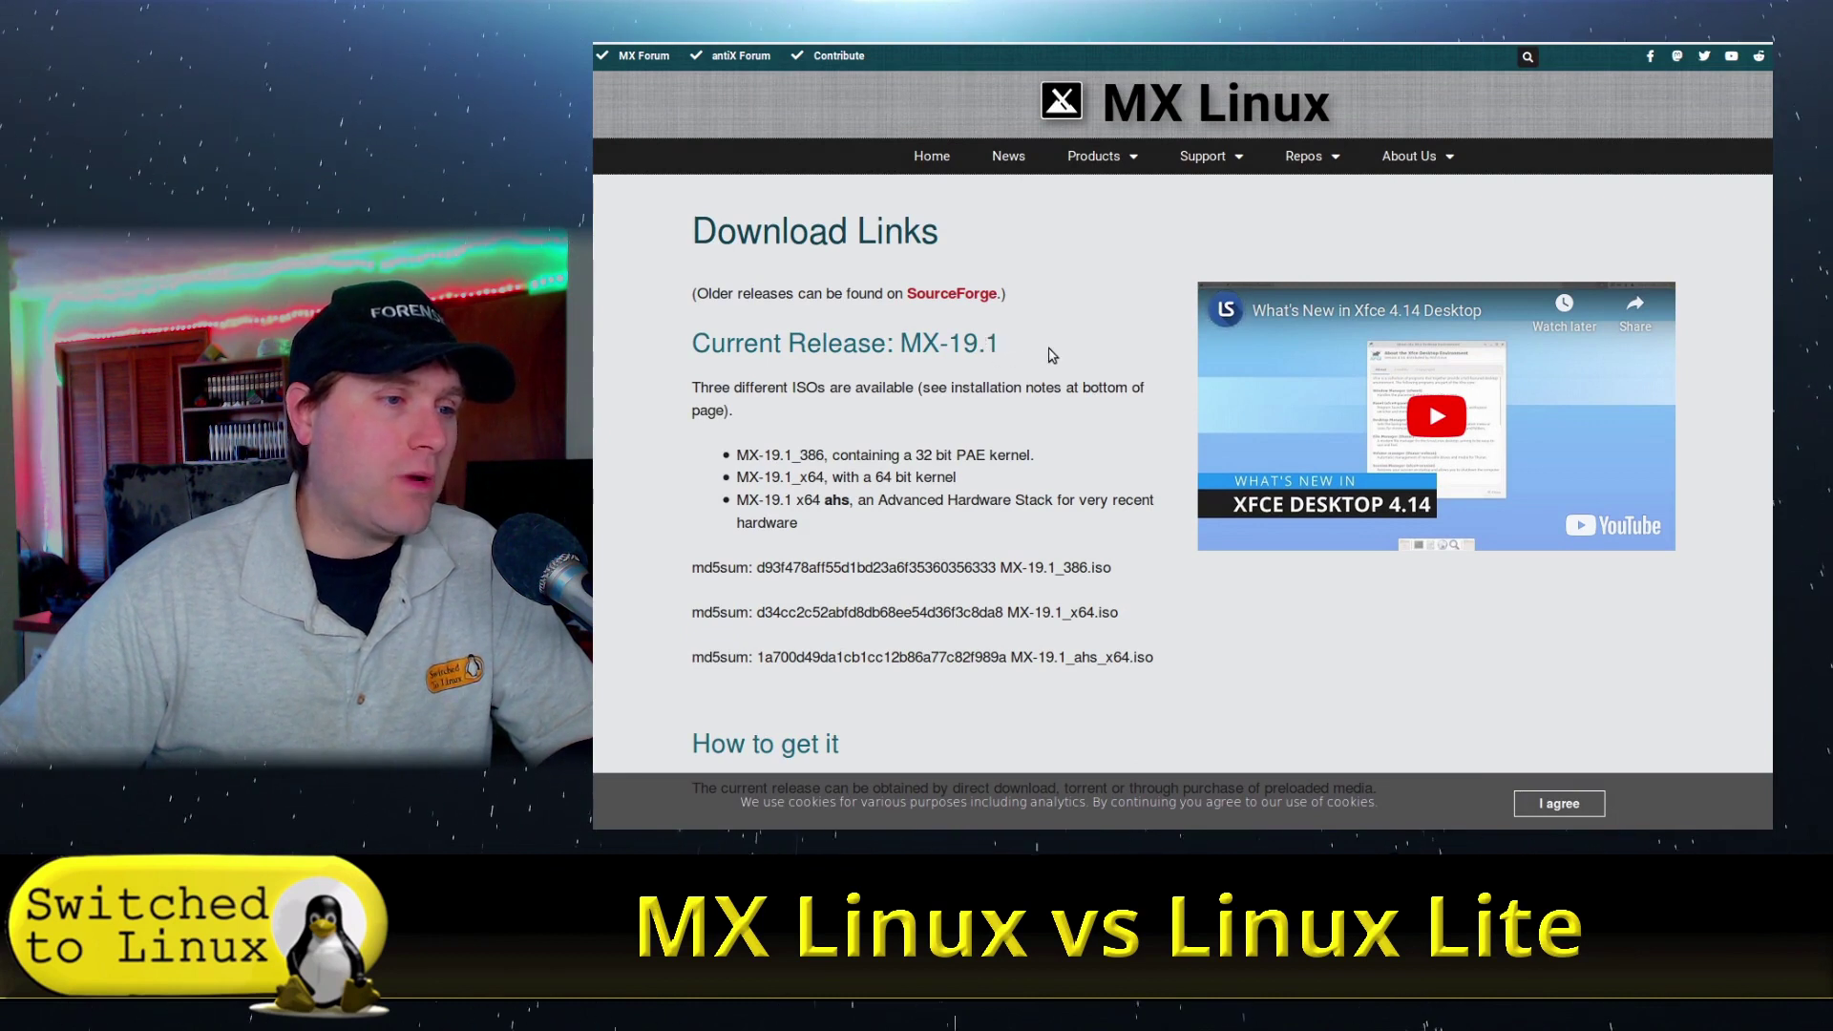
{"action": "left_click_drag", "start_coordinate": [880, 456], "coordinate": [1050, 462]}
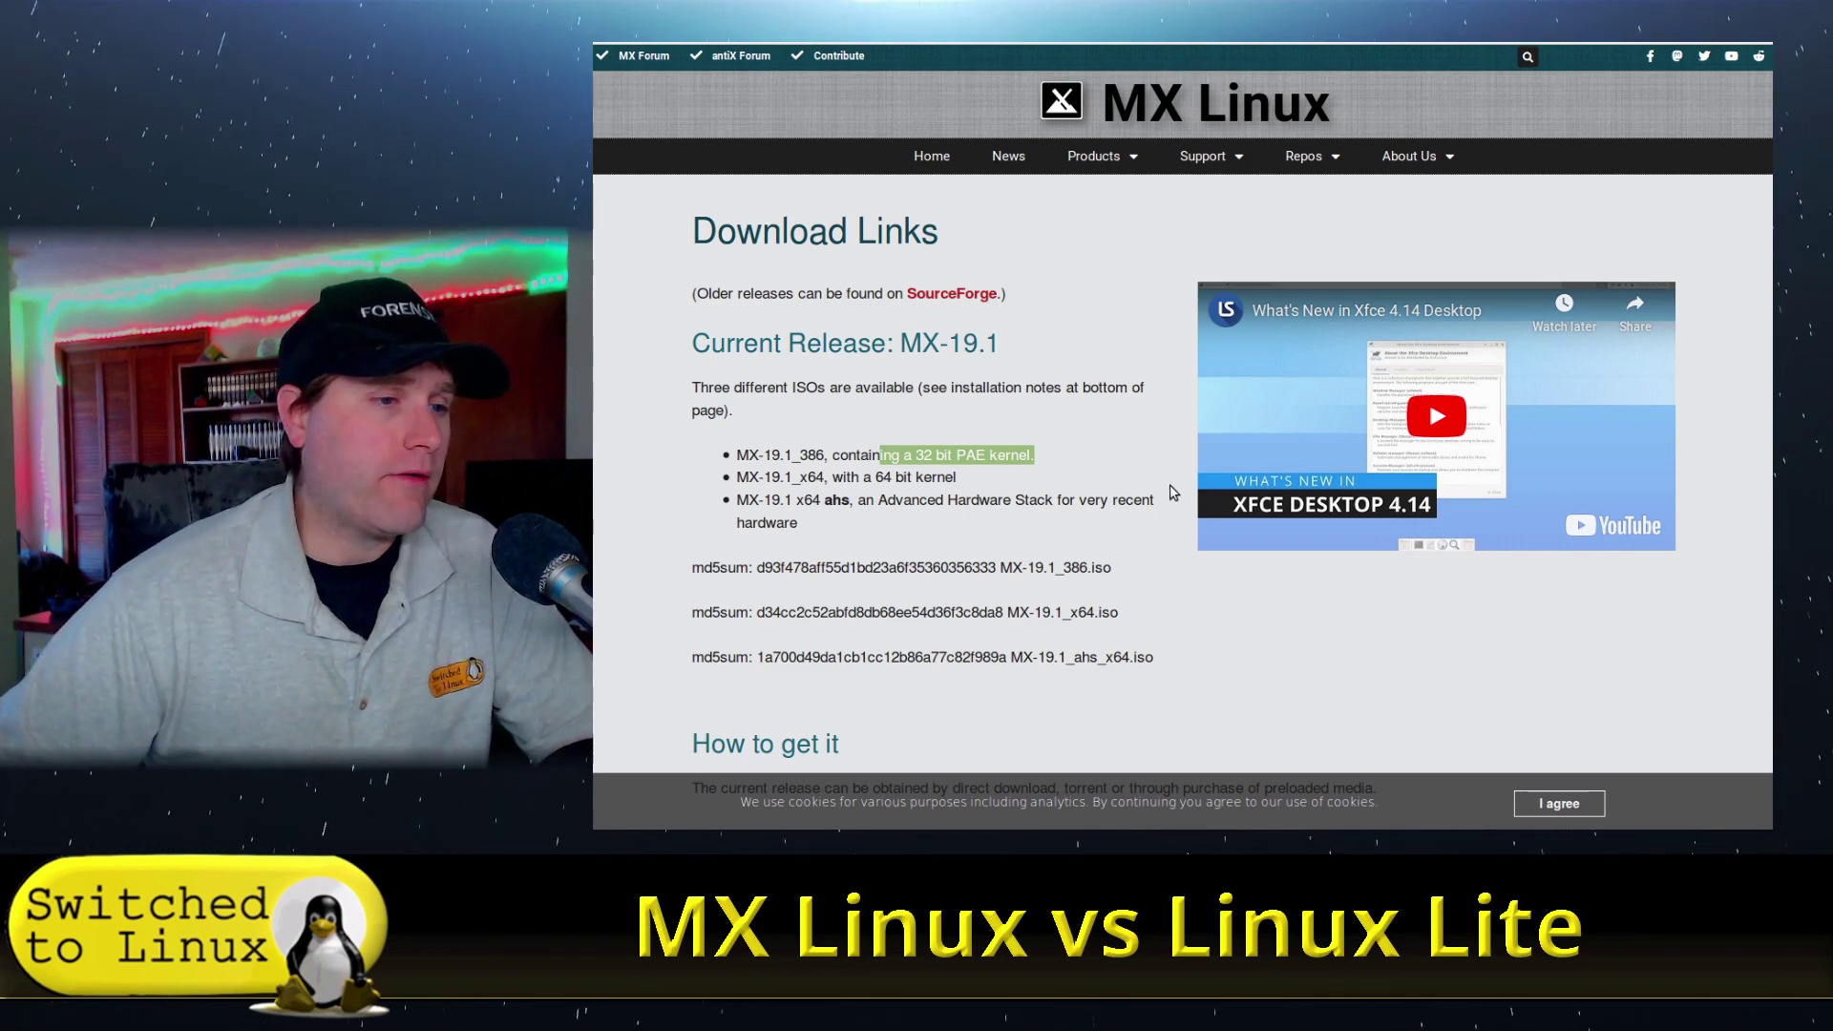
{"action": "scroll", "coordinate": [1173, 492], "scroll_direction": "down", "scroll_amount": 2}
{"action": "scroll", "coordinate": [1173, 492], "scroll_direction": "down", "scroll_amount": 3}
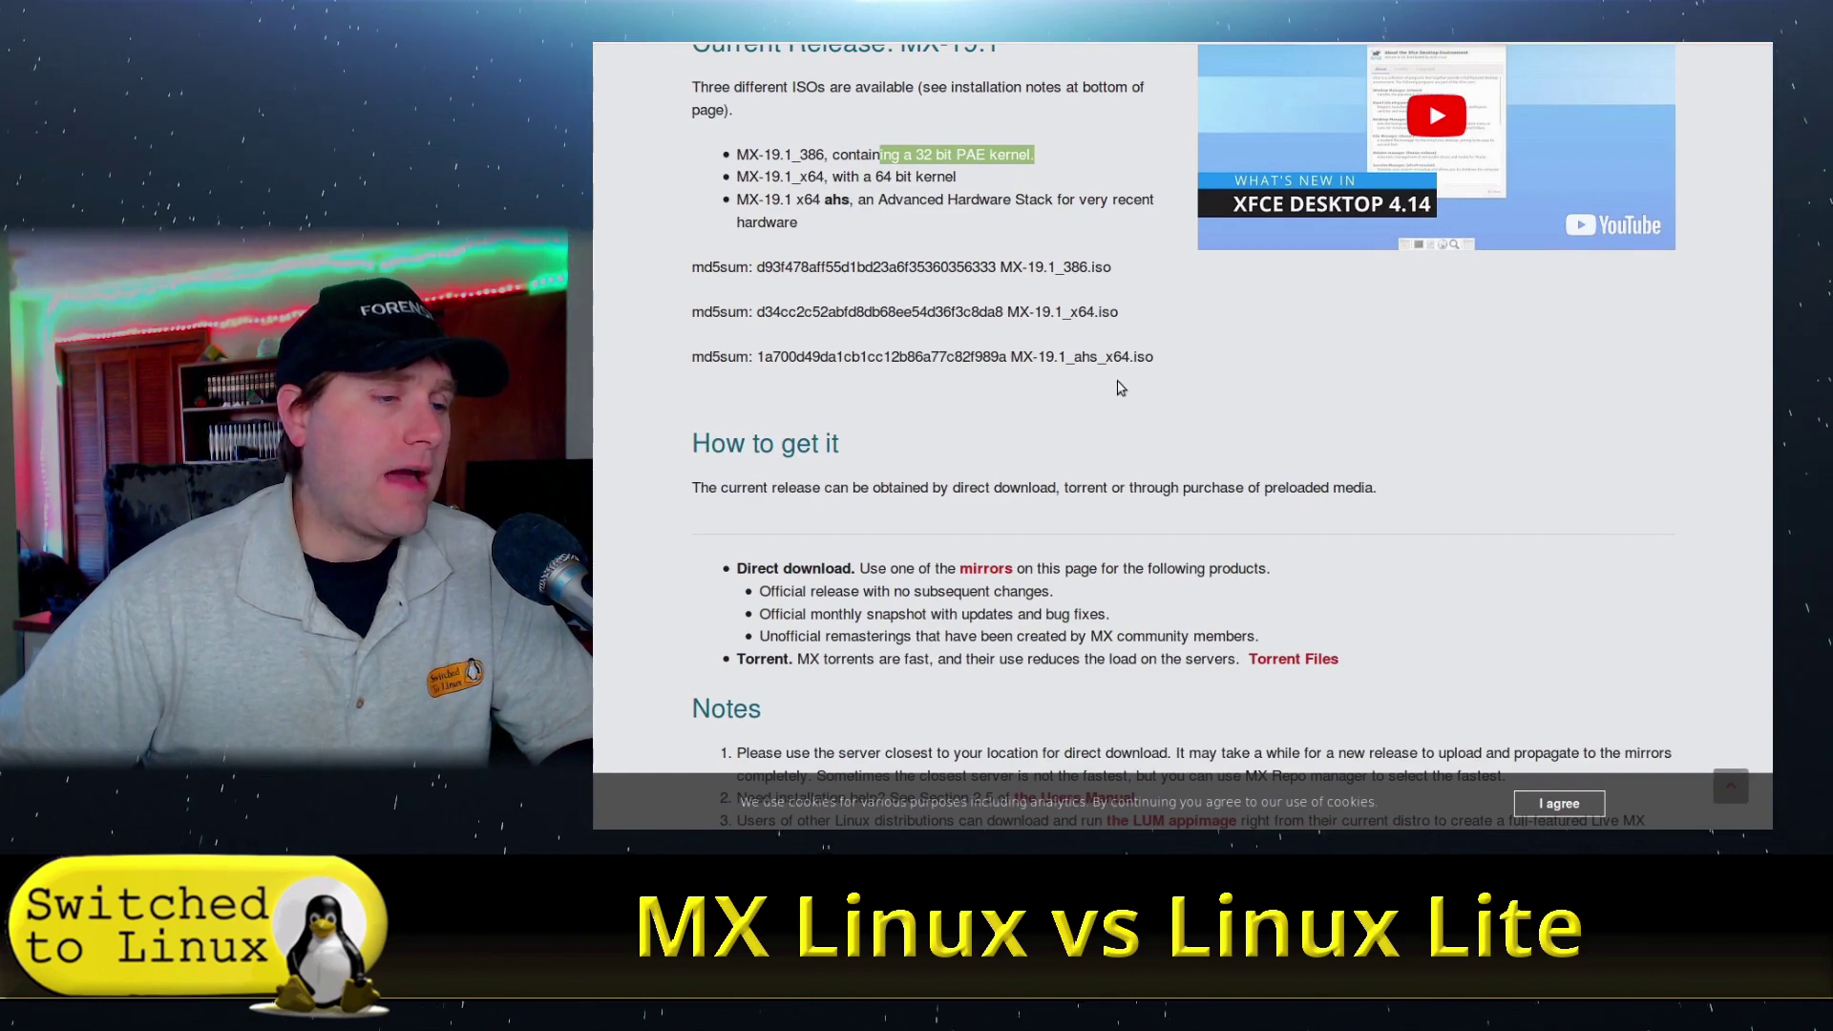
{"action": "scroll", "coordinate": [1048, 256], "scroll_direction": "down", "scroll_amount": 4}
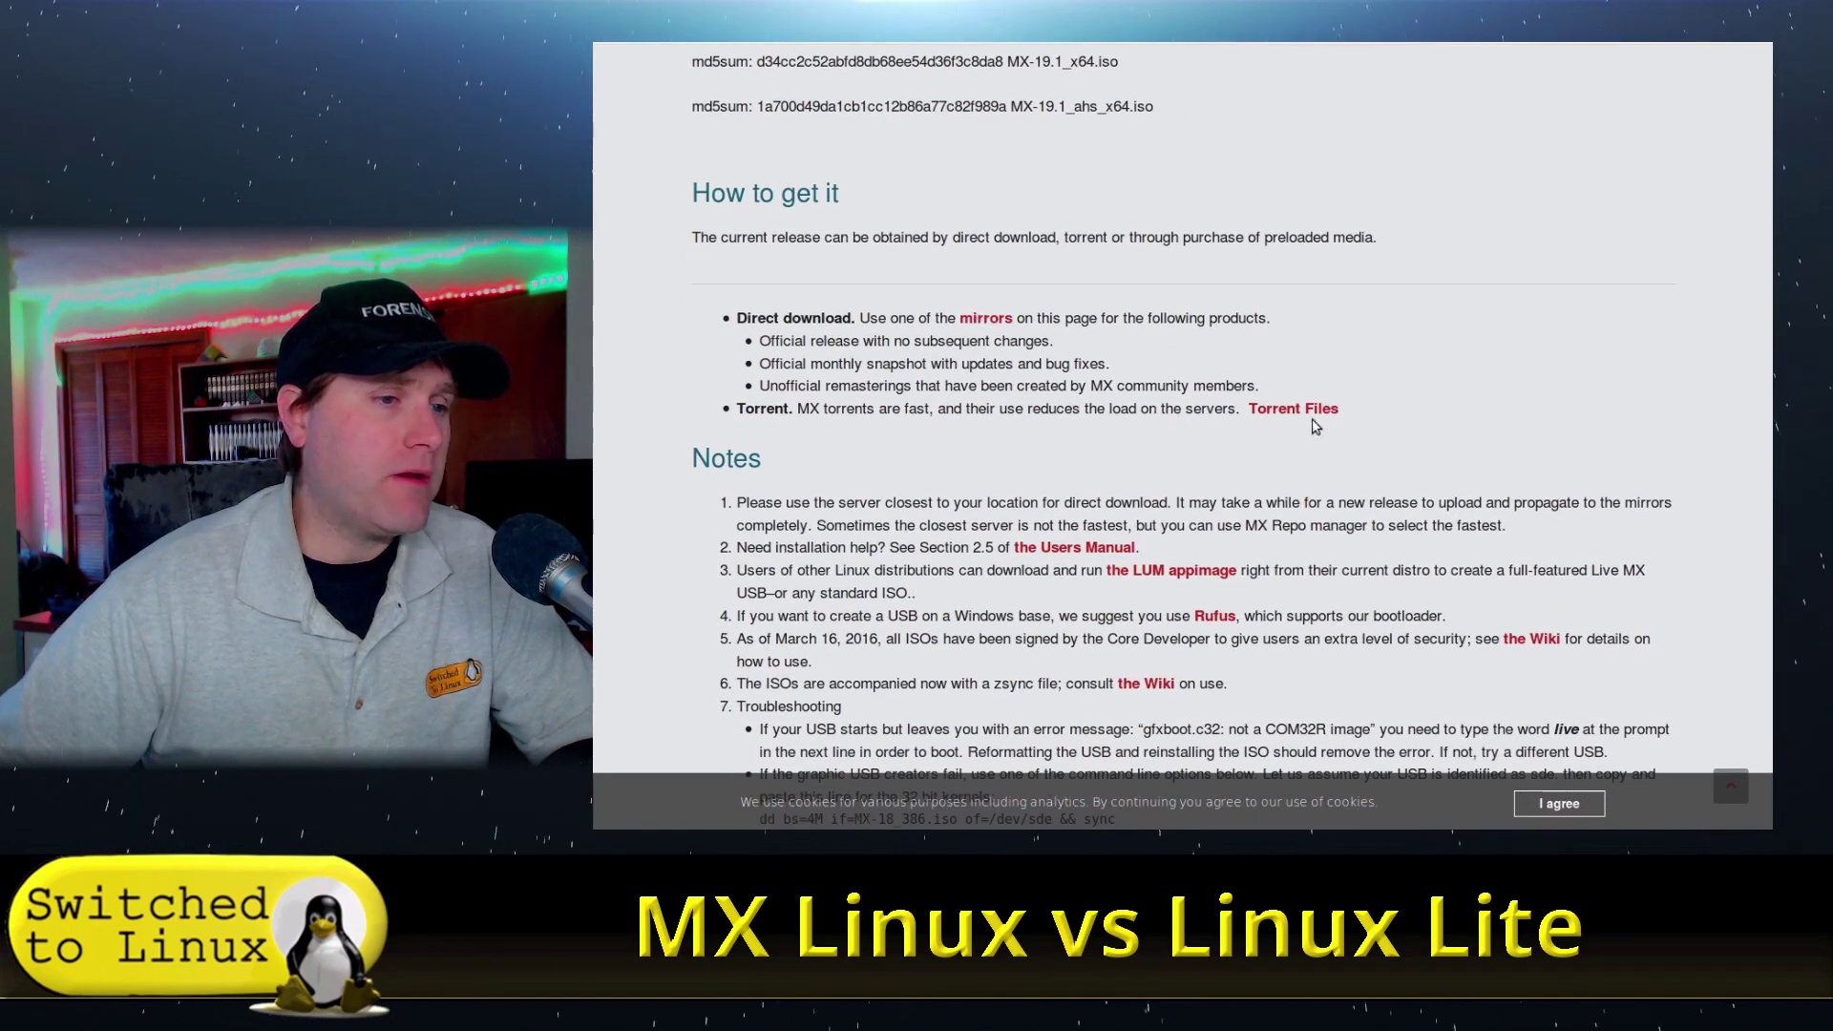
{"action": "scroll", "coordinate": [1317, 423], "scroll_direction": "down", "scroll_amount": 5}
{"action": "scroll", "coordinate": [1227, 413], "scroll_direction": "up", "scroll_amount": 10}
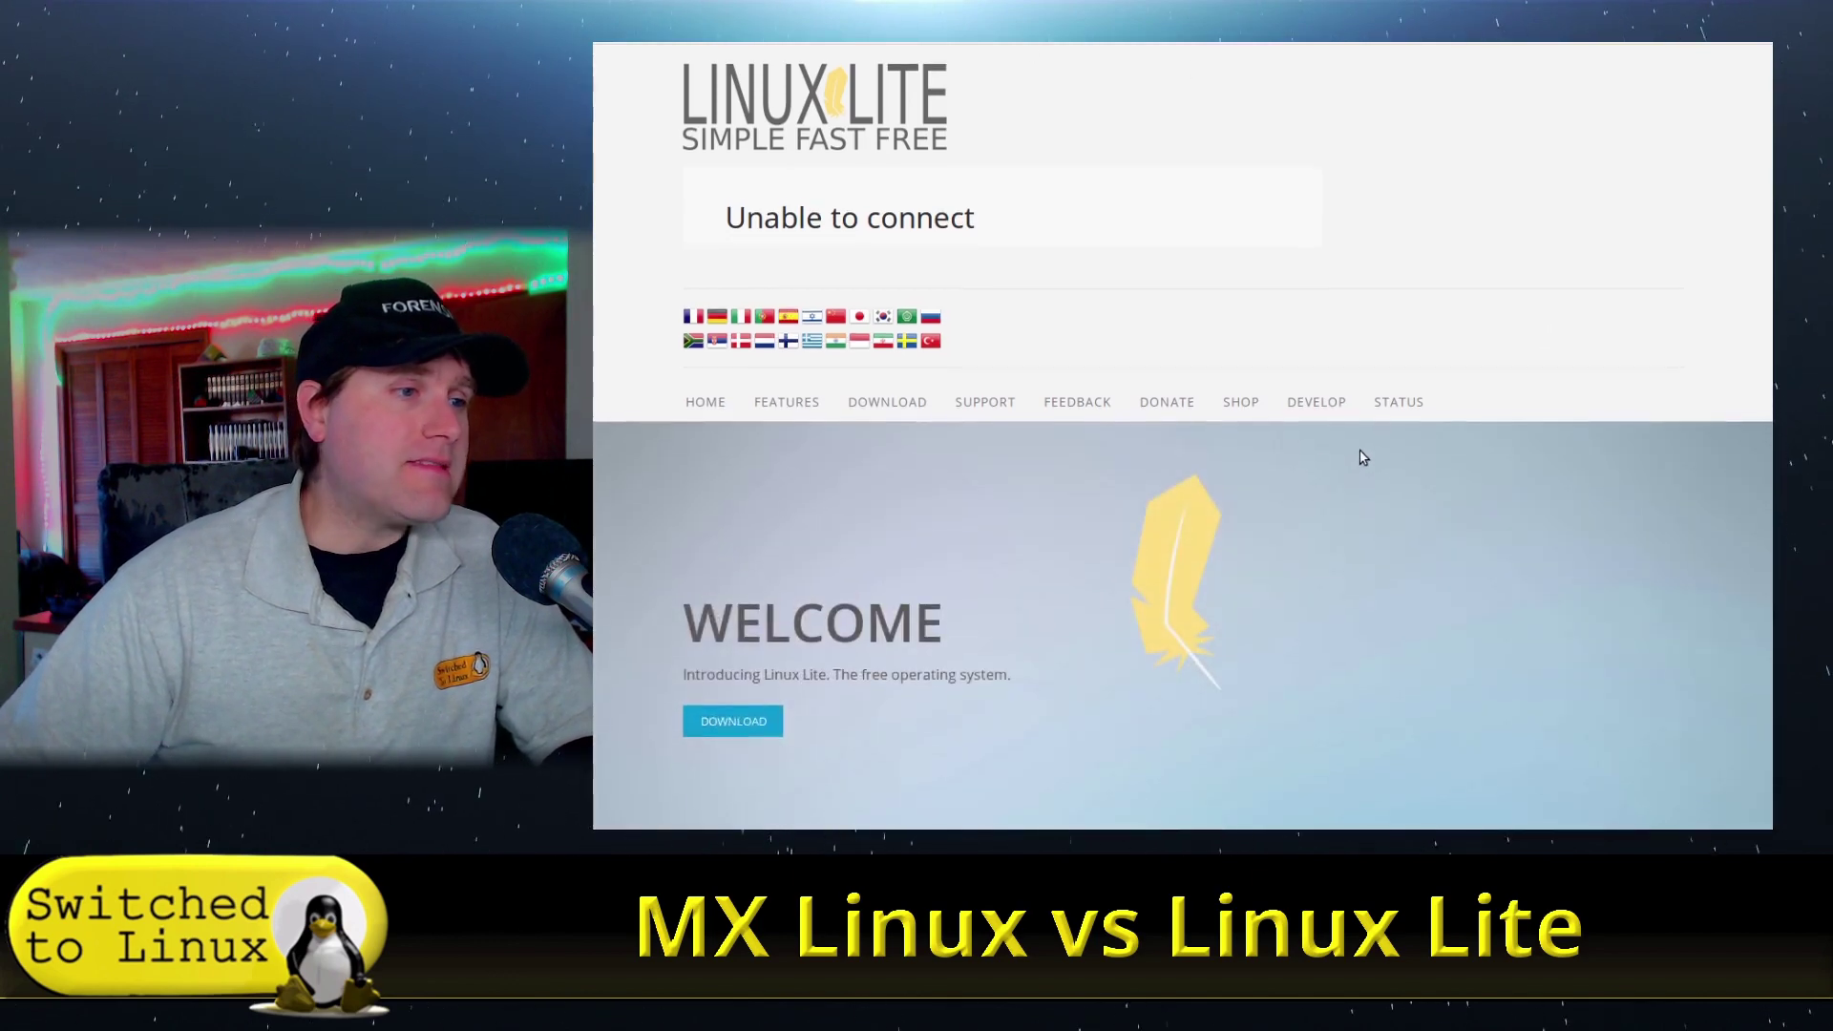
- Scroll the Linux Lite homepage and go to DOWNLOAD > REQUIREMENTS
{"action": "scroll", "coordinate": [1363, 454], "scroll_direction": "down", "scroll_amount": 3}
{"action": "scroll", "coordinate": [1362, 457], "scroll_direction": "down", "scroll_amount": 6}
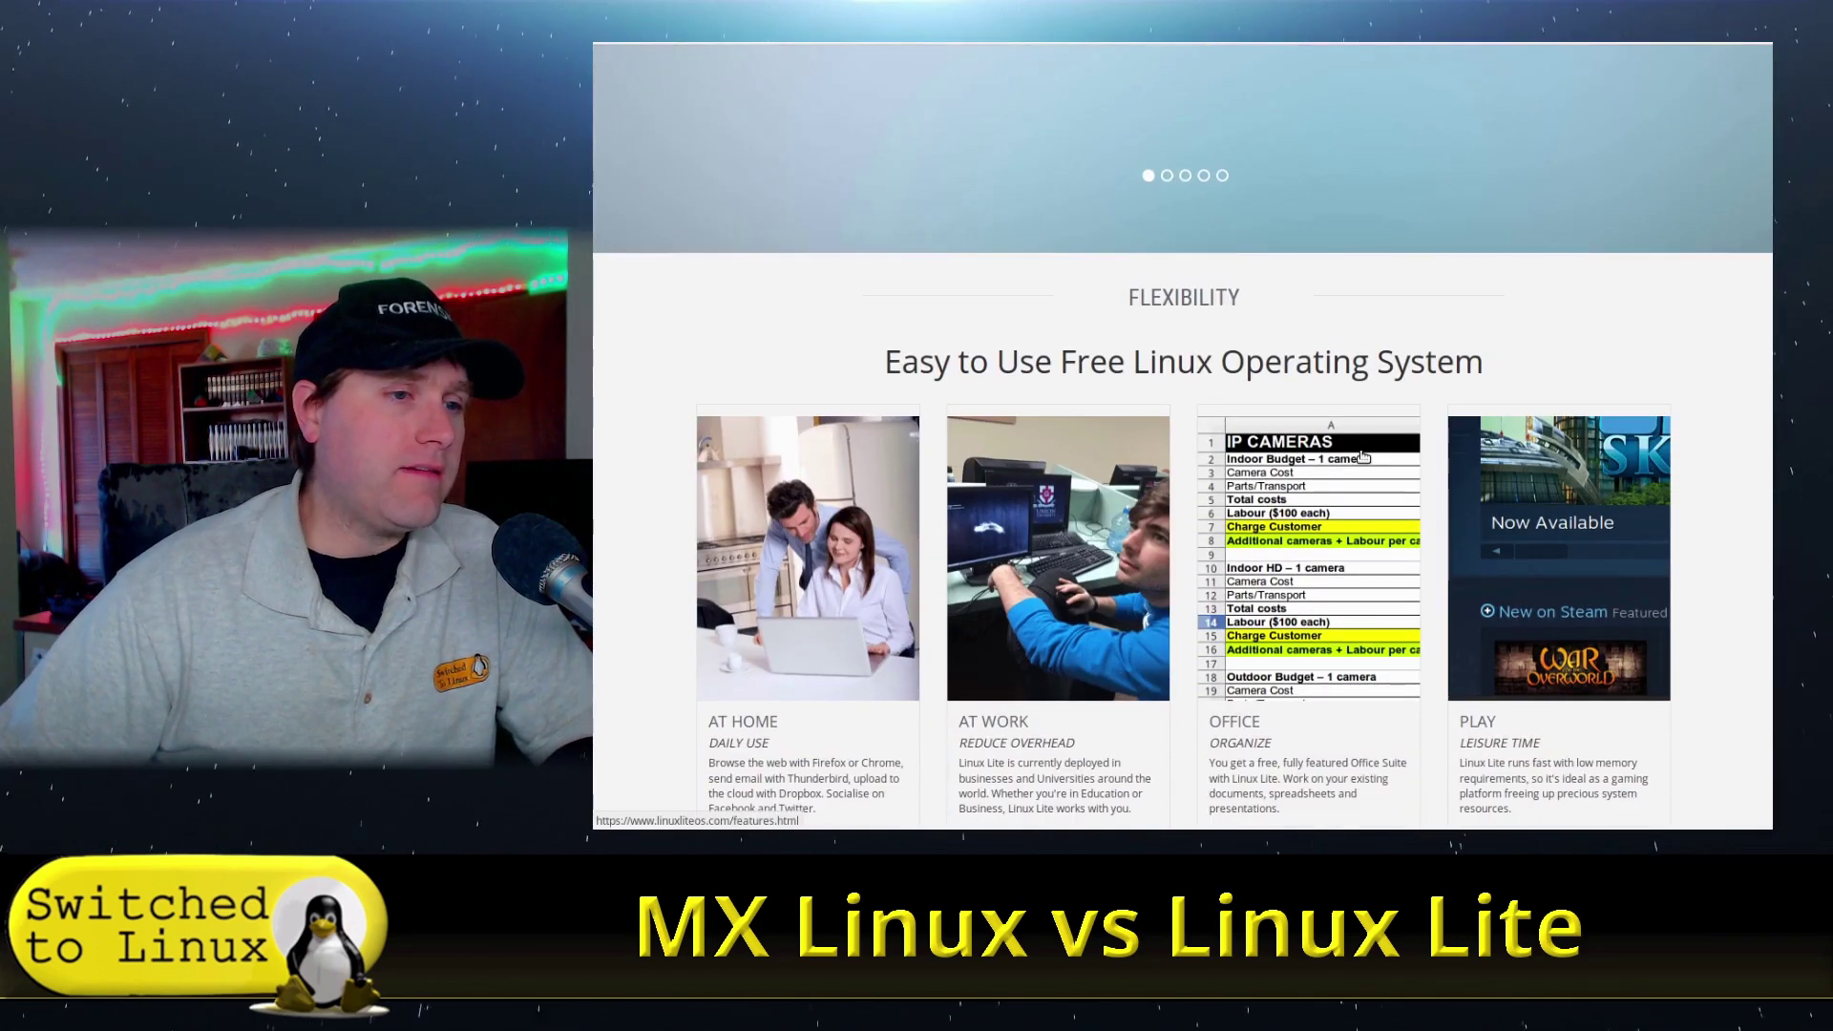
{"action": "scroll", "coordinate": [1616, 372], "scroll_direction": "down", "scroll_amount": 4}
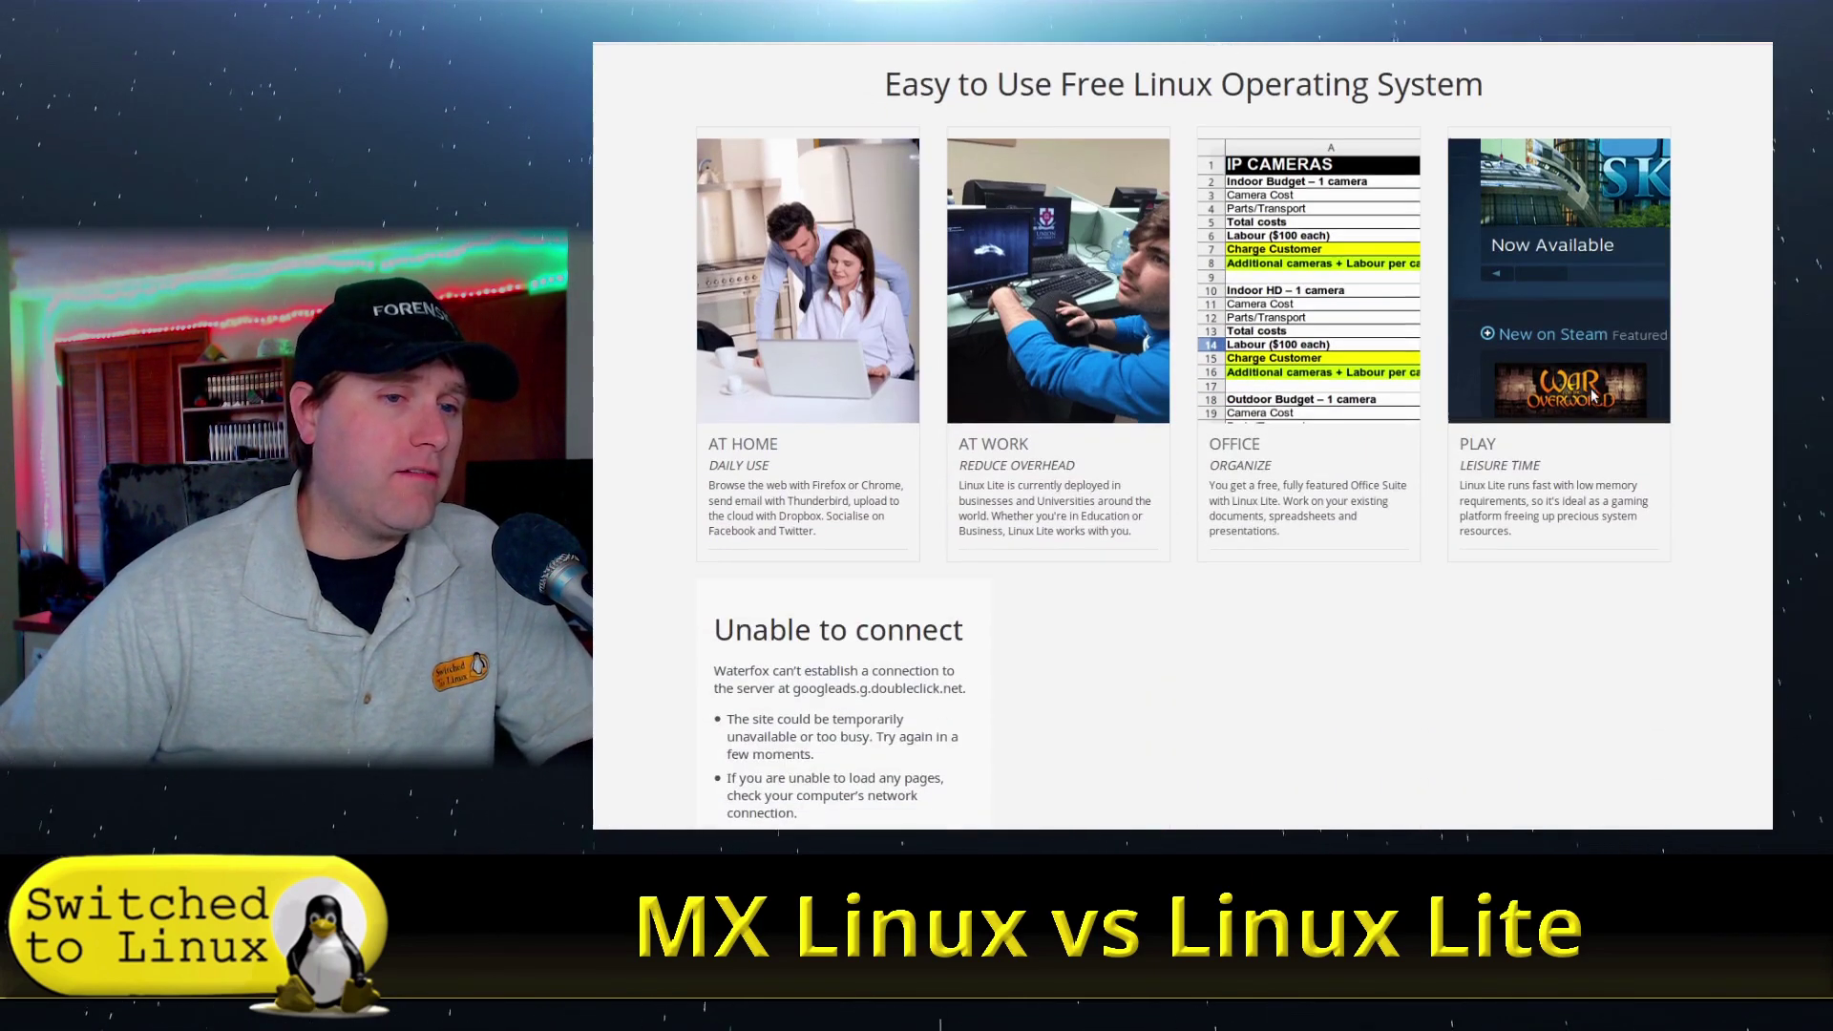
{"action": "scroll", "coordinate": [1592, 396], "scroll_direction": "down", "scroll_amount": 1}
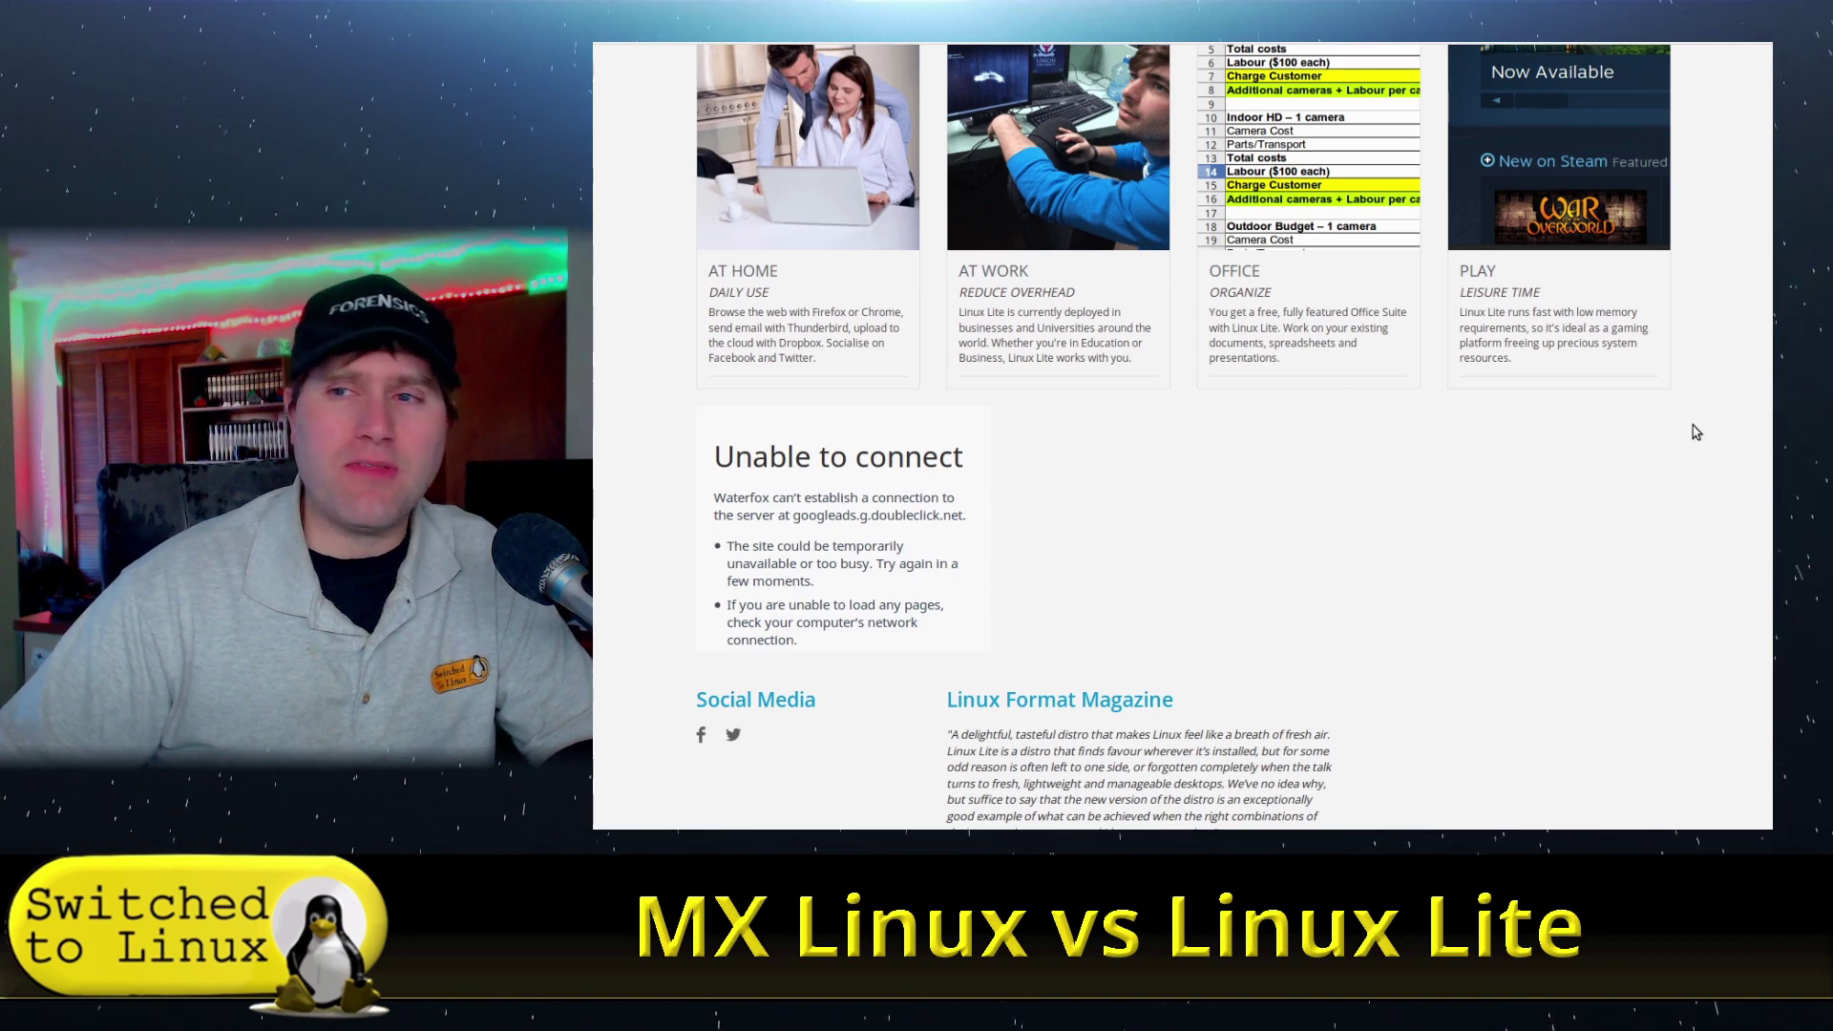
{"action": "scroll", "coordinate": [1497, 449], "scroll_direction": "up", "scroll_amount": 10}
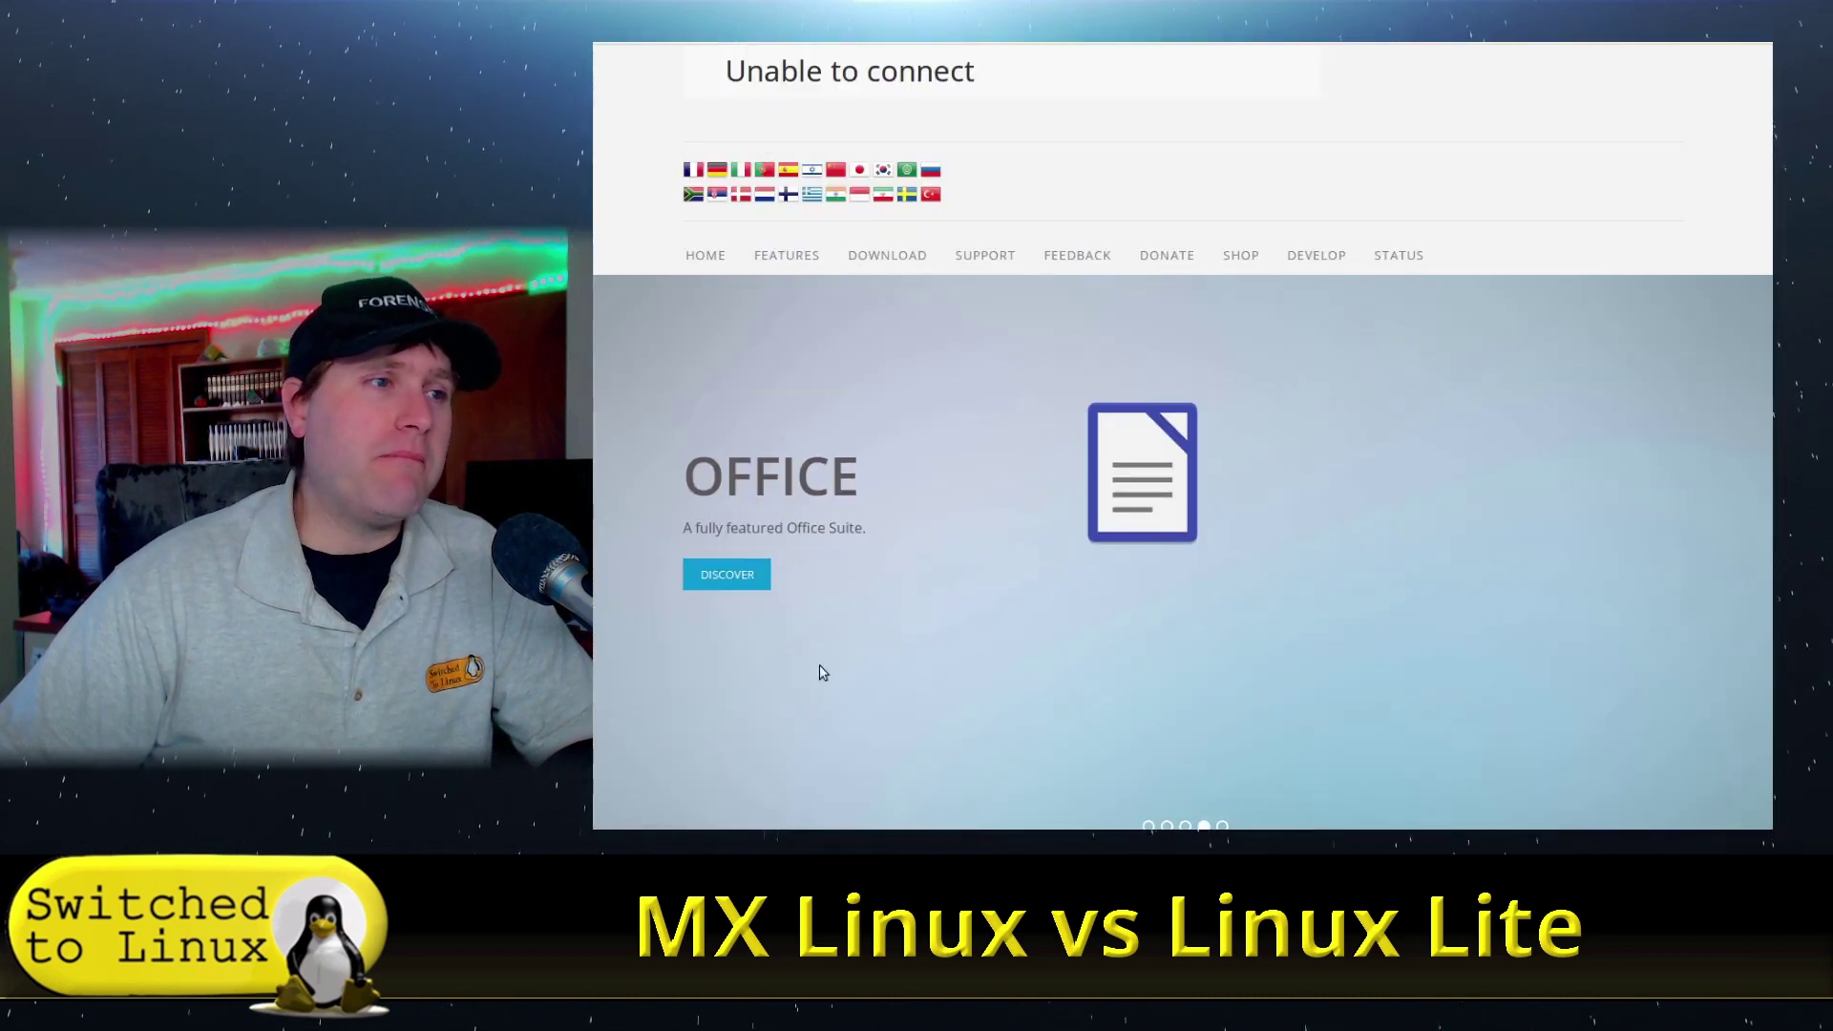
{"action": "scroll", "coordinate": [1295, 363], "scroll_direction": "up", "scroll_amount": 2}
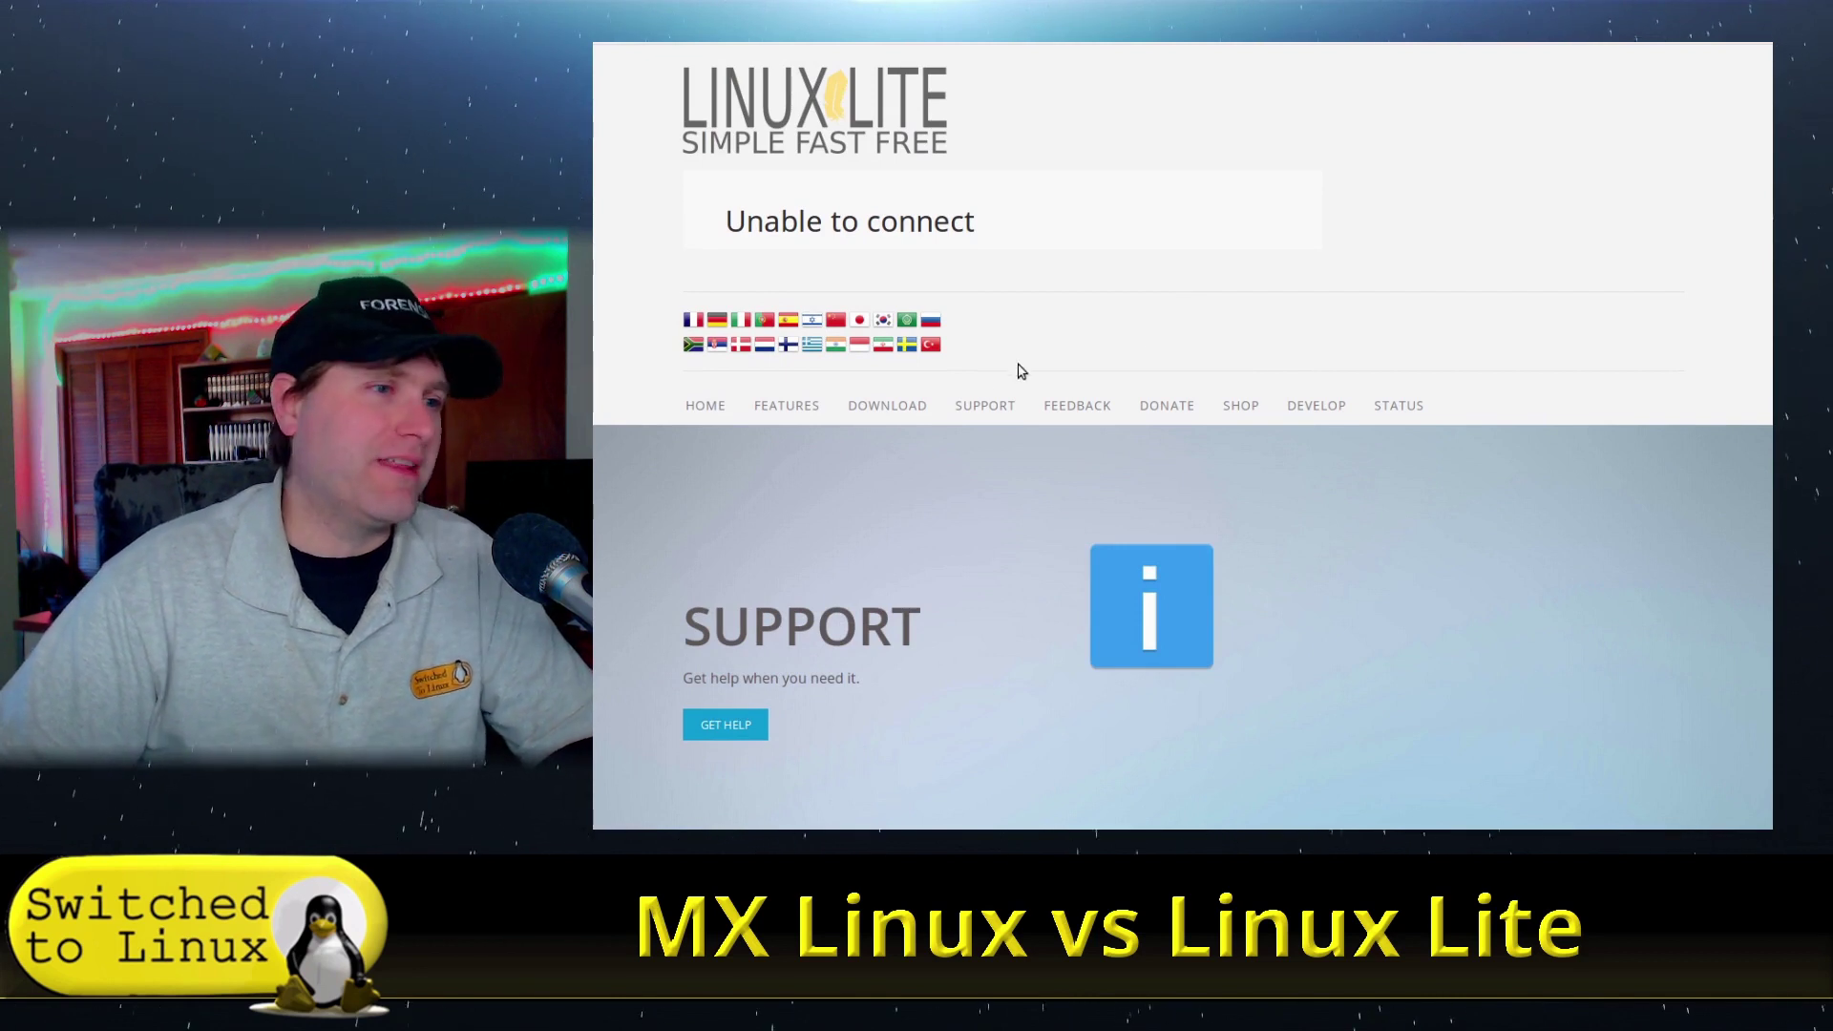
{"action": "mouse_move", "coordinate": [883, 409]}
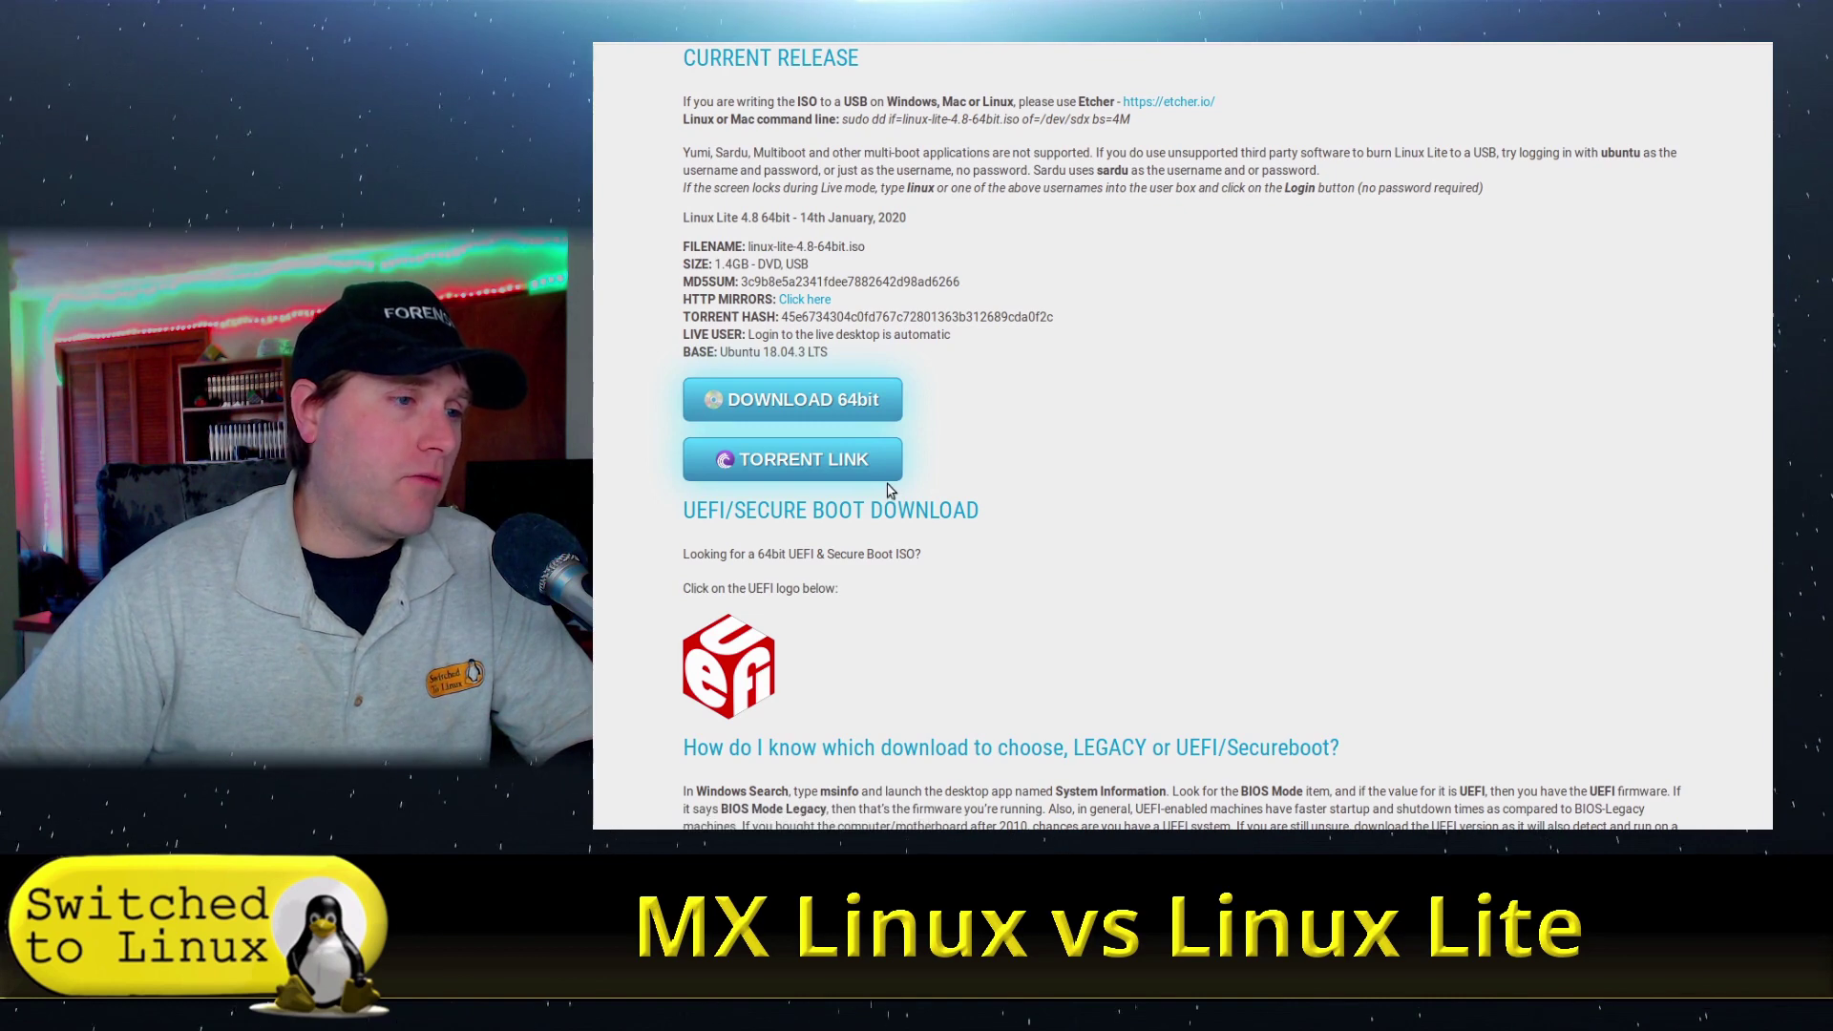
- Scroll through the Linux Lite system requirements and release details, then back to the top
{"action": "scroll", "coordinate": [1133, 543], "scroll_direction": "down", "scroll_amount": 10}
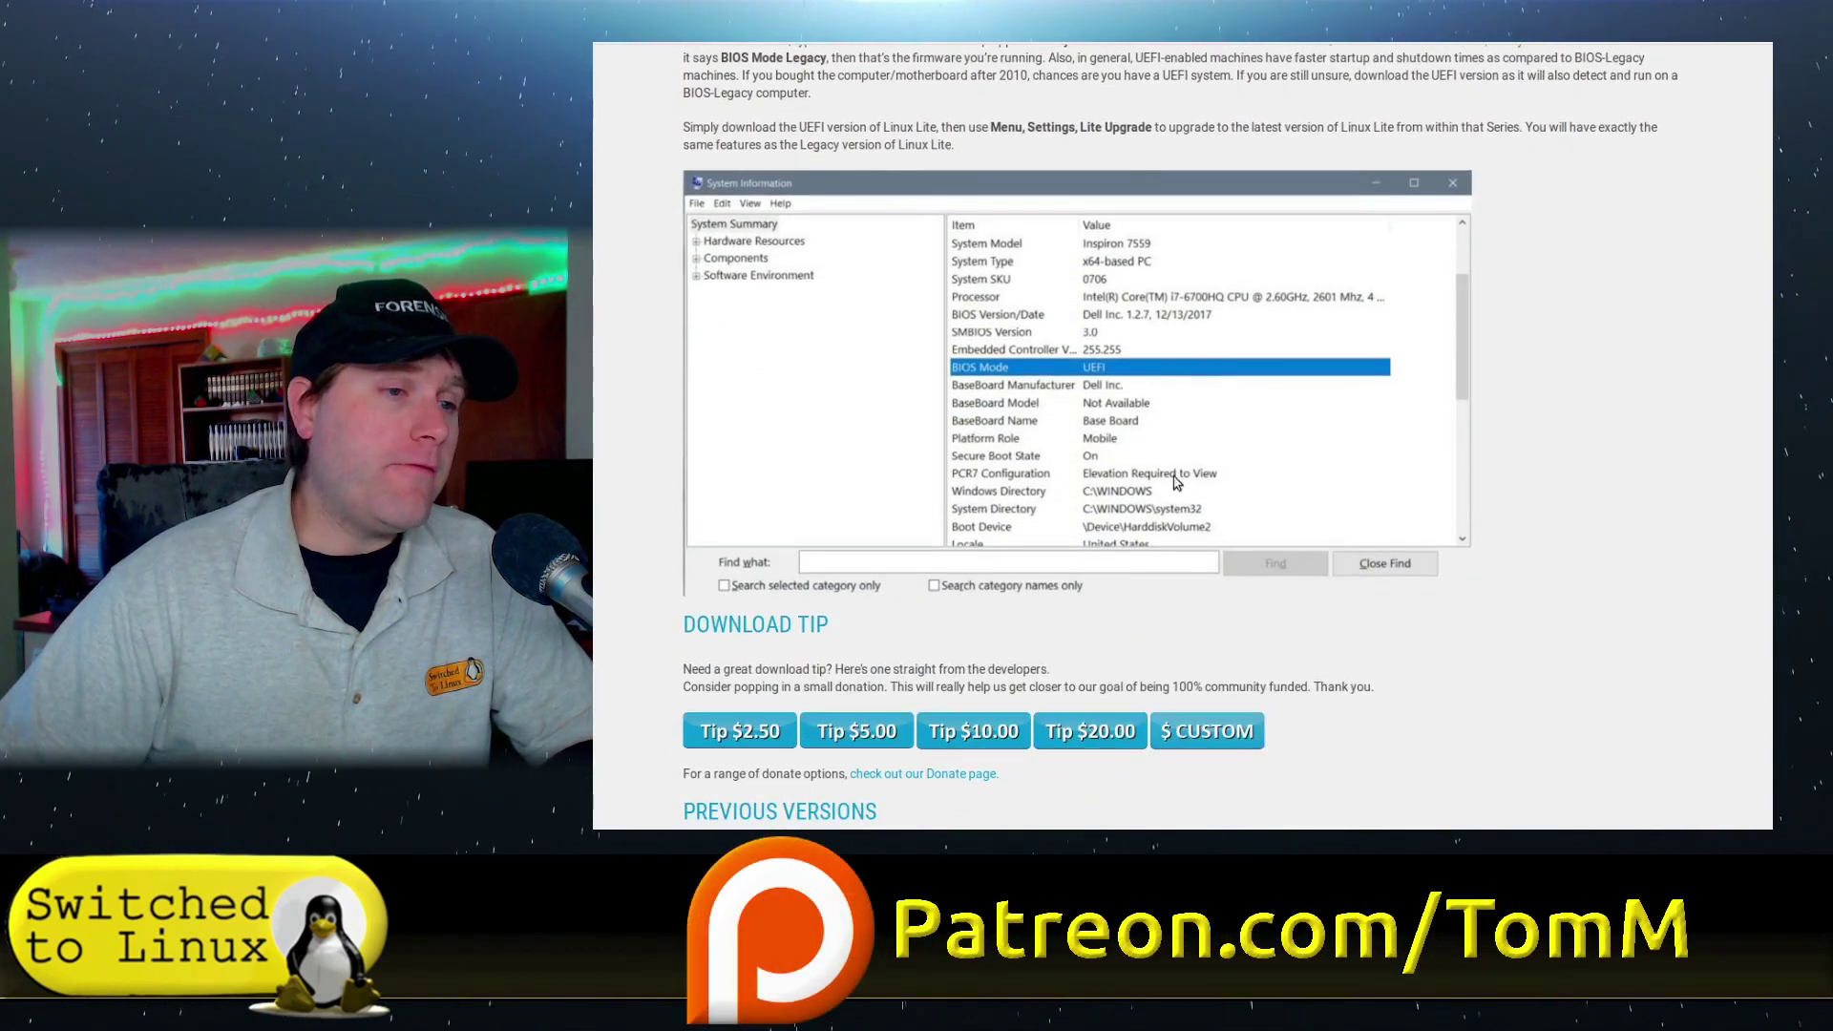
{"action": "scroll", "coordinate": [1601, 452], "scroll_direction": "down", "scroll_amount": 2}
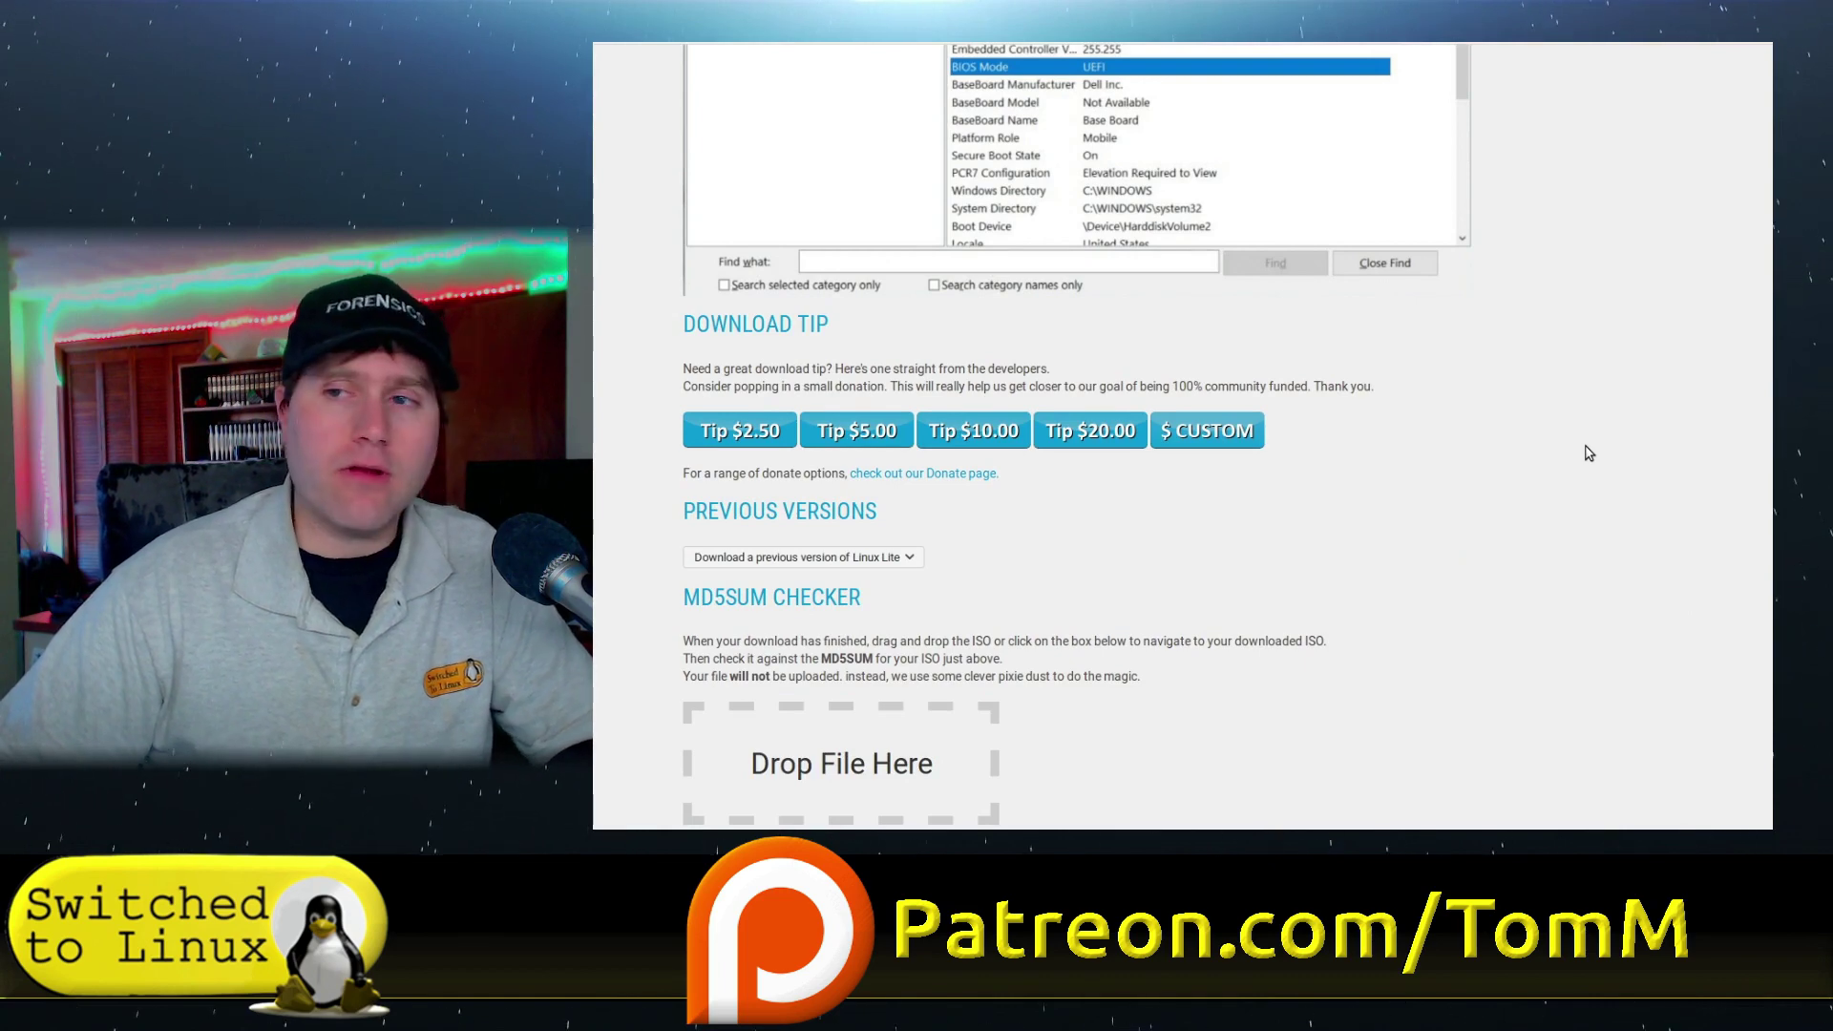
{"action": "scroll", "coordinate": [1328, 508], "scroll_direction": "up", "scroll_amount": 15}
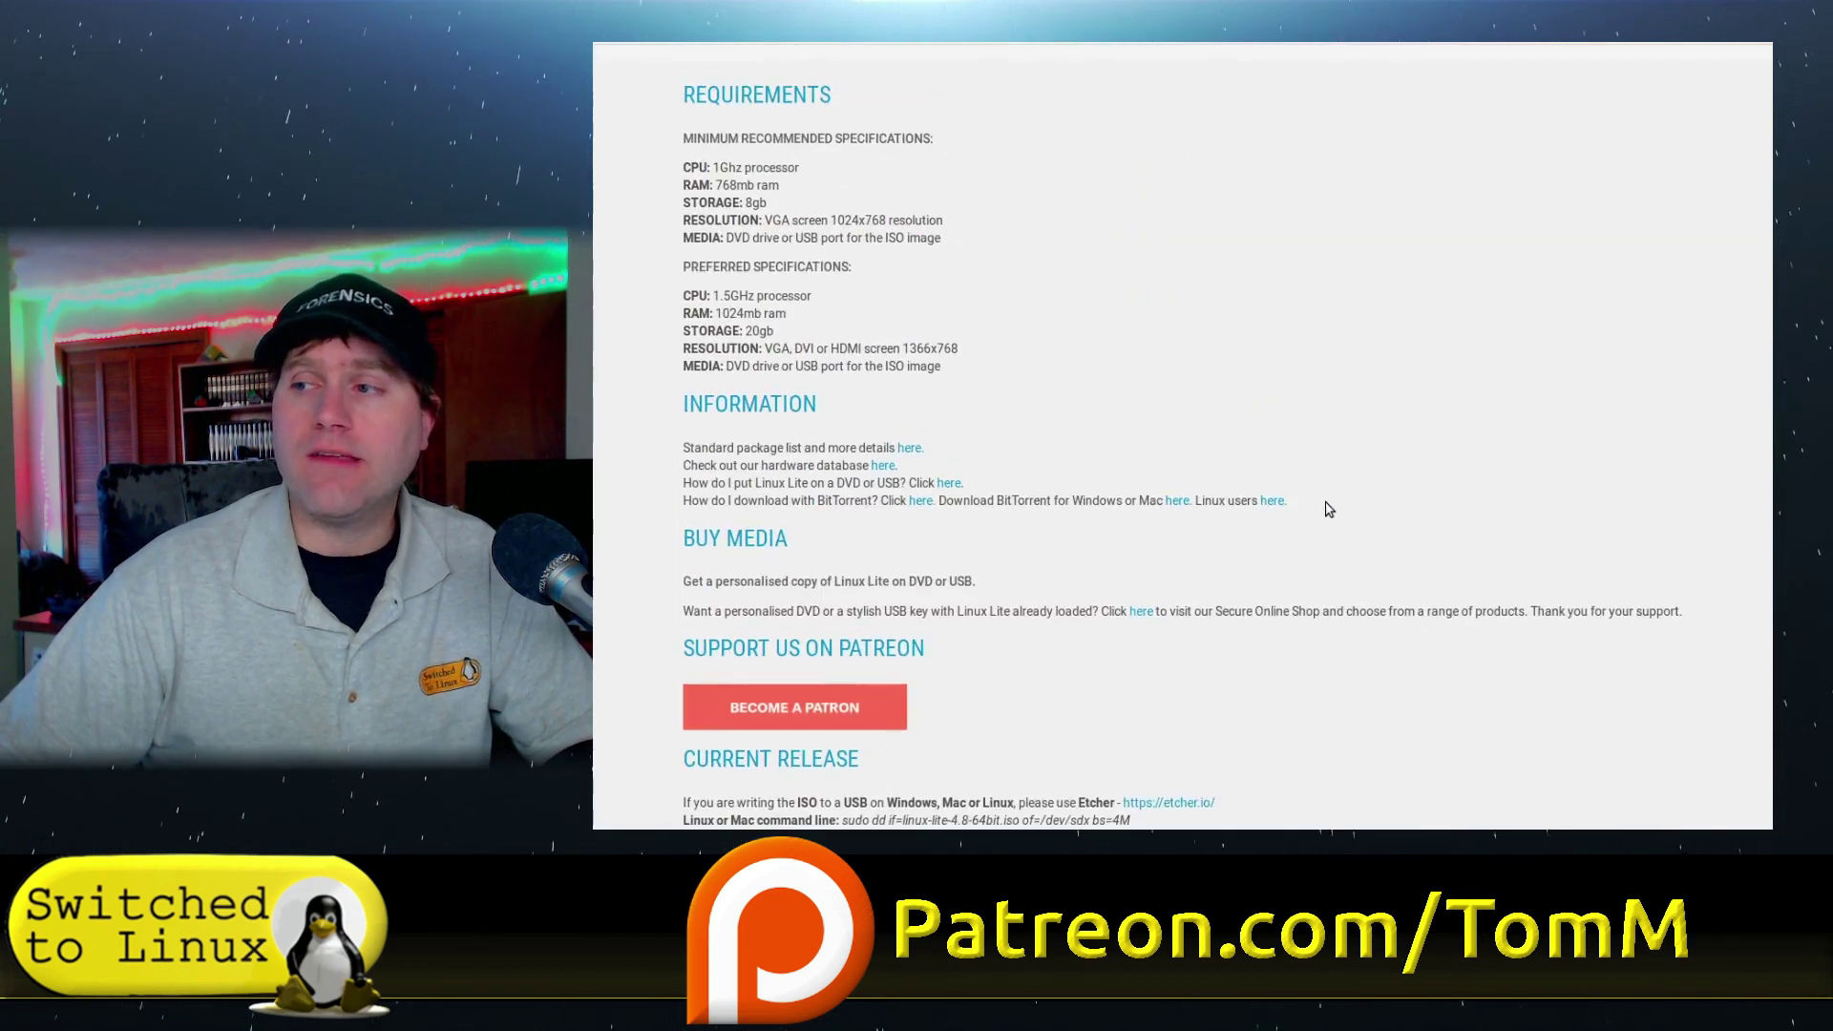
{"action": "scroll", "coordinate": [1329, 507], "scroll_direction": "up", "scroll_amount": 3}
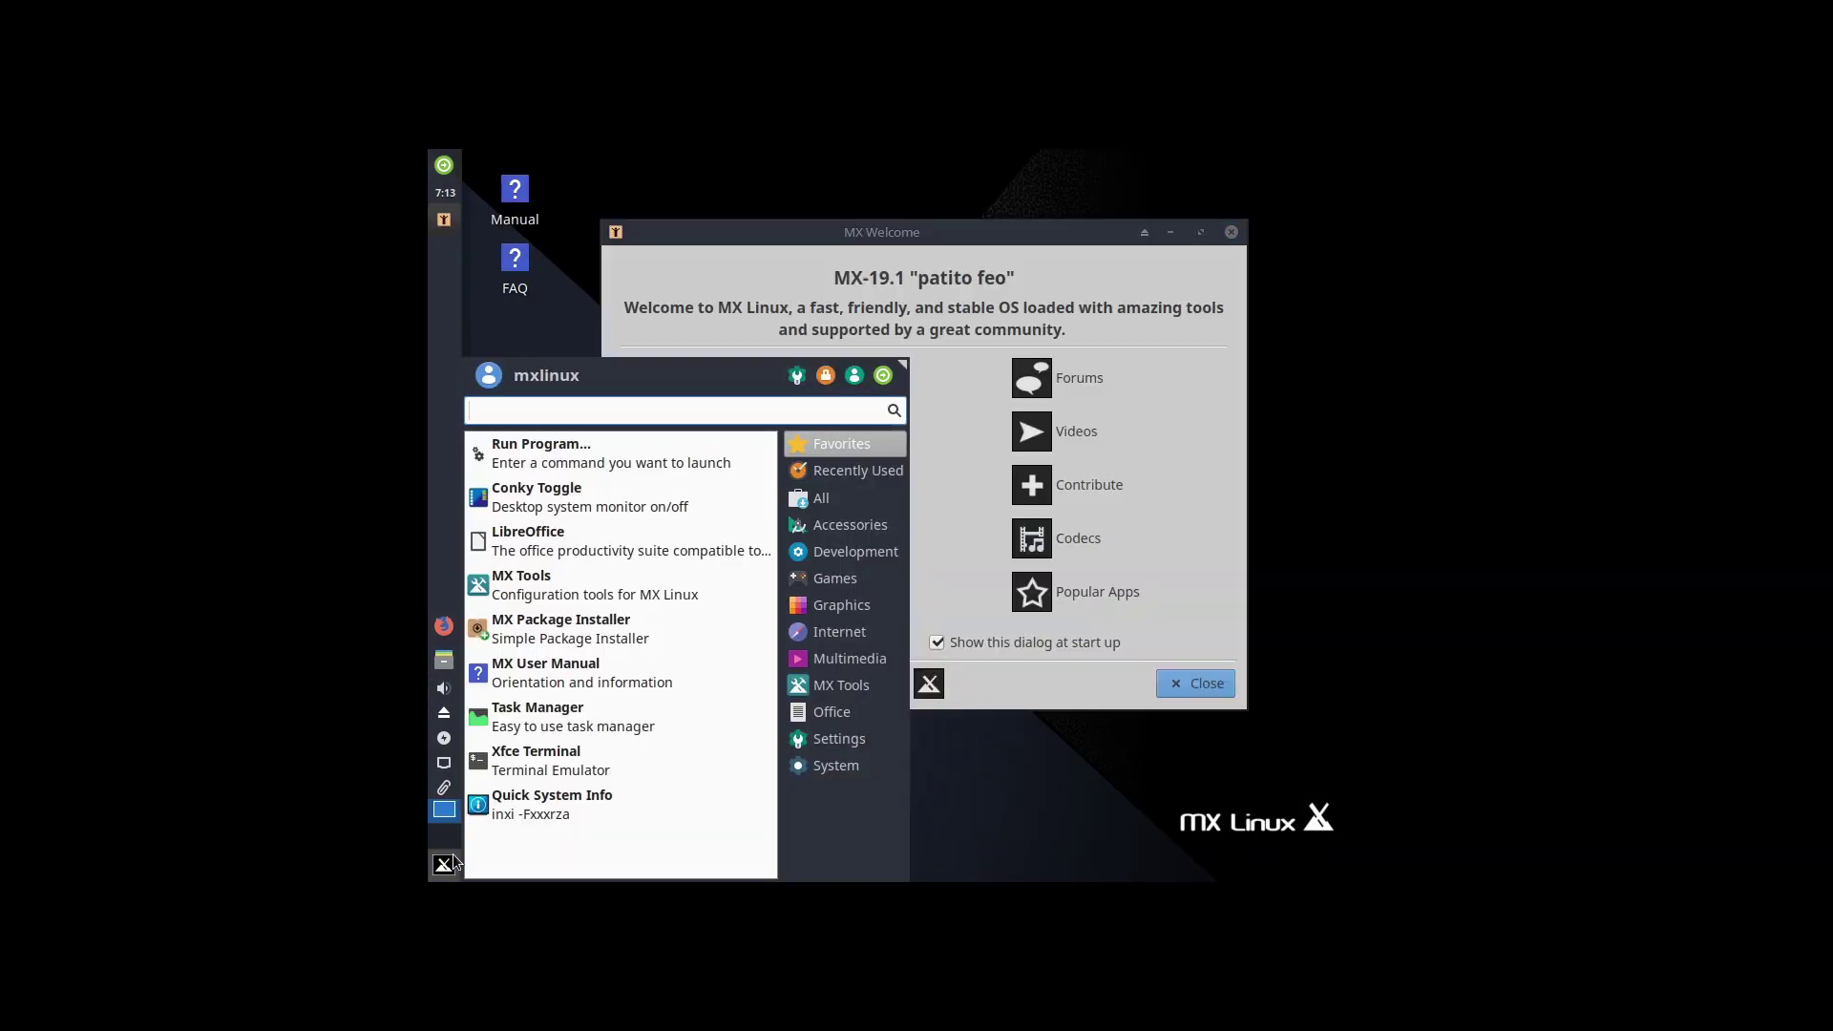
- Run xrandr -s 1920x1080 in Xfce Terminal, then centre the MX Welcome window
{"action": "type", "text": "term"}
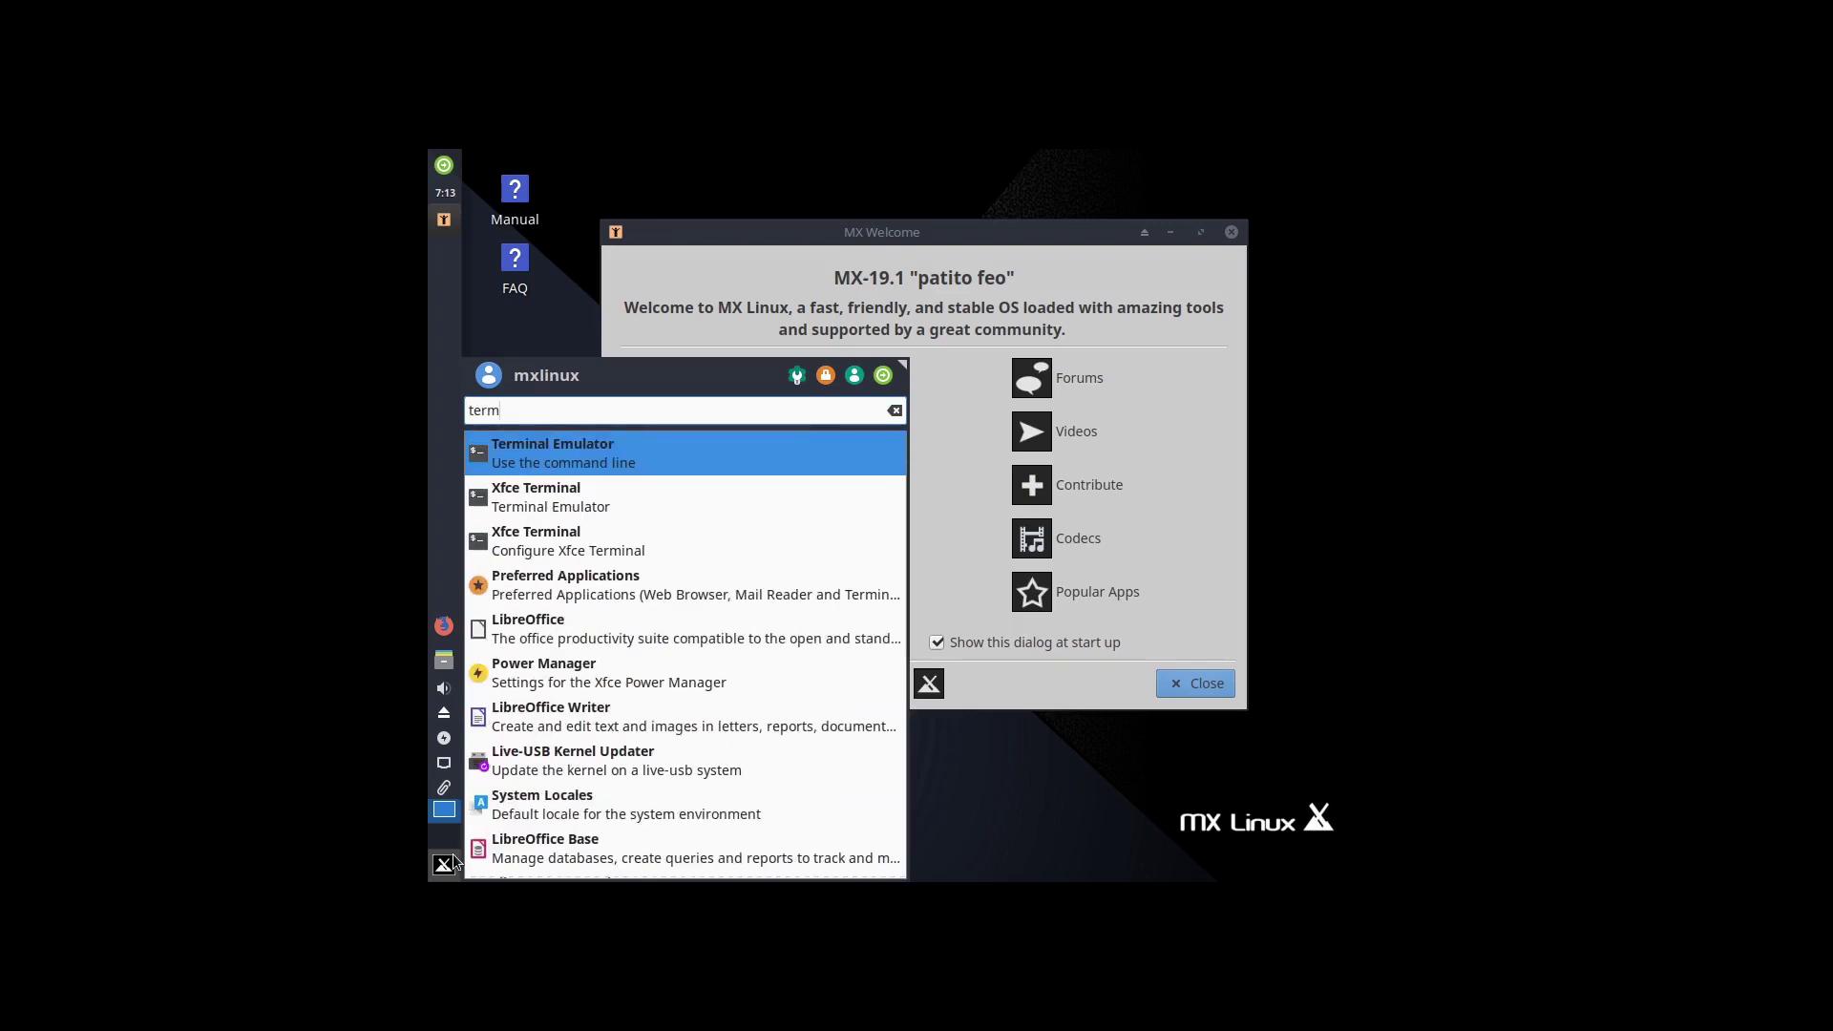
{"action": "left_click", "coordinate": [579, 491]}
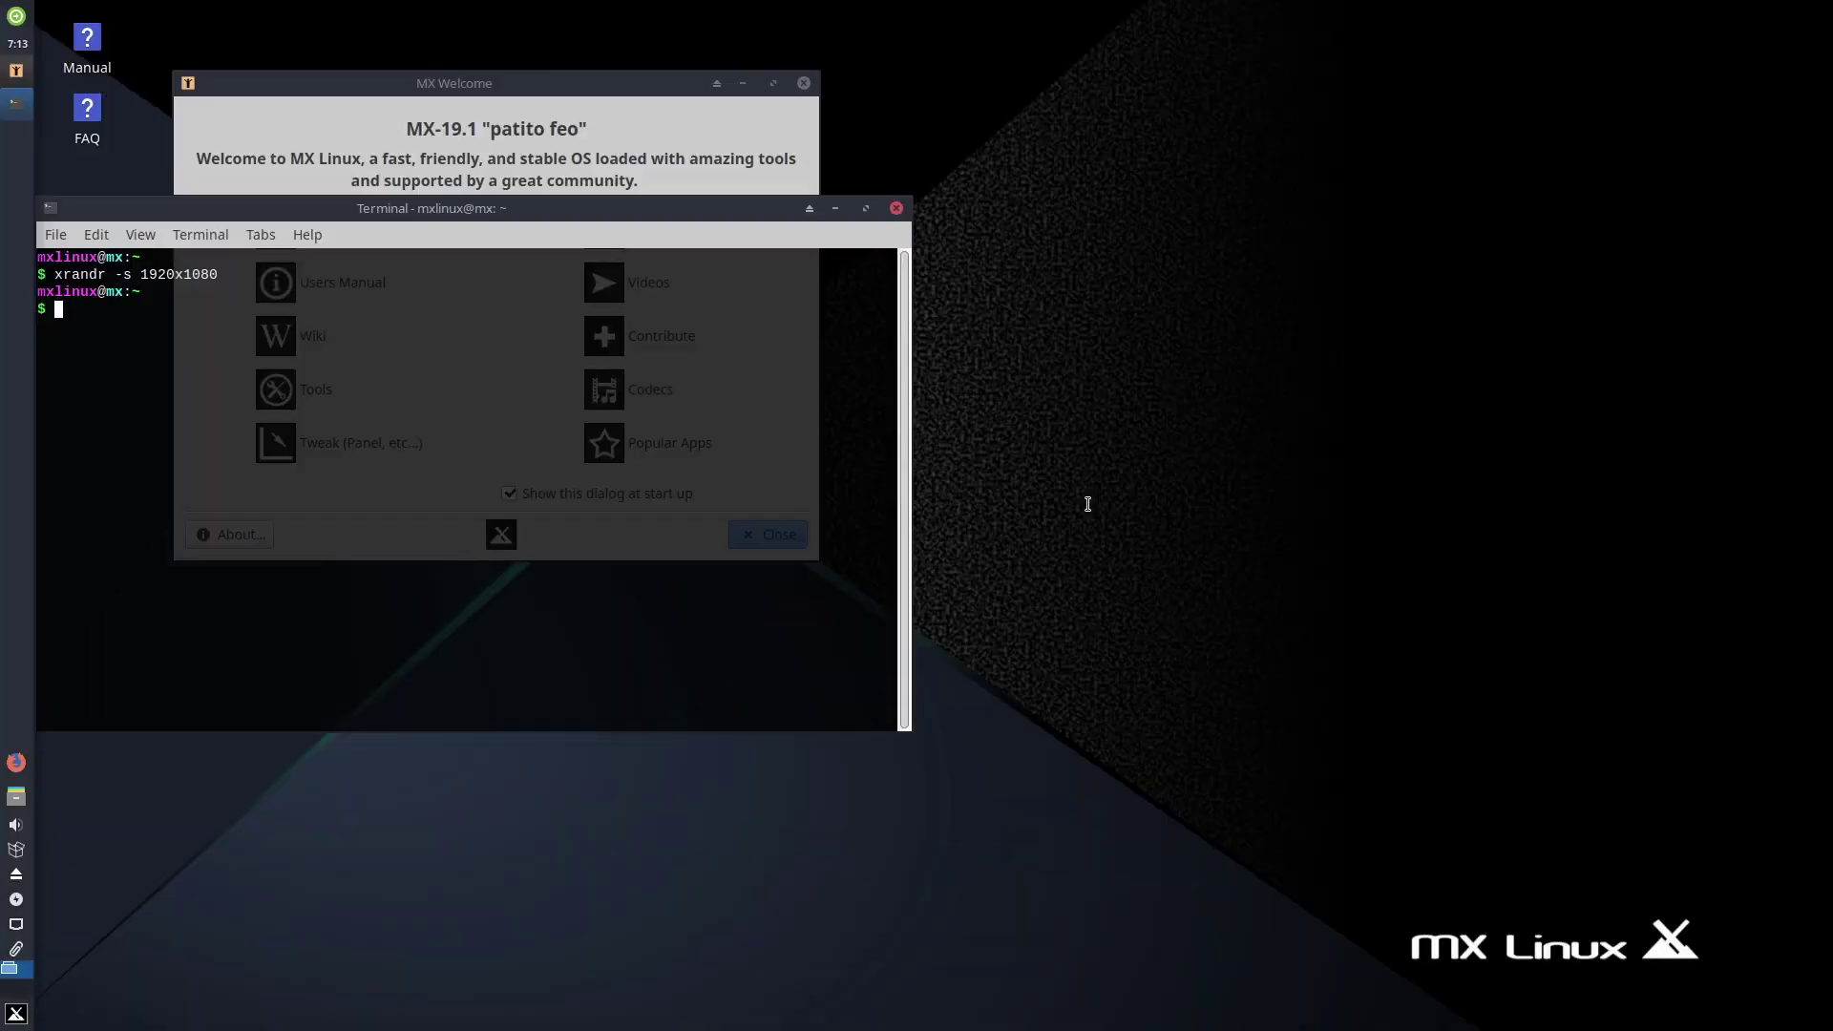
{"action": "type", "text": "exit"}
{"action": "key", "text": "Return"}
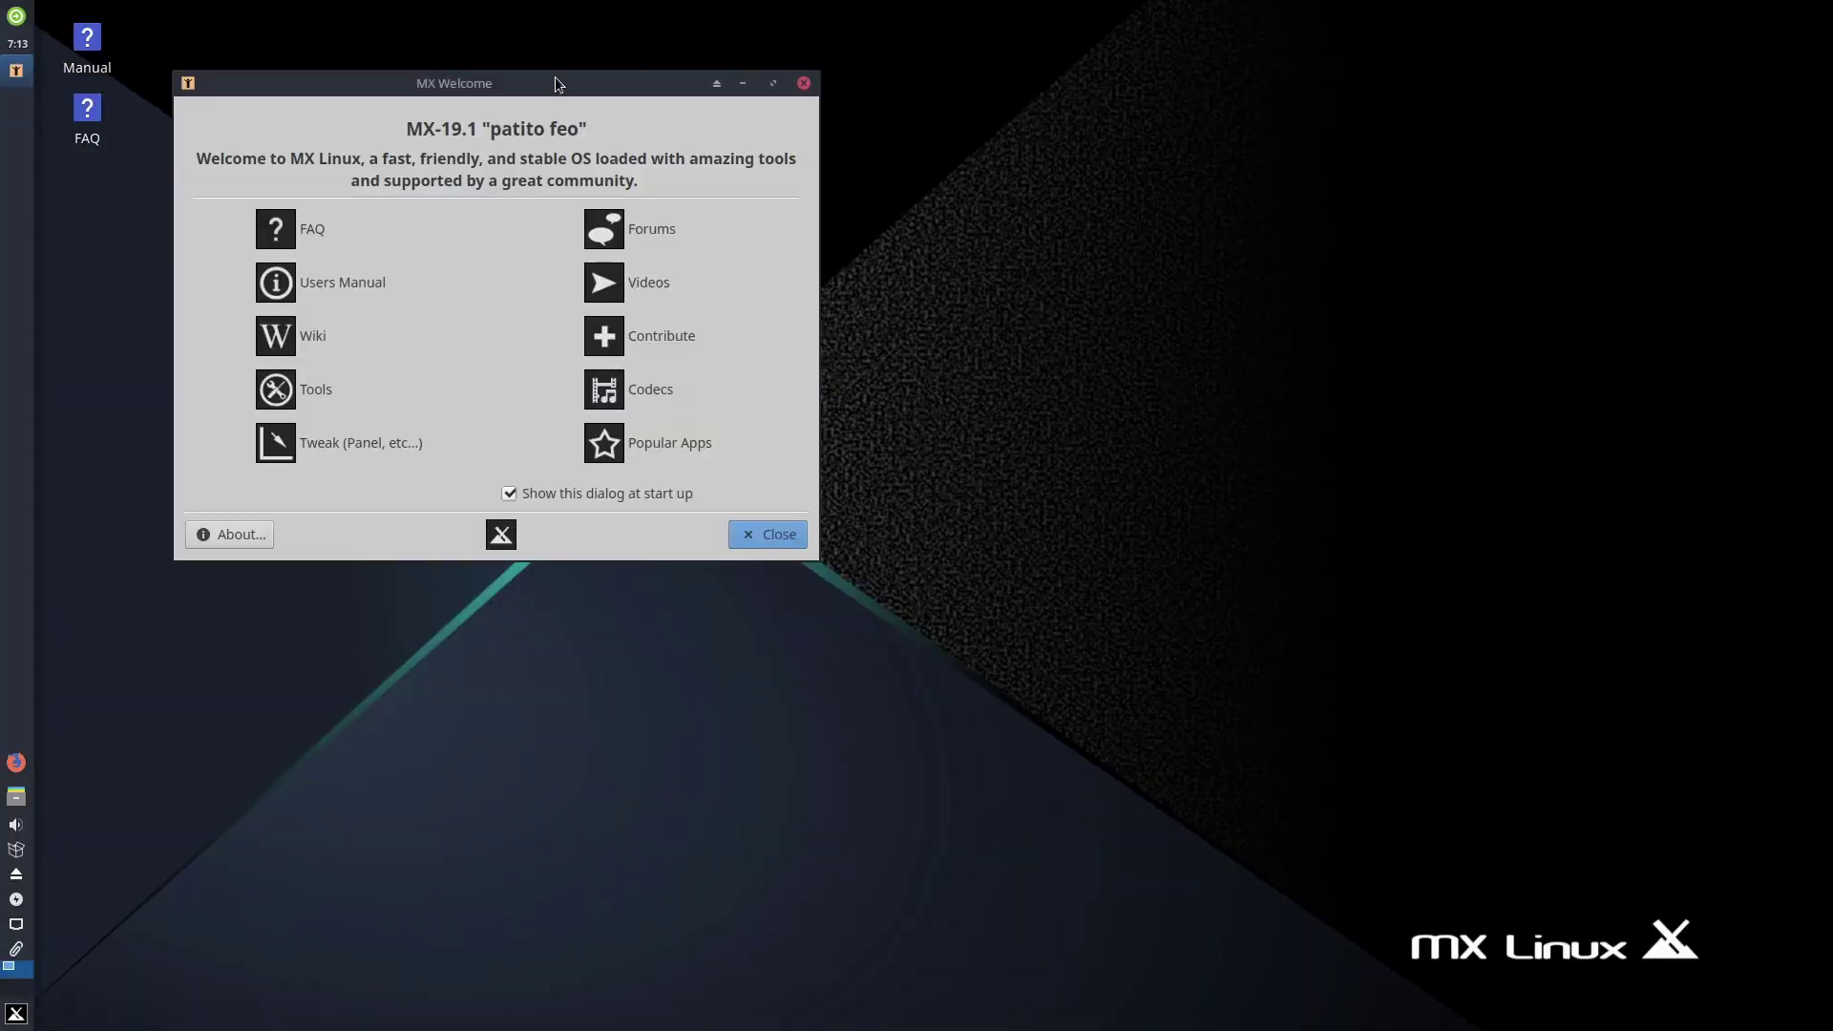
{"action": "left_click_drag", "start_coordinate": [558, 83], "coordinate": [1092, 243]}
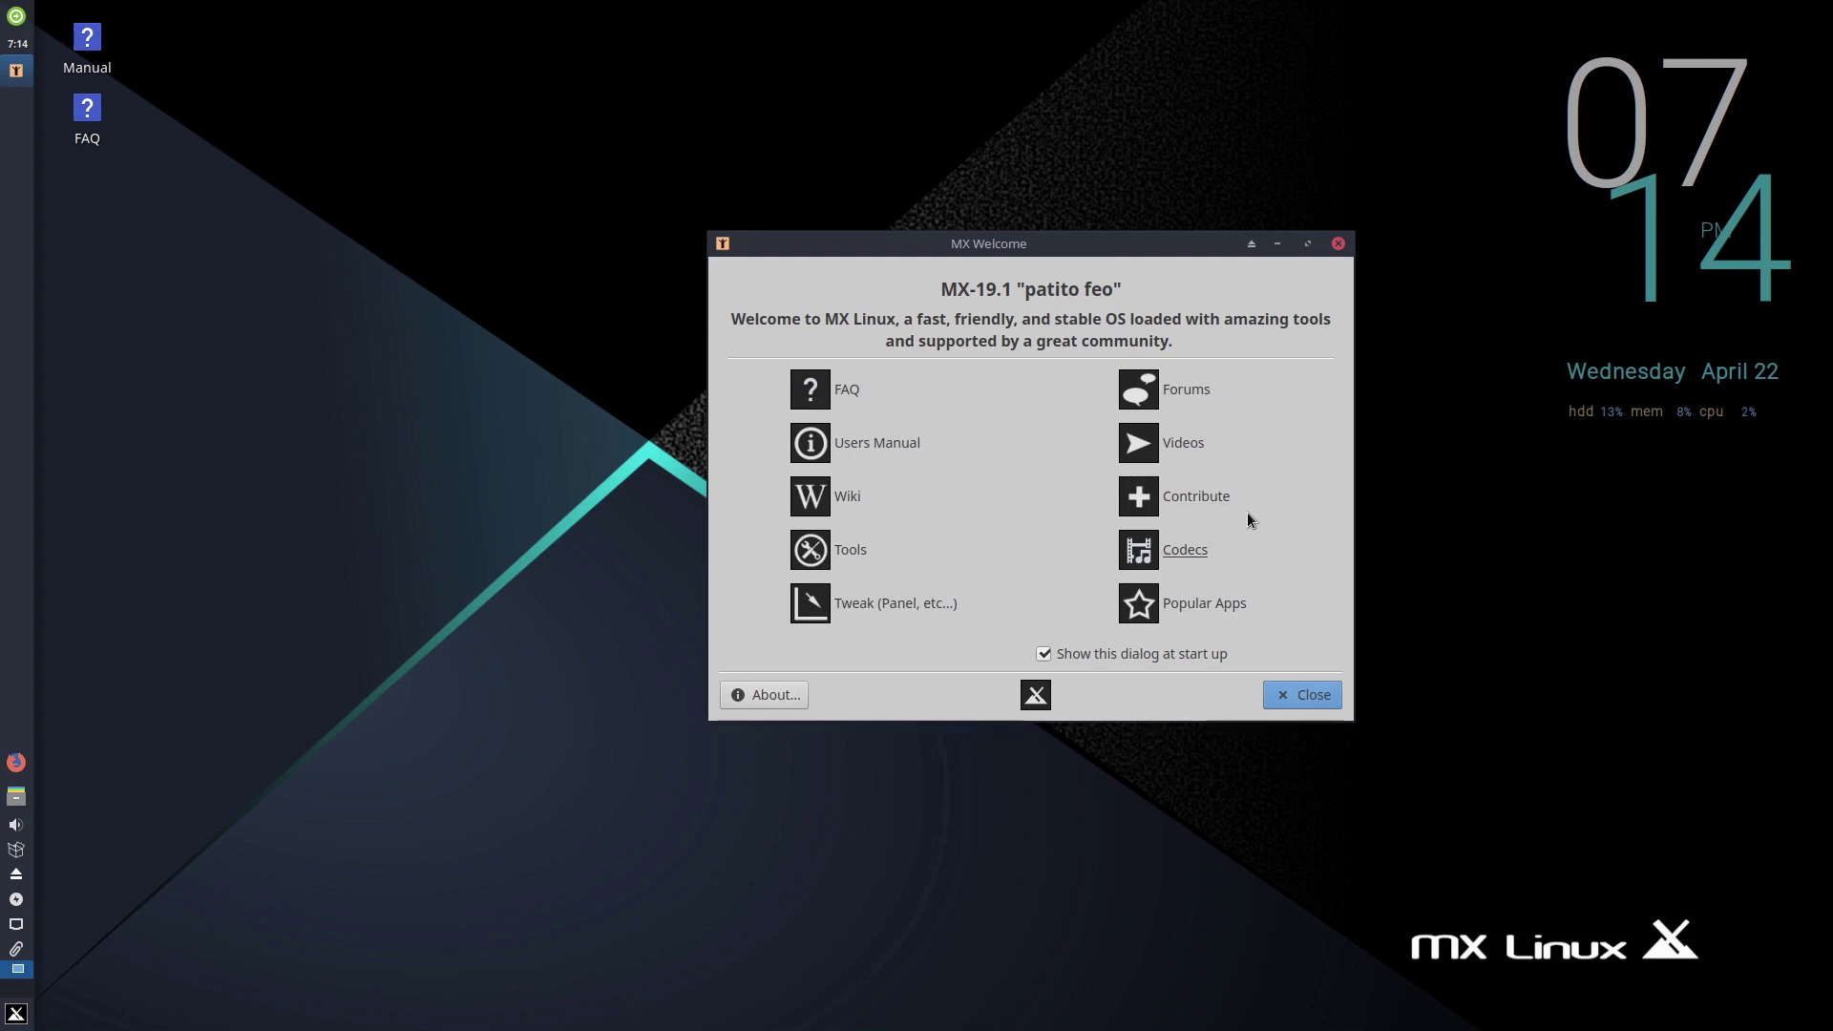
- Install the restricted audio and video codecs through MX Codecs Installer, authenticating with the root password
{"action": "left_click", "coordinate": [1201, 536]}
{"action": "type", "text": "roo"}
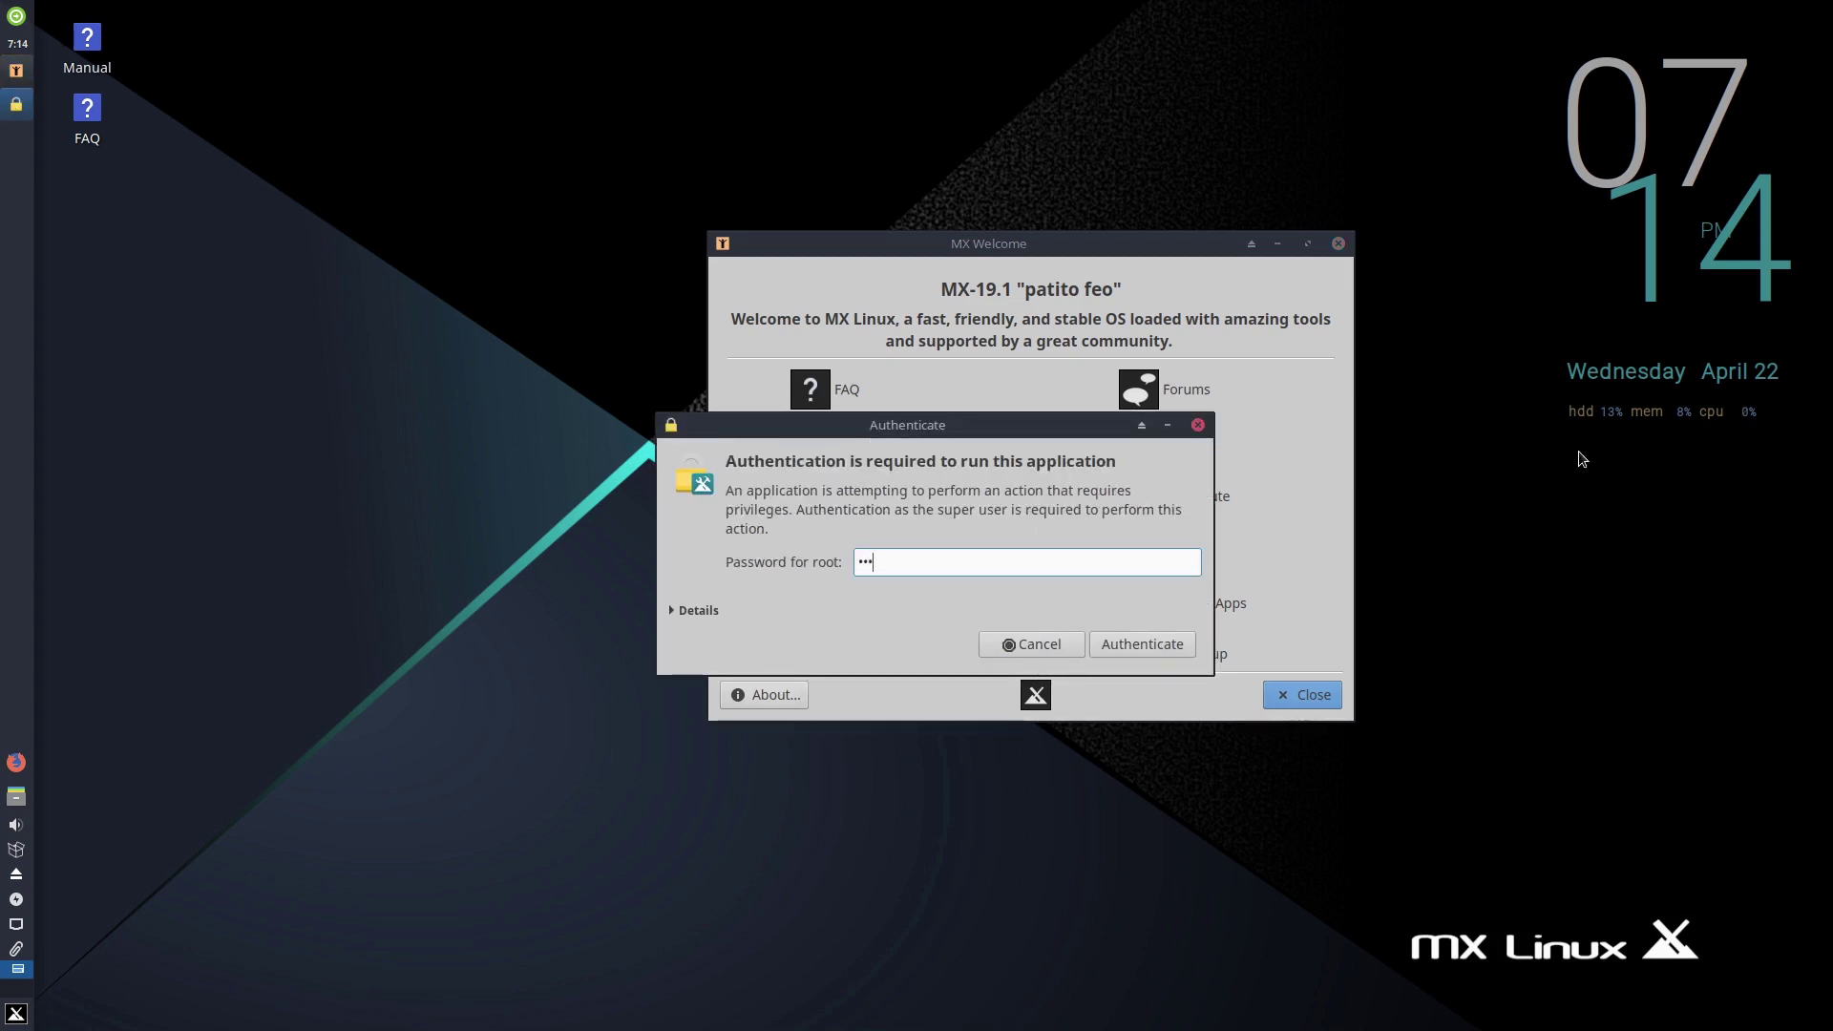
{"action": "key", "text": "Return"}
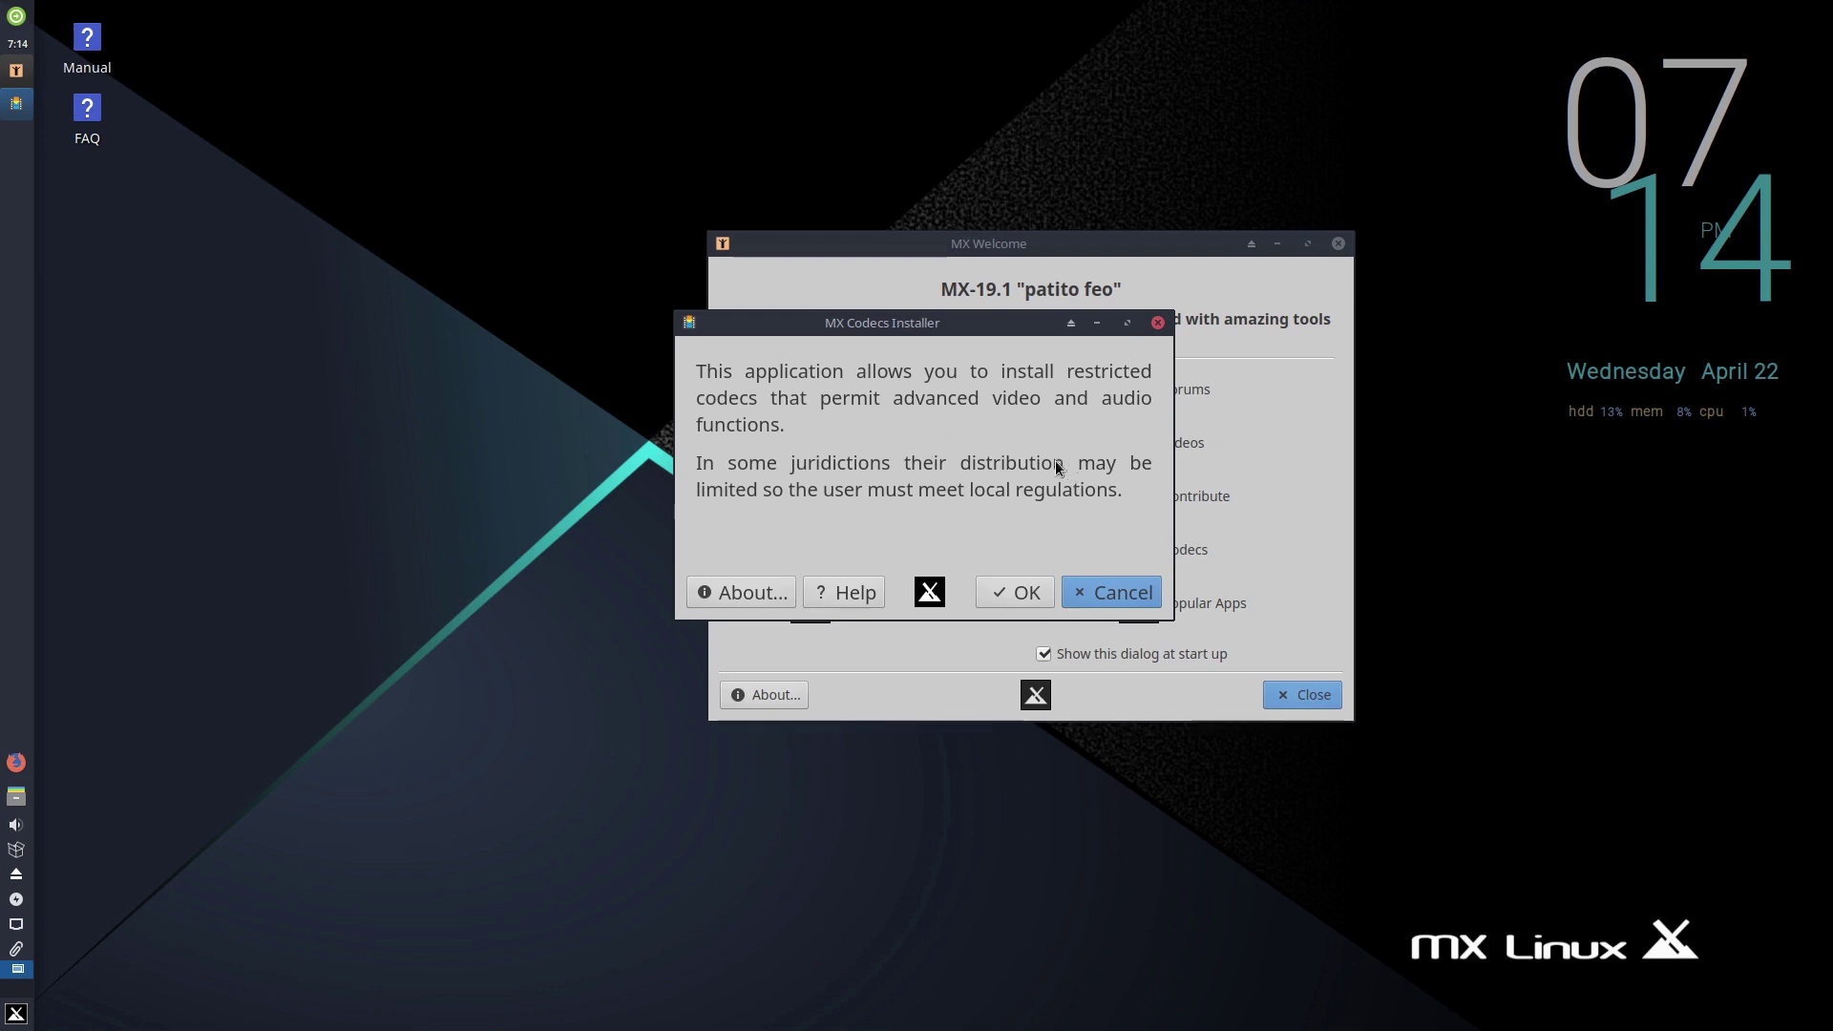
{"action": "left_click", "coordinate": [1008, 593]}
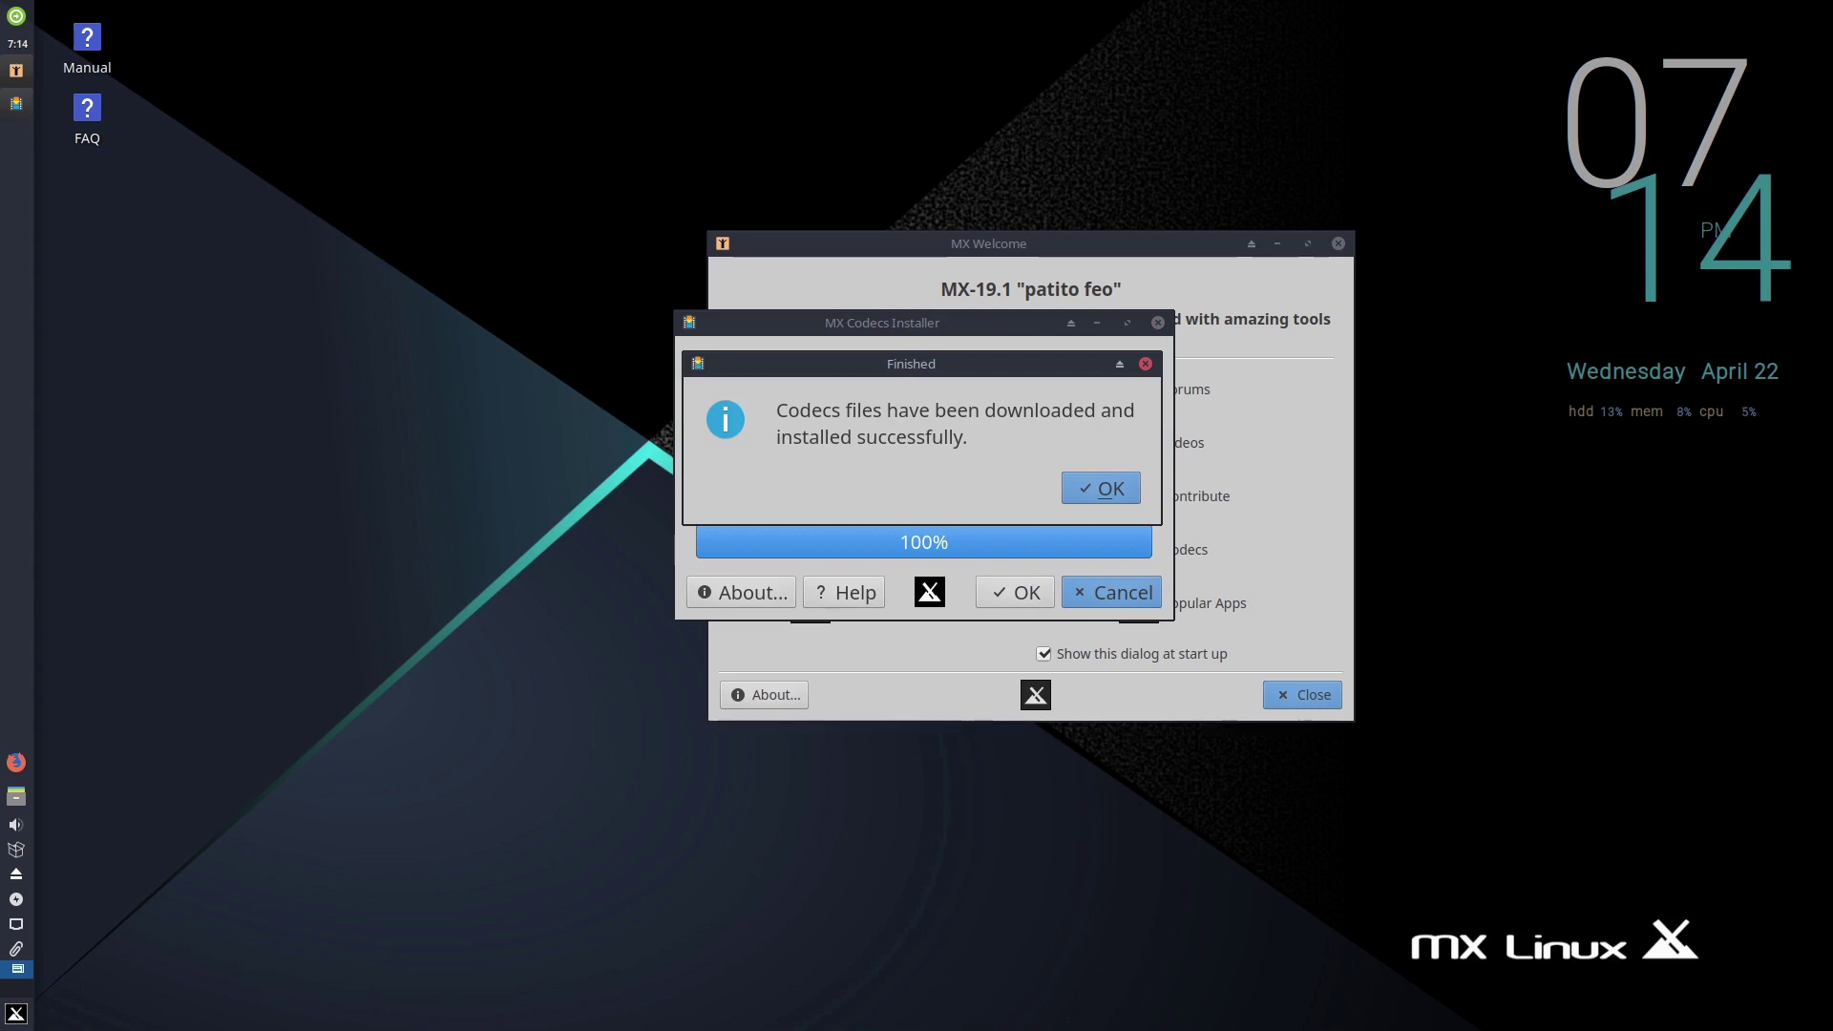
{"action": "left_click", "coordinate": [1110, 488]}
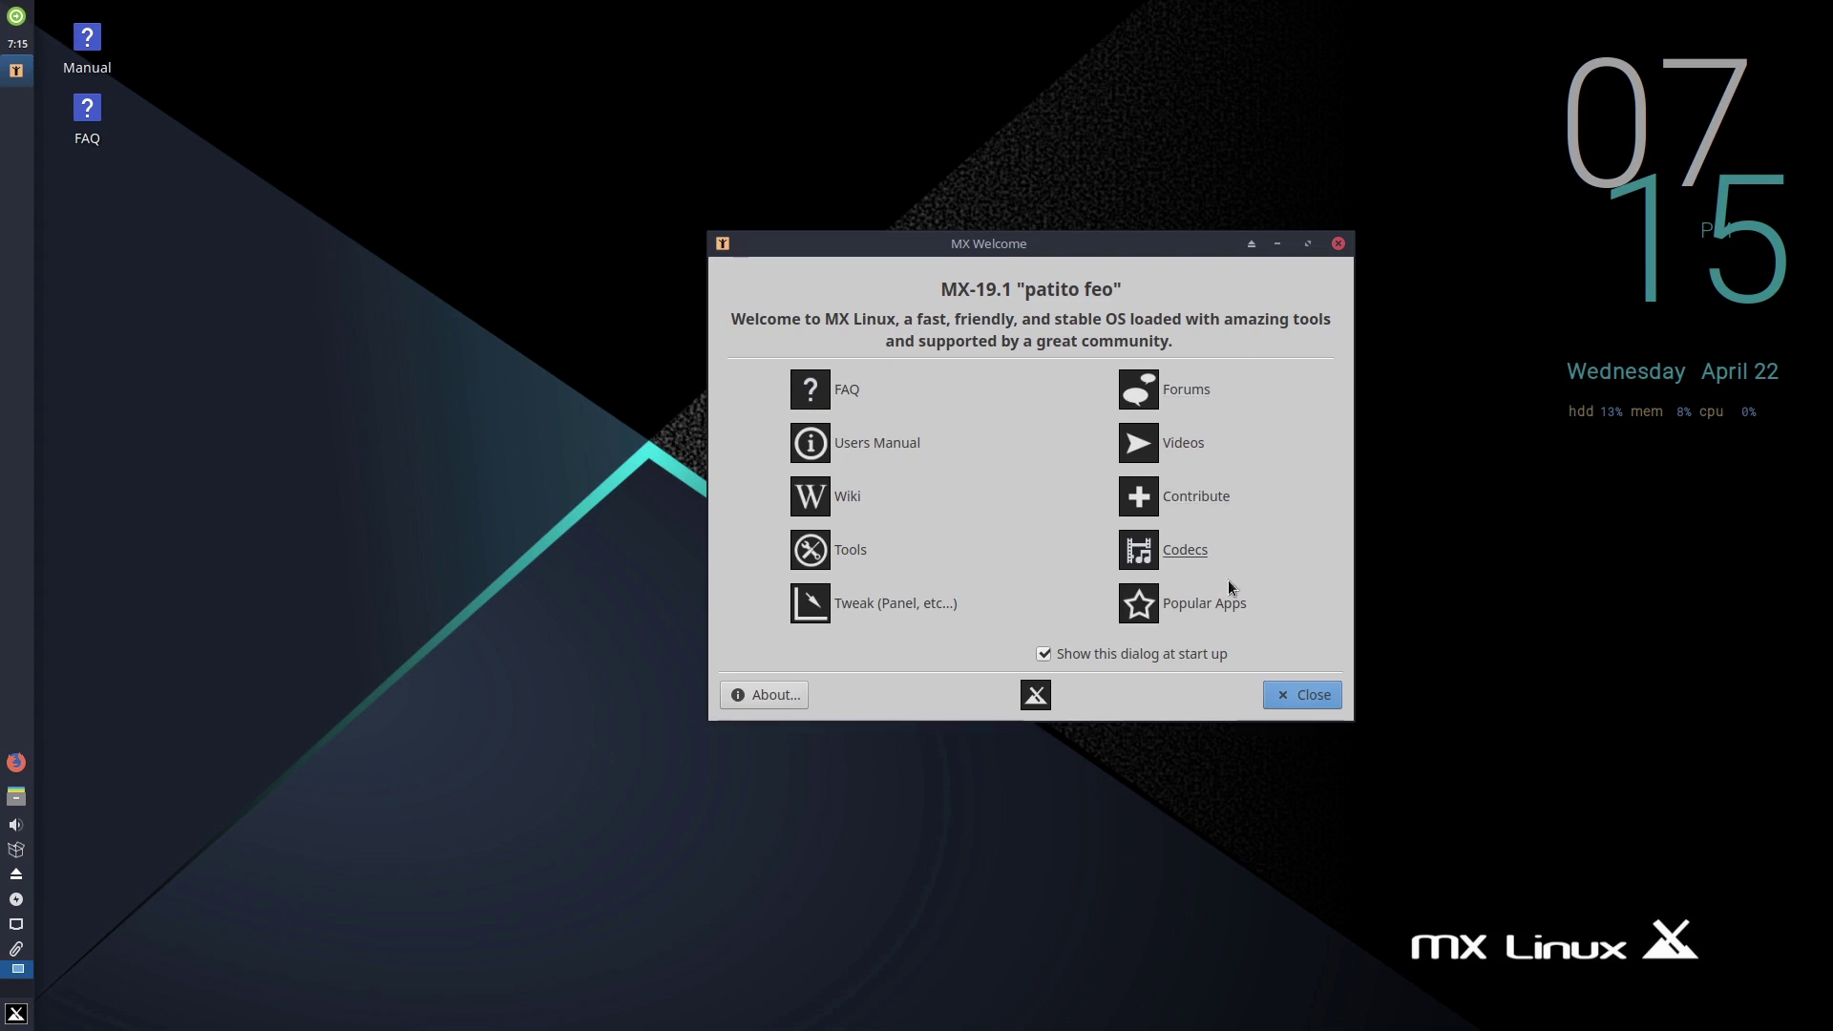
- Launch MX Package Installer as root and expand then collapse the Audio category
{"action": "left_click", "coordinate": [1216, 603]}
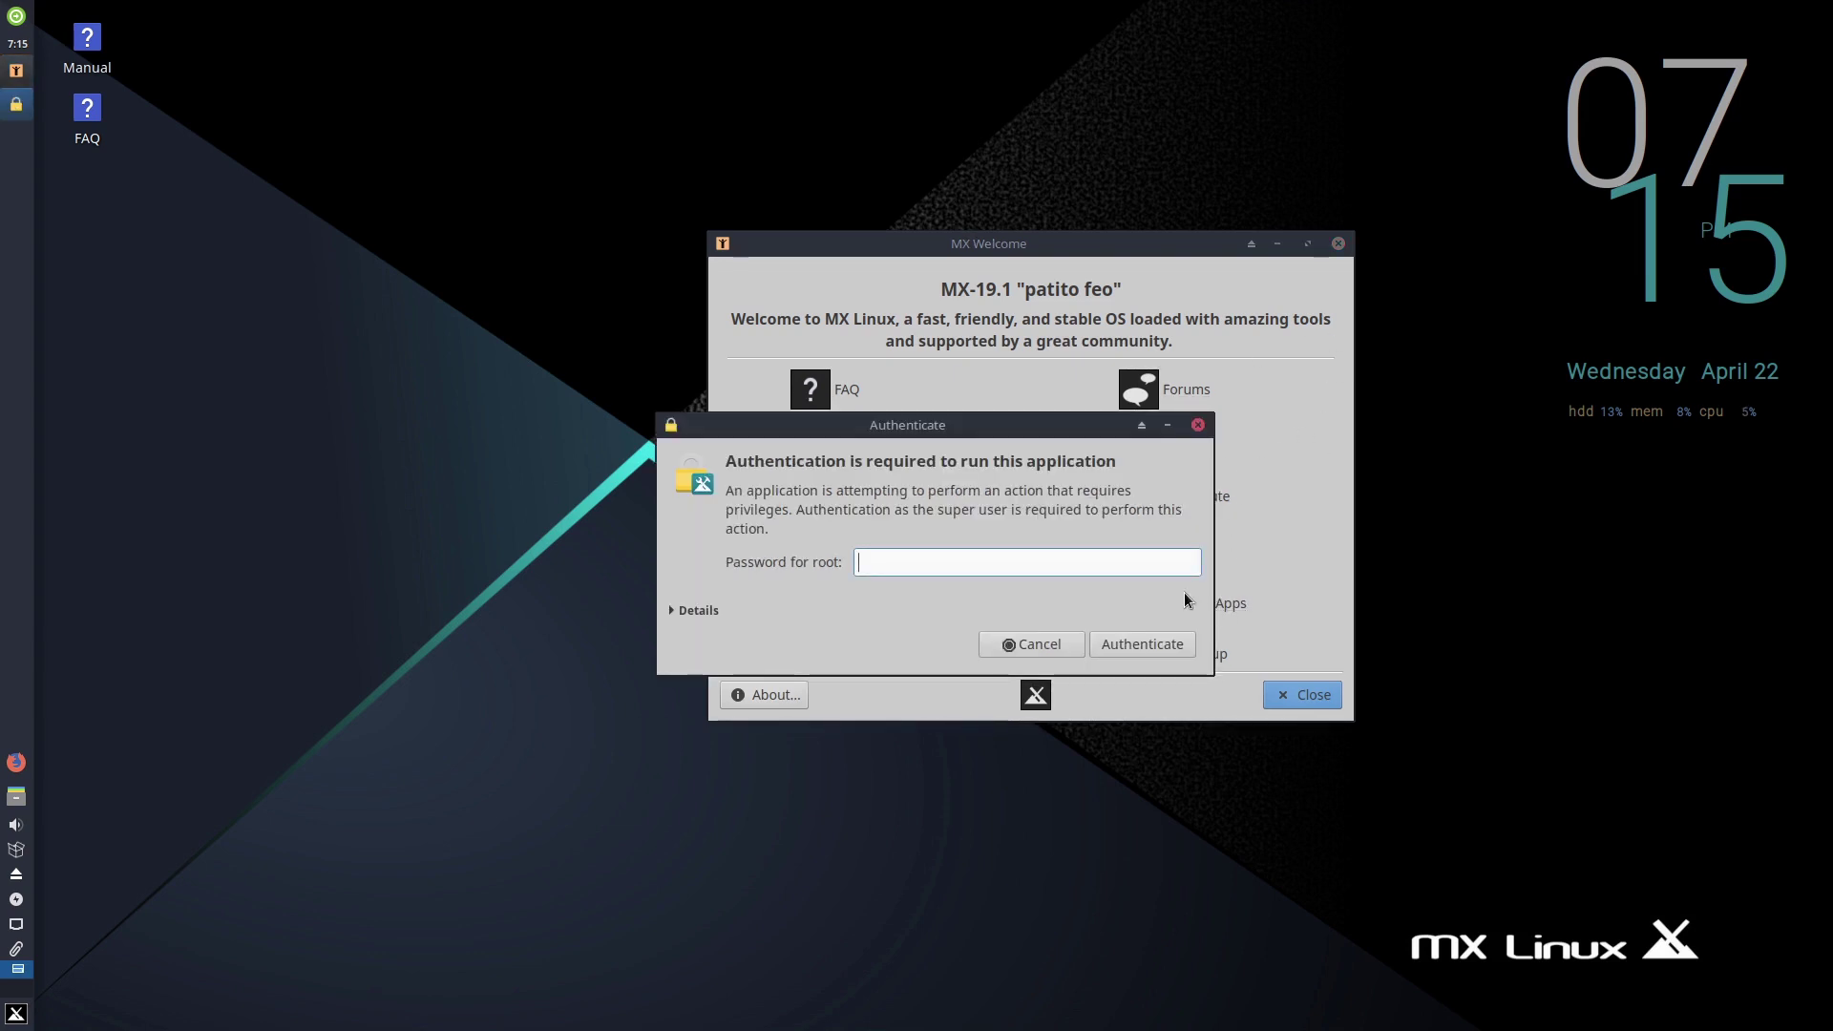
{"action": "type", "text": "root"}
{"action": "key", "text": "Return"}
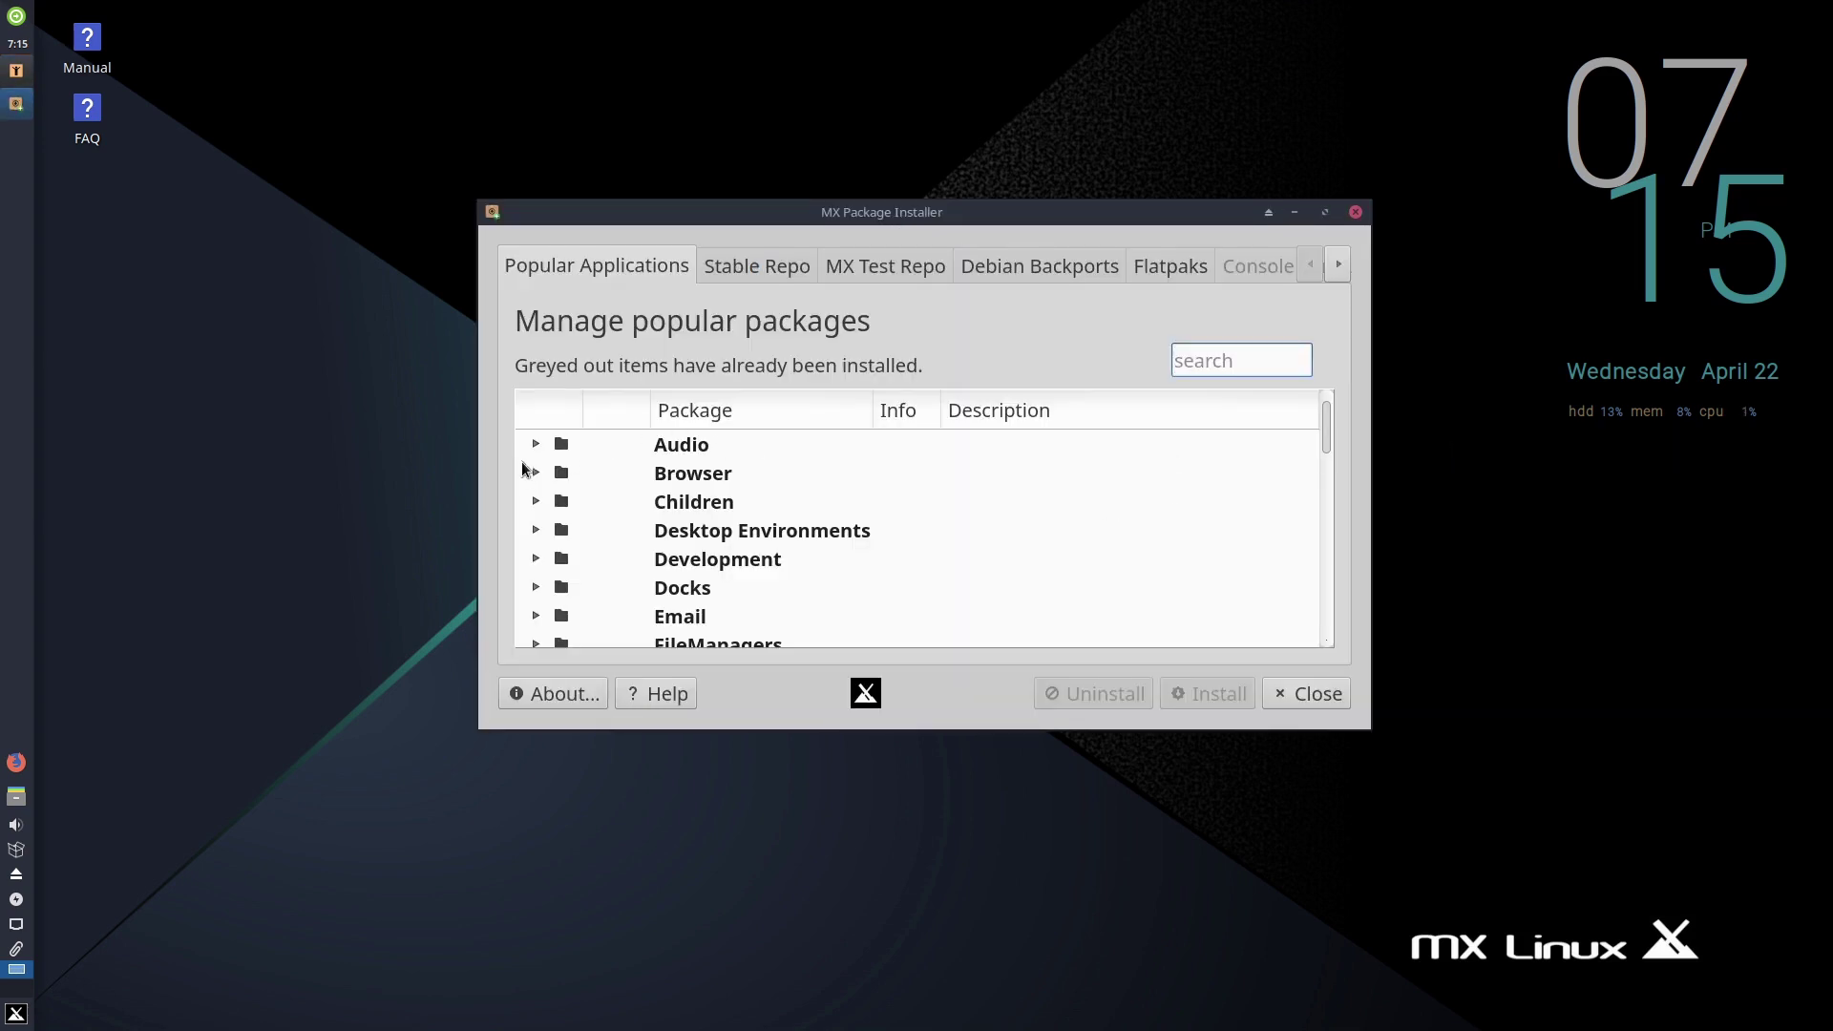
{"action": "left_click", "coordinate": [537, 445]}
{"action": "scroll", "coordinate": [777, 502], "scroll_direction": "down", "scroll_amount": 10}
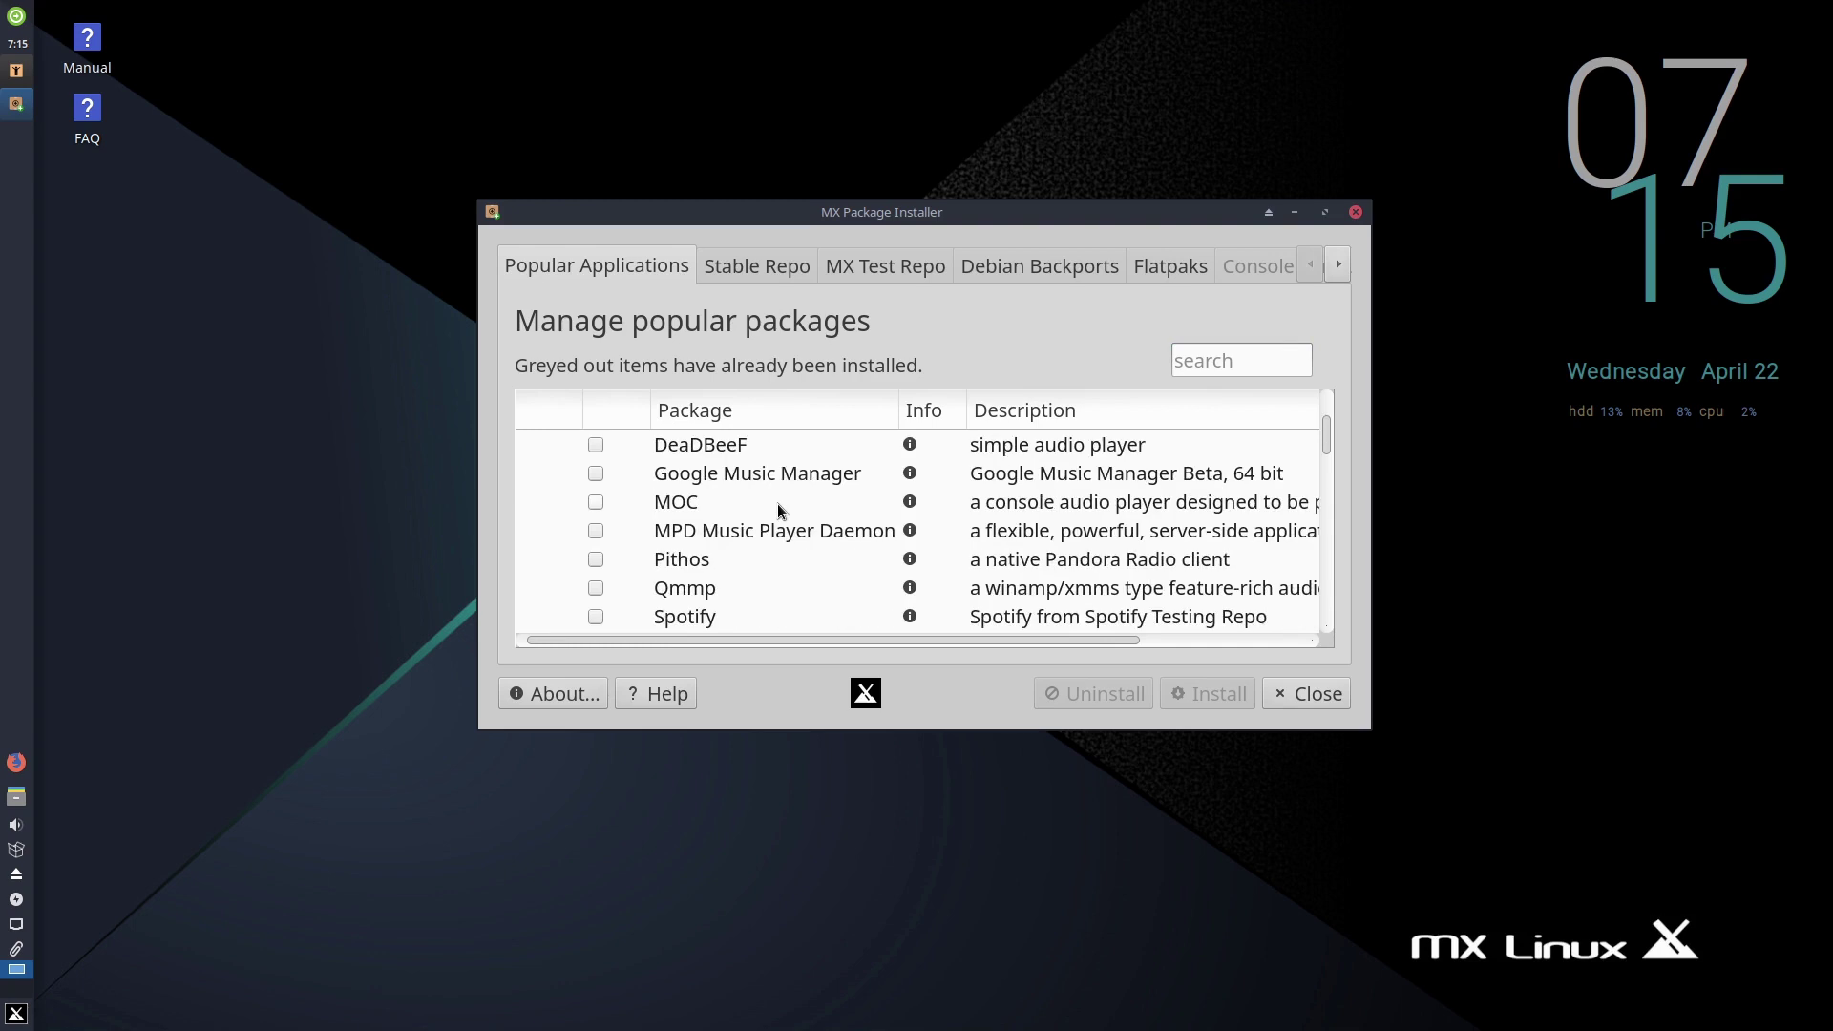
{"action": "scroll", "coordinate": [777, 510], "scroll_direction": "up", "scroll_amount": 10}
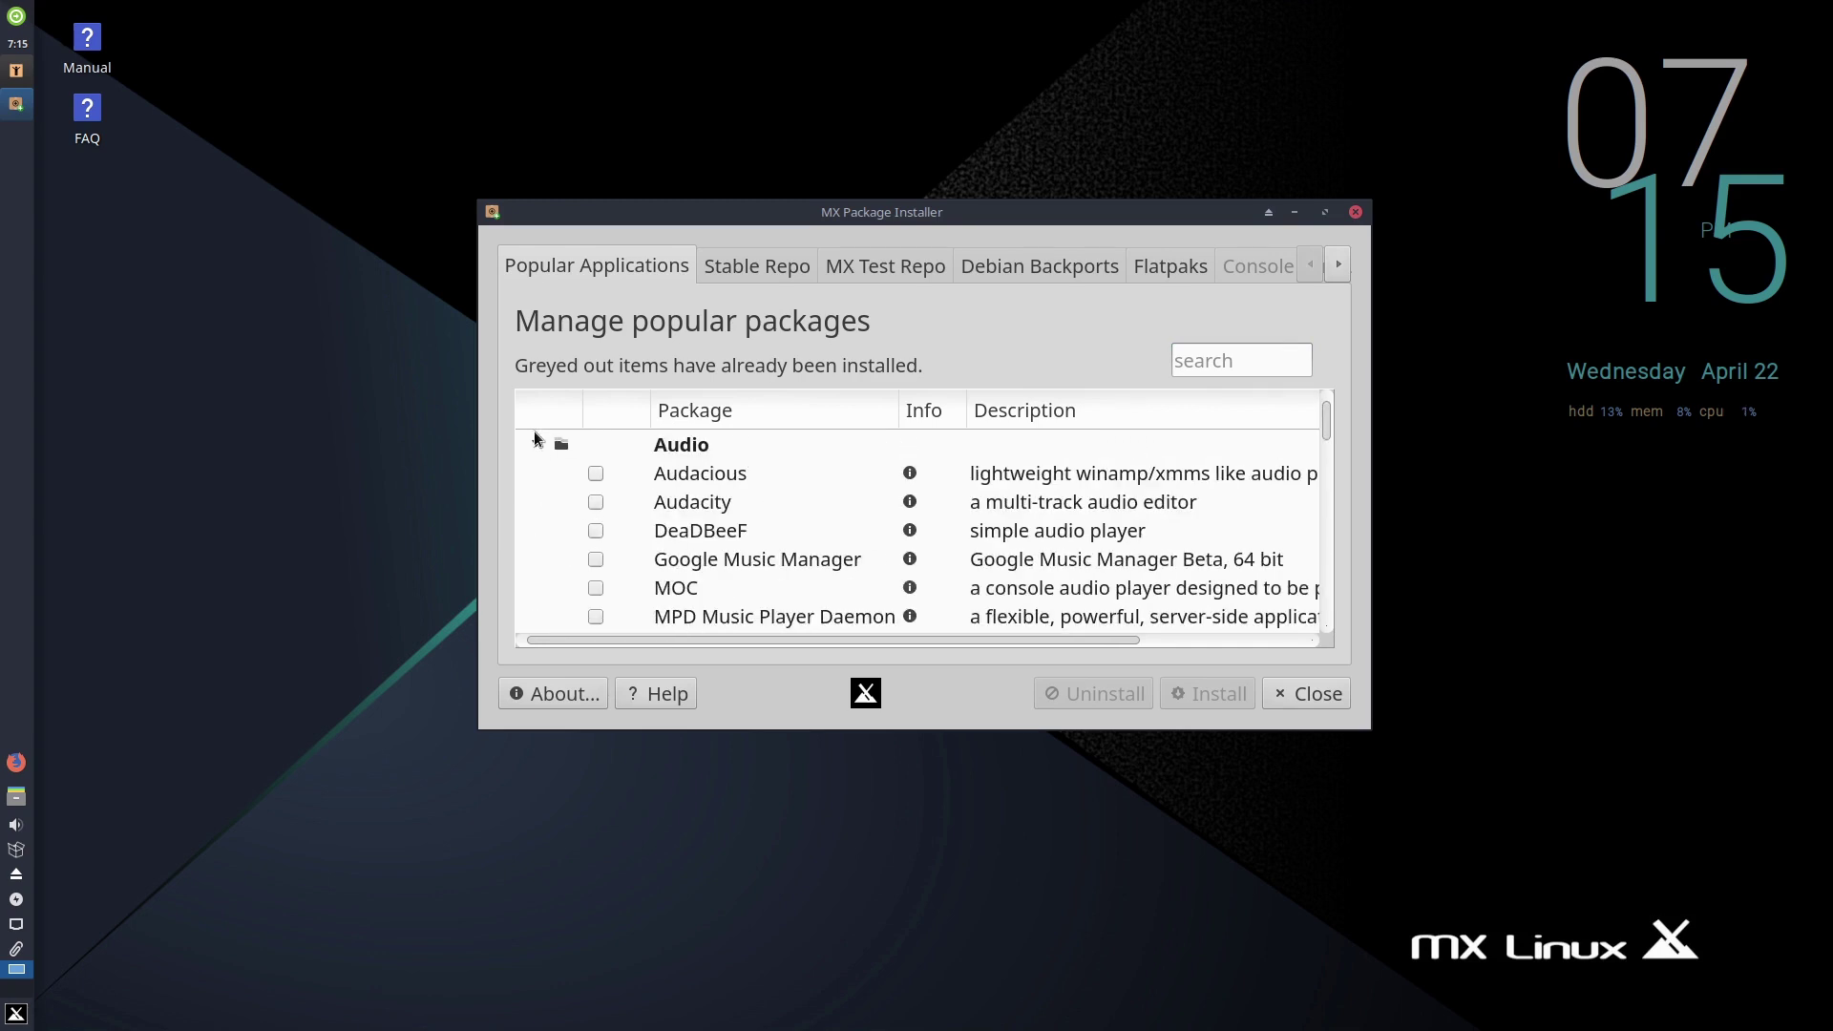
{"action": "left_click", "coordinate": [537, 445]}
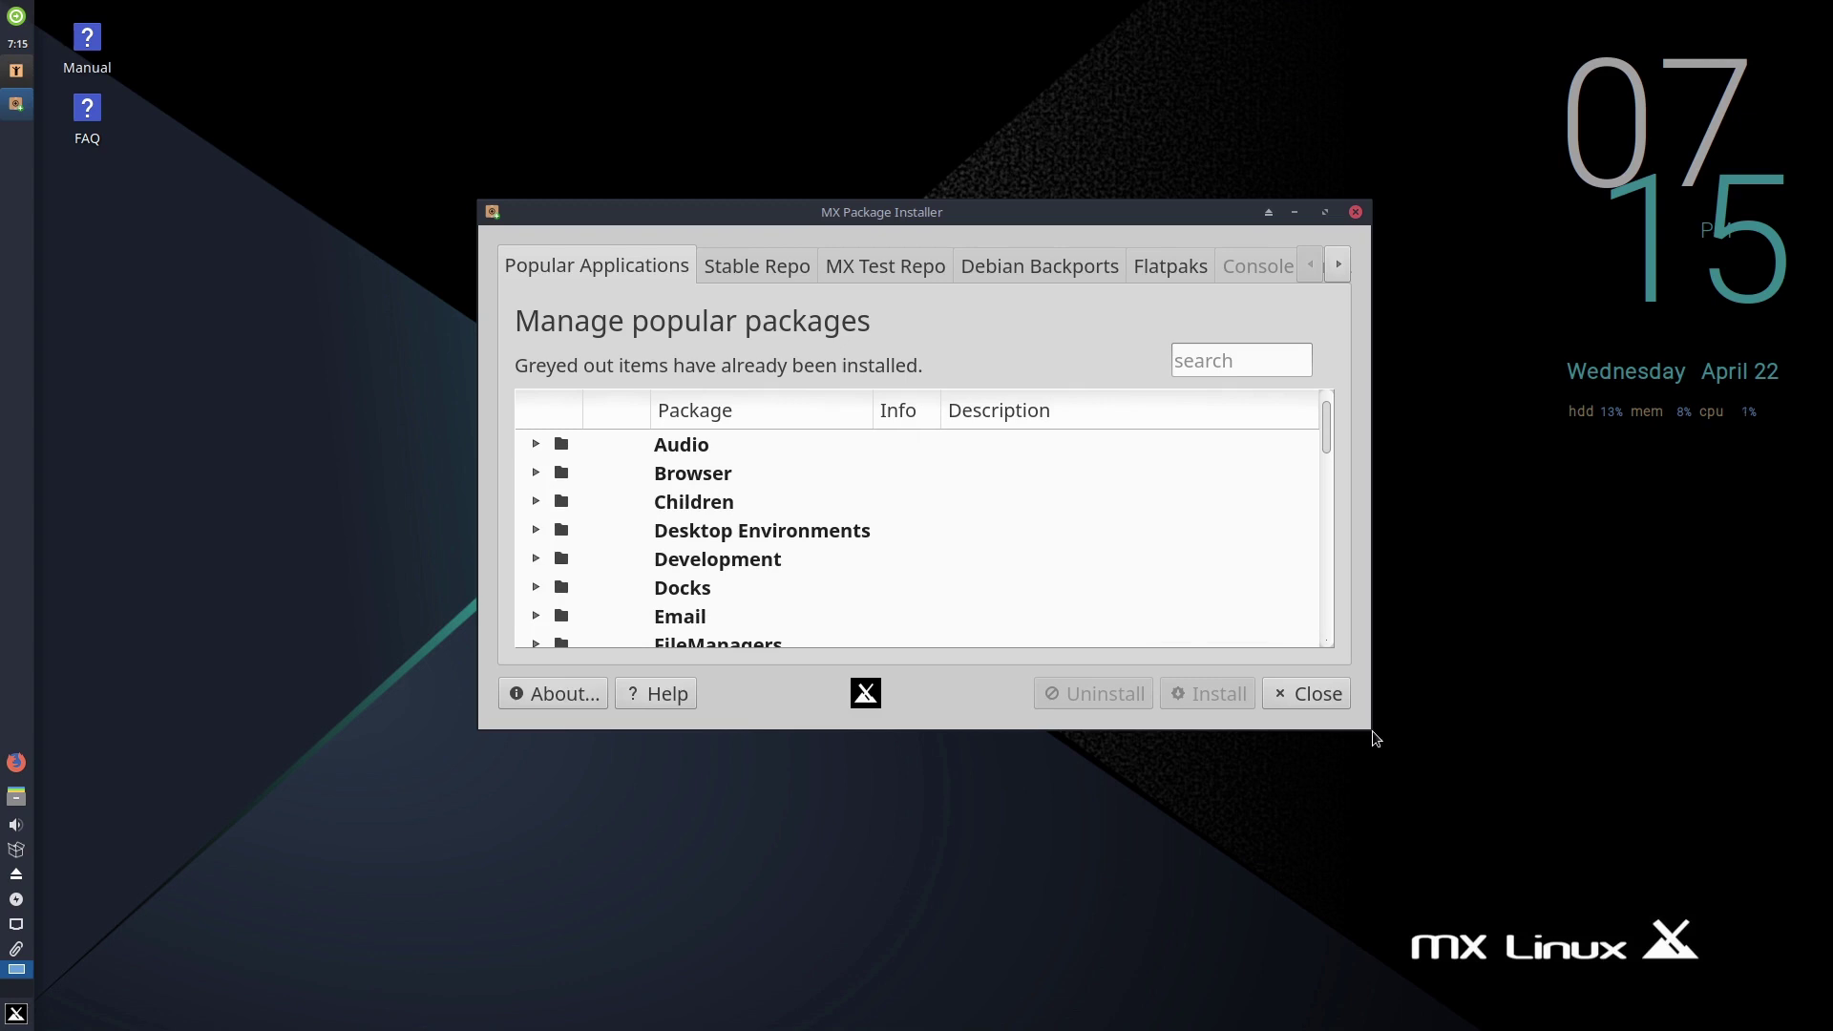
- Enlarge the installer window and browse the Browser and FileManagers categories
{"action": "left_click_drag", "start_coordinate": [1363, 723], "coordinate": [1576, 953]}
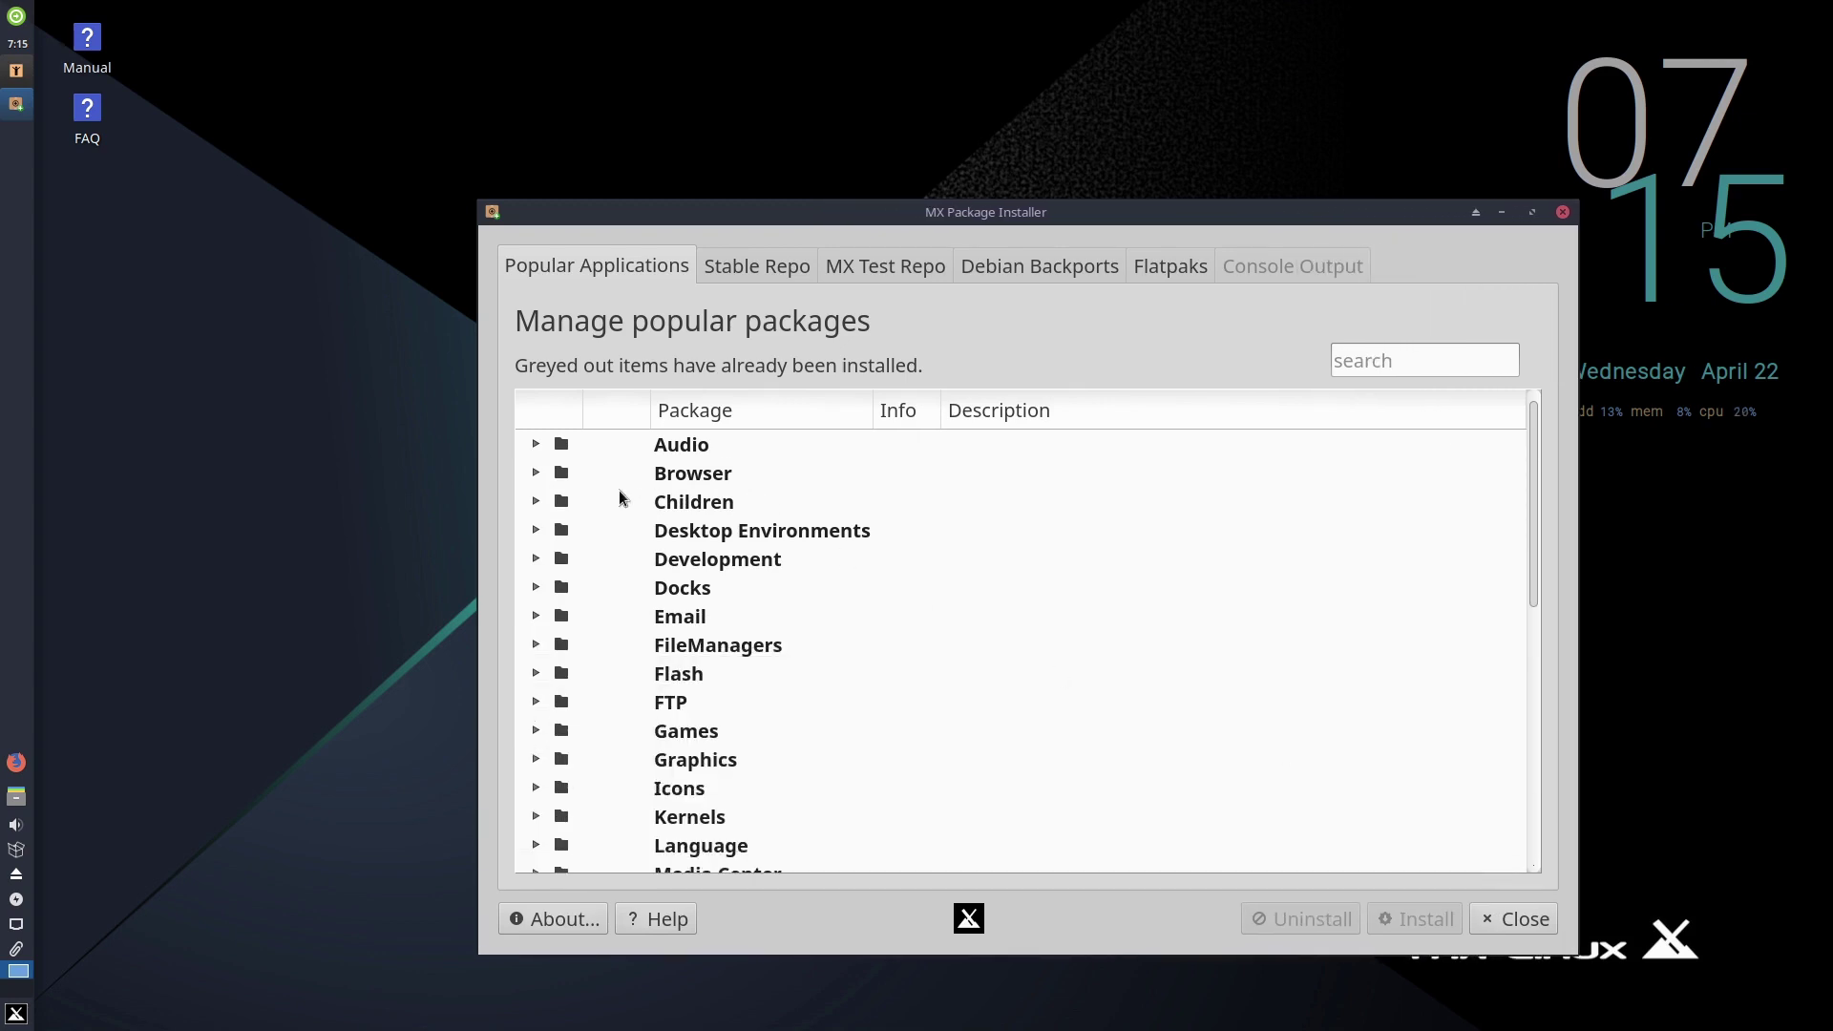
{"action": "left_click", "coordinate": [537, 474]}
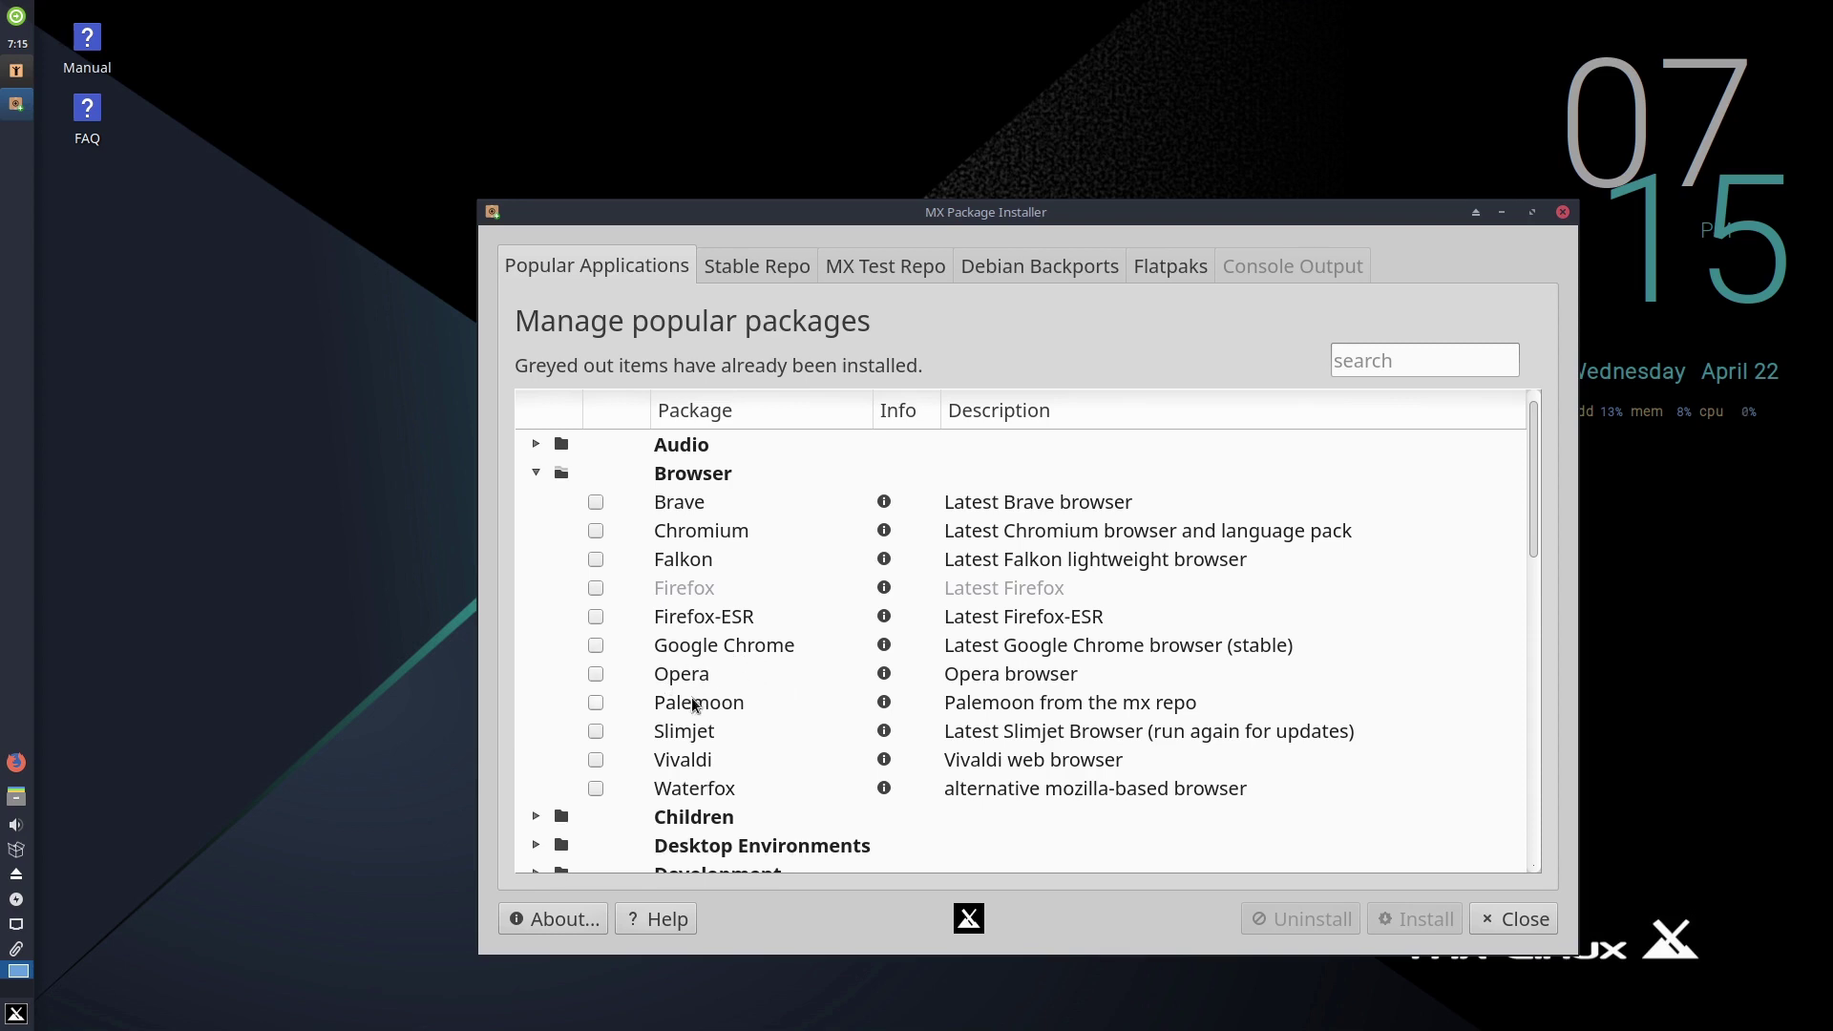
{"action": "left_click", "coordinate": [536, 473]}
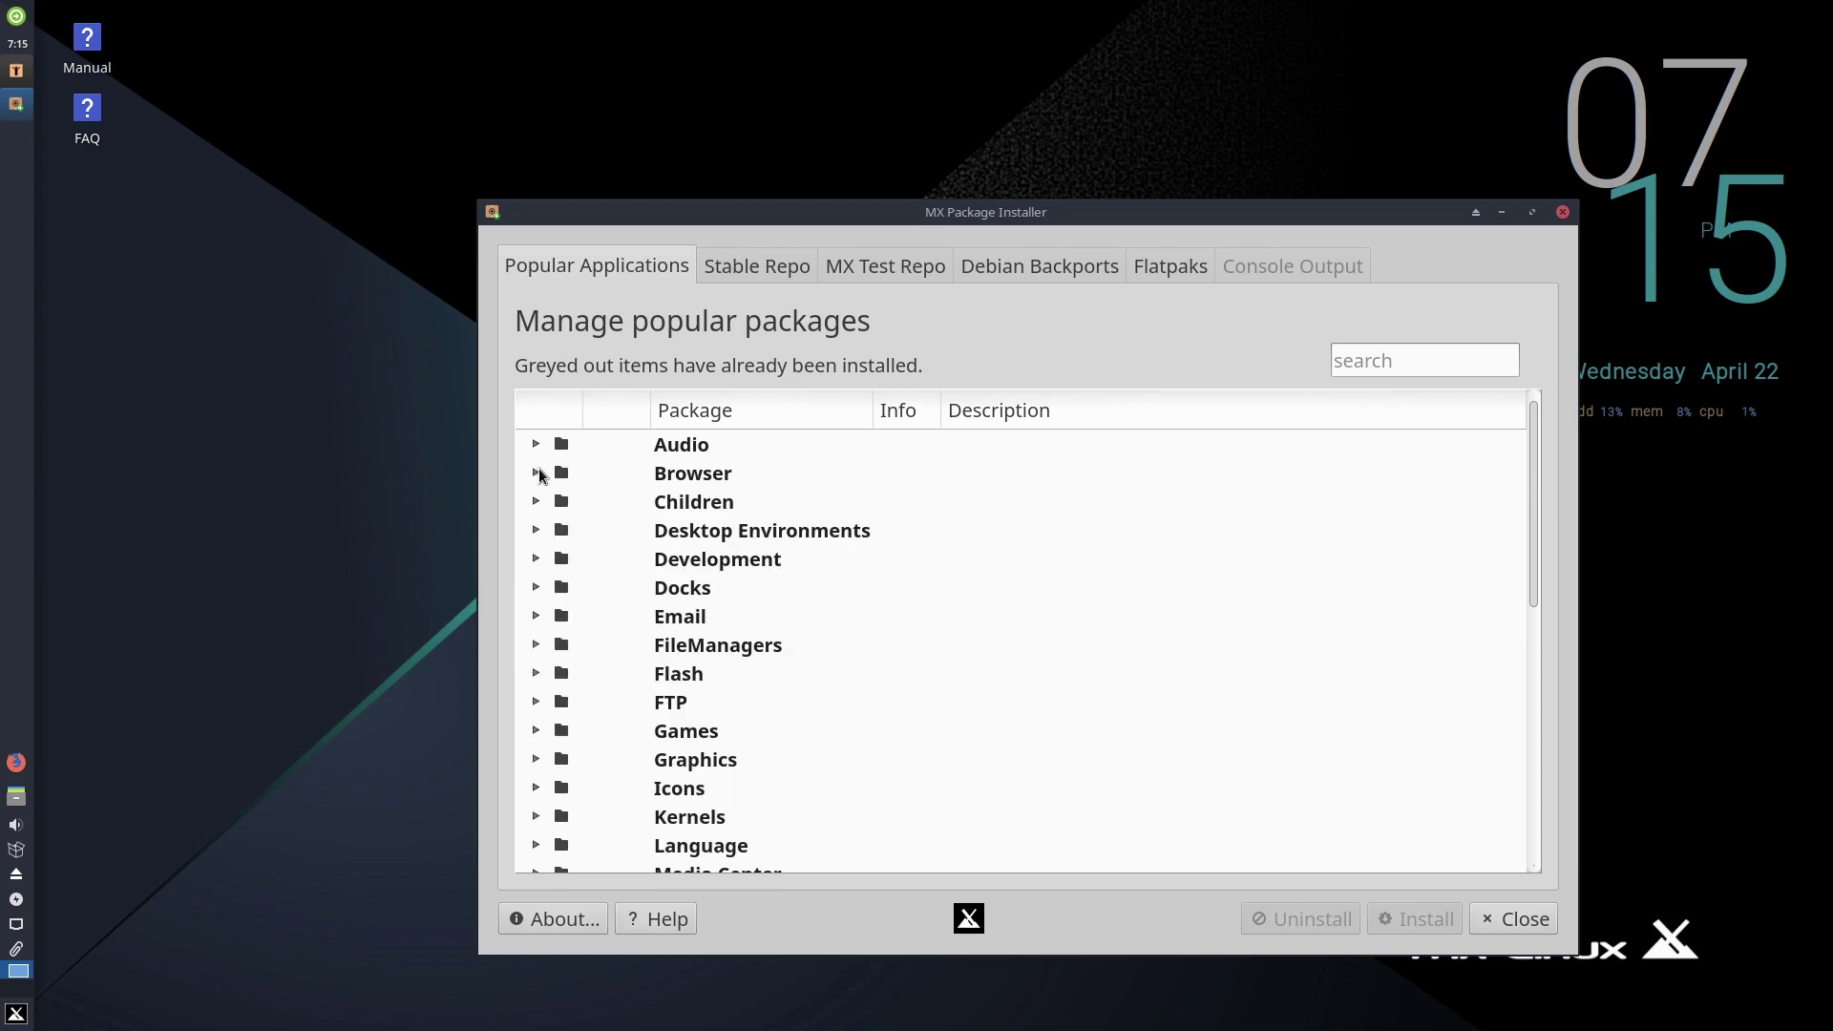
{"action": "left_click", "coordinate": [535, 646]}
{"action": "left_click", "coordinate": [535, 645]}
- Scroll the popular apps list and switch to the Stable Repo tab
{"action": "scroll", "coordinate": [764, 650], "scroll_direction": "down", "scroll_amount": 5}
{"action": "scroll", "coordinate": [816, 628], "scroll_direction": "down", "scroll_amount": 2}
{"action": "scroll", "coordinate": [816, 628], "scroll_direction": "up", "scroll_amount": 7}
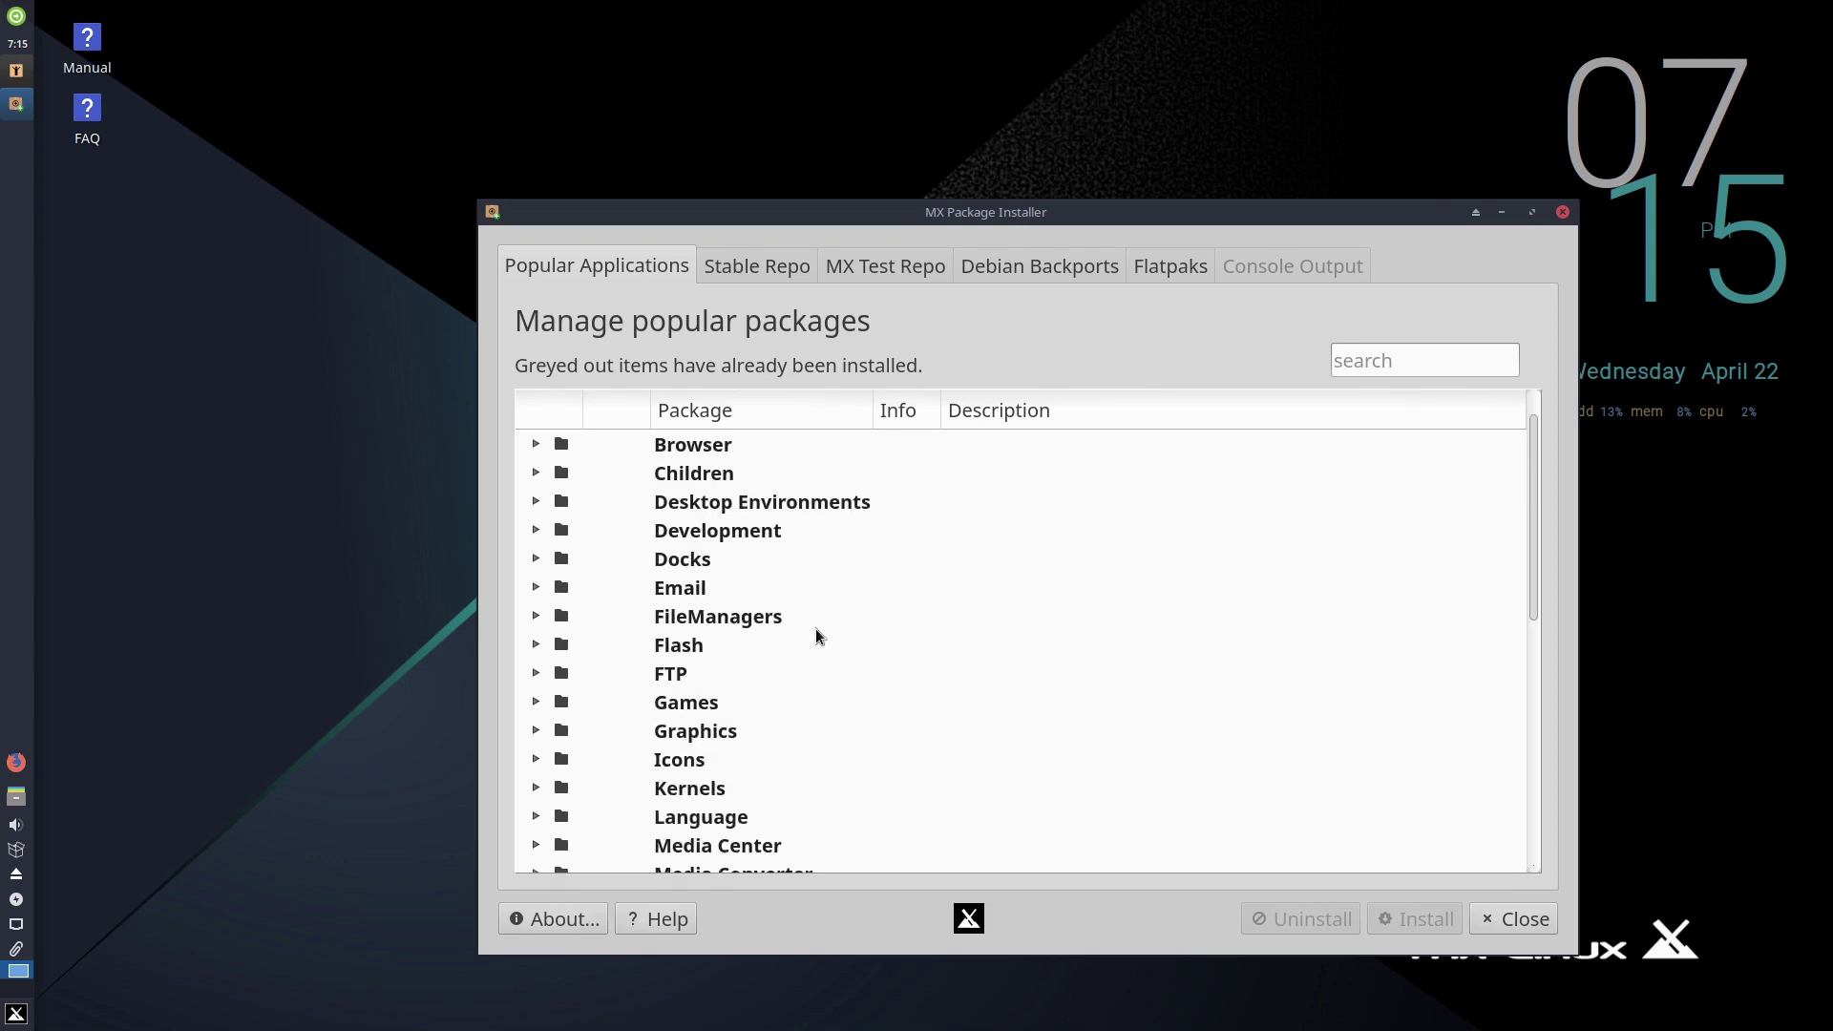
{"action": "left_click", "coordinate": [754, 265]}
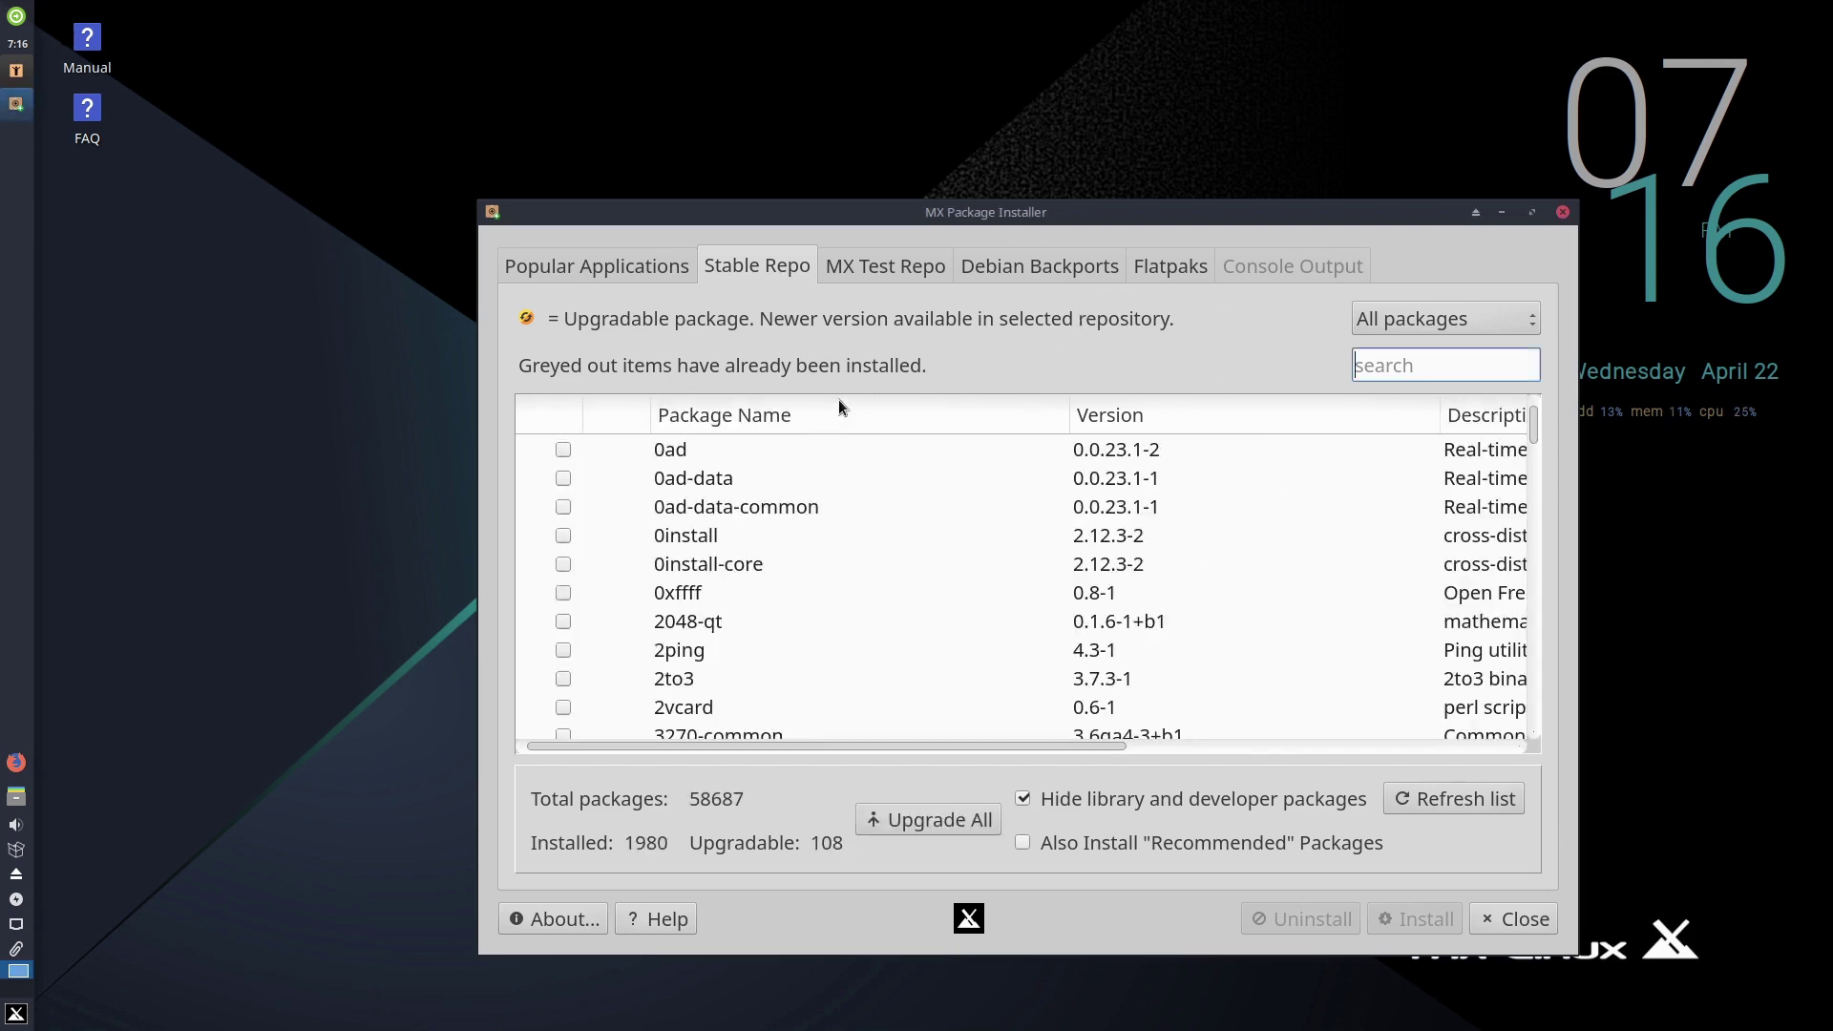
- Scroll through the 58687-package Stable Repo list, then switch to Debian Backports
{"action": "scroll", "coordinate": [1170, 594], "scroll_direction": "down", "scroll_amount": 10}
{"action": "scroll", "coordinate": [1223, 546], "scroll_direction": "down", "scroll_amount": 5}
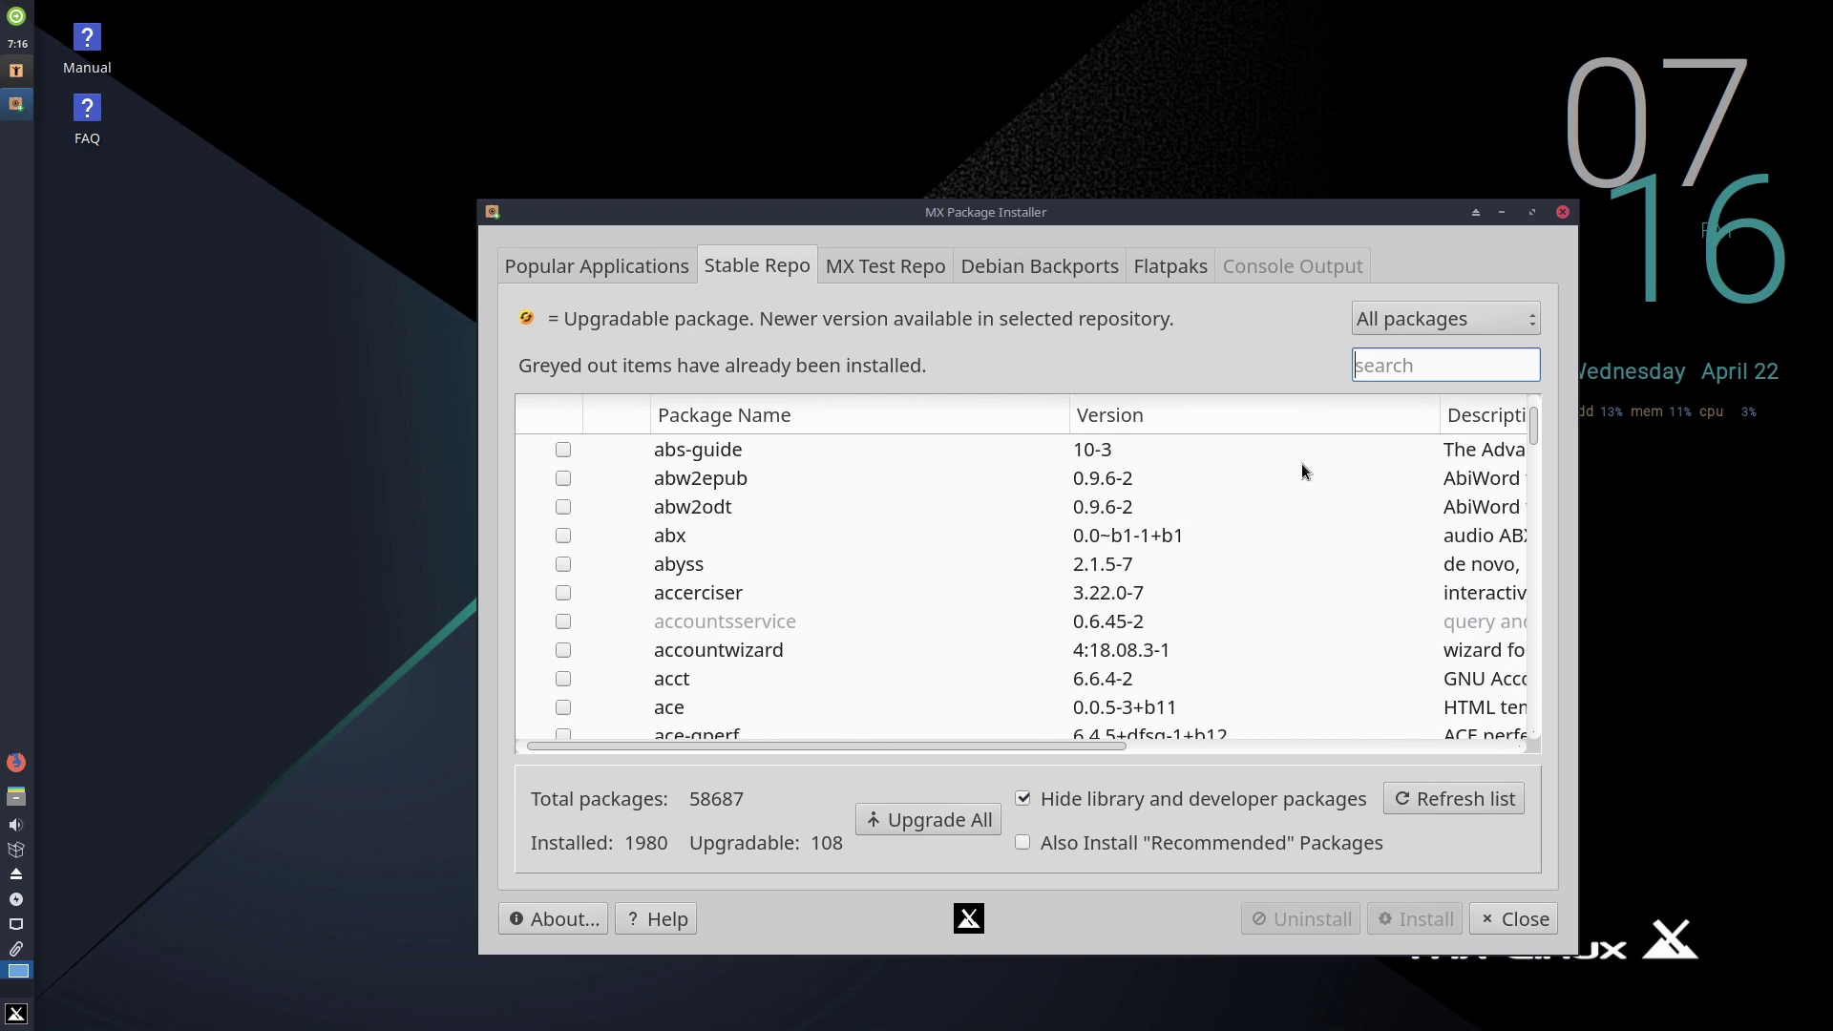
{"action": "left_click_drag", "start_coordinate": [1528, 438], "coordinate": [1533, 500]}
{"action": "left_click_drag", "start_coordinate": [1519, 764], "coordinate": [1510, 750]}
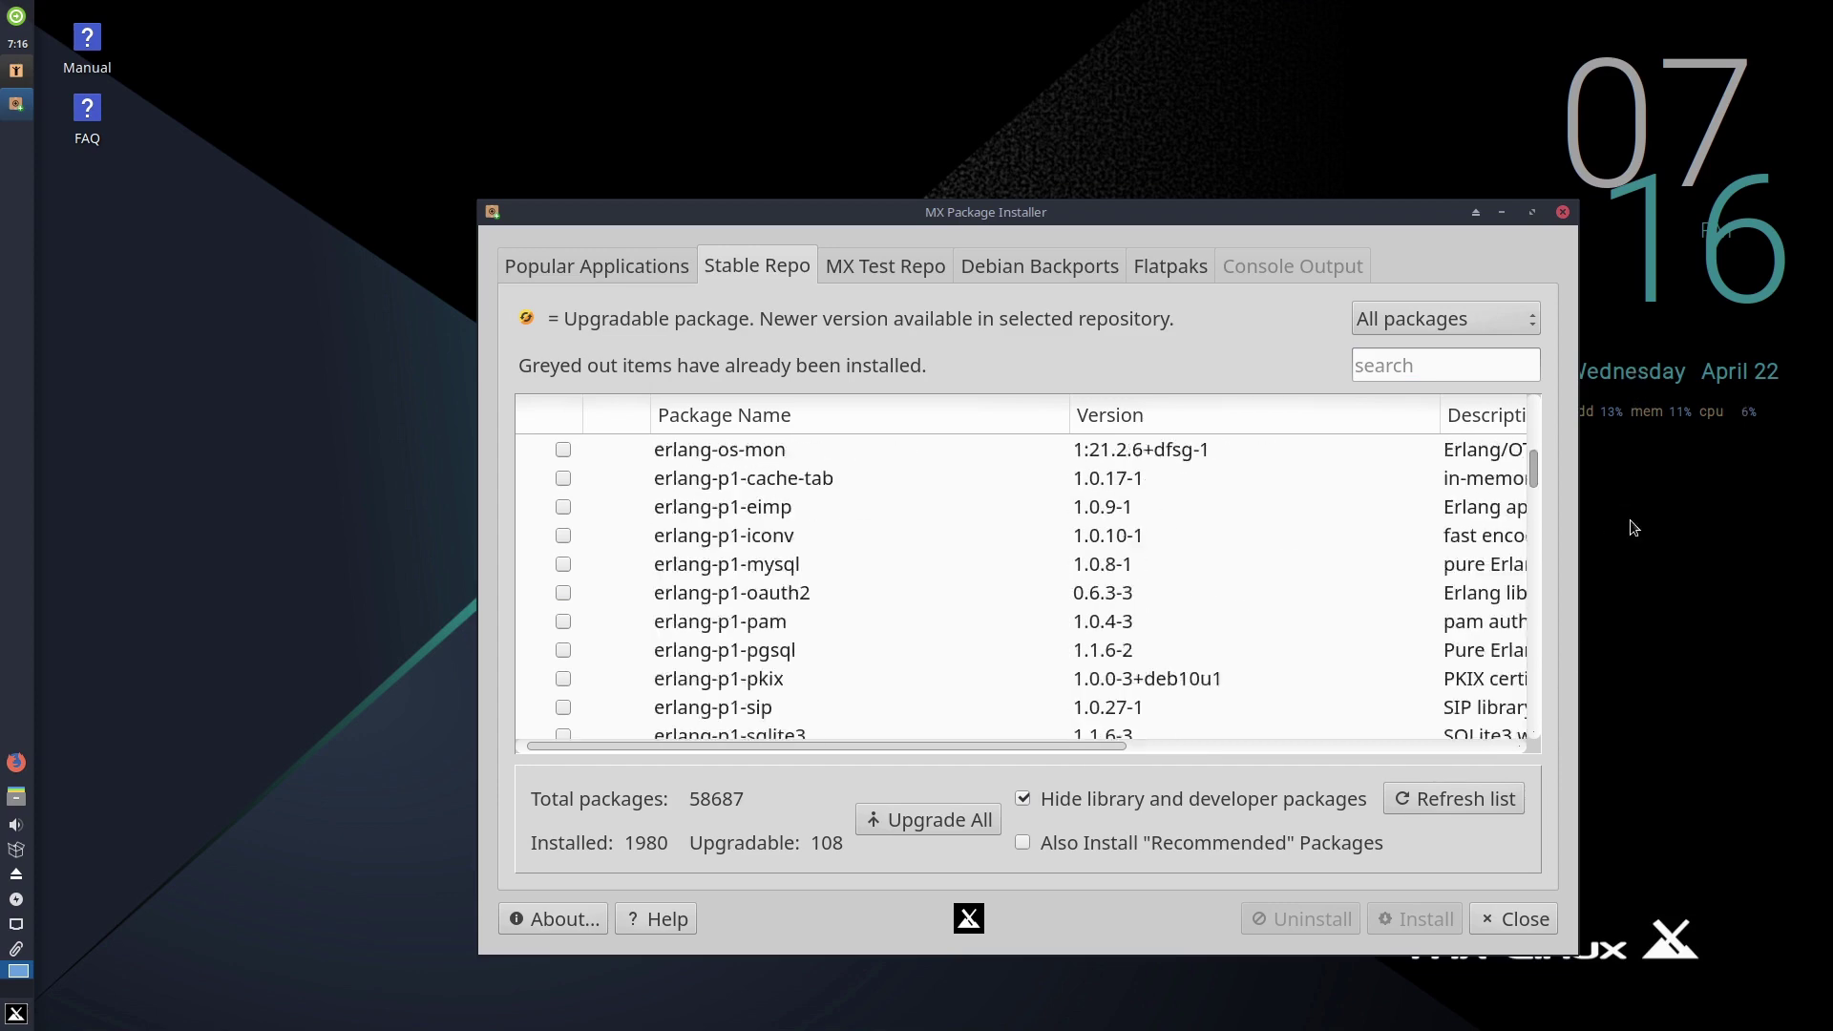
{"action": "left_click", "coordinate": [1067, 268]}
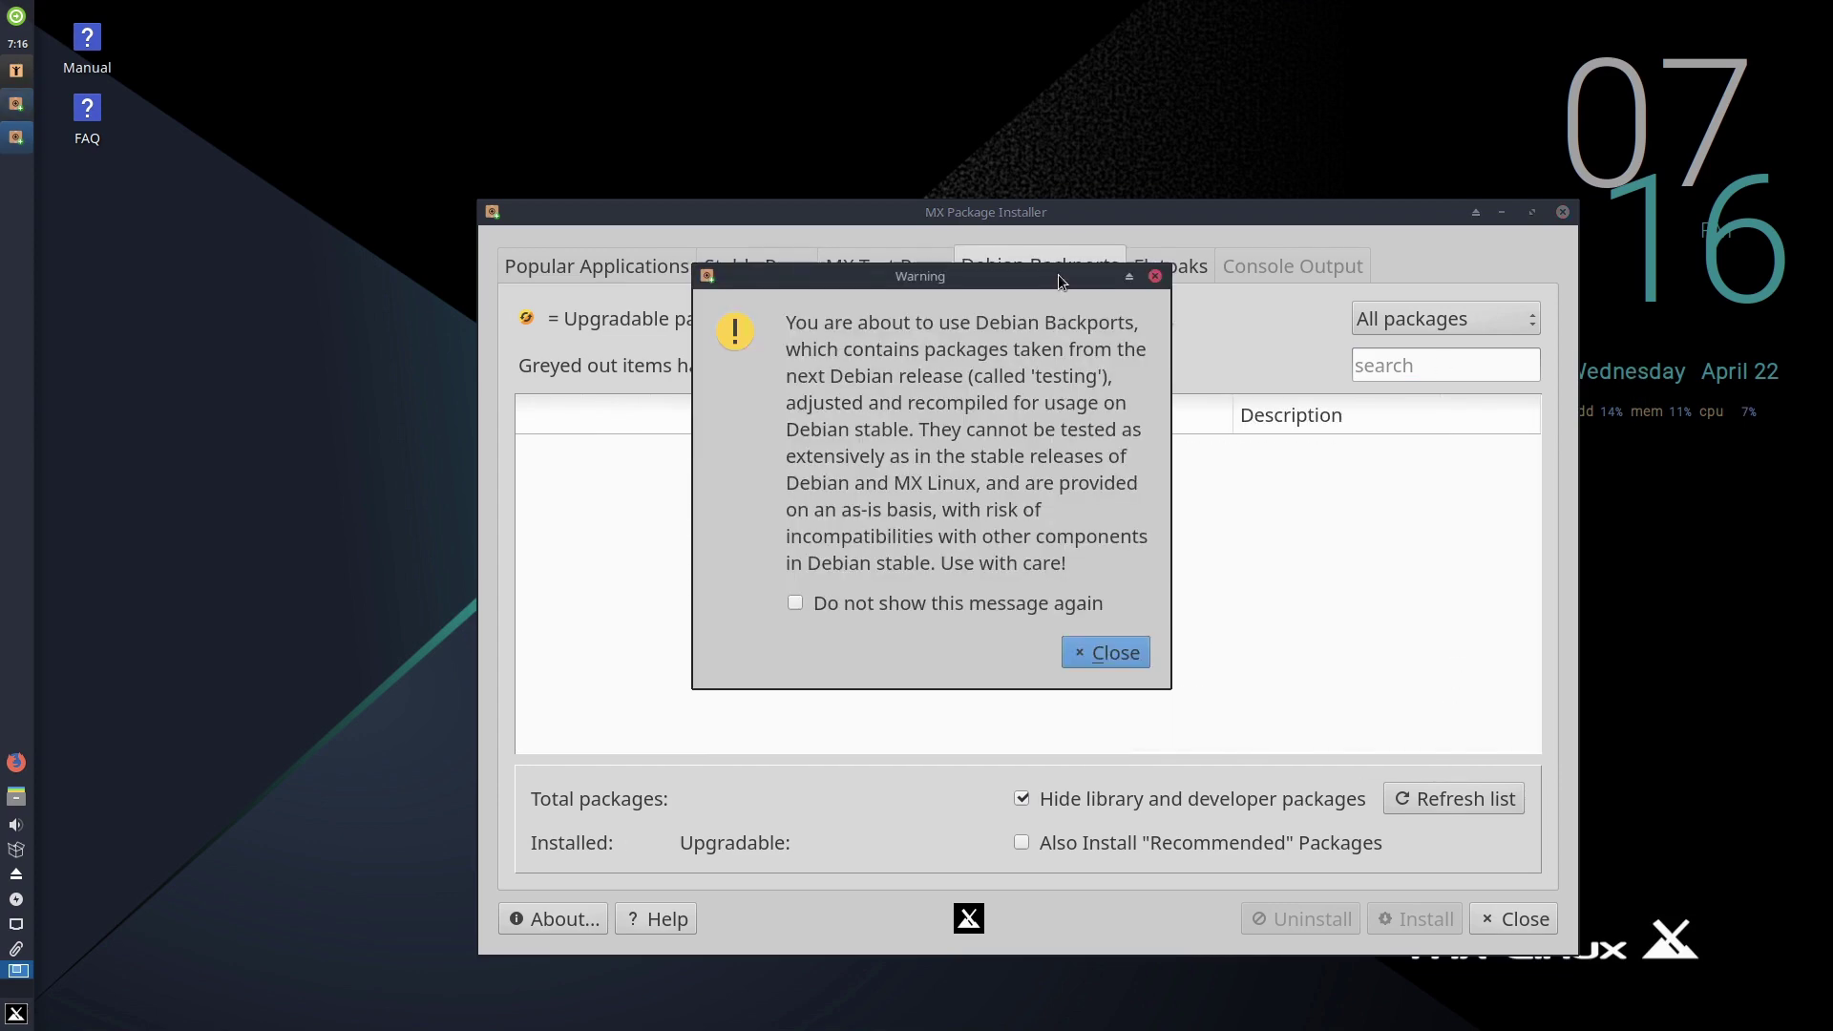
- Dismiss the Backports warning, load the flathub Flatpaks as root, then request quitting the installer
{"action": "left_click", "coordinate": [1107, 641]}
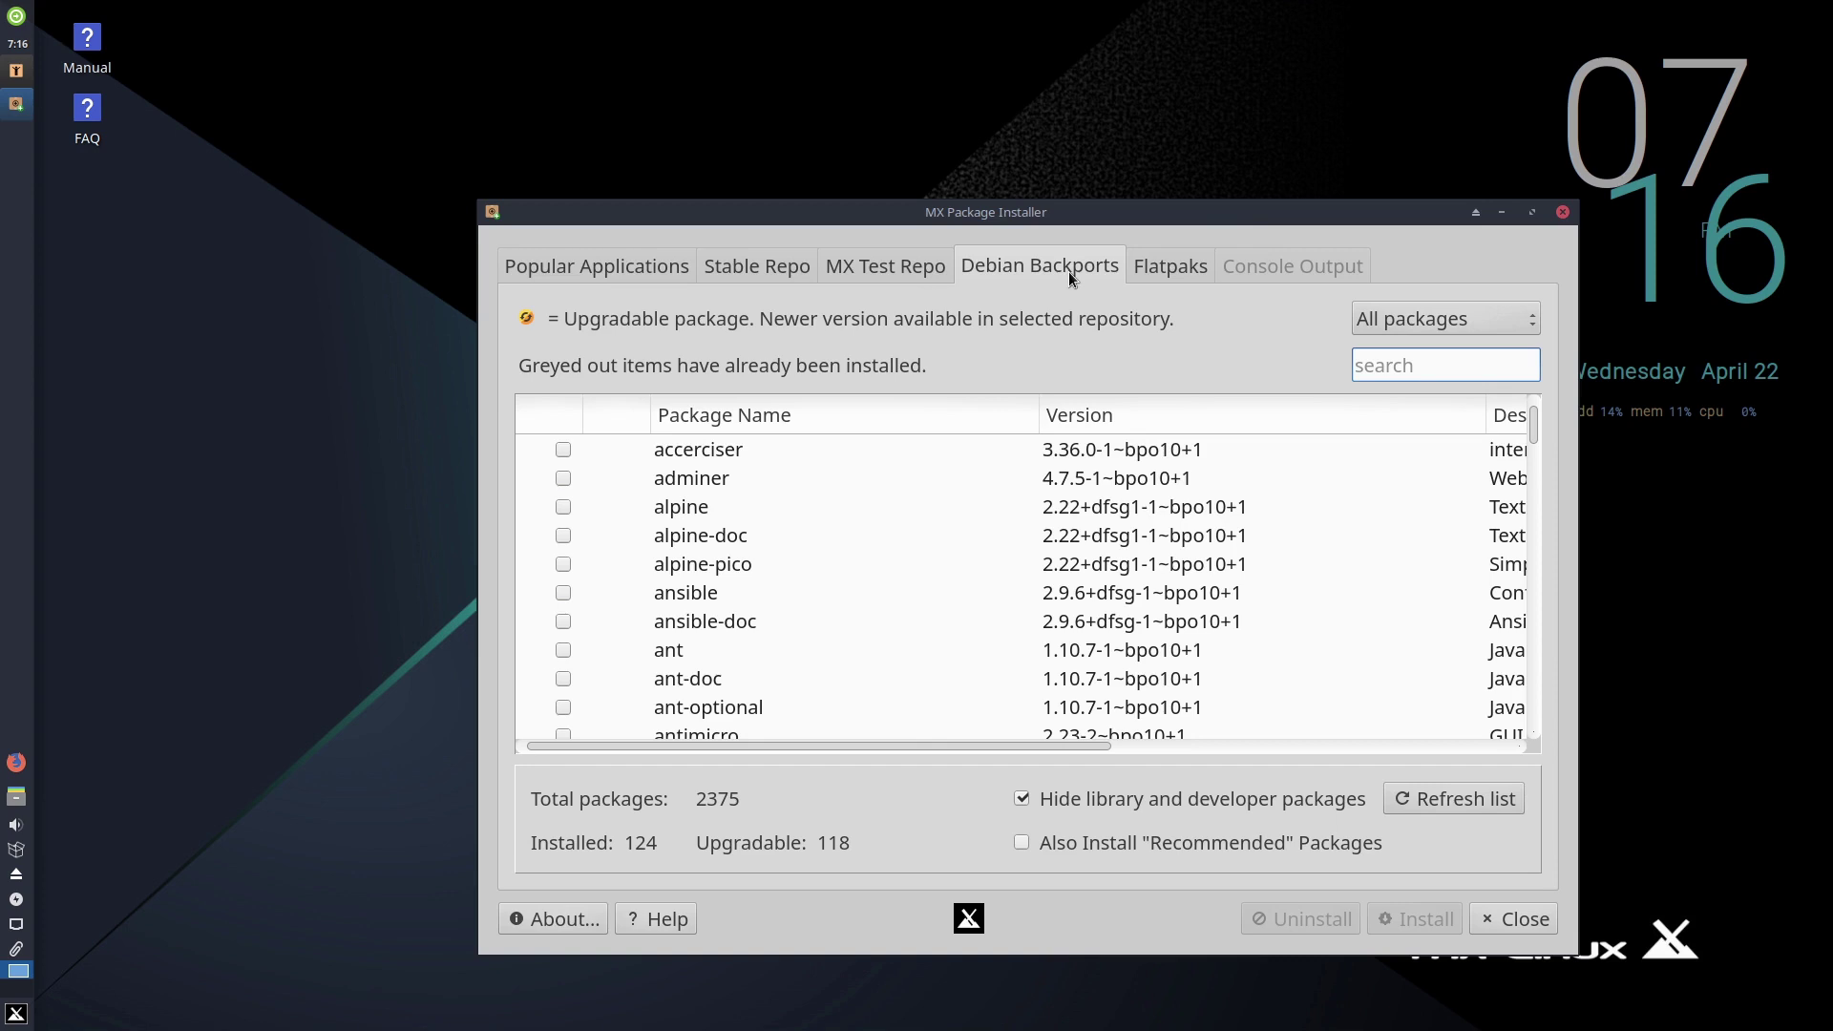
{"action": "left_click", "coordinate": [1170, 267]}
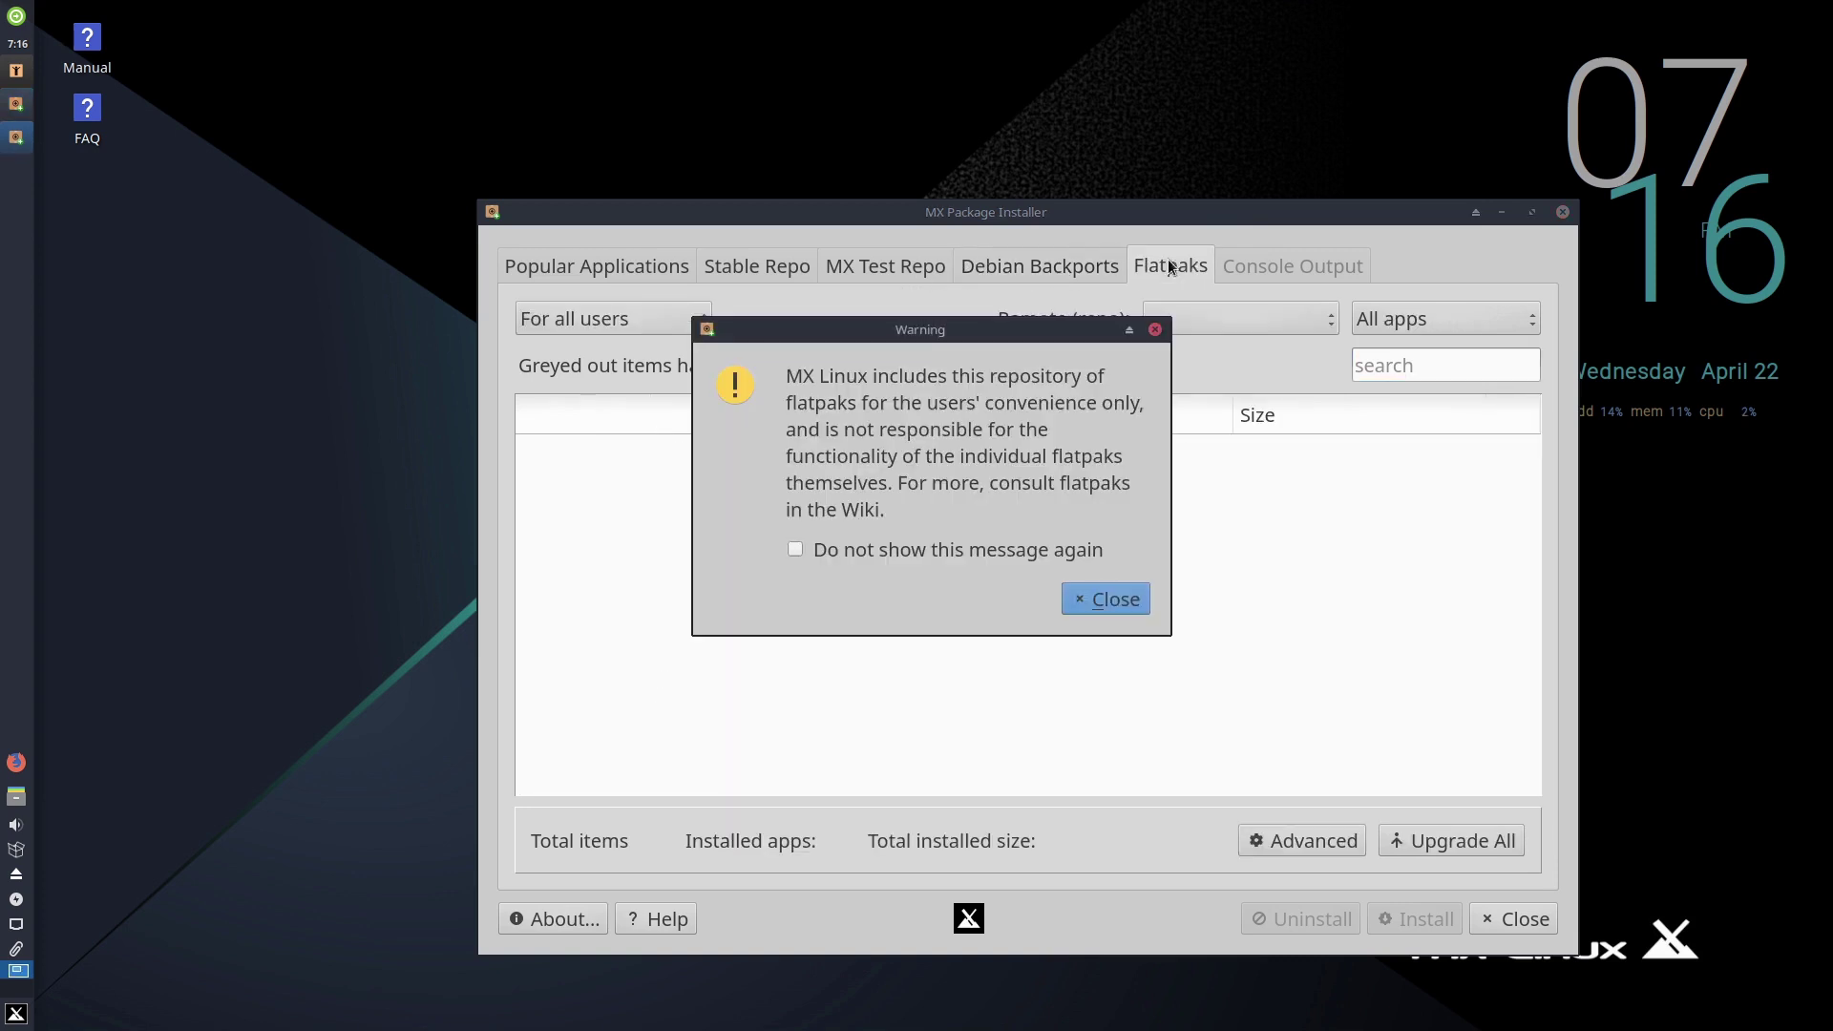
{"action": "left_click", "coordinate": [1136, 615]}
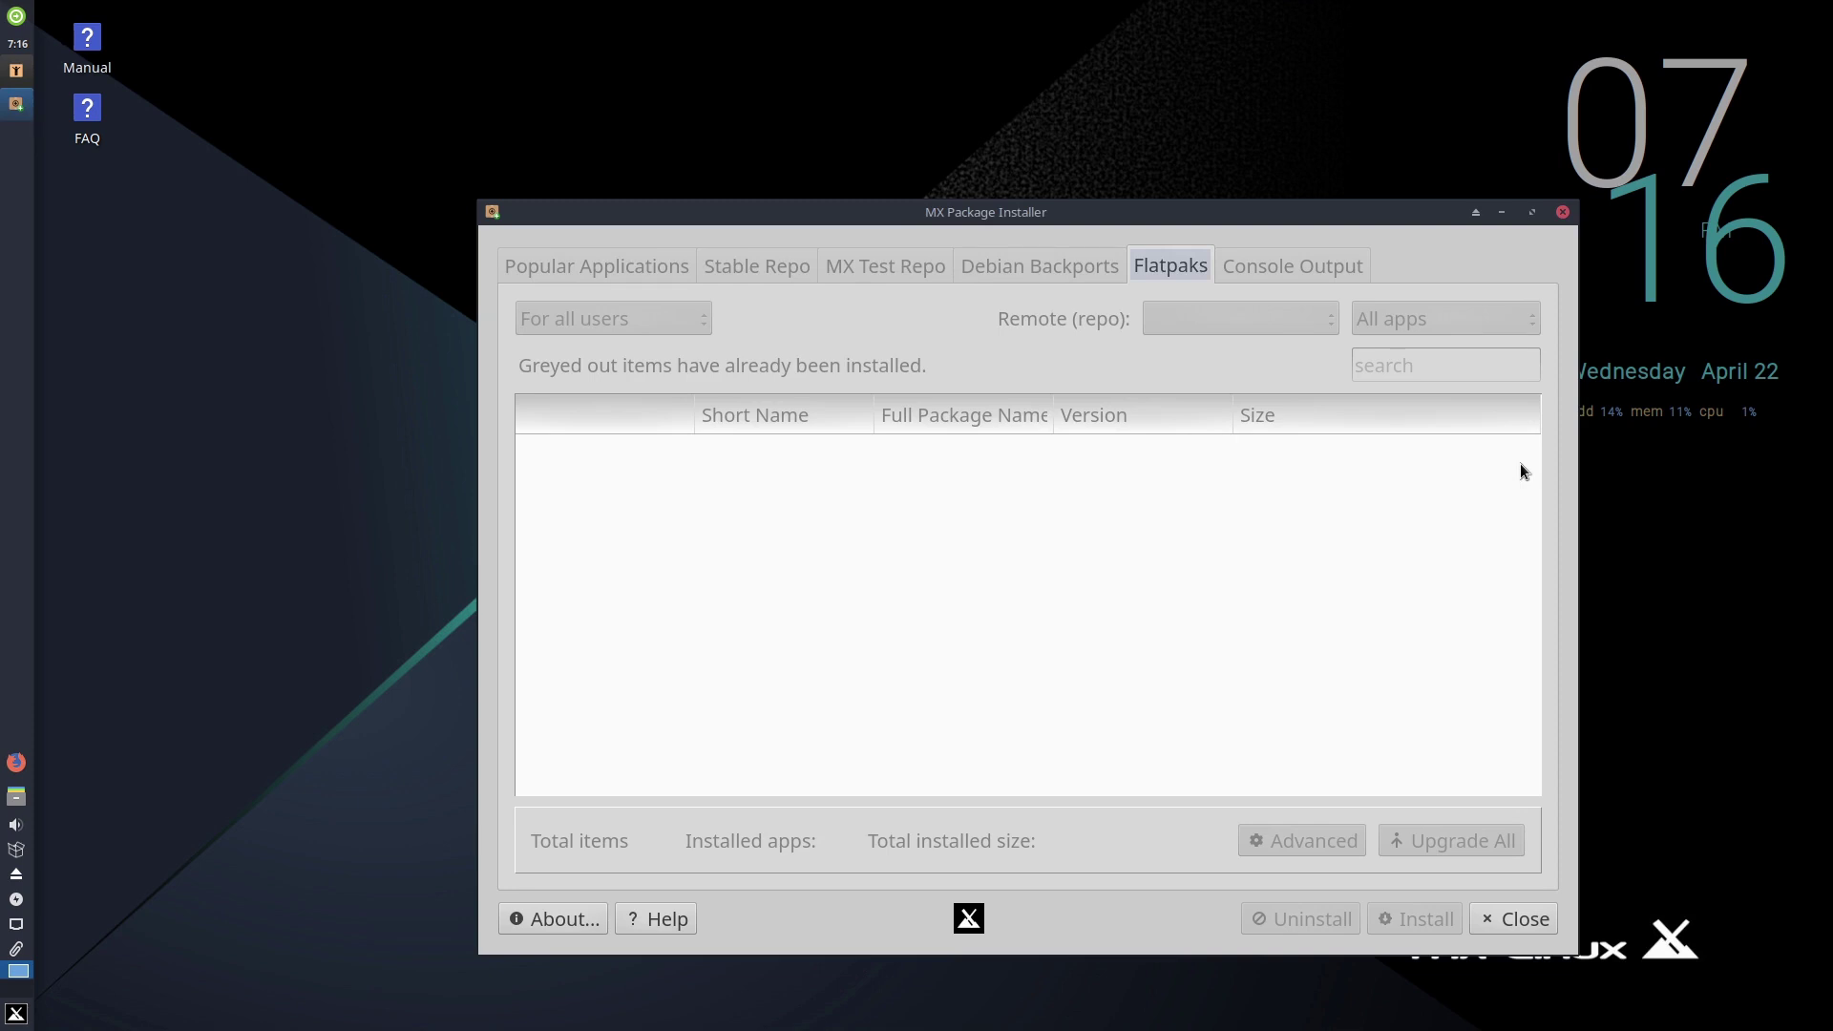
{"action": "type", "text": "root"}
{"action": "key", "text": "Return"}
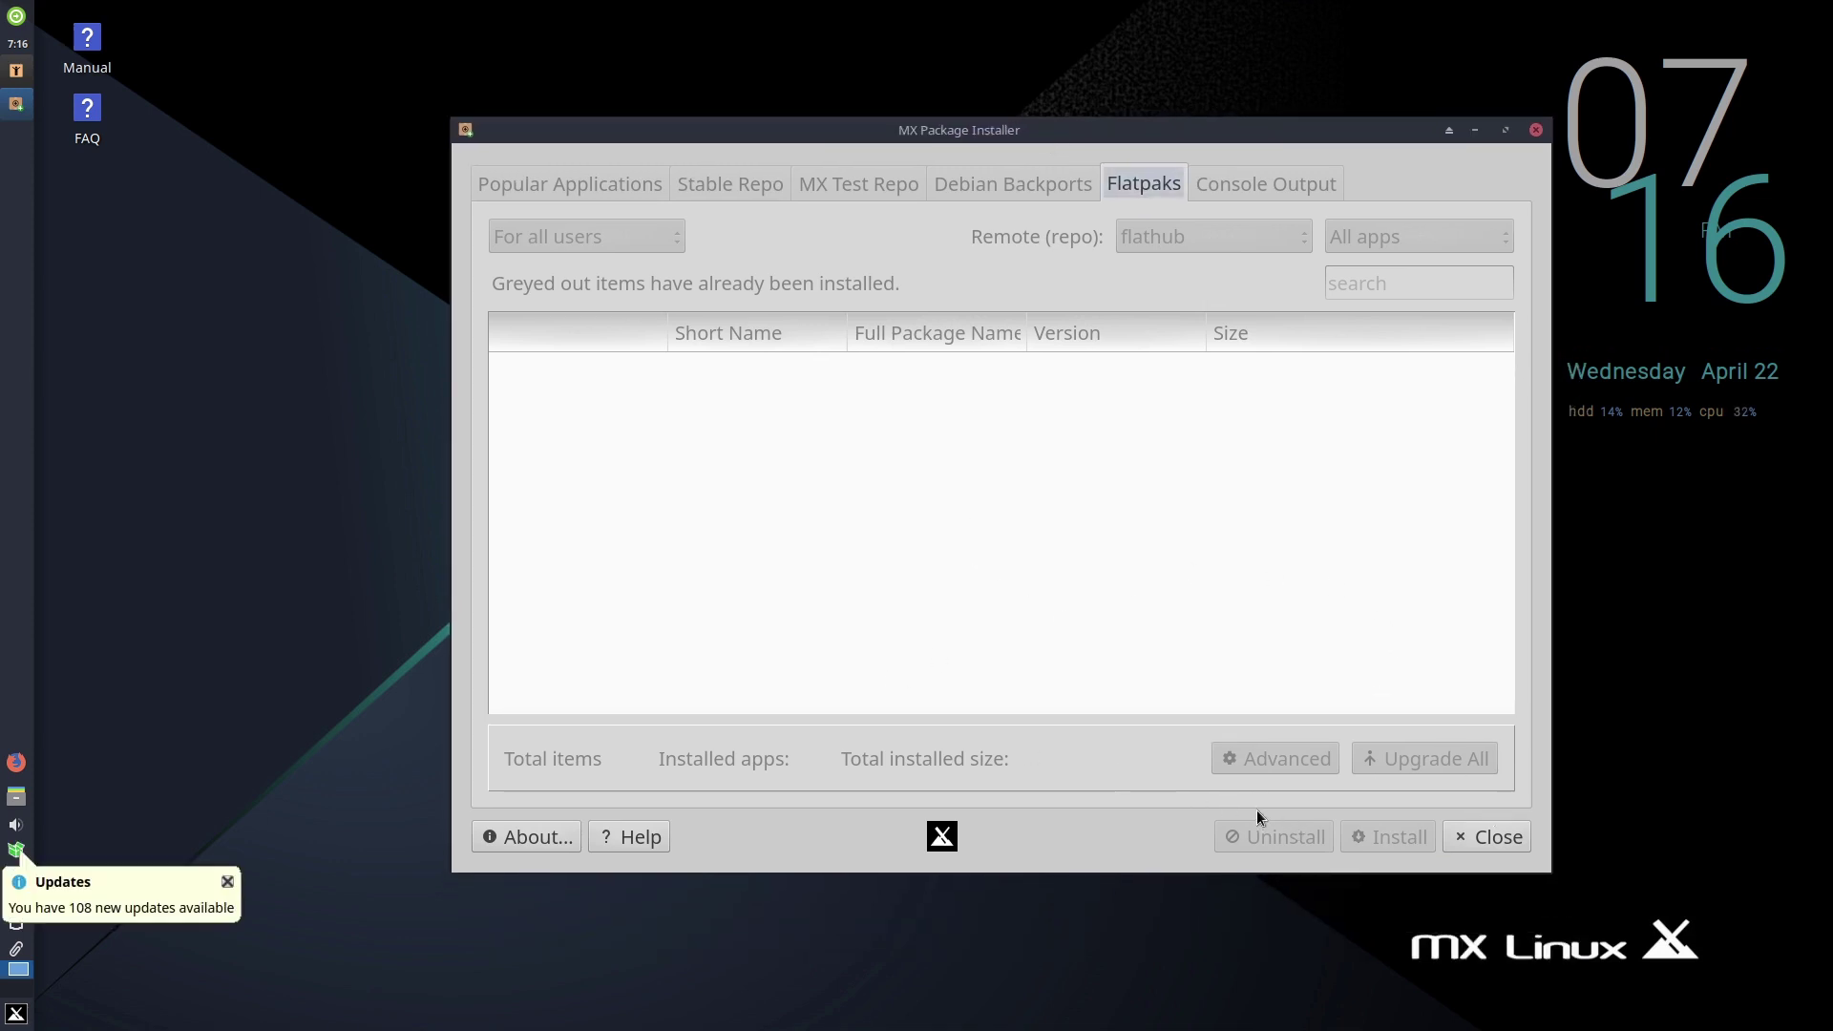
{"action": "left_click", "coordinate": [1498, 840]}
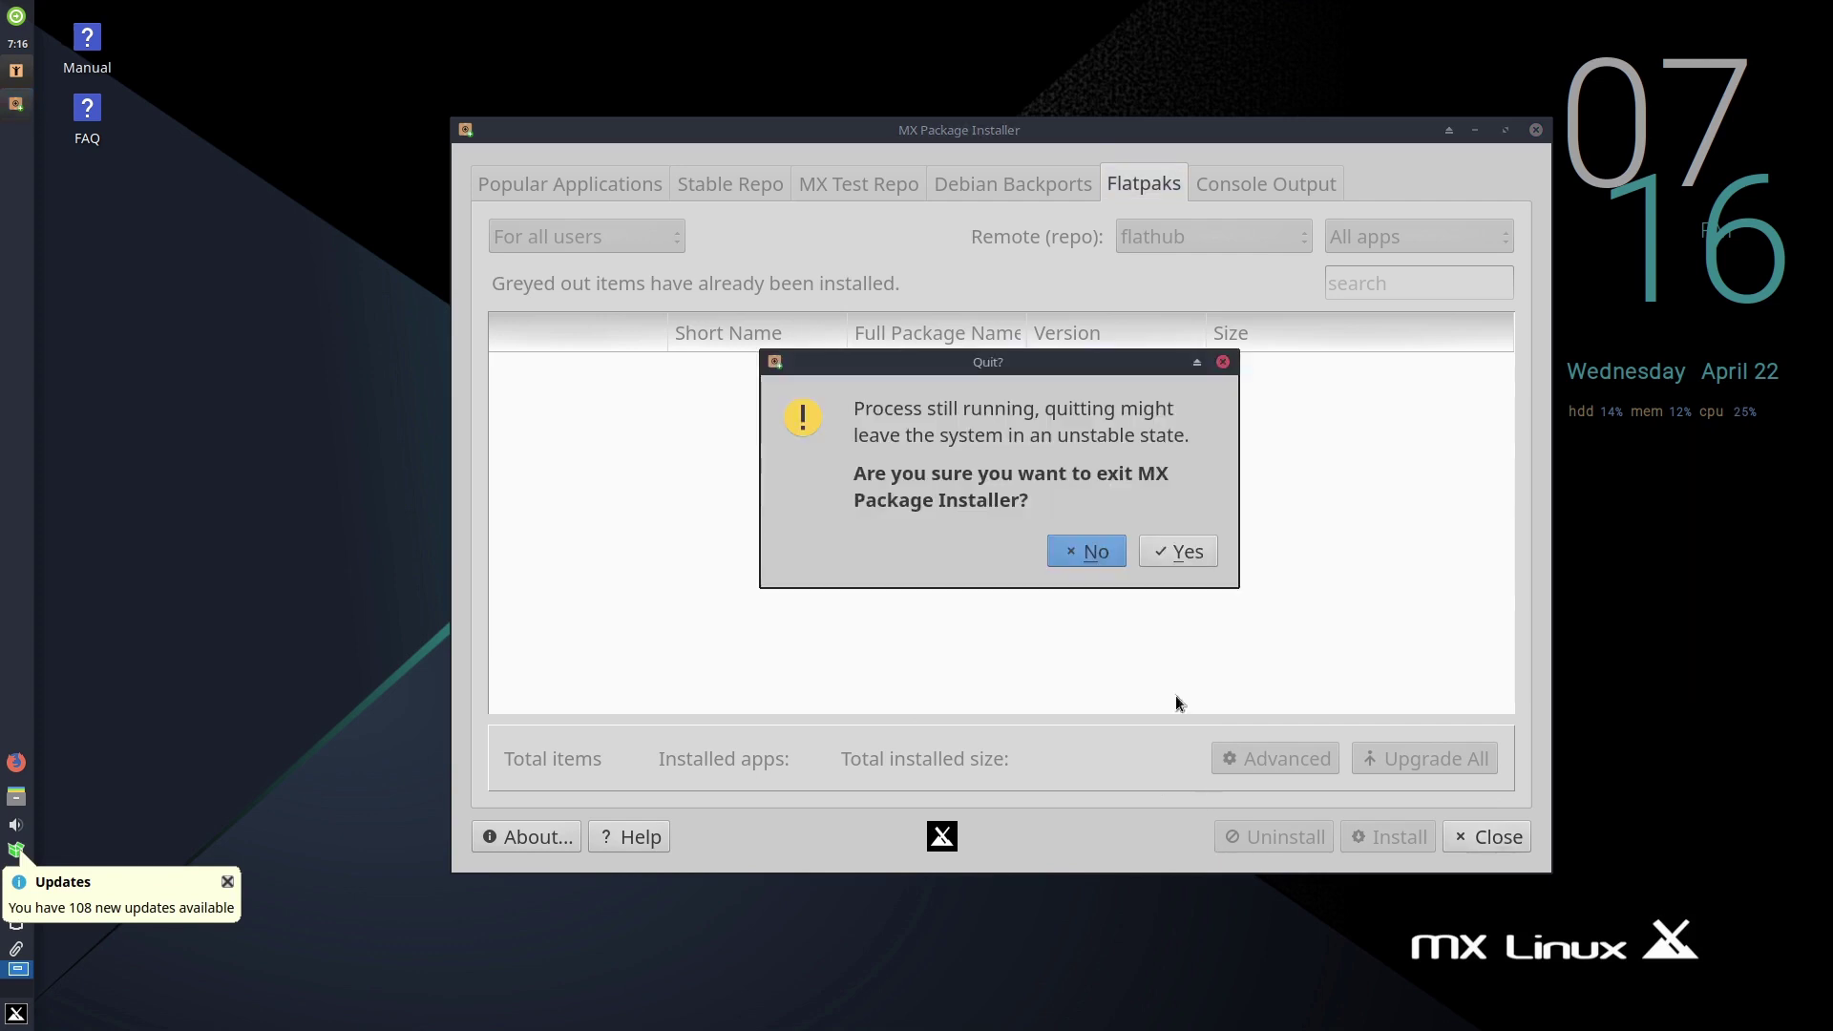
- Cancel the quit, scroll through the 849 flathub apps, then close MX Package Installer
{"action": "left_click", "coordinate": [1090, 554]}
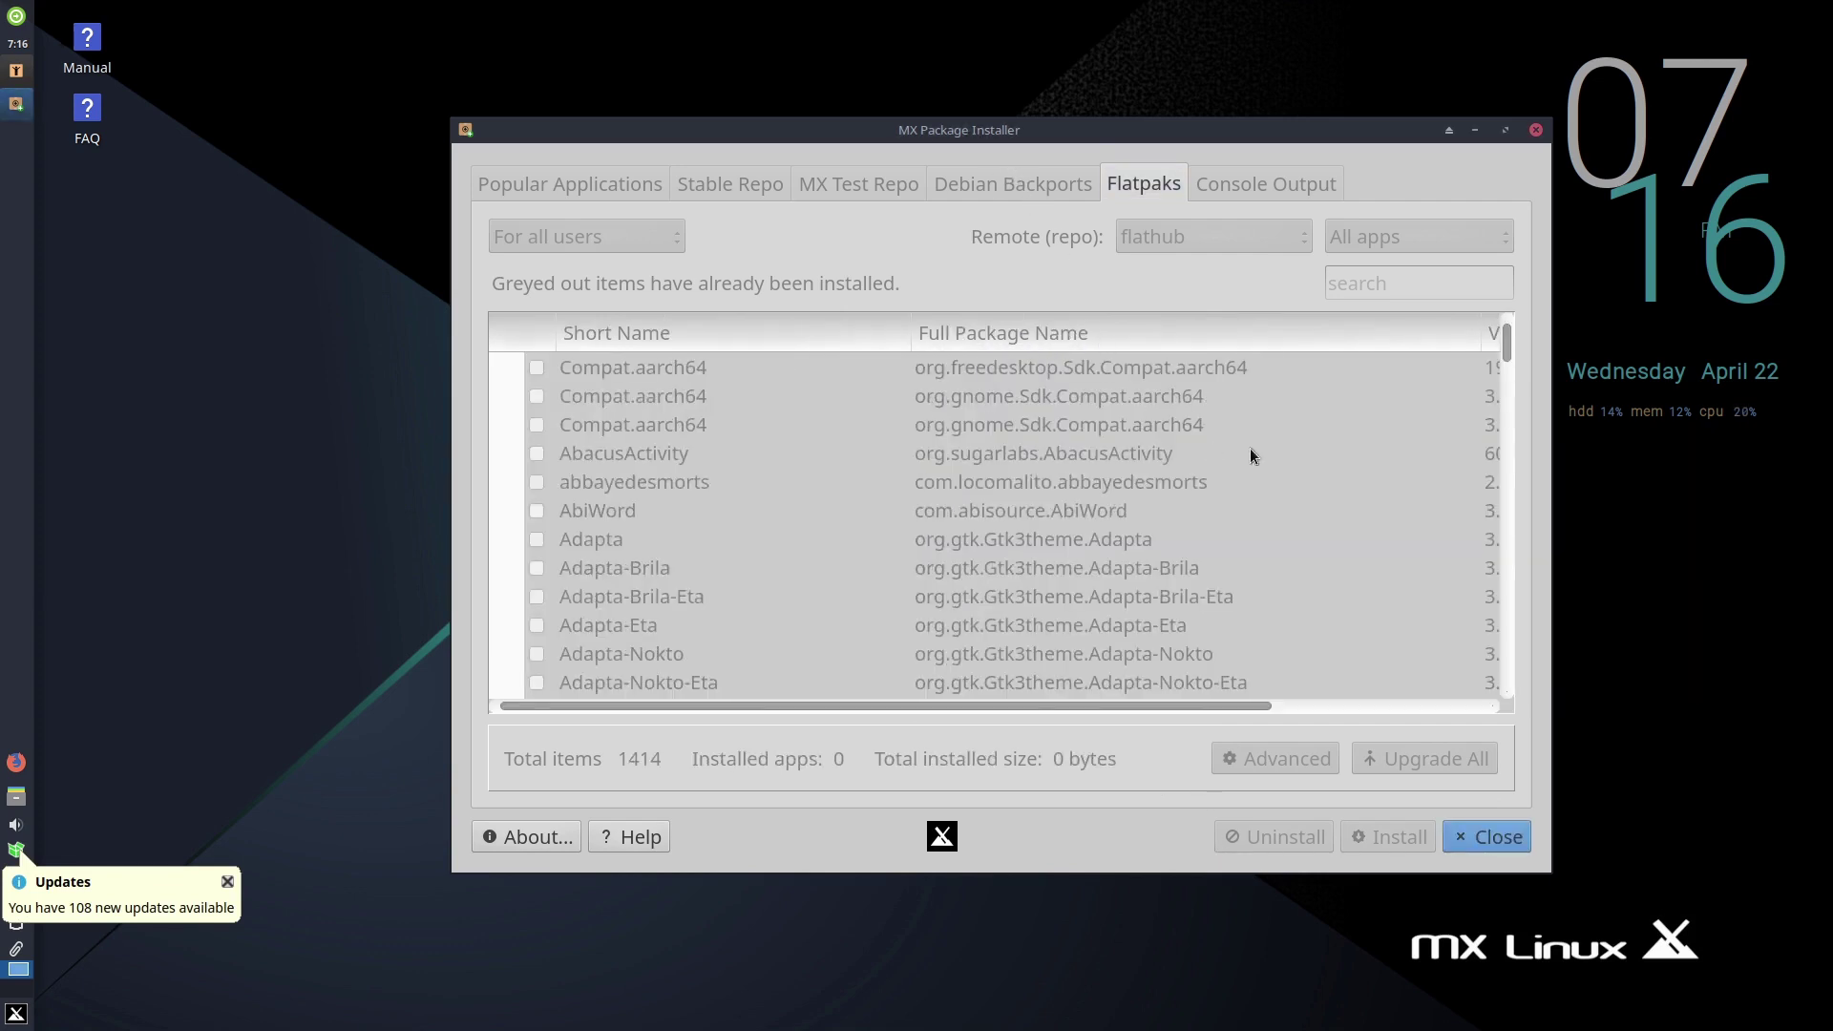
{"action": "scroll", "coordinate": [1268, 472], "scroll_direction": "down", "scroll_amount": 18}
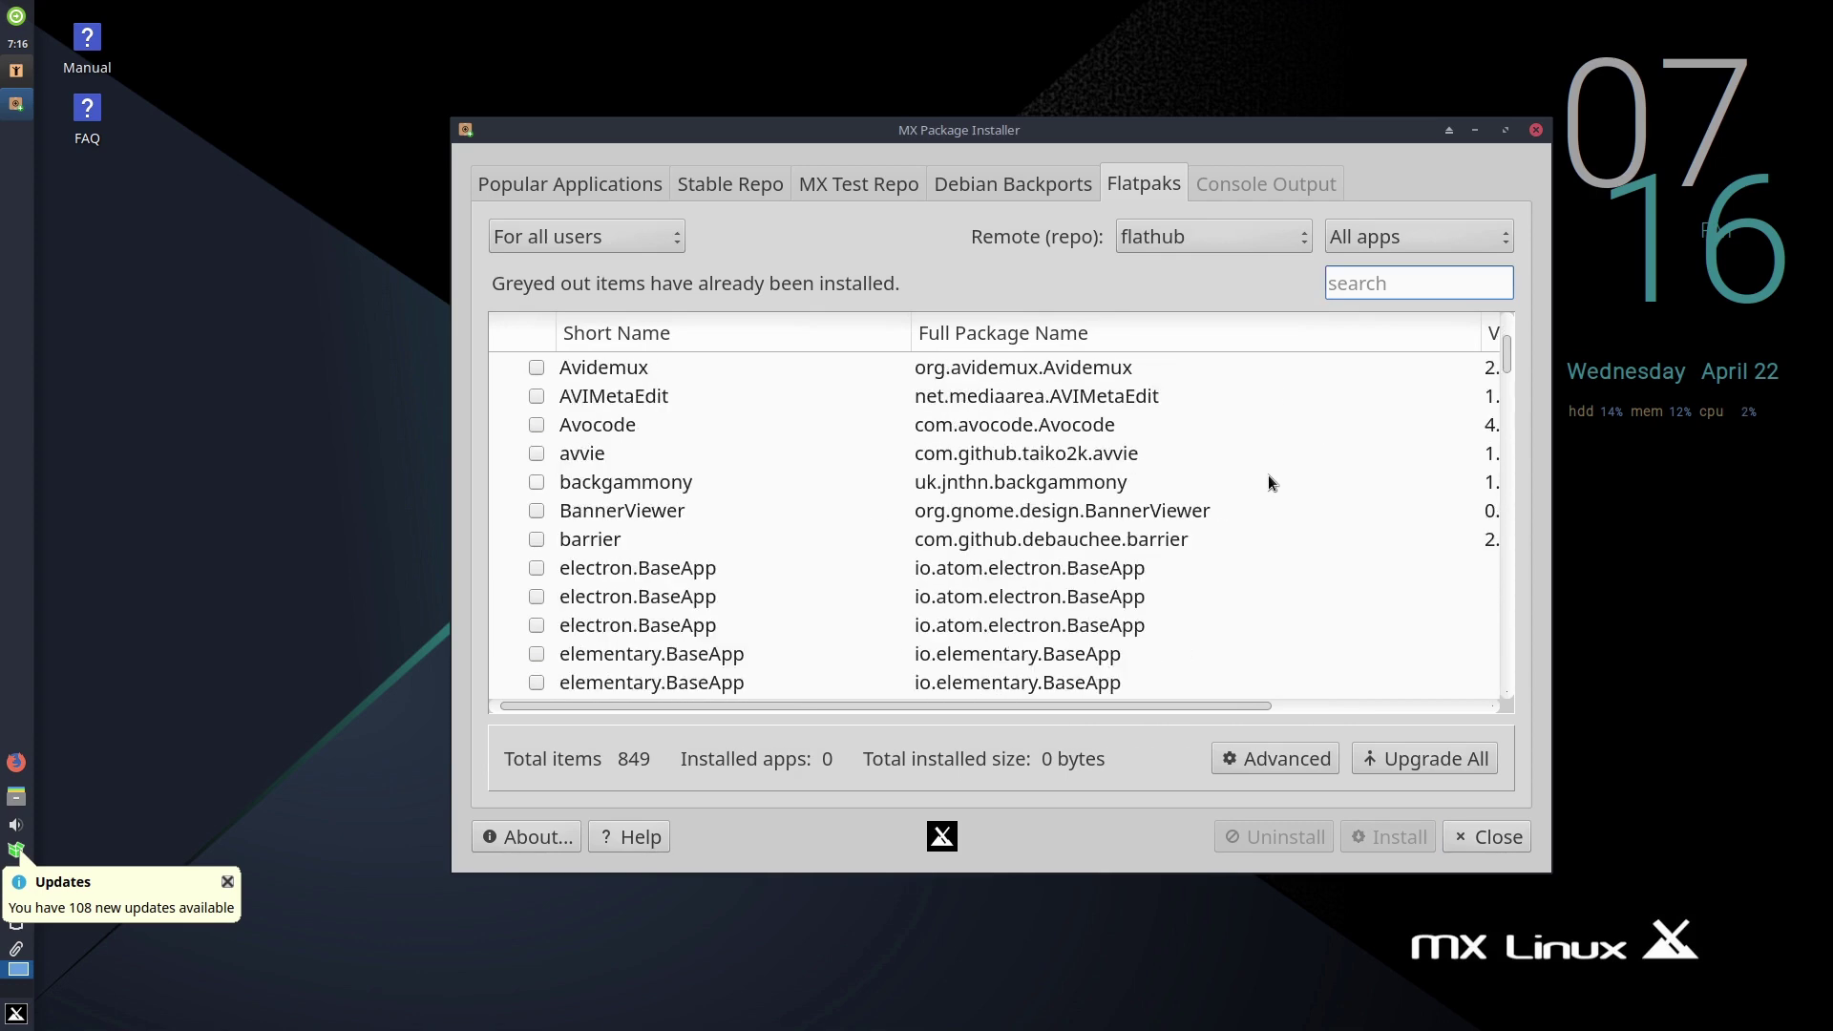
{"action": "scroll", "coordinate": [1279, 466], "scroll_direction": "down", "scroll_amount": 20}
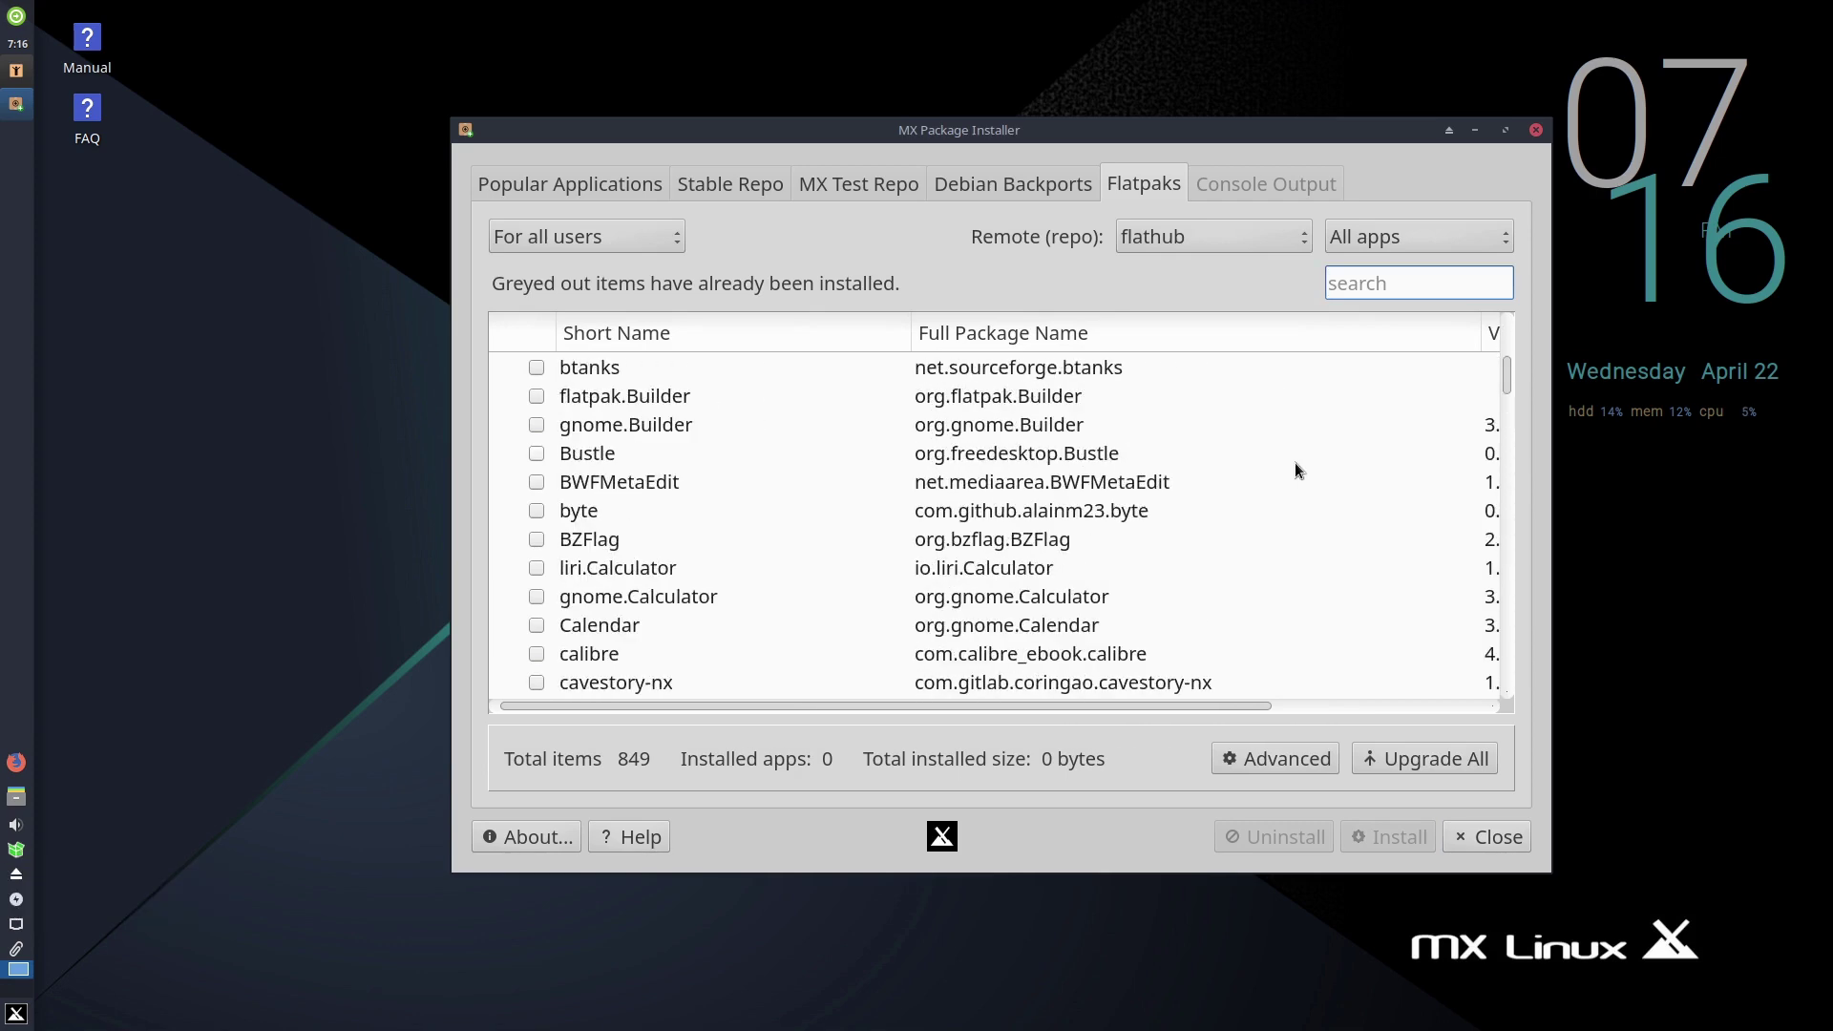
{"action": "scroll", "coordinate": [1313, 456], "scroll_direction": "down", "scroll_amount": 3}
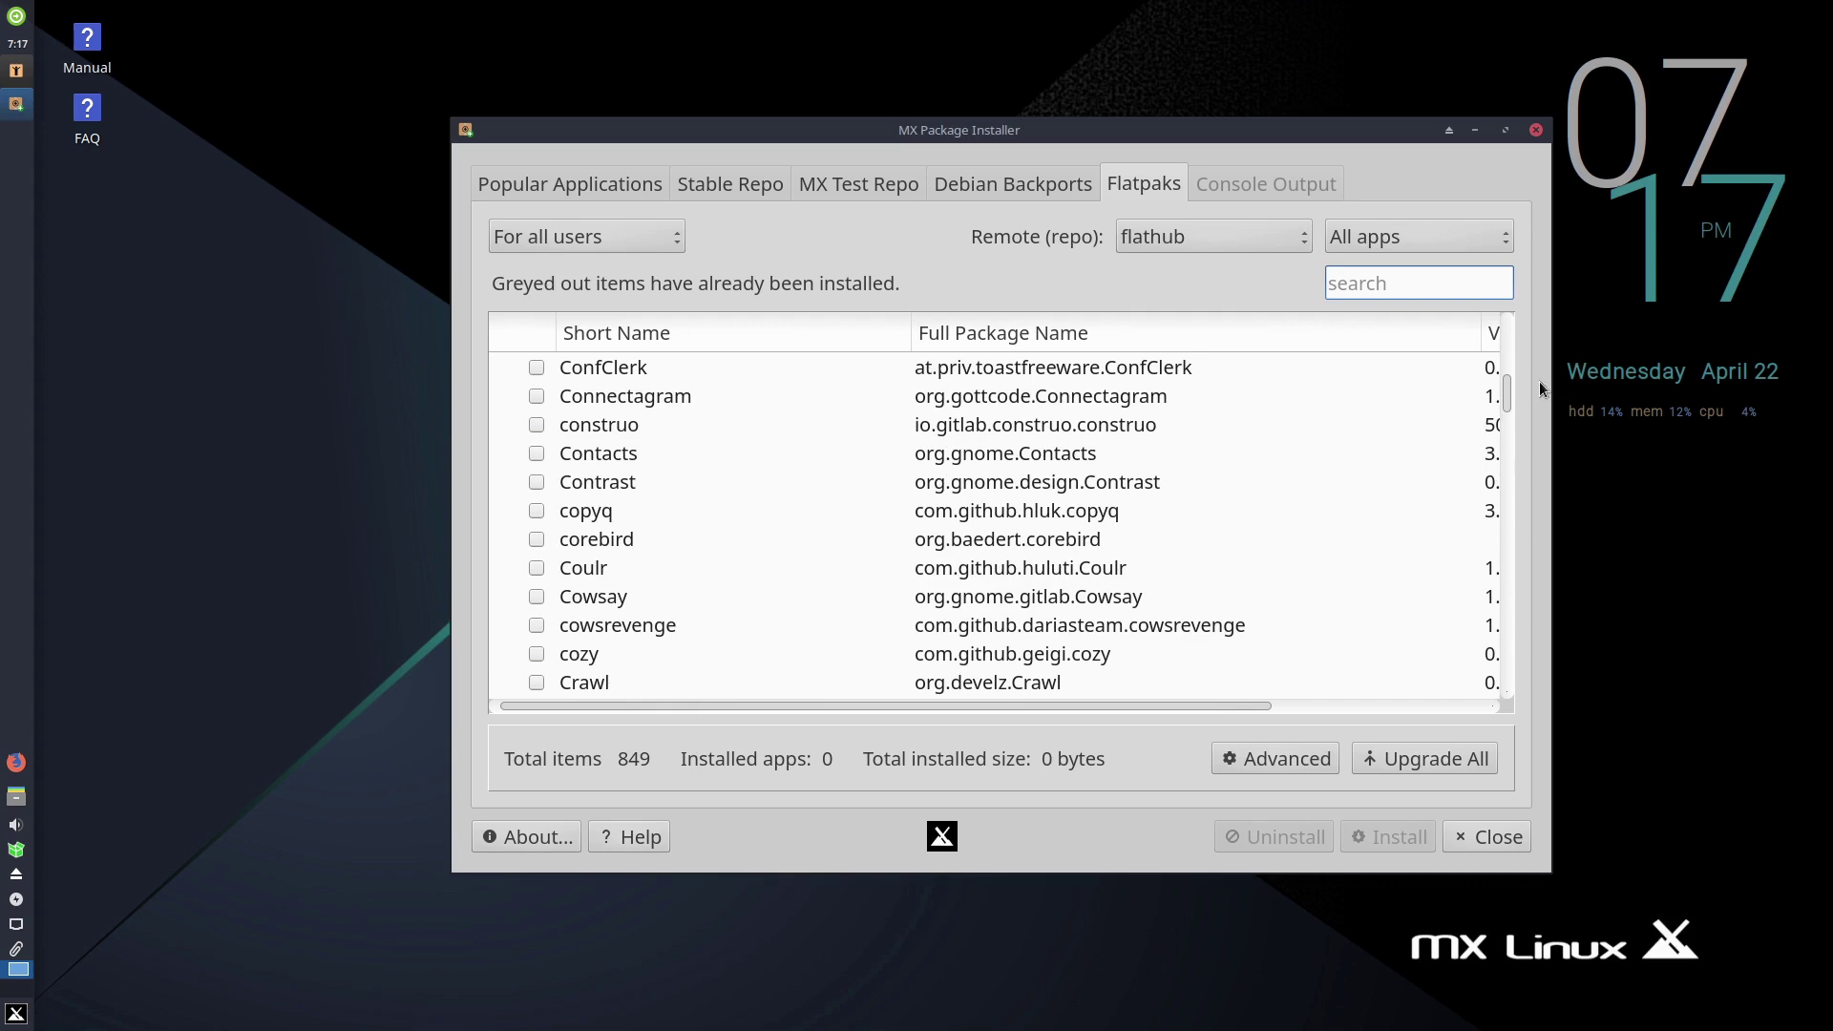
{"action": "left_click_drag", "start_coordinate": [1510, 409], "coordinate": [1484, 713]}
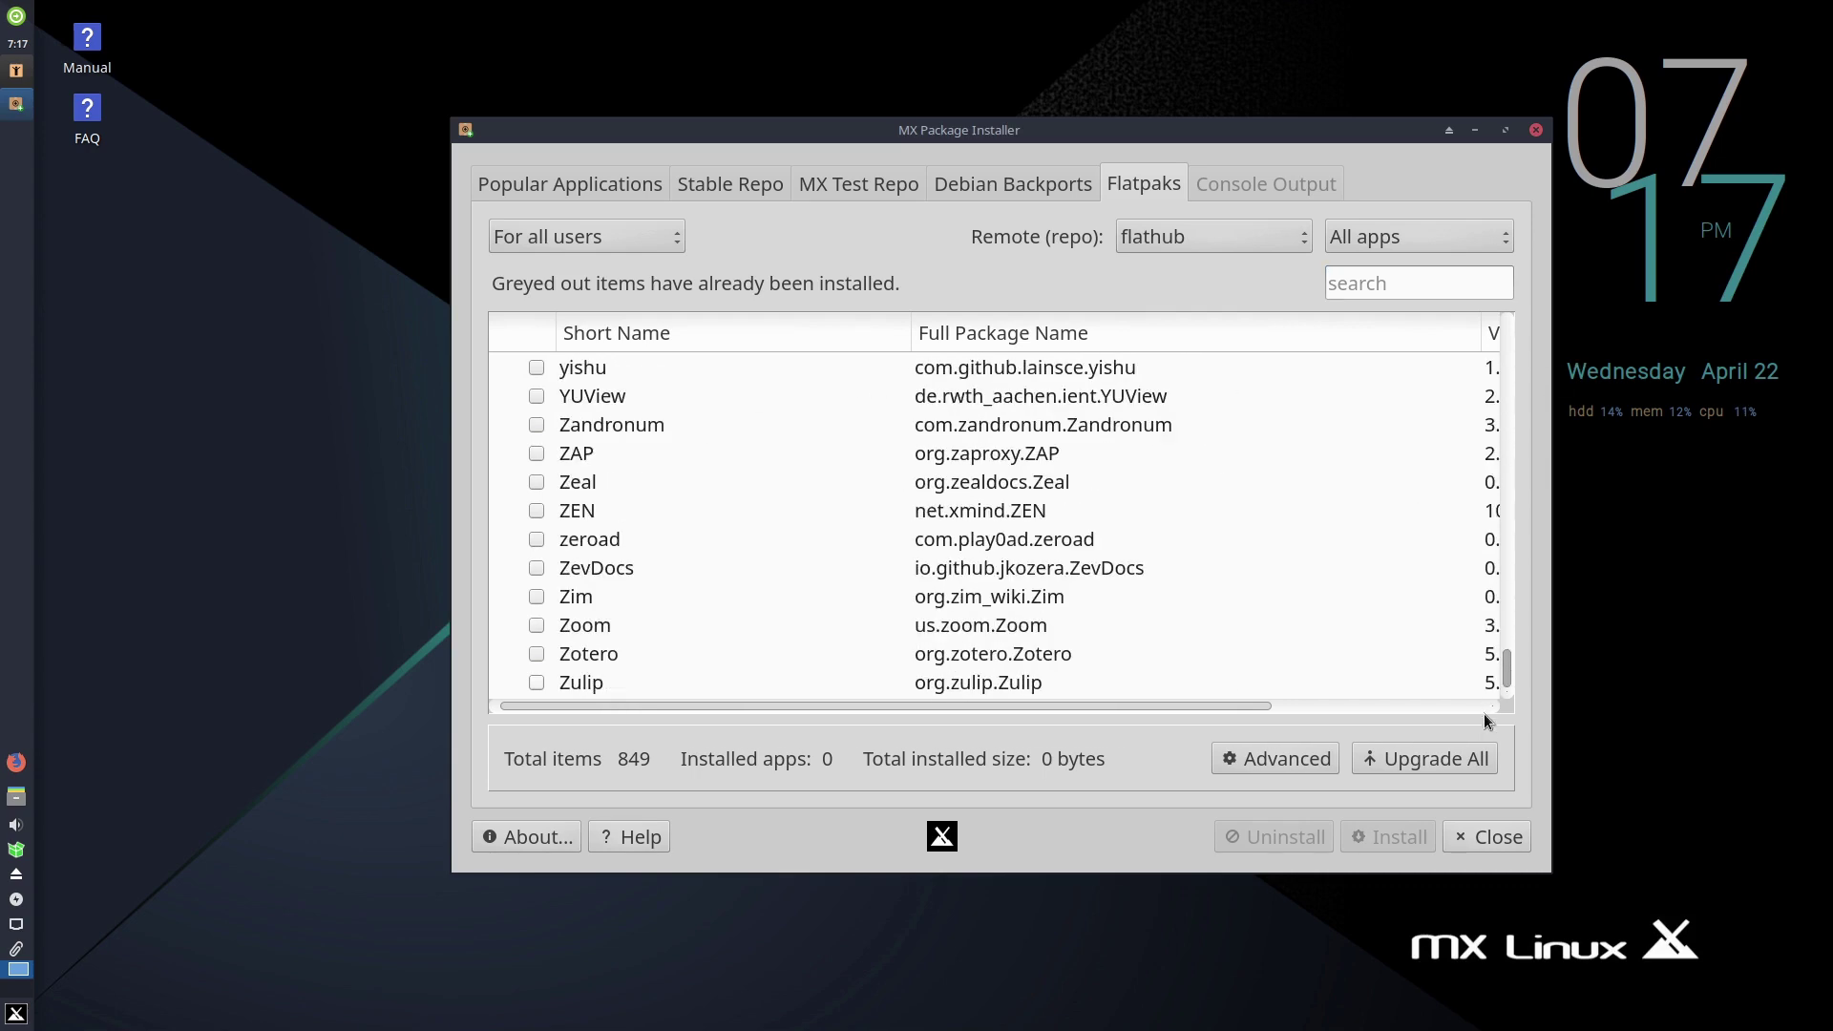
{"action": "left_click_drag", "start_coordinate": [1495, 628], "coordinate": [1508, 215]}
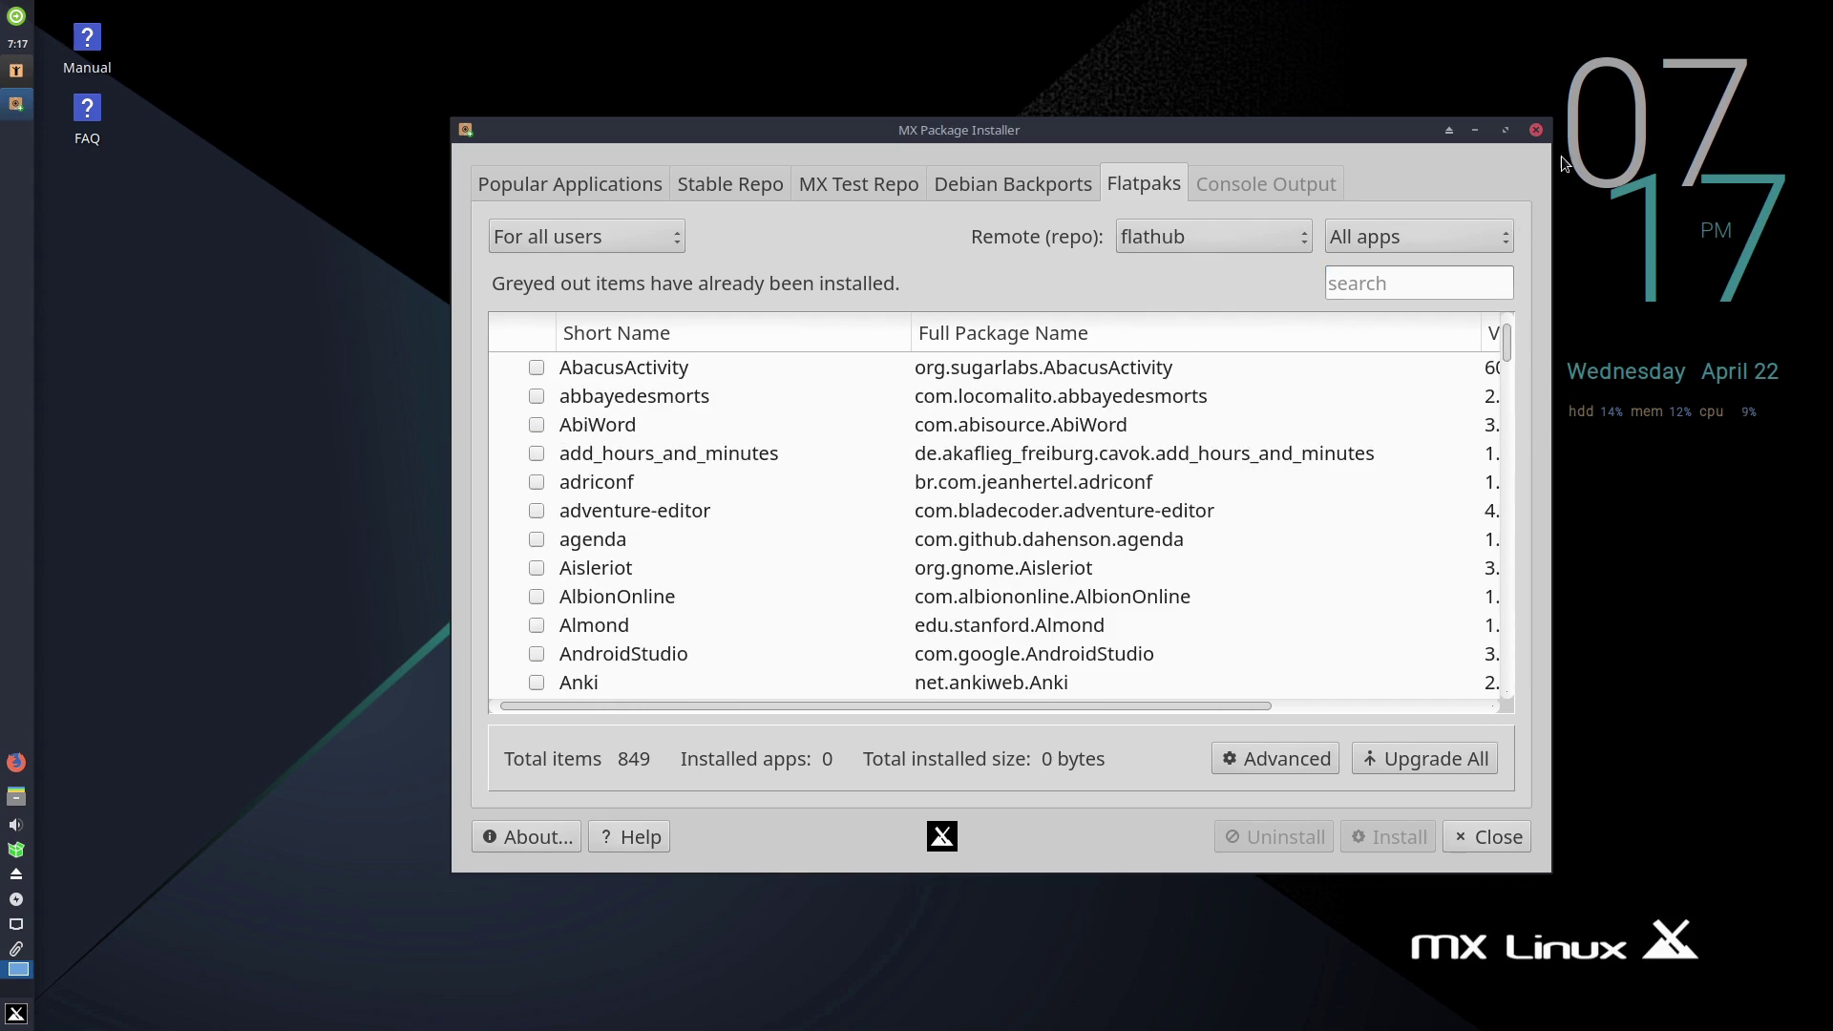
{"action": "left_click", "coordinate": [1537, 128]}
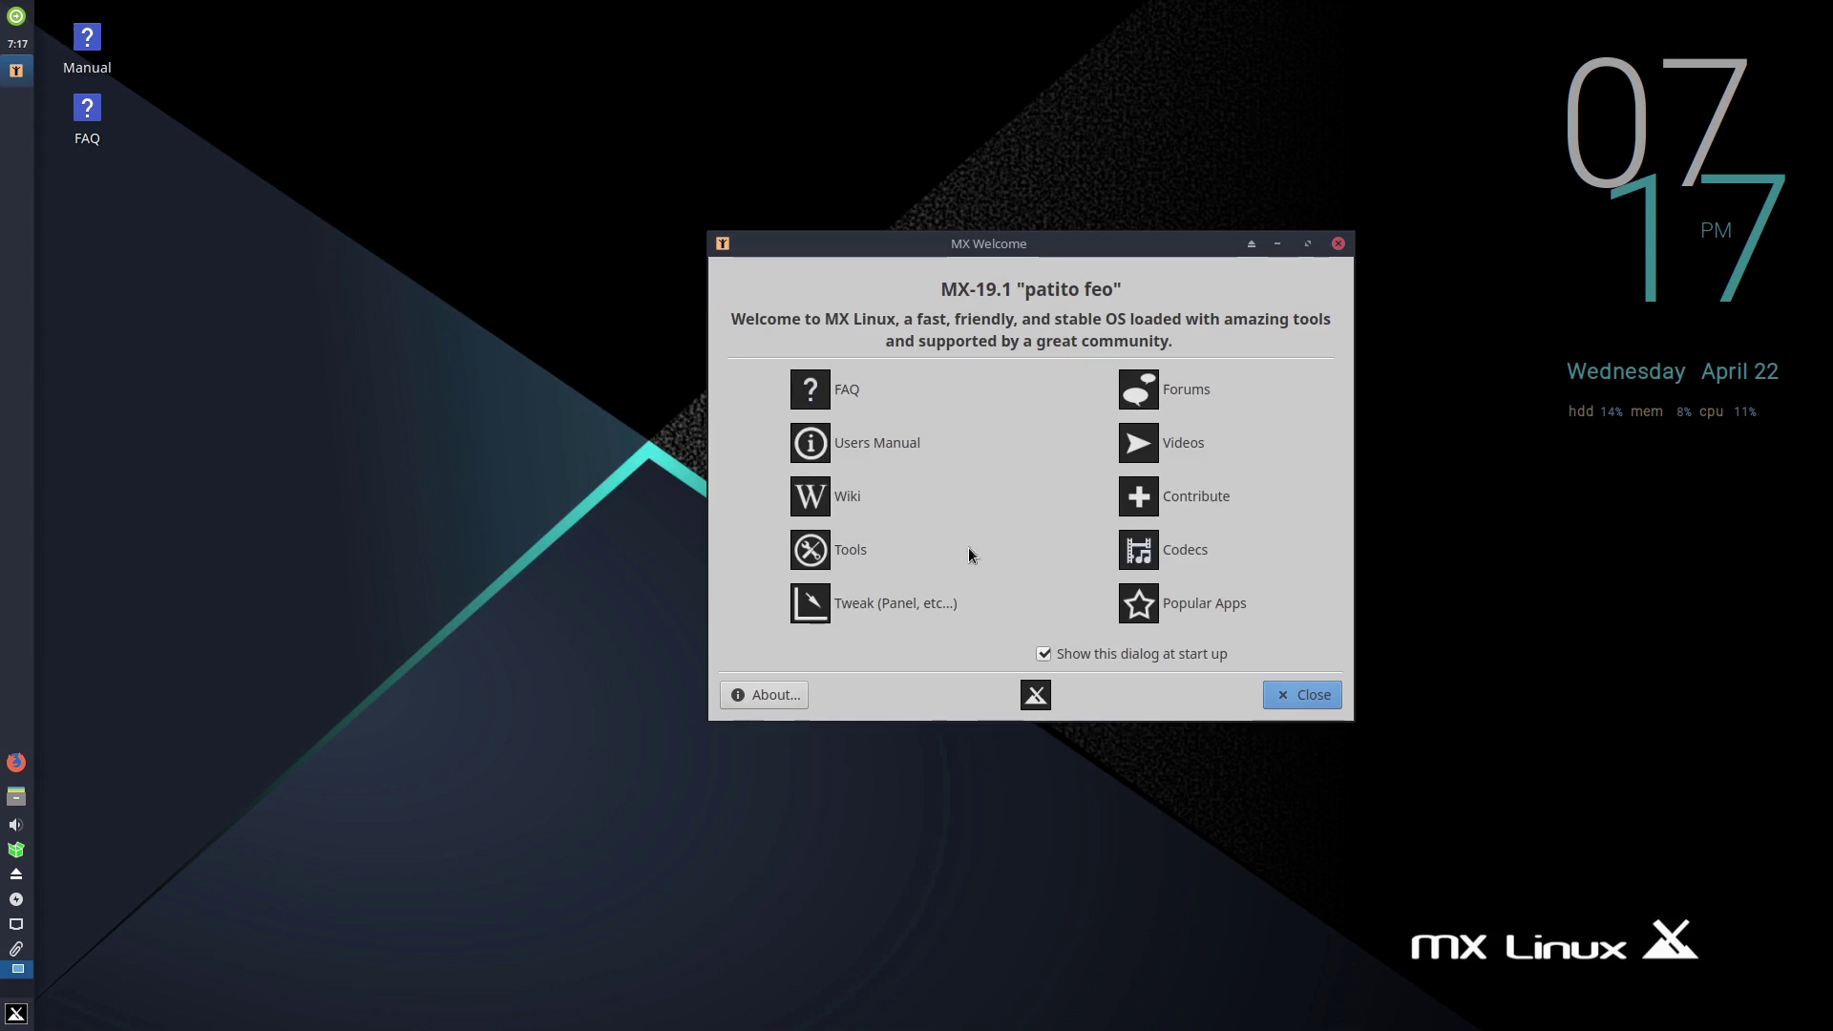
- Open Tweak (Panel, etc...) from MX Welcome and accept the panel backup notice
{"action": "left_click", "coordinate": [885, 603]}
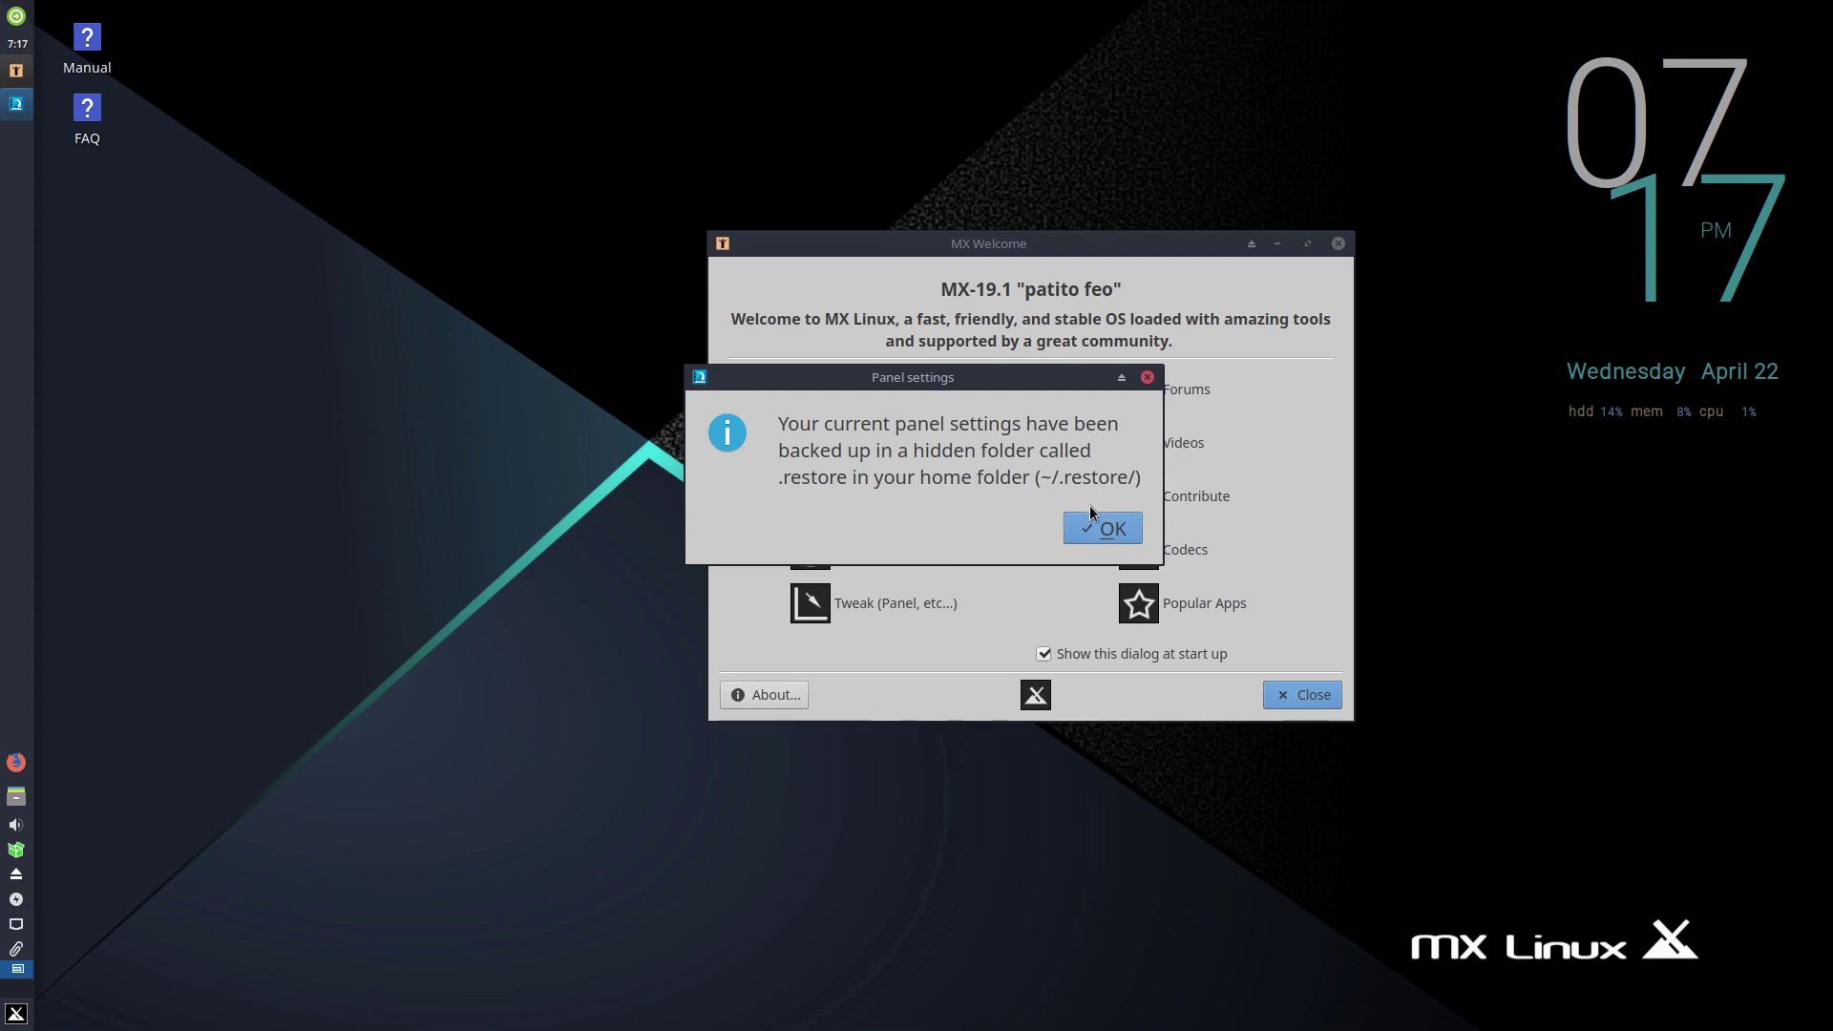
{"action": "left_click", "coordinate": [1096, 531]}
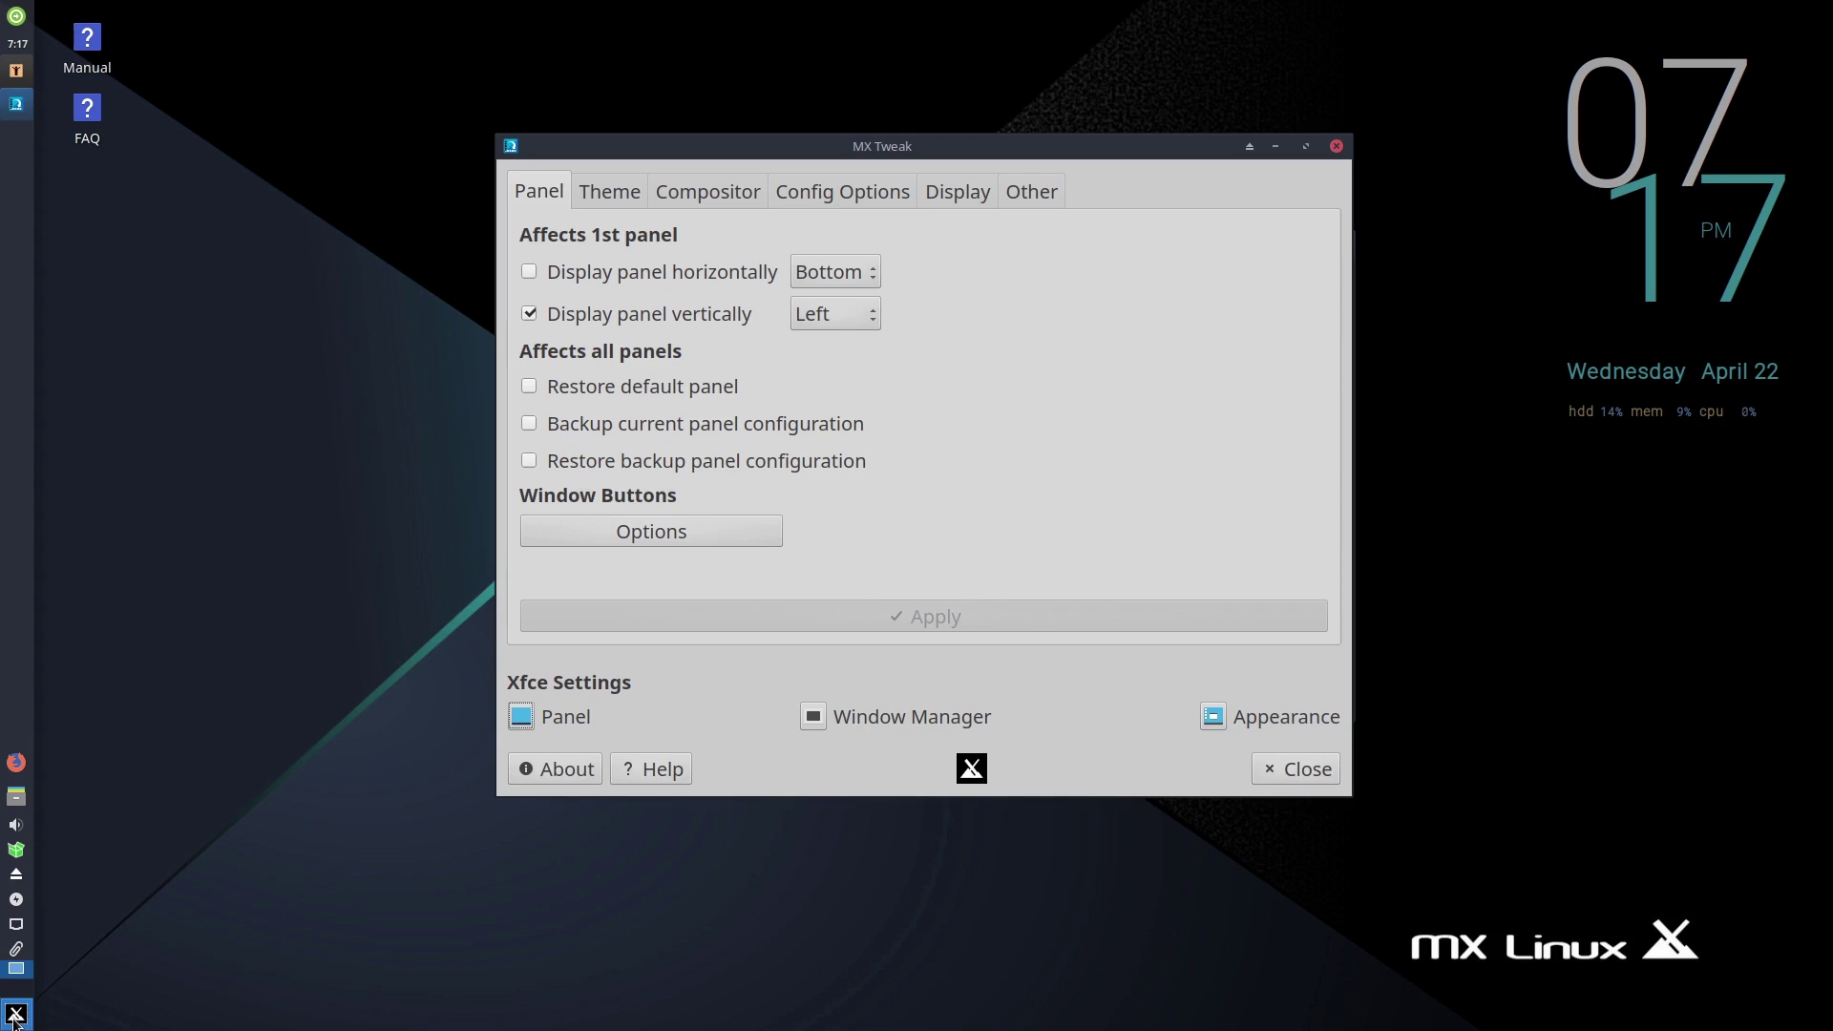
- Check the vertical panel side options, then apply a horizontal panel layout
{"action": "left_click", "coordinate": [876, 311]}
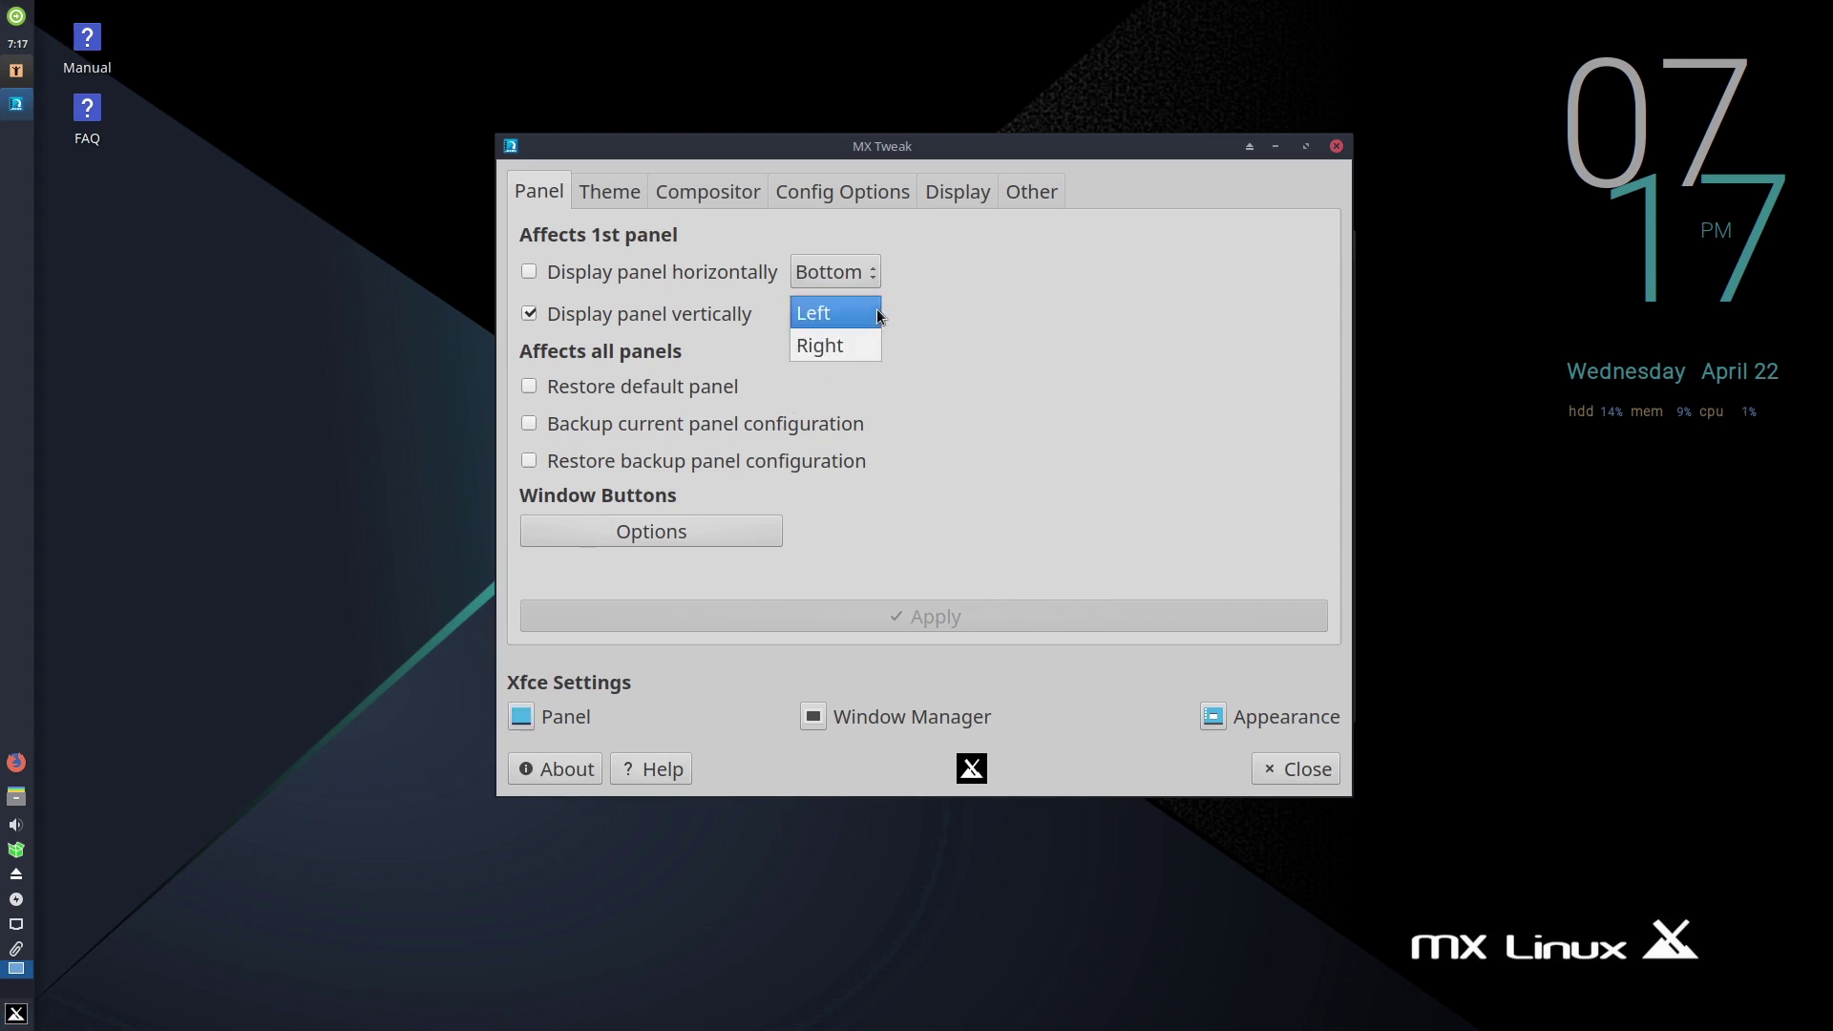
{"action": "left_click", "coordinate": [905, 306]}
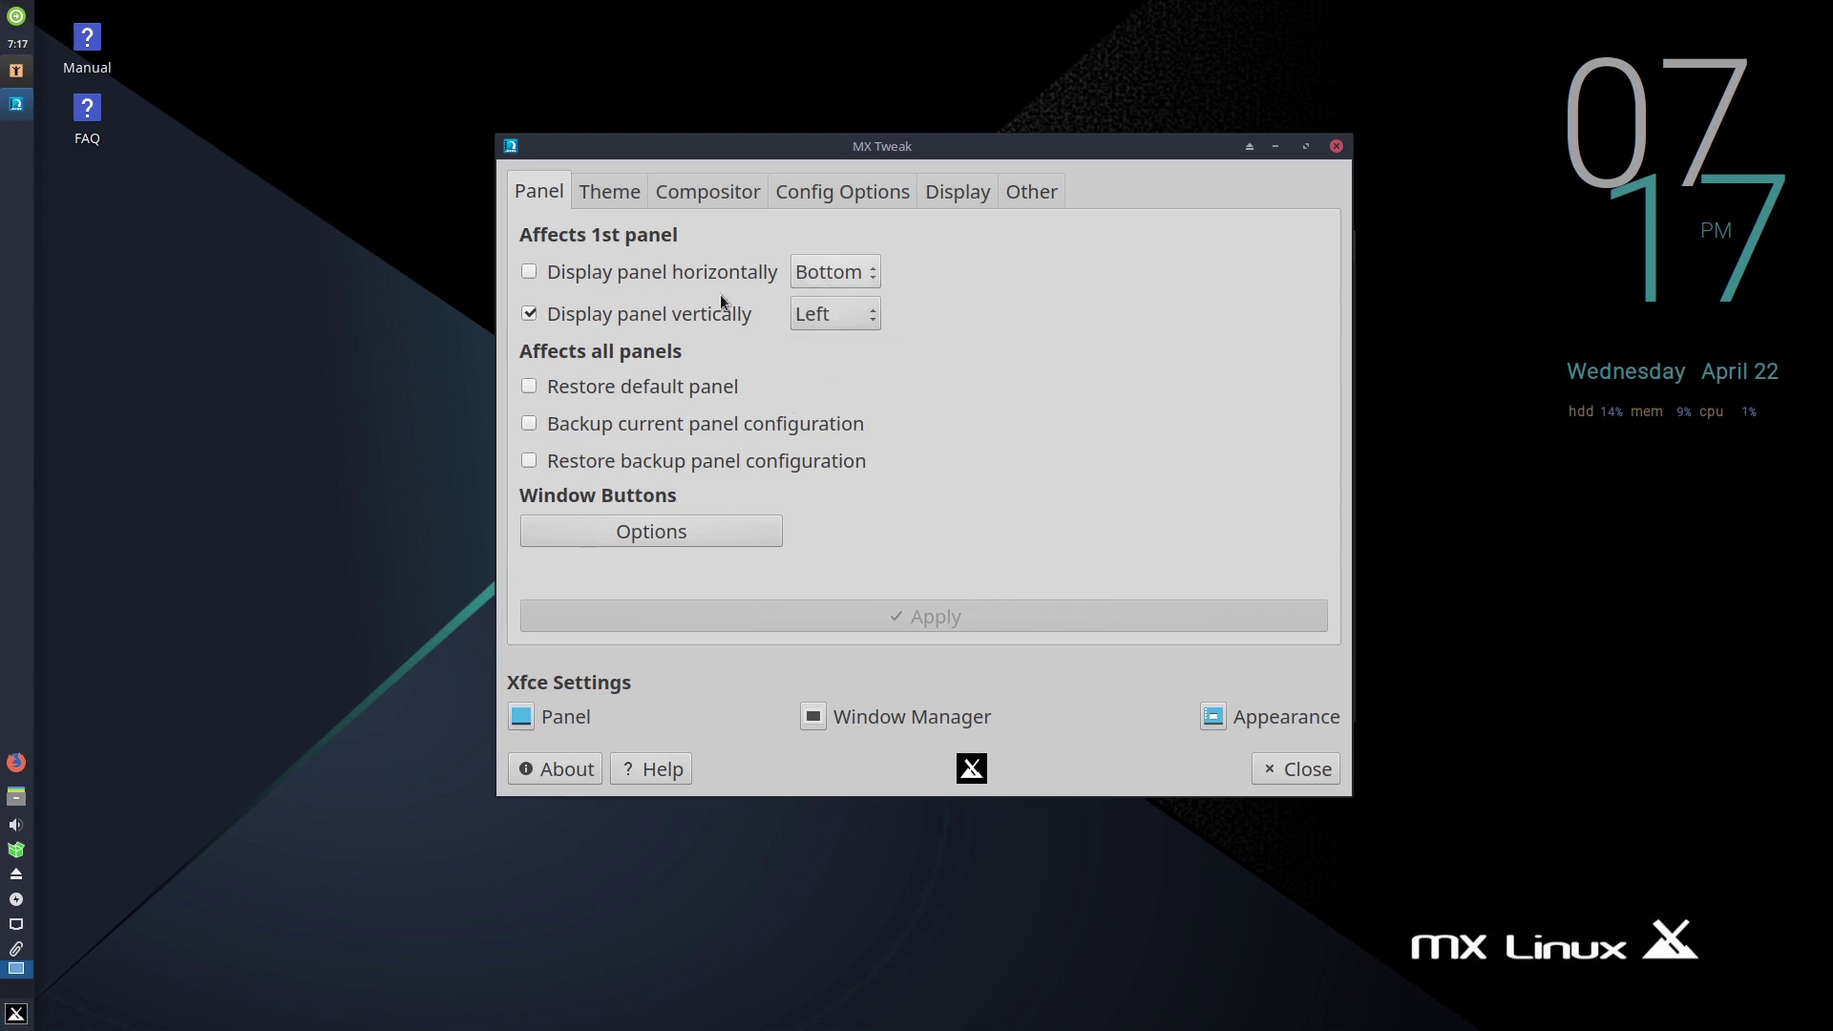
{"action": "left_click", "coordinate": [835, 313]}
{"action": "left_click", "coordinate": [1165, 346]}
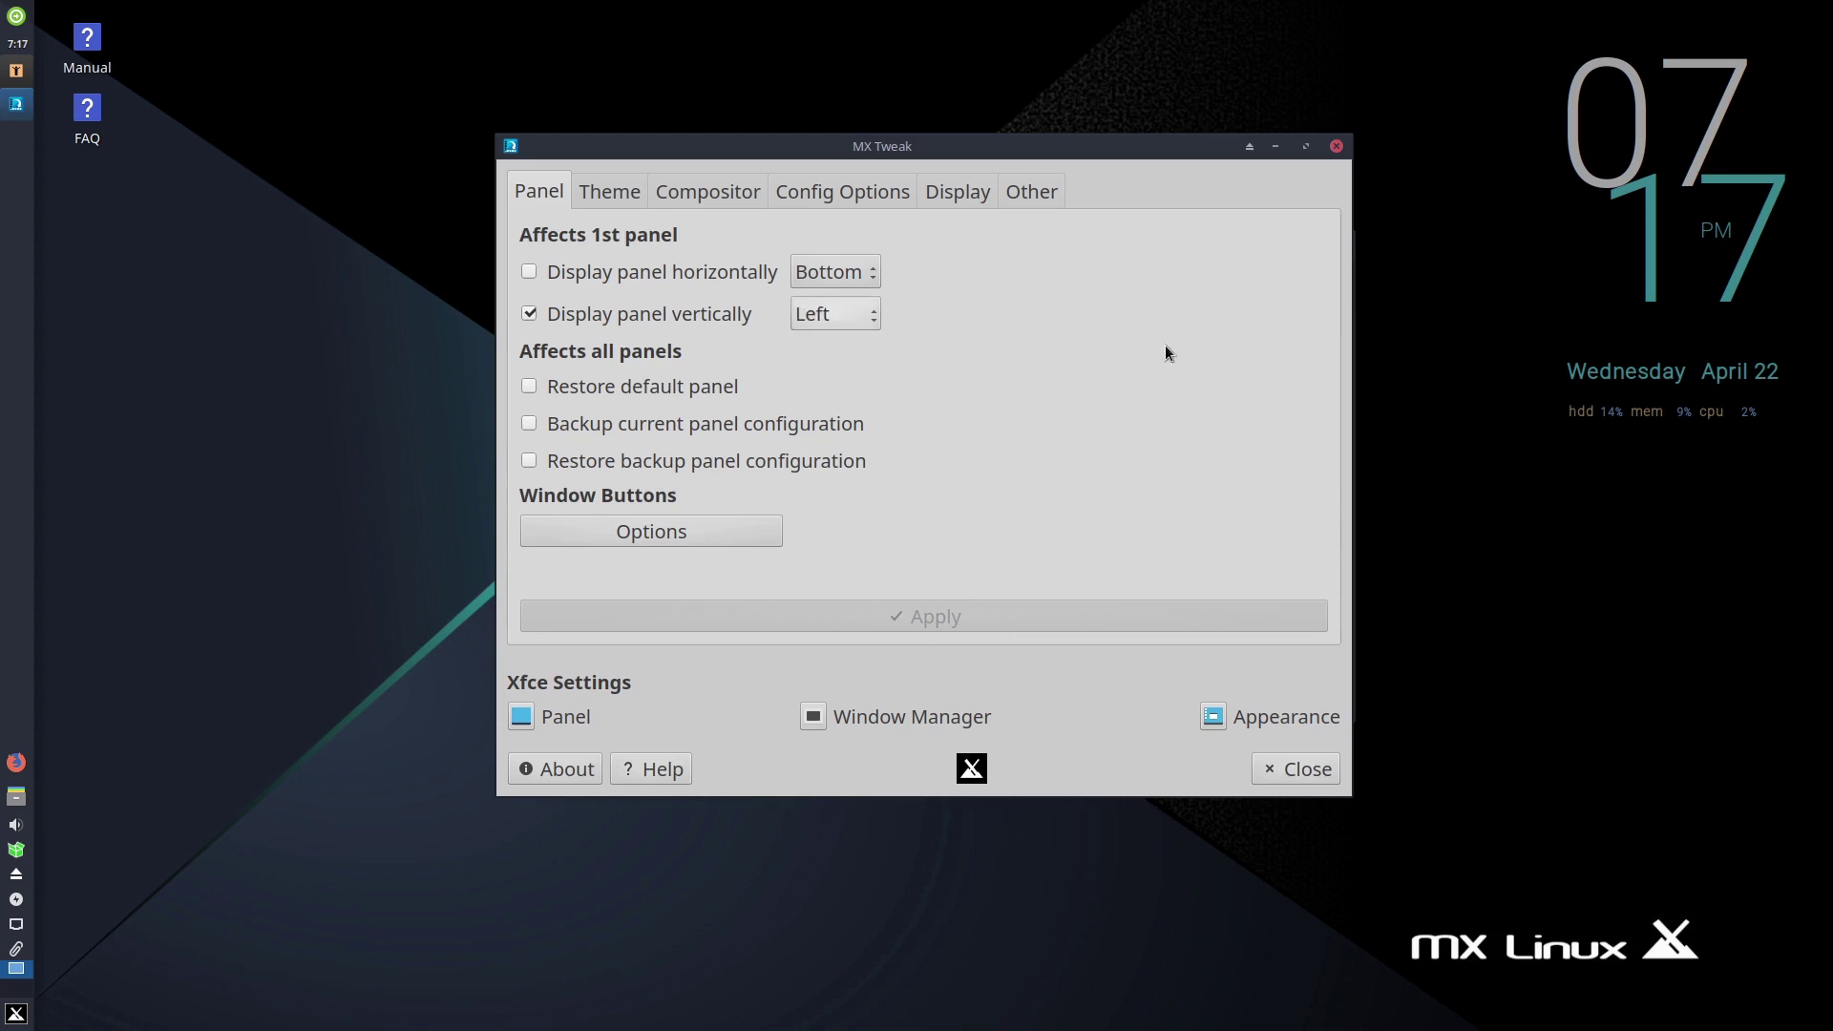
{"action": "left_click", "coordinate": [529, 313]}
{"action": "left_click", "coordinate": [589, 275]}
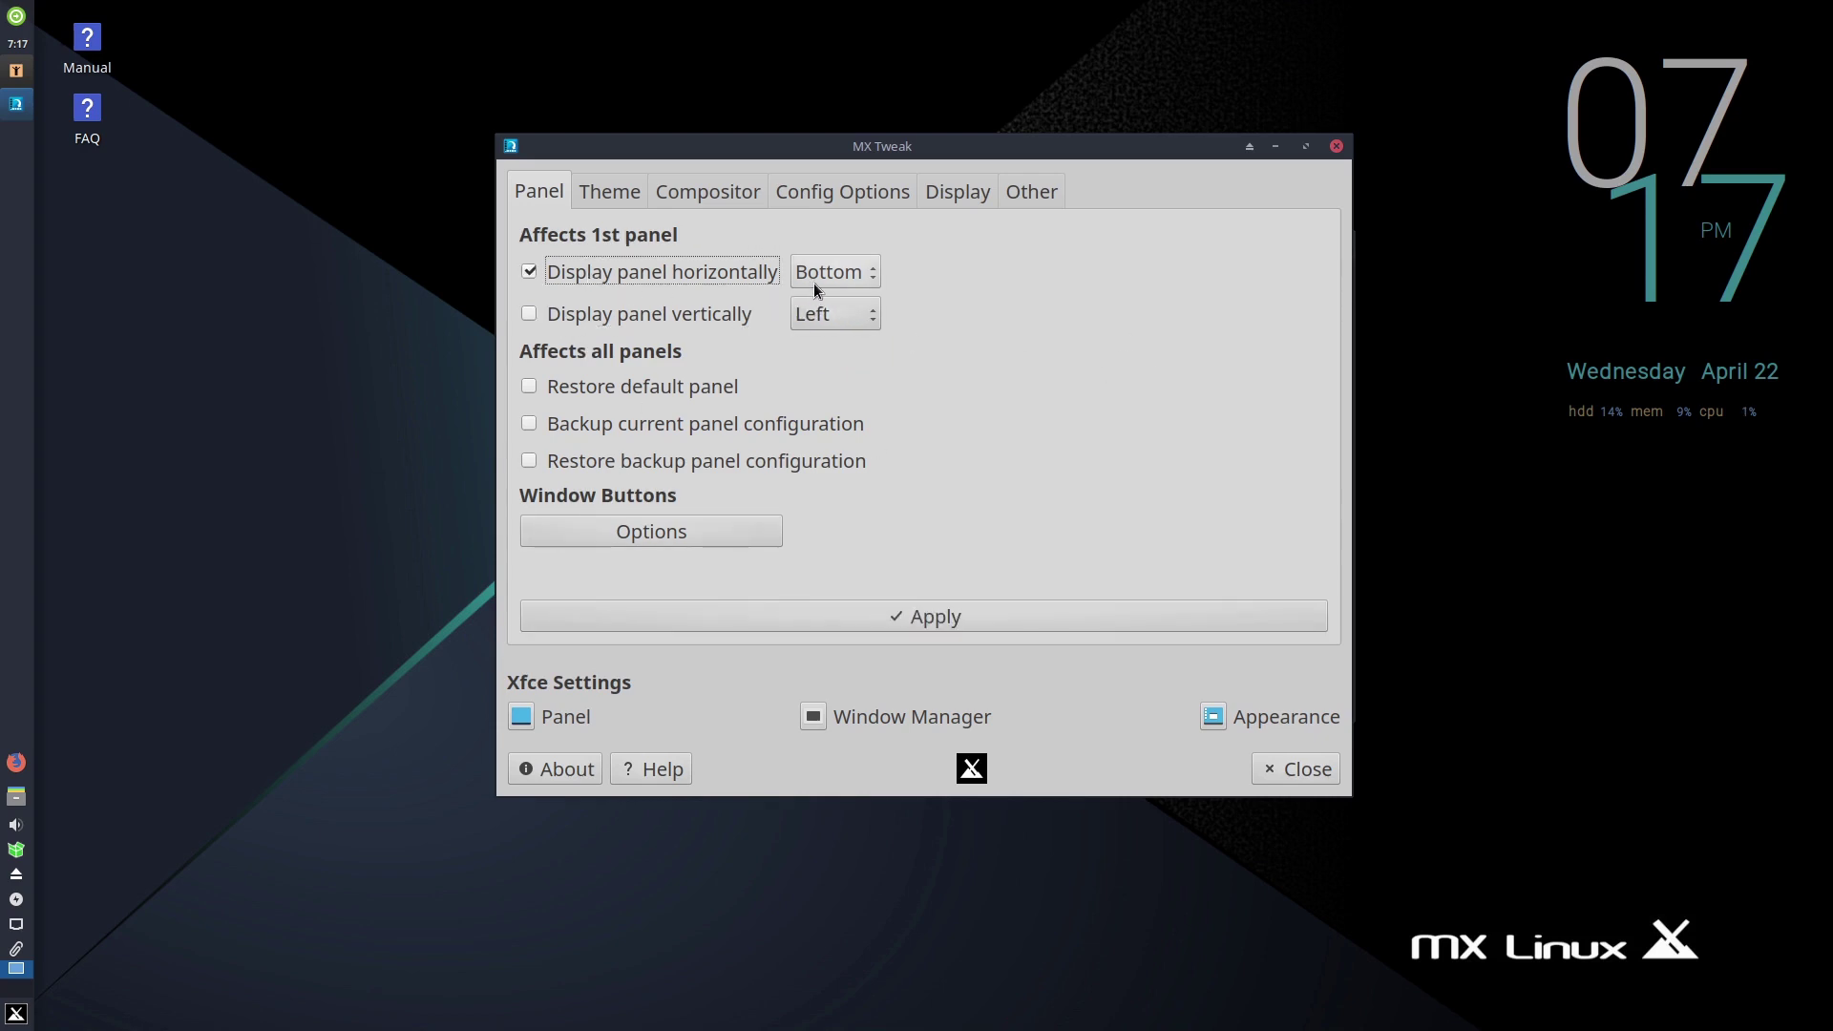
{"action": "left_click", "coordinate": [945, 613]}
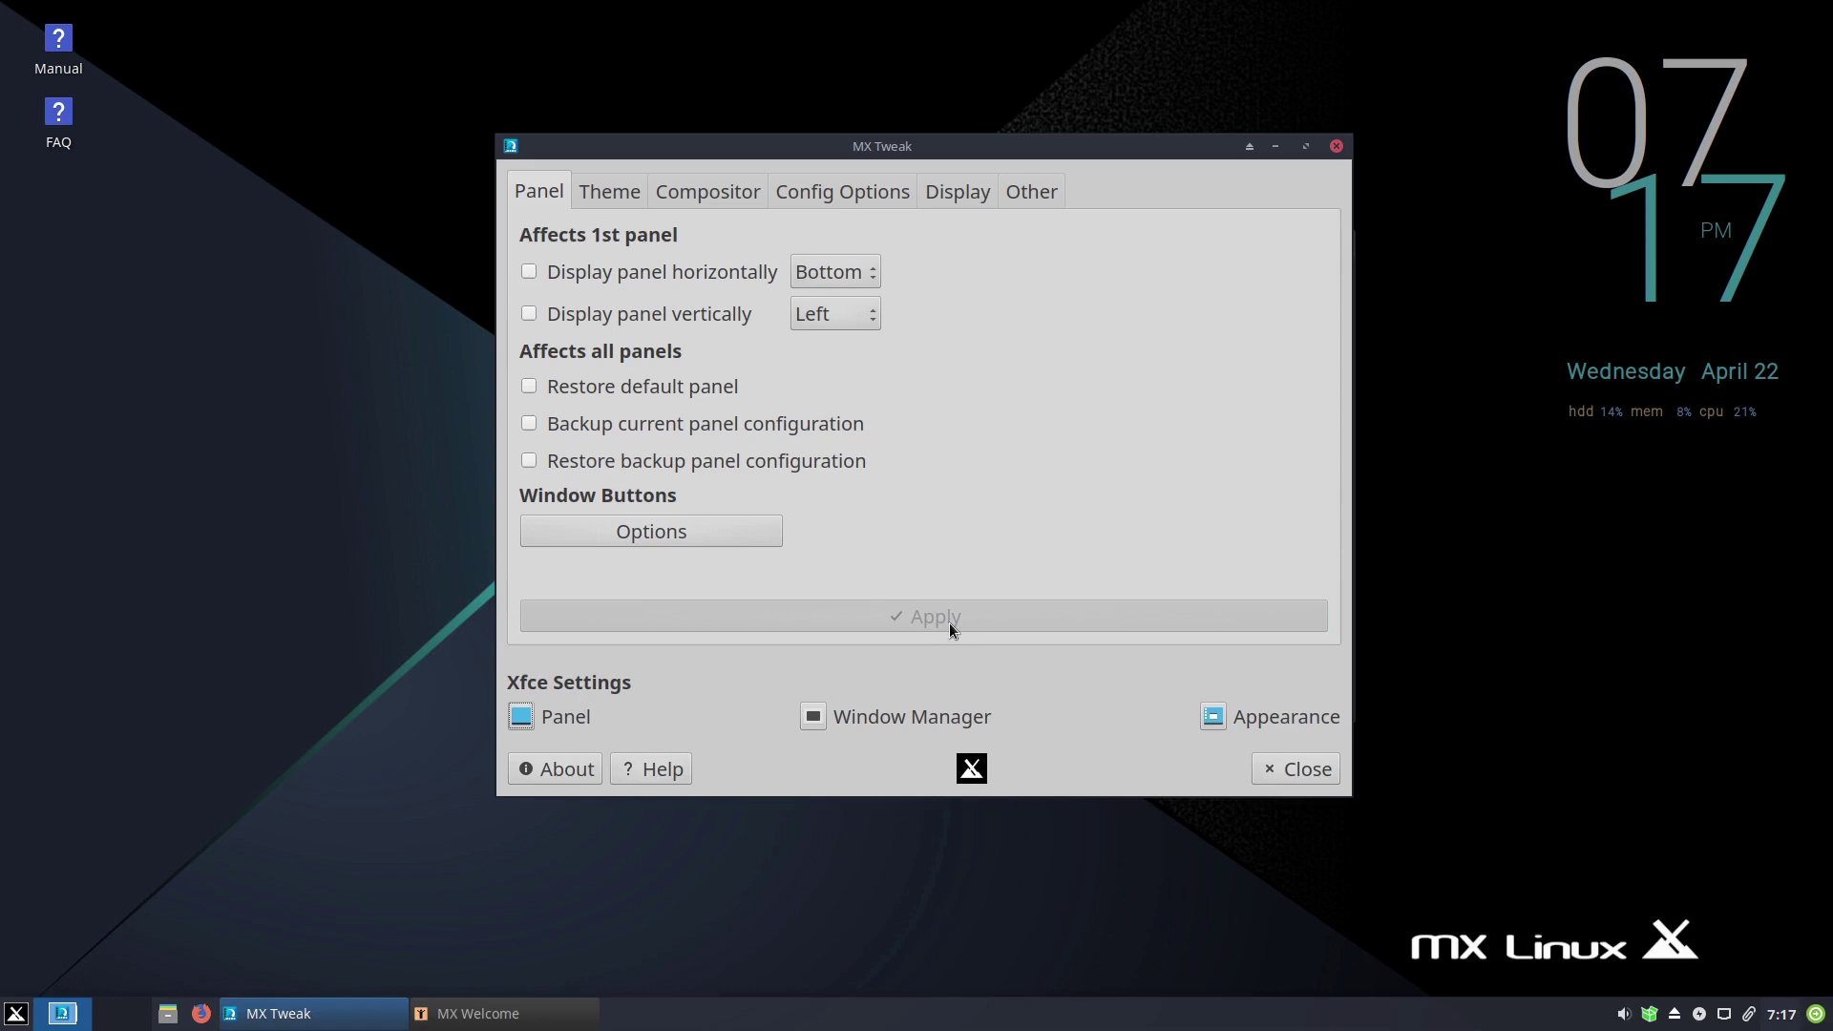
- Try top and bottom panel positions, then reapply the vertical panel on the left edge
{"action": "left_click", "coordinate": [857, 277]}
{"action": "left_click", "coordinate": [850, 300]}
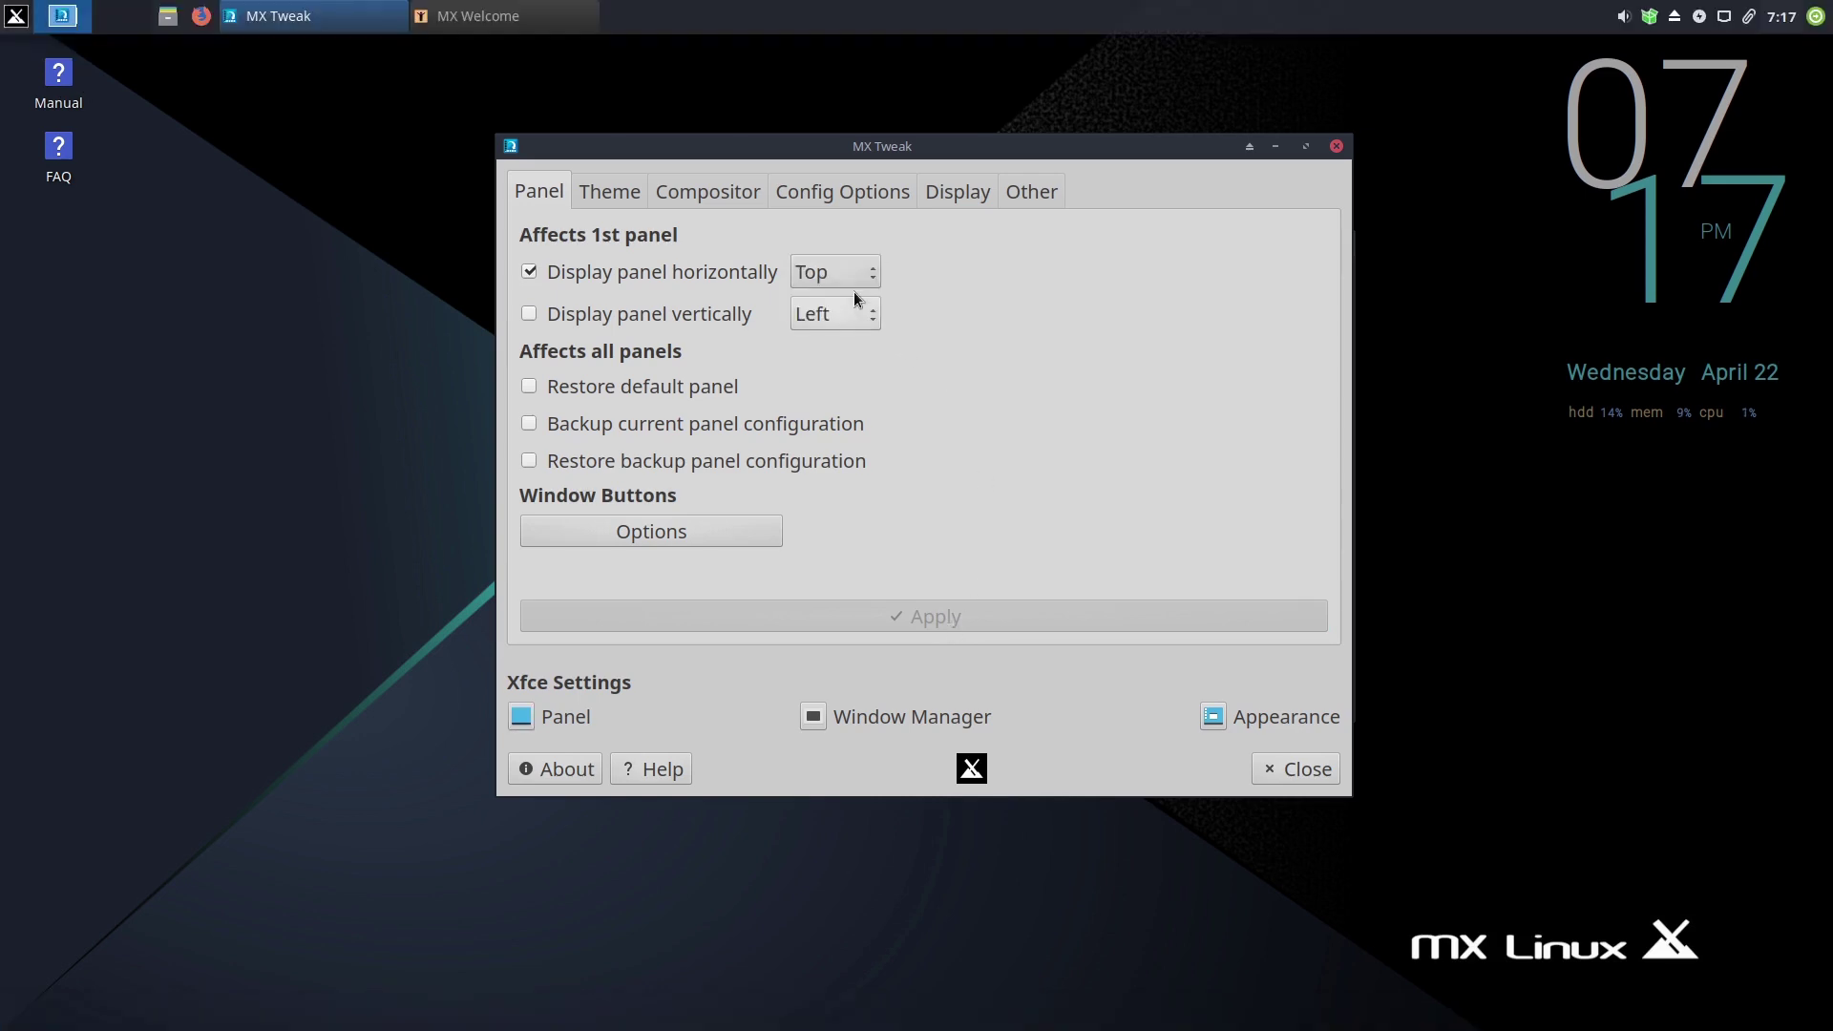
{"action": "left_click", "coordinate": [857, 271]}
{"action": "left_click", "coordinate": [873, 244]}
{"action": "left_click", "coordinate": [856, 314]}
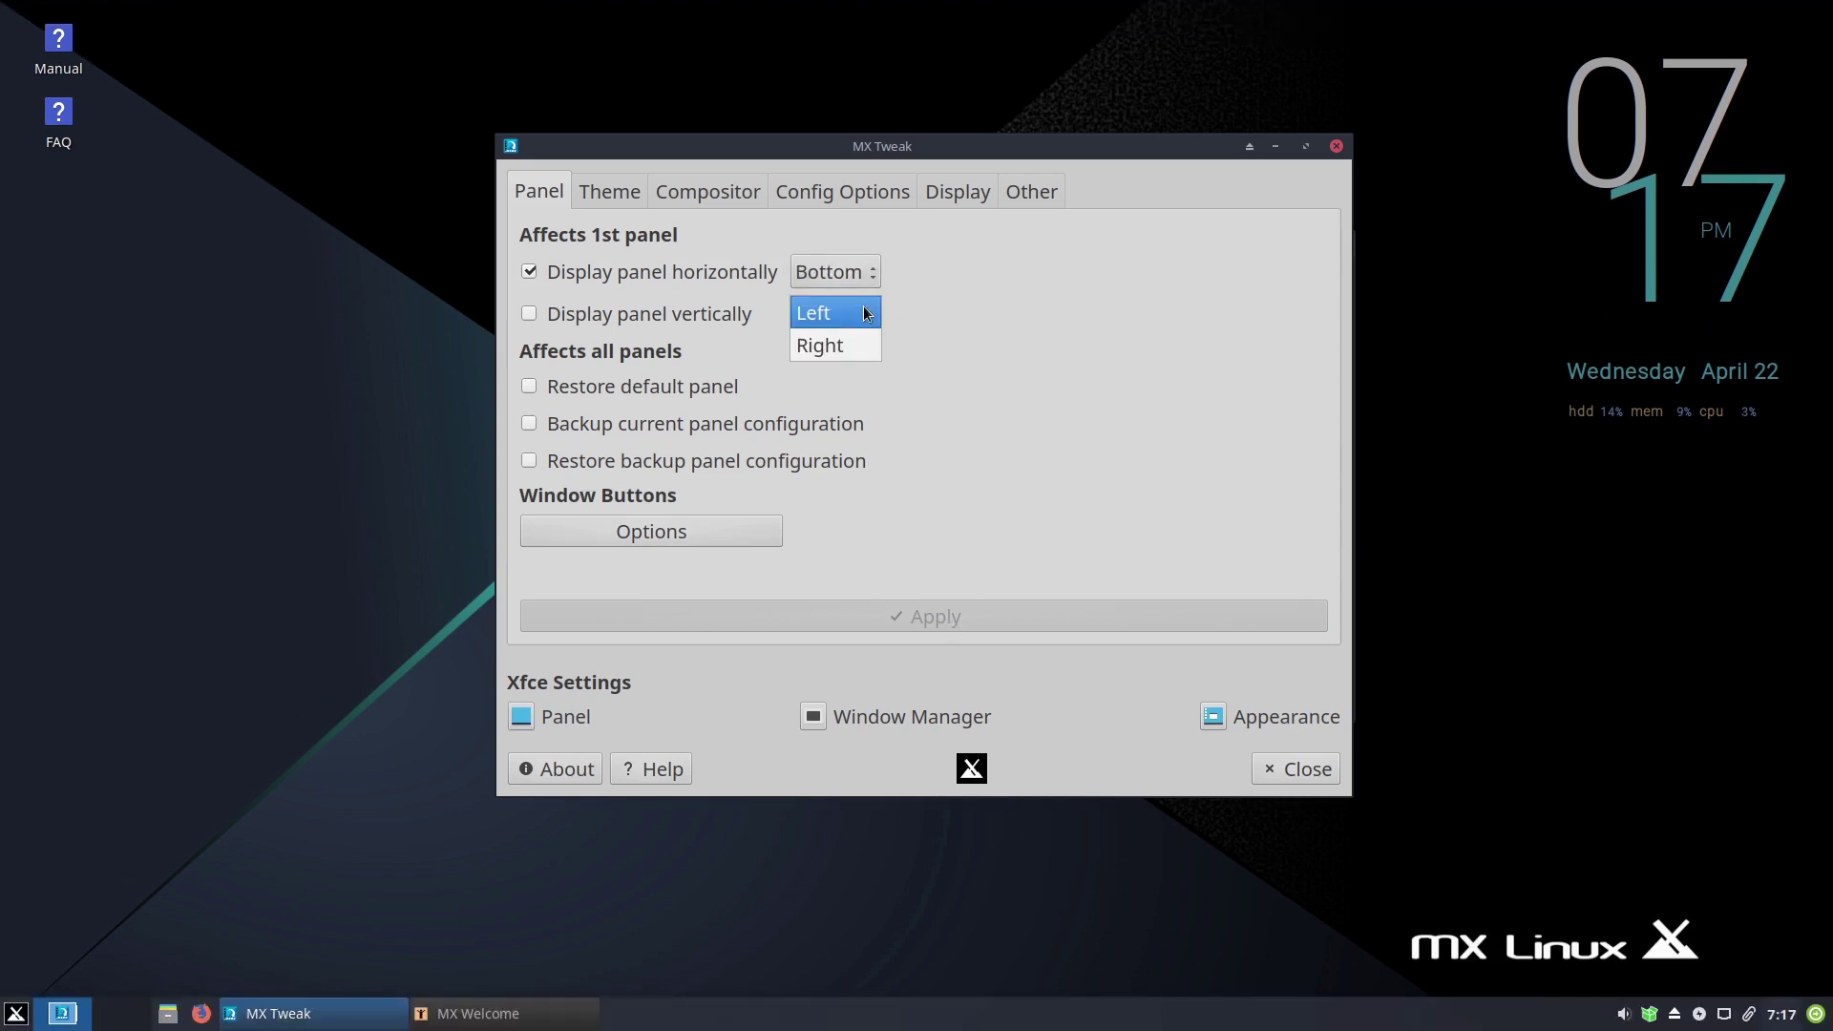
{"action": "left_click", "coordinate": [845, 314]}
{"action": "left_click", "coordinate": [528, 315]}
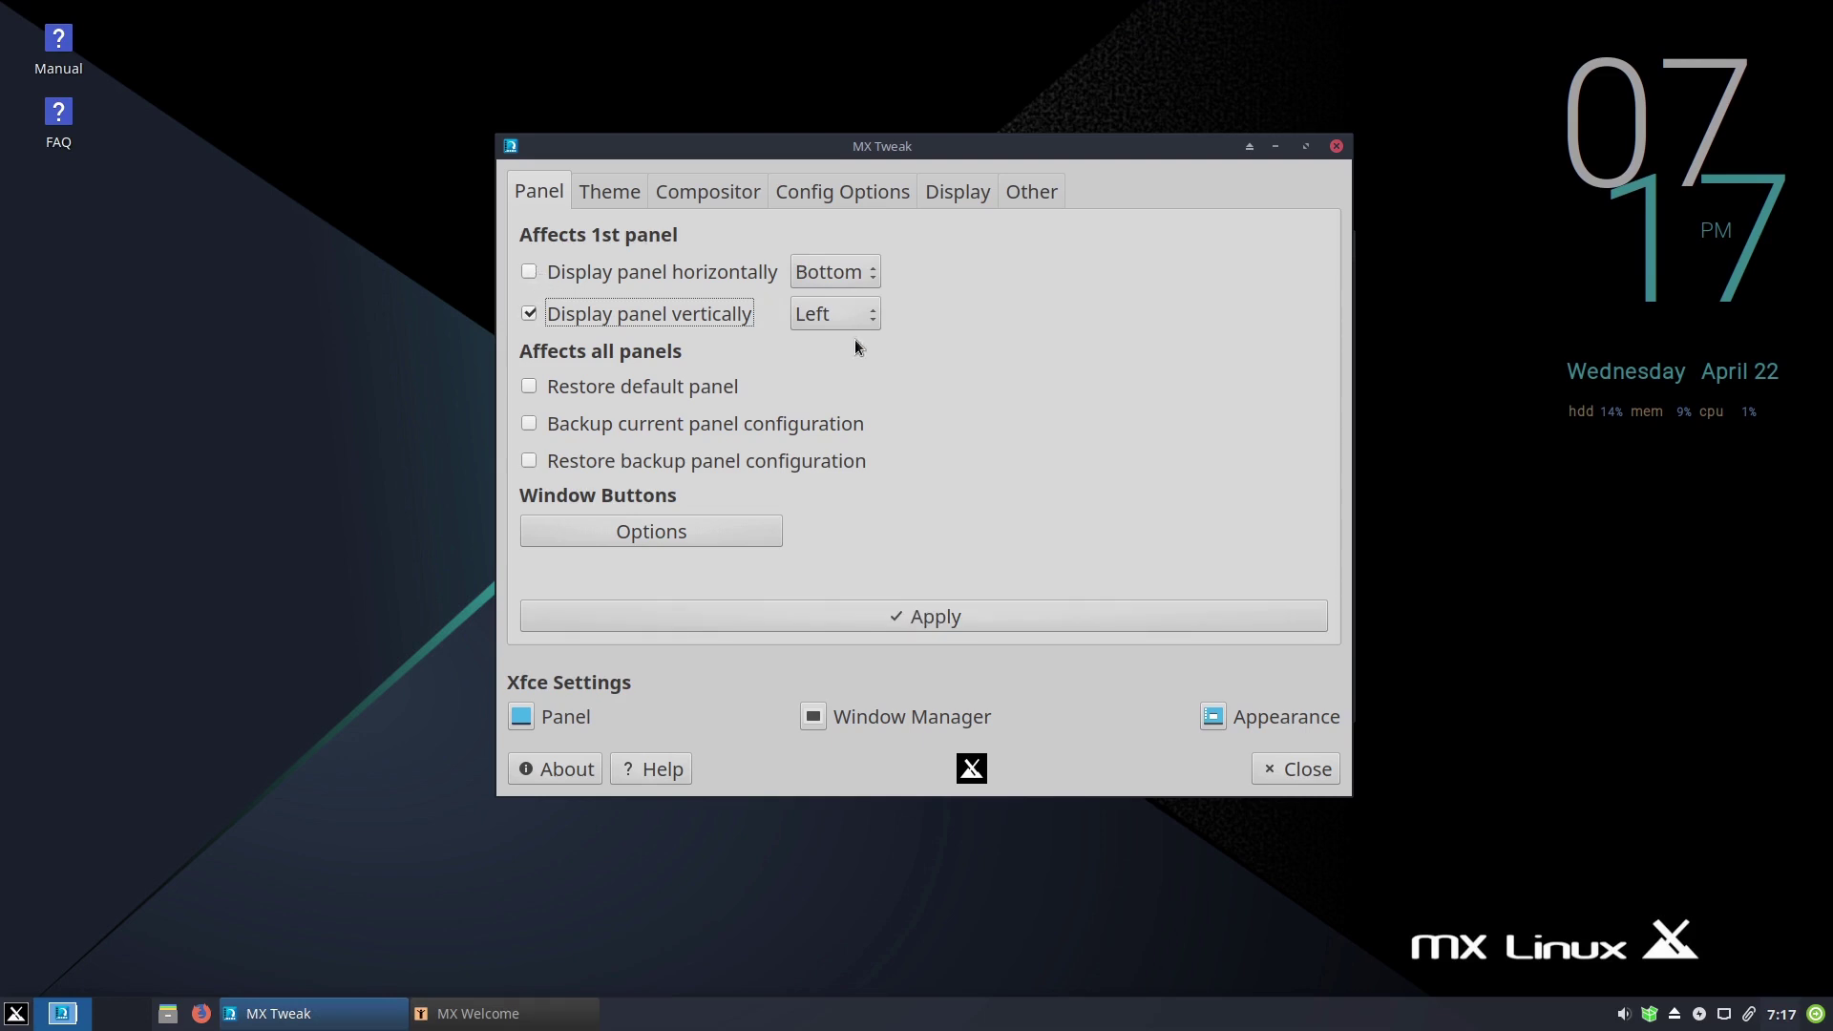
{"action": "left_click", "coordinate": [1004, 620]}
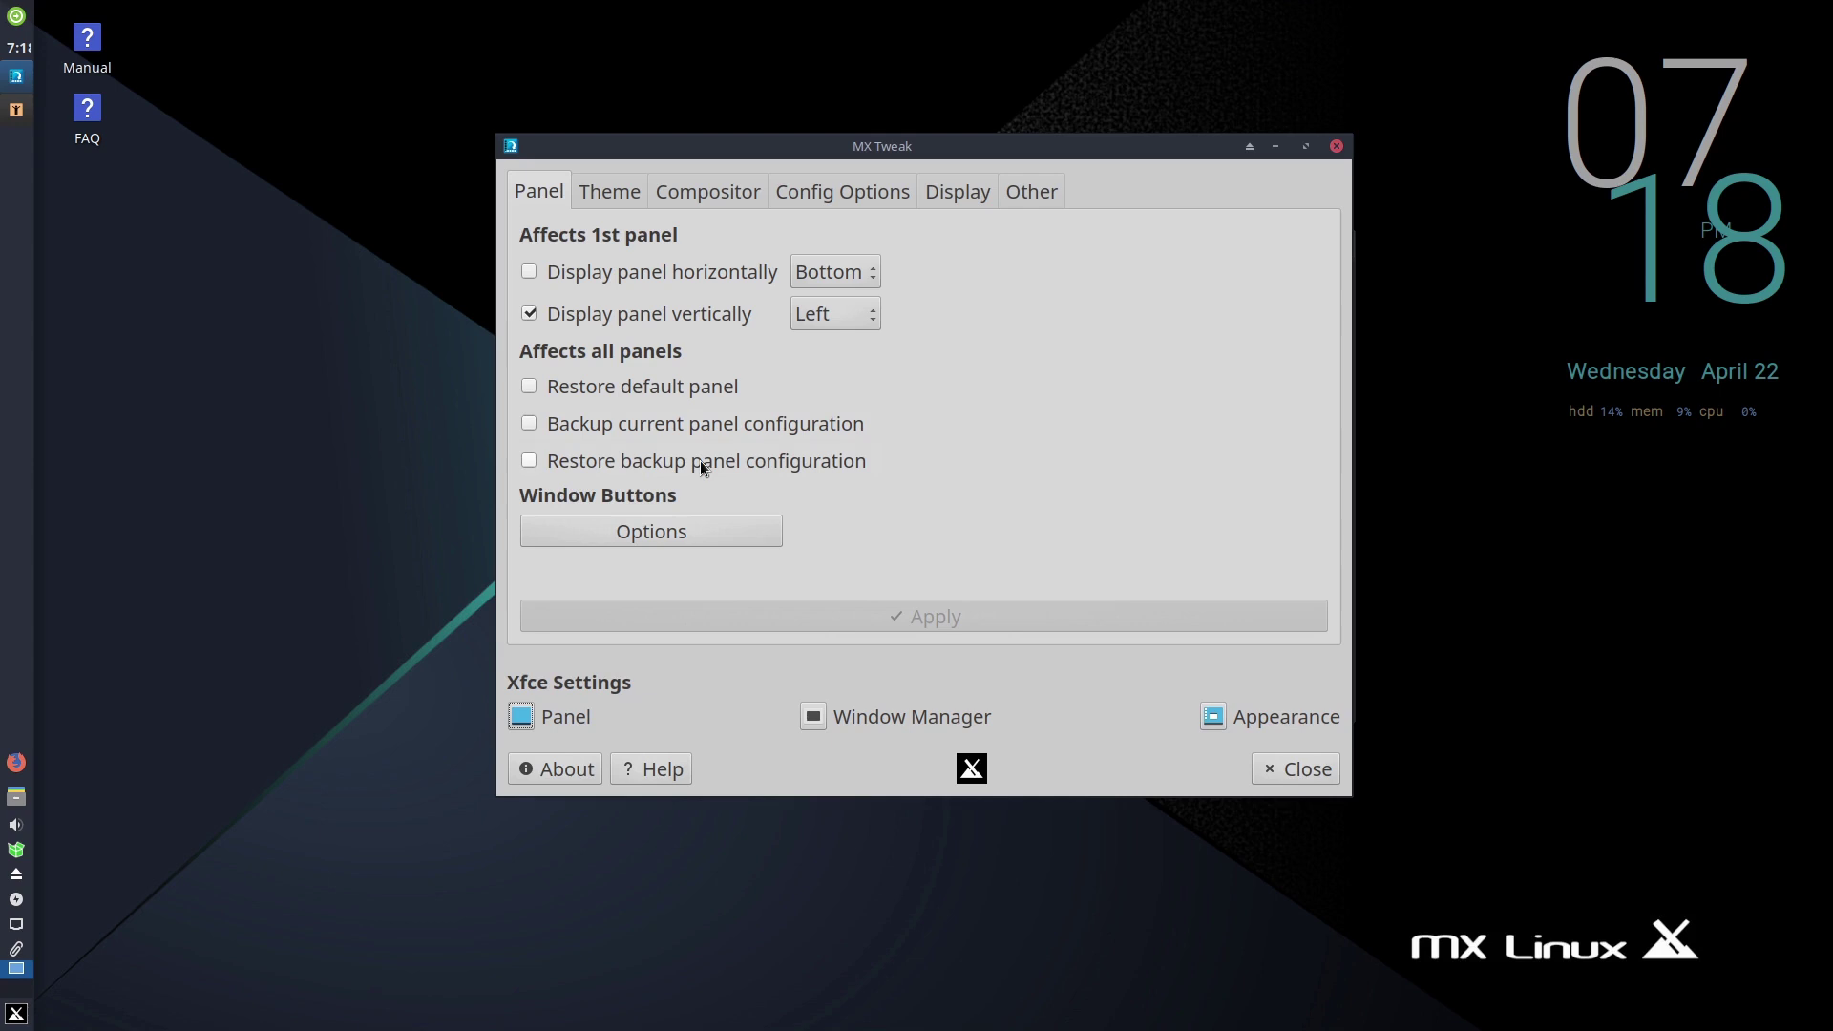
- Review the MX Tweak theme sets and compositor list, leaving the Xfwm (Xfce) Compositor unchanged
{"action": "left_click", "coordinate": [622, 192]}
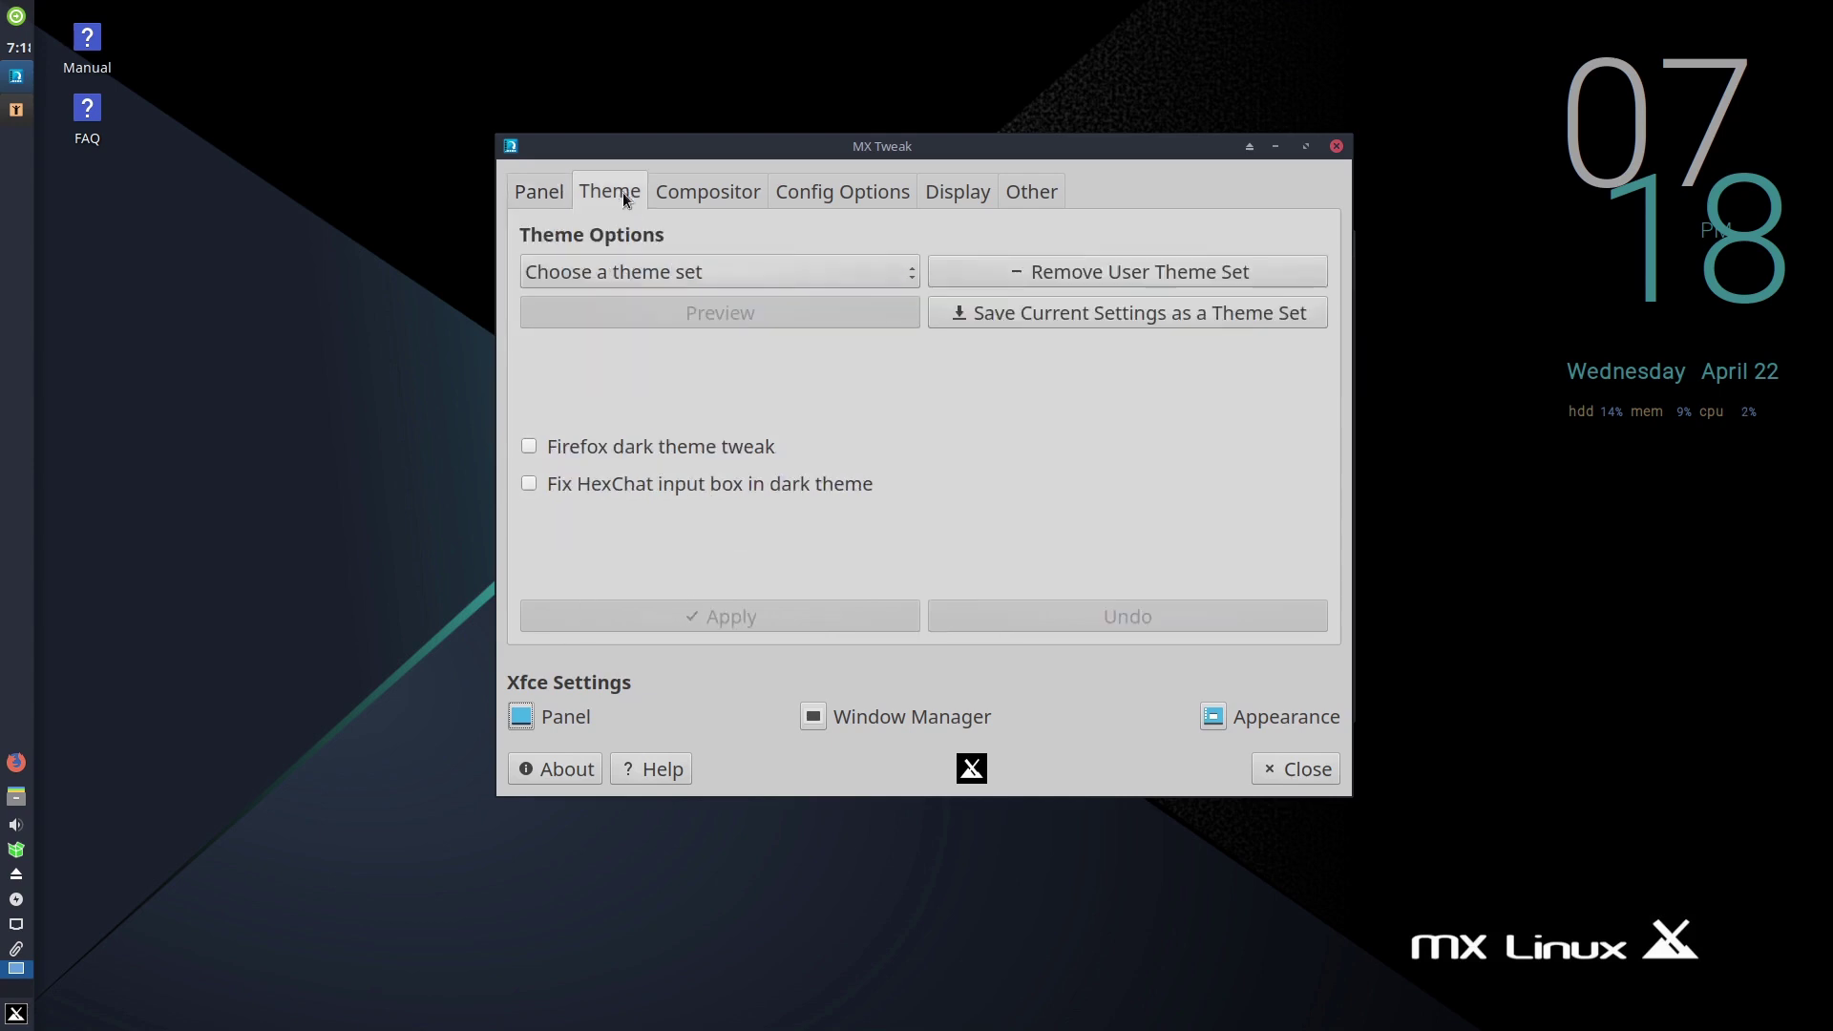
{"action": "left_click", "coordinate": [748, 272]}
{"action": "left_click", "coordinate": [991, 221]}
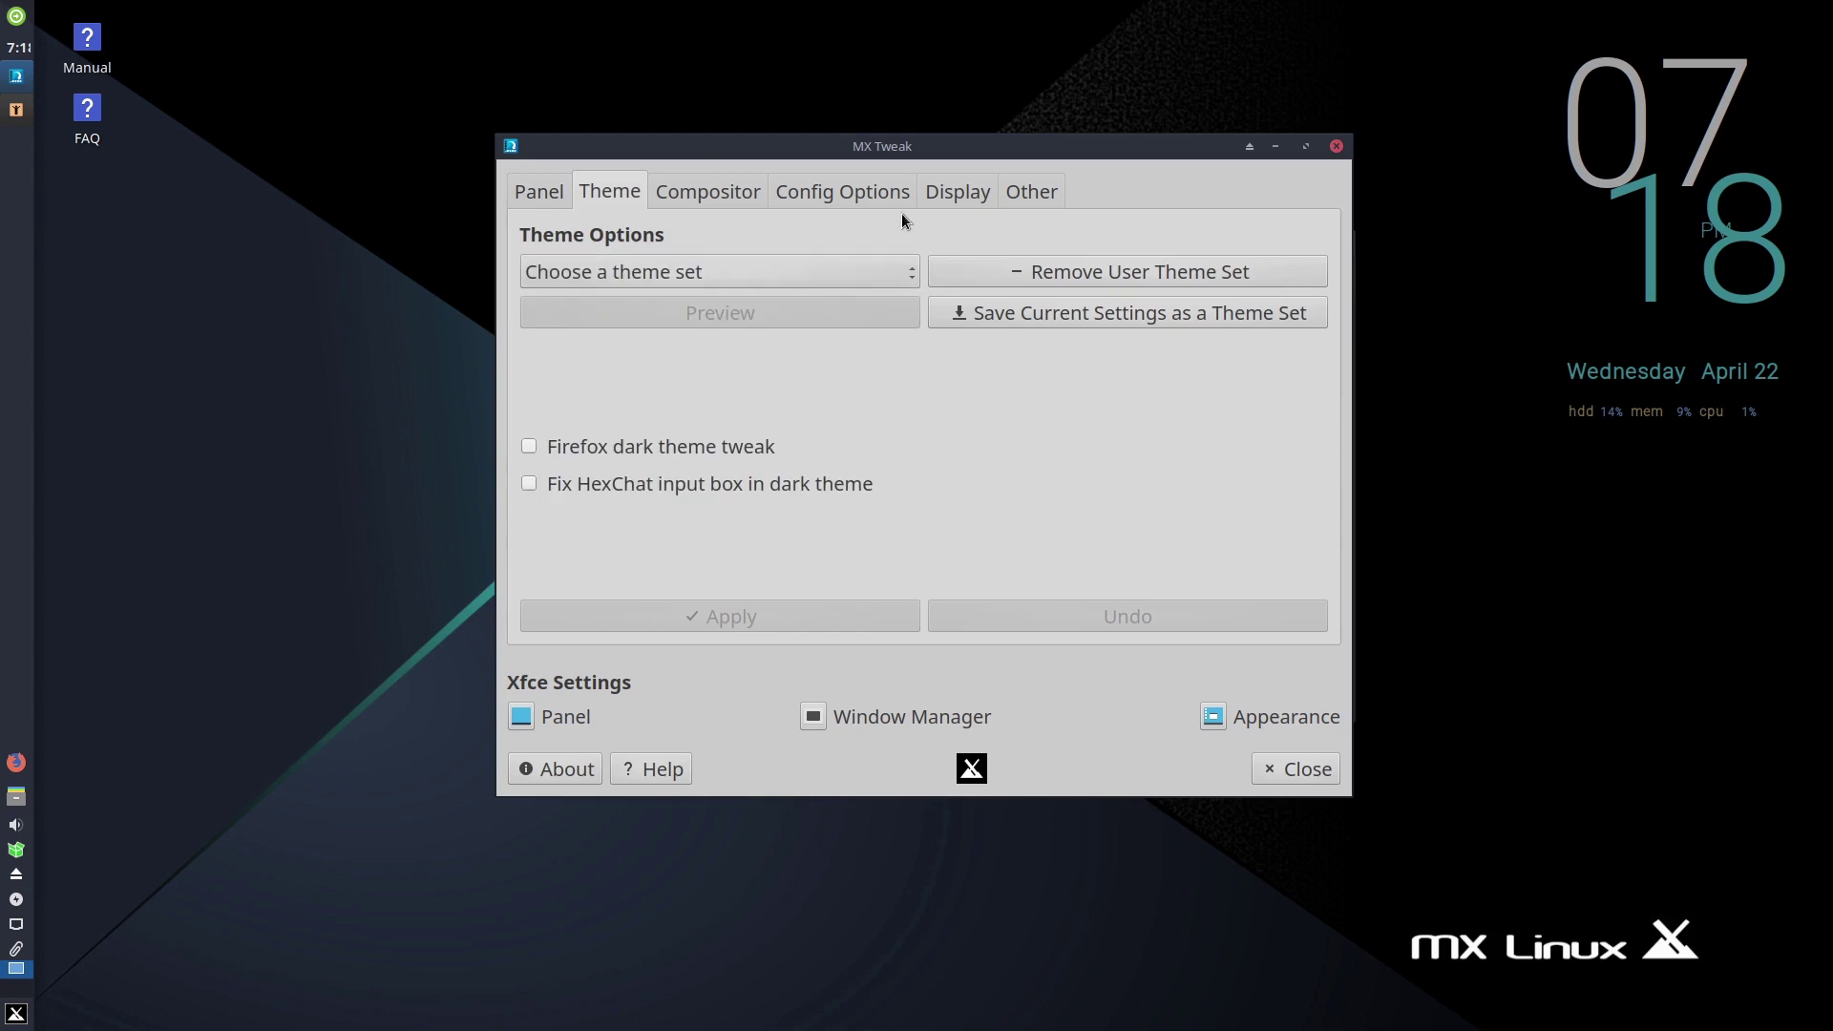
{"action": "left_click", "coordinate": [715, 190]}
{"action": "left_click", "coordinate": [1181, 372]}
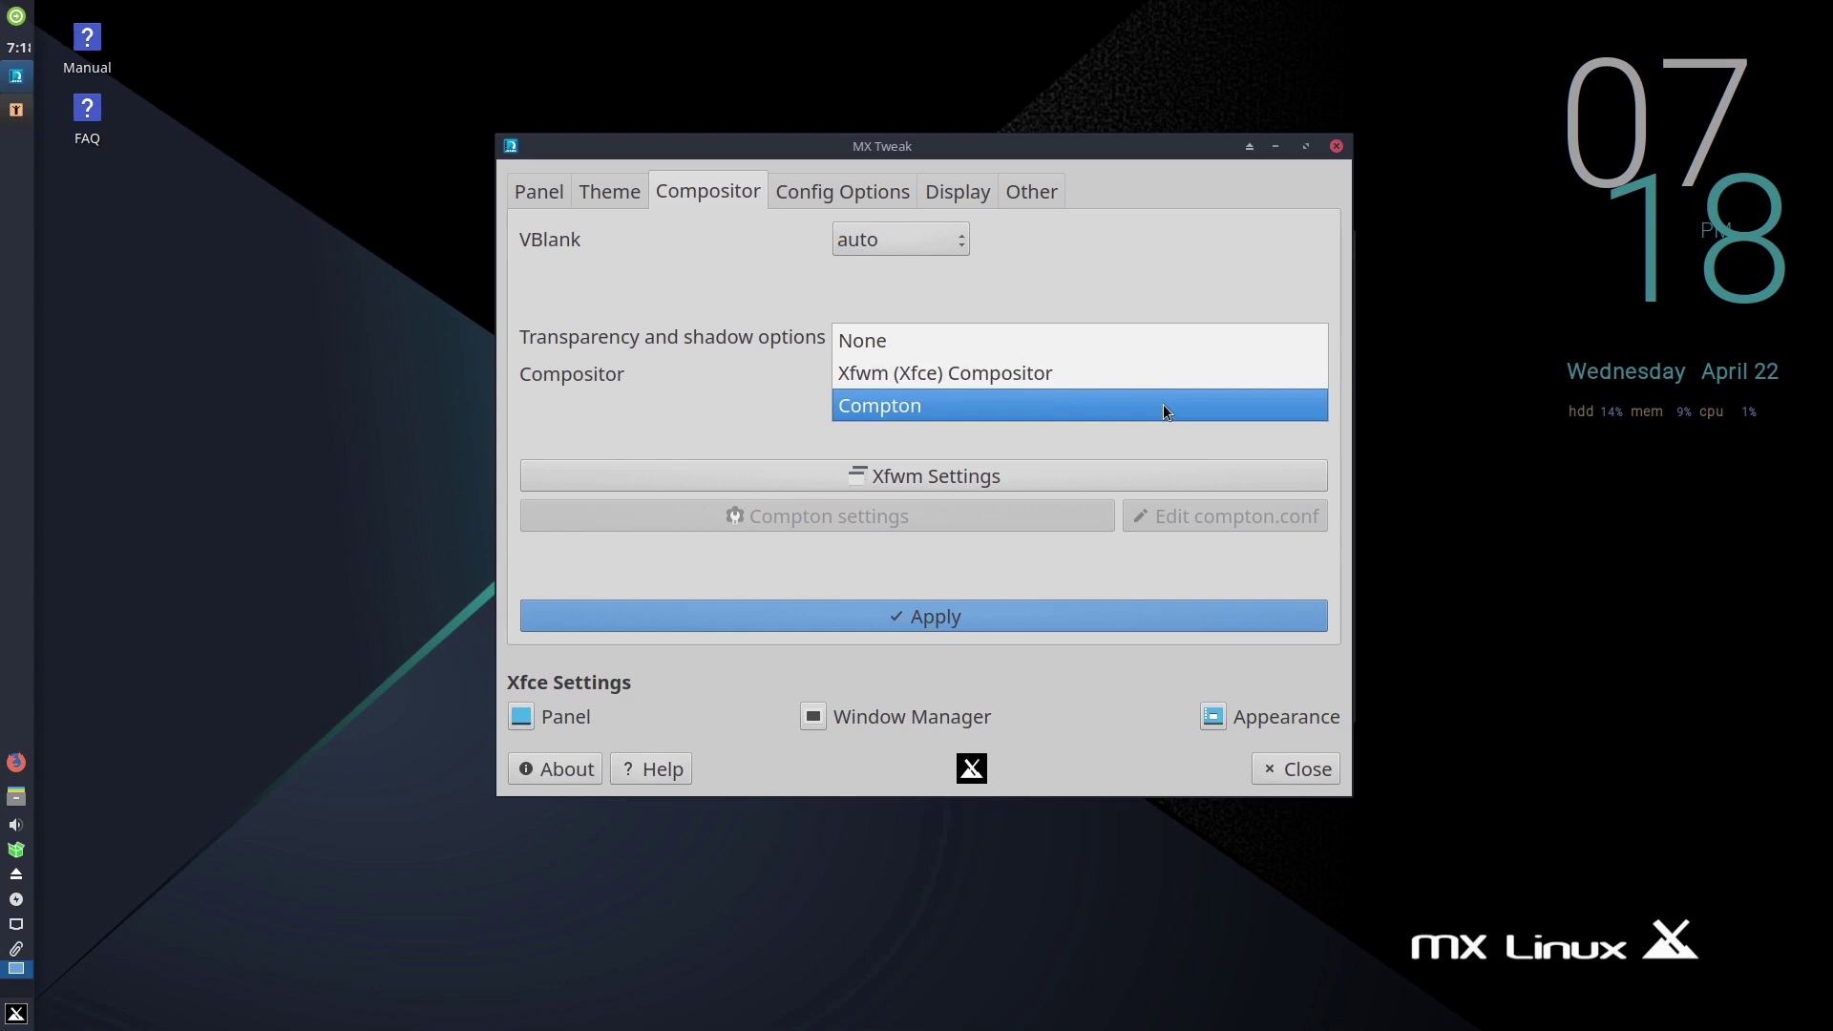
{"action": "left_click", "coordinate": [1214, 270]}
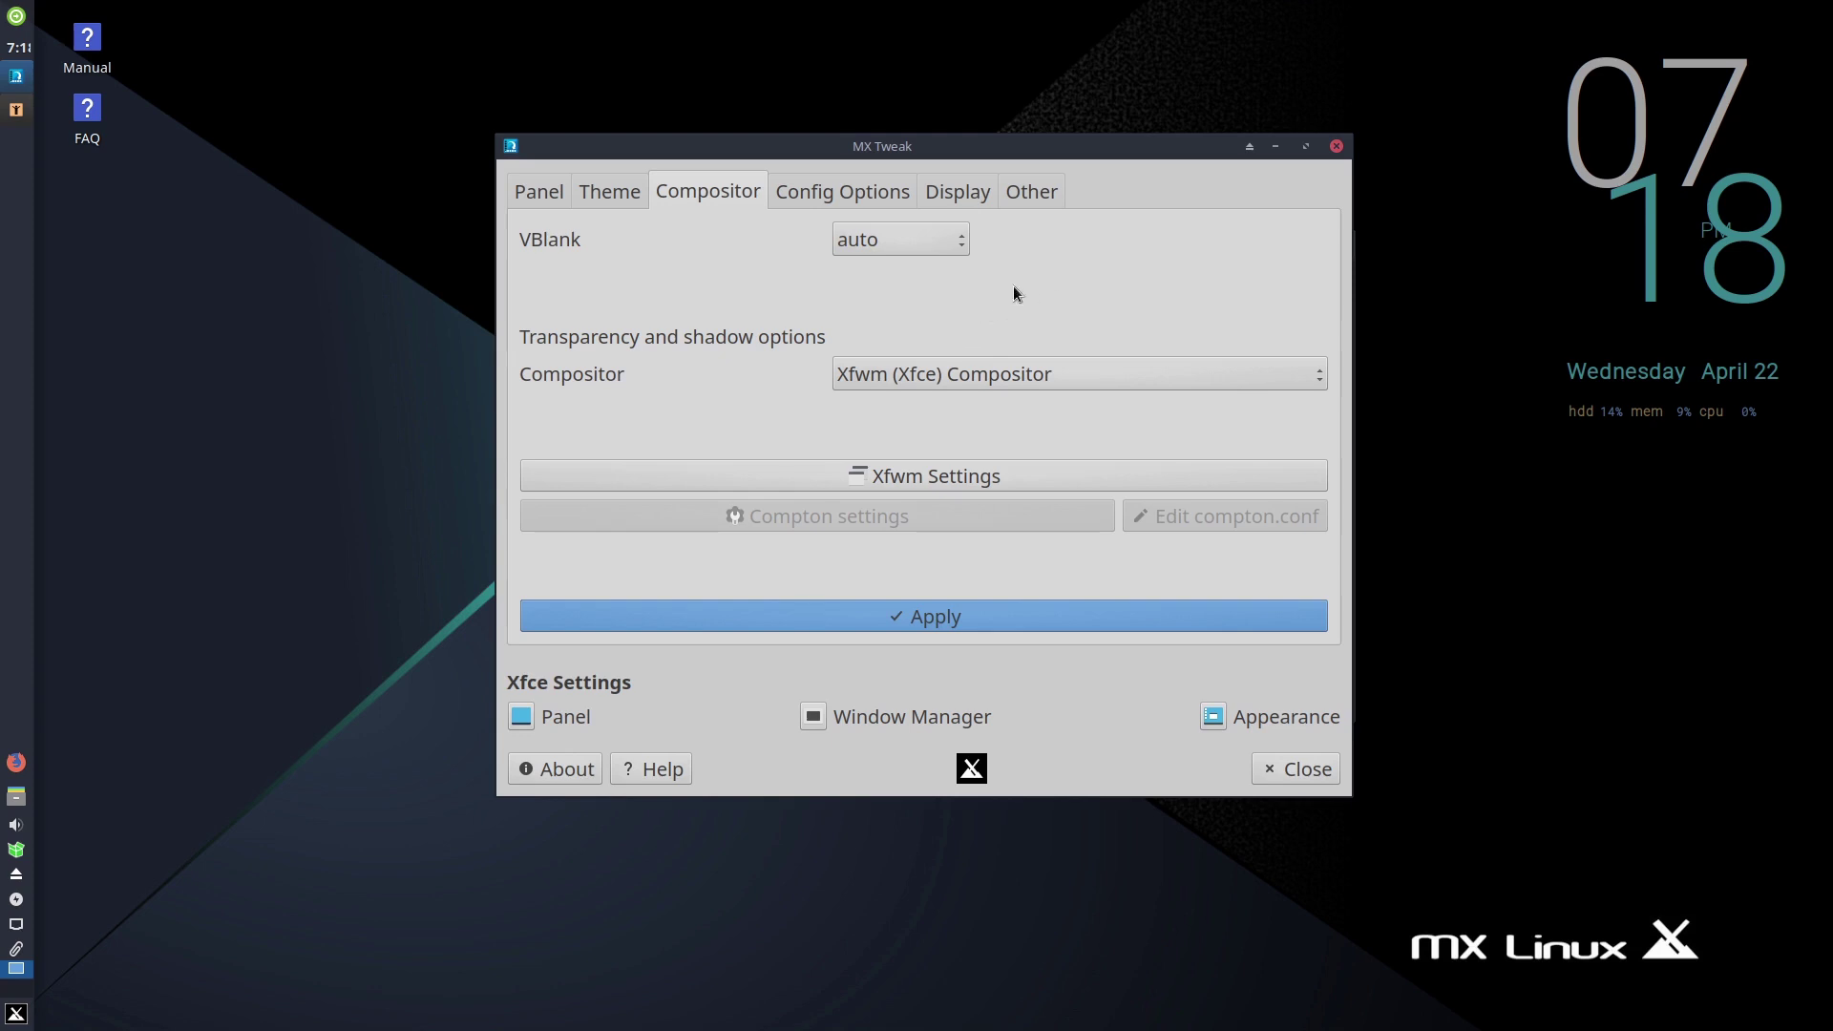
- View the Config Options, Display and Other pages, then close MX Tweak
{"action": "left_click", "coordinate": [872, 191]}
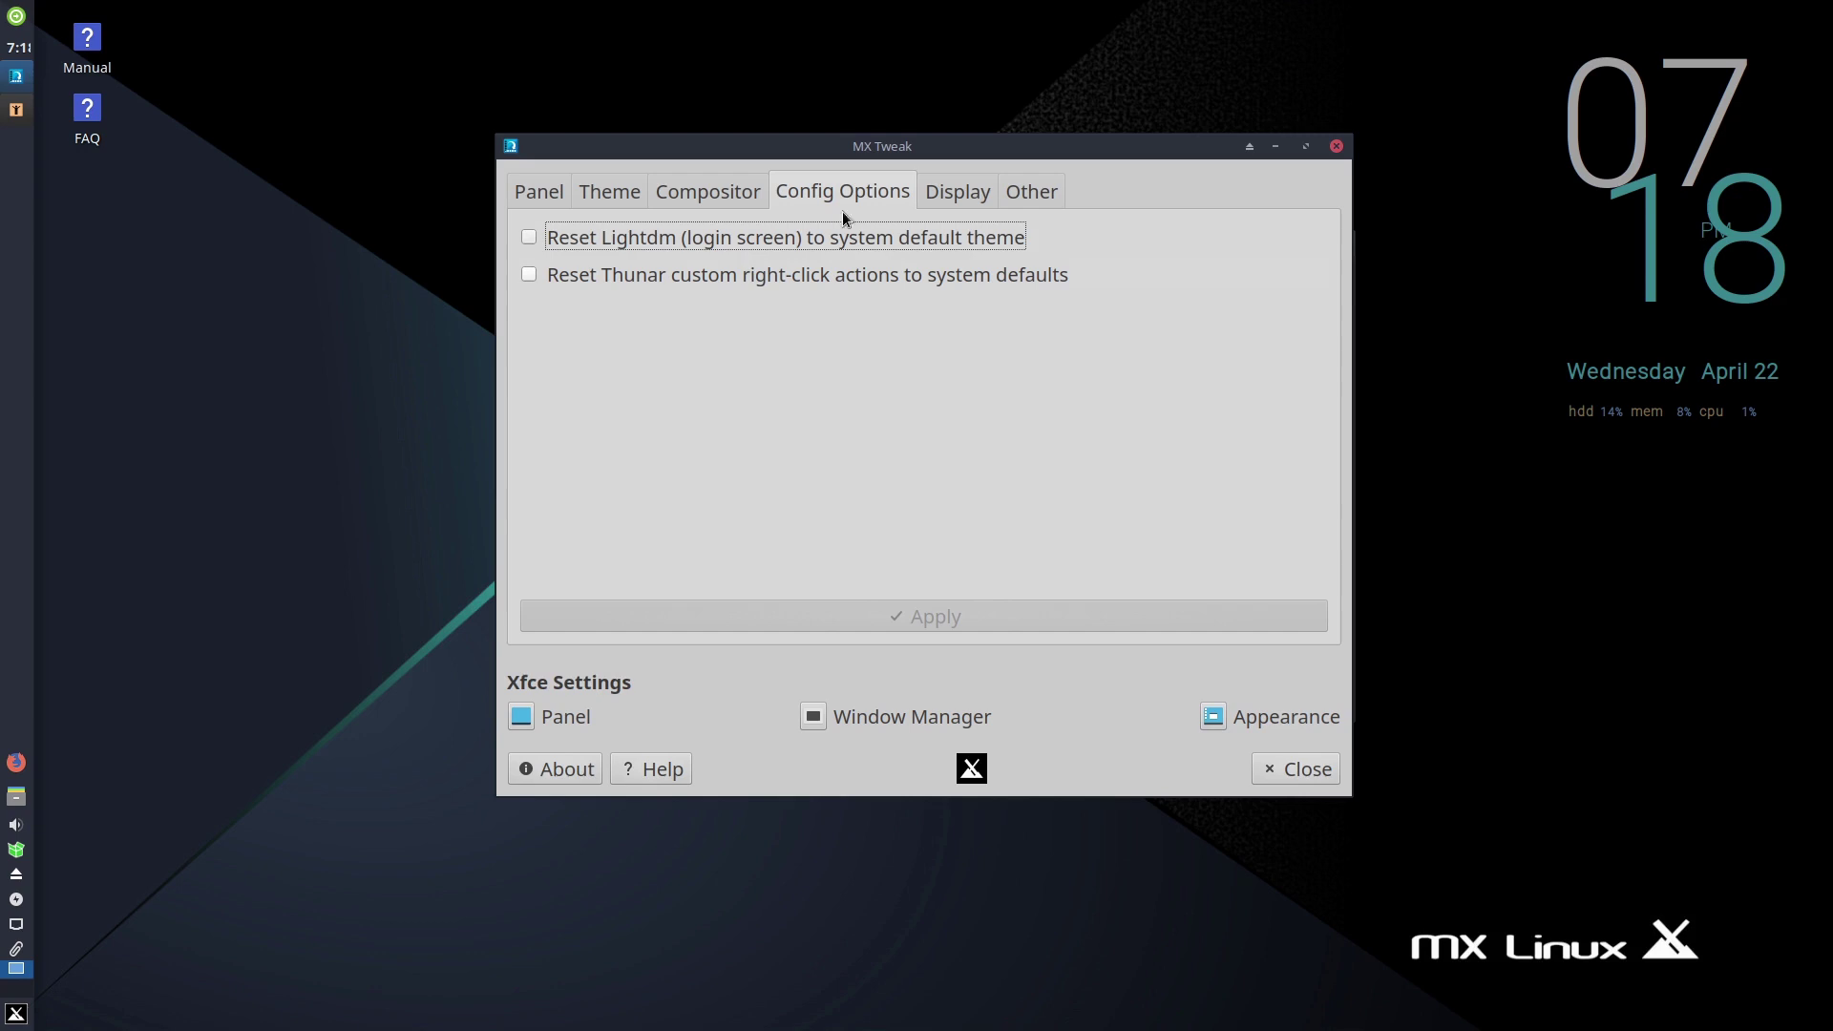
{"action": "left_click", "coordinate": [955, 192]}
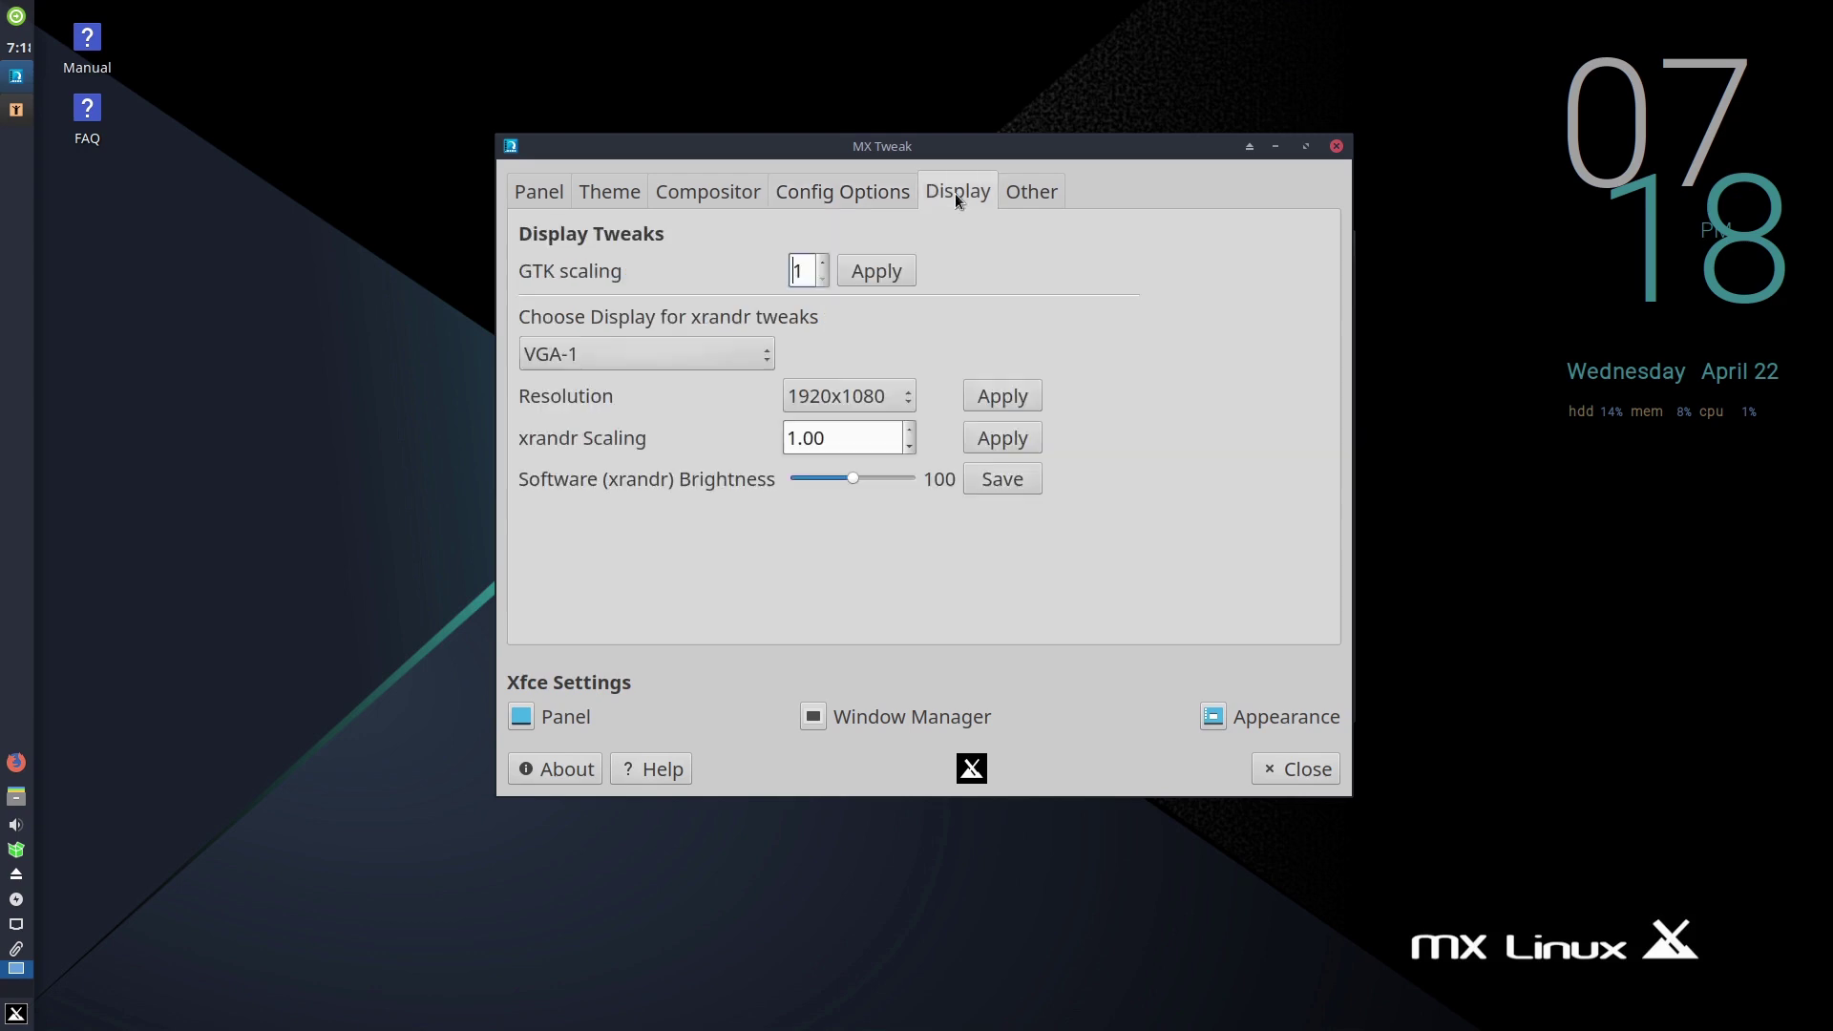
{"action": "left_click", "coordinate": [1047, 194]}
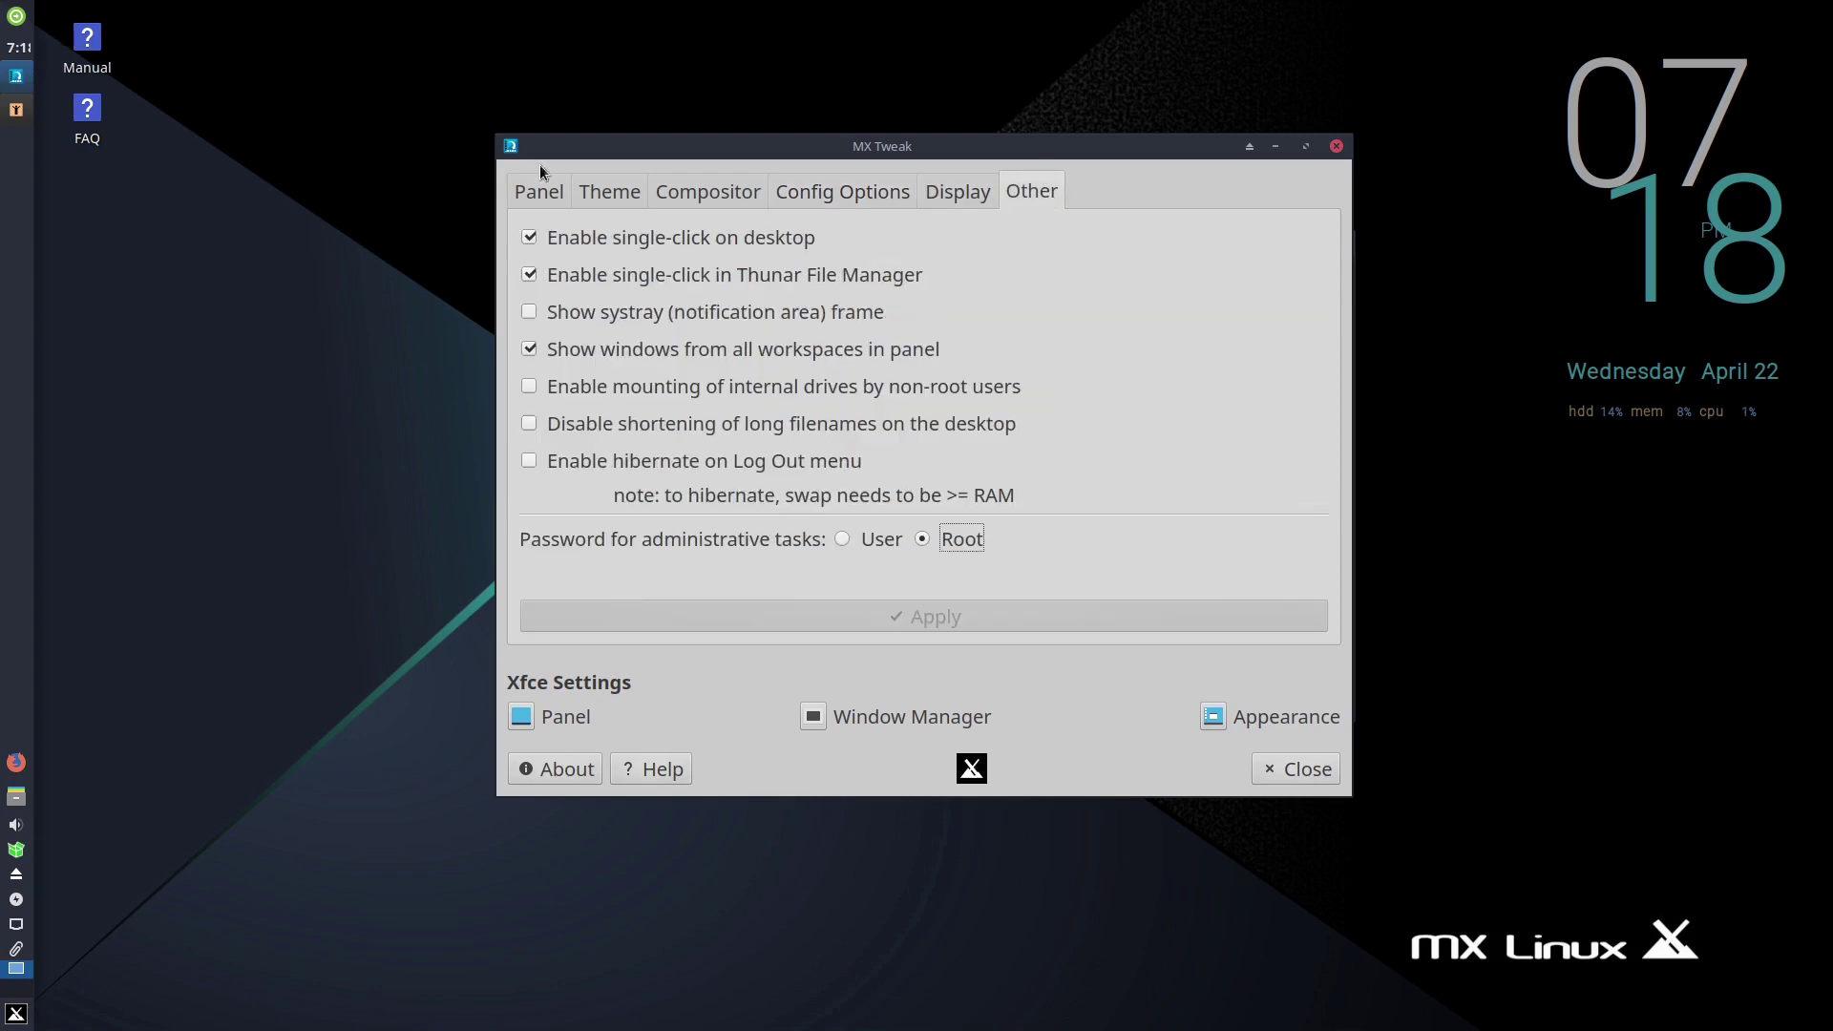
{"action": "left_click", "coordinate": [1310, 764]}
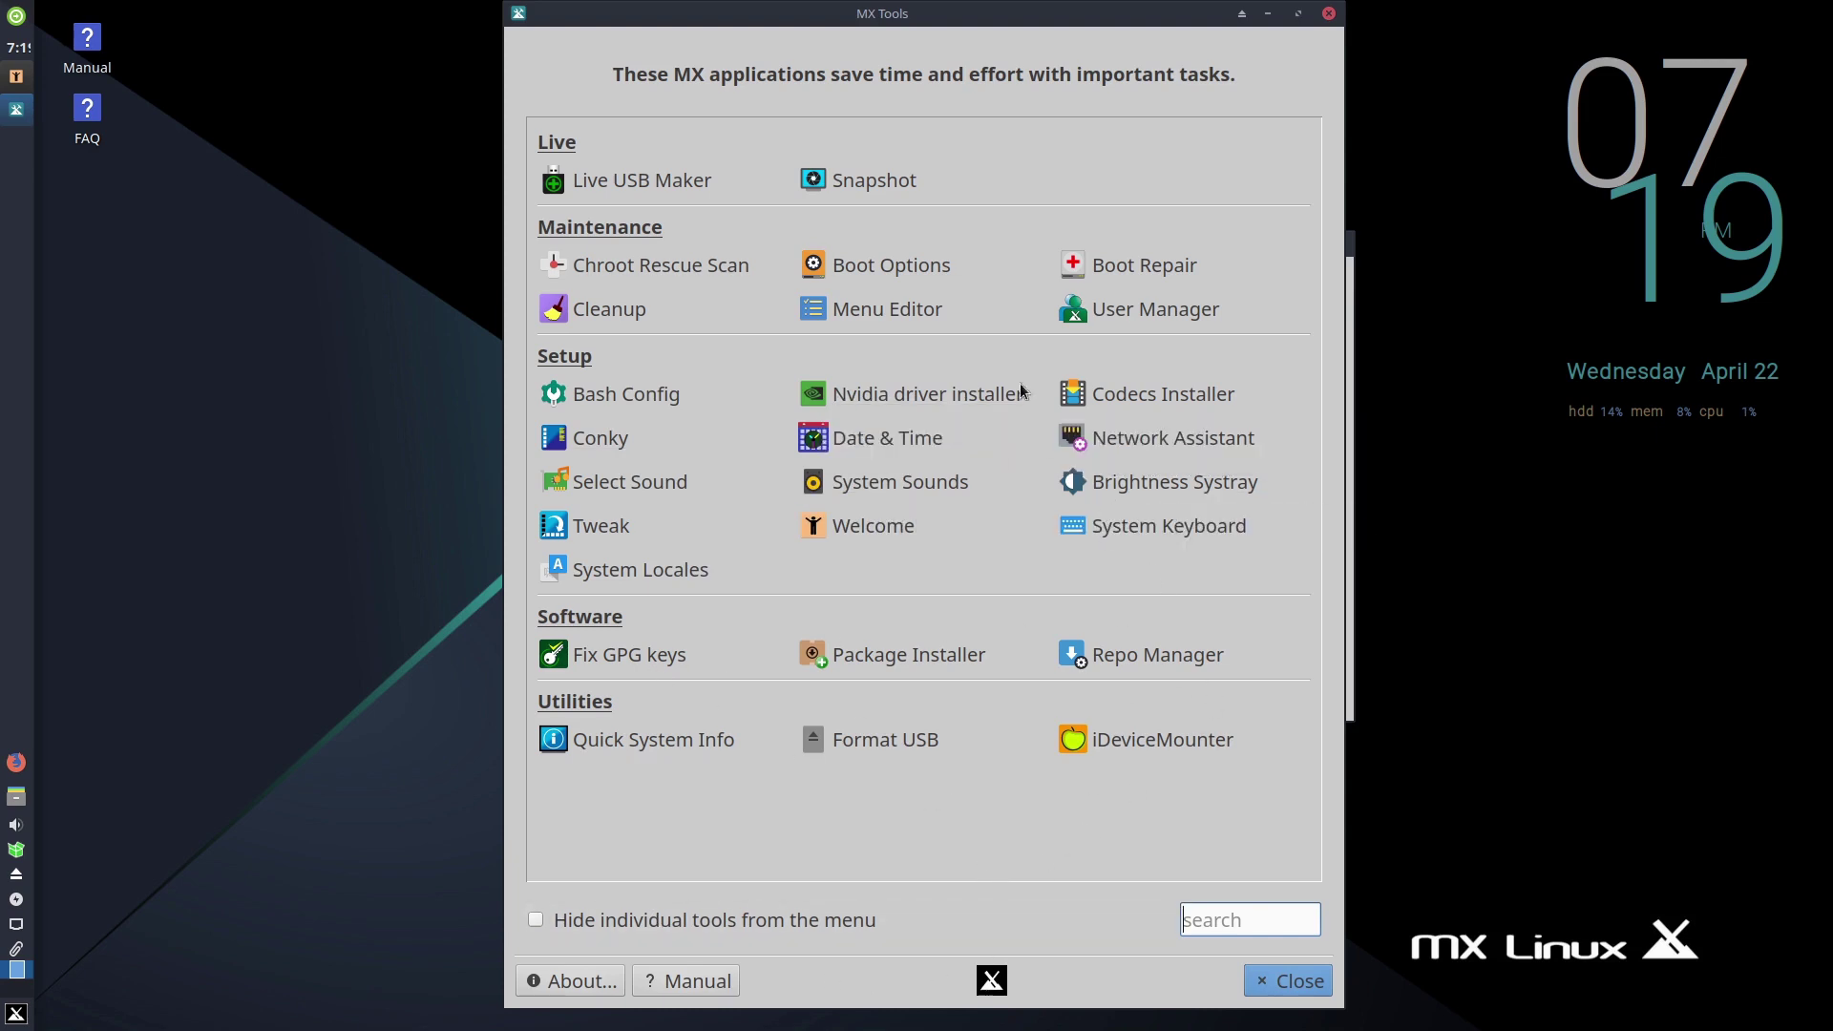
- Close the MX Tools window
{"action": "left_click", "coordinate": [1330, 15]}
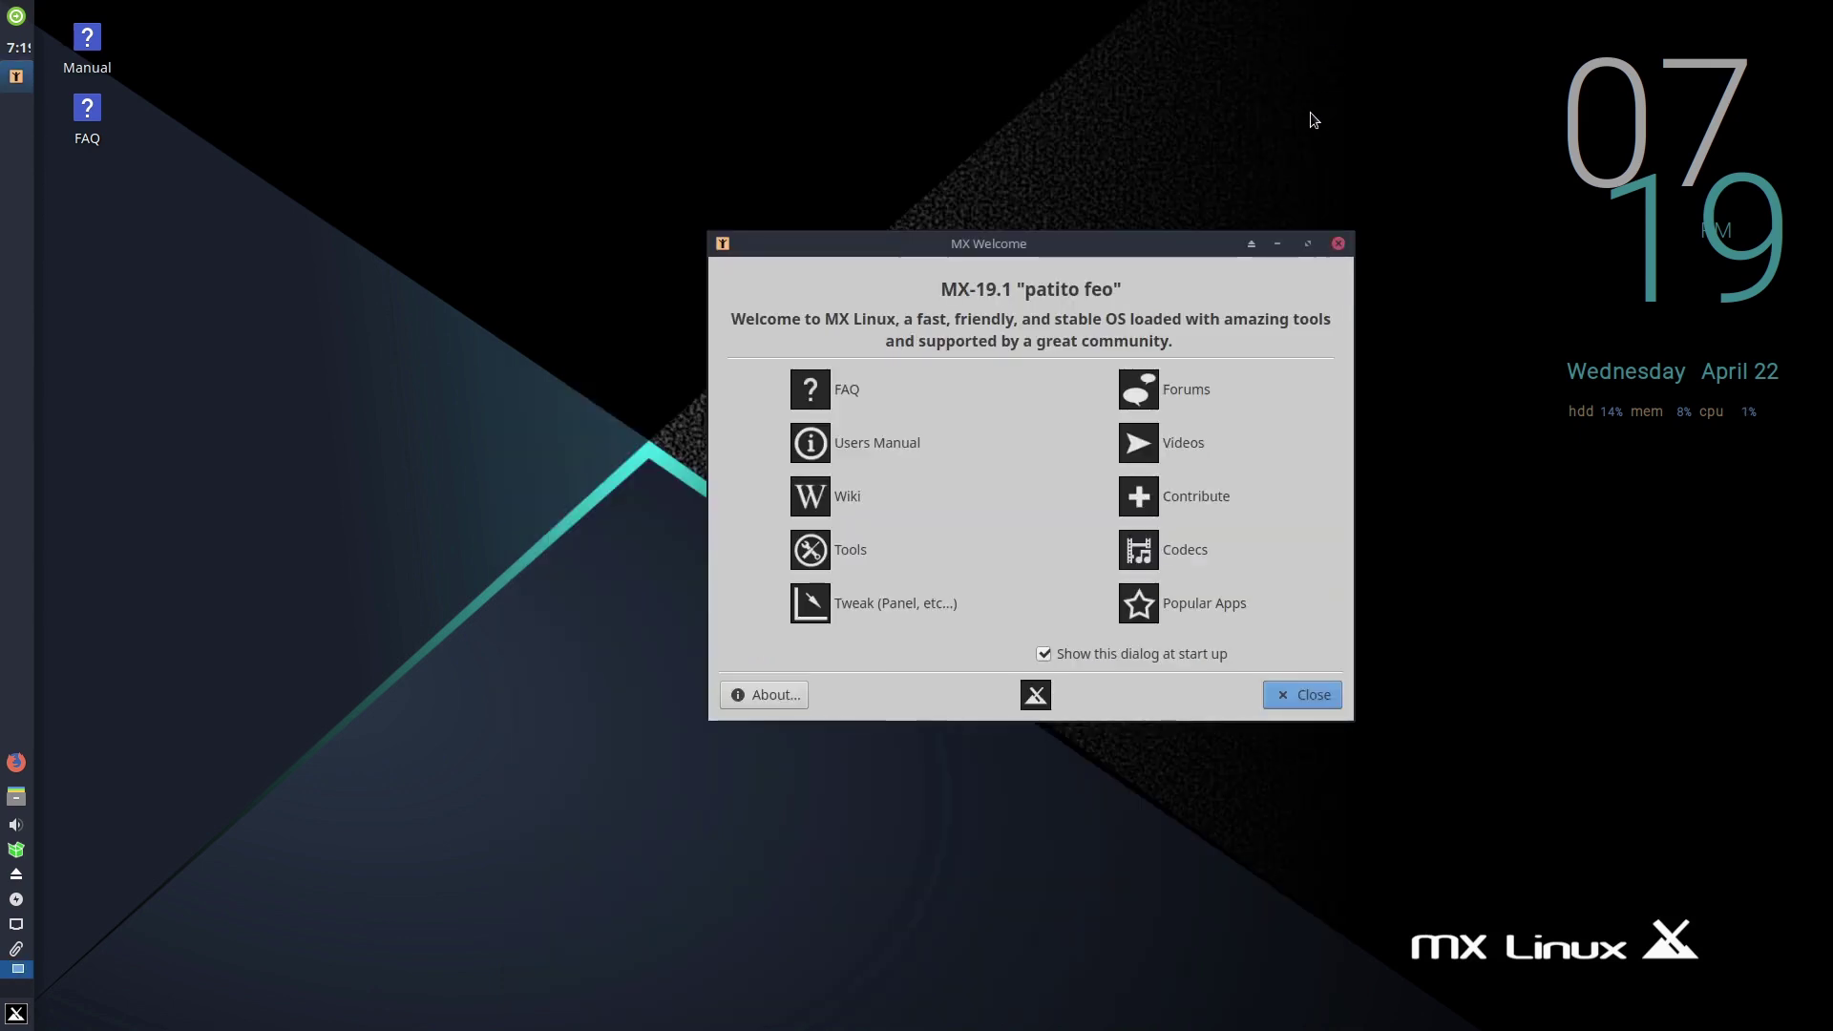
- Dismiss MX Welcome and scroll through the Whisker menu's categories
{"action": "left_click", "coordinate": [1339, 244]}
{"action": "left_click", "coordinate": [10, 1020]}
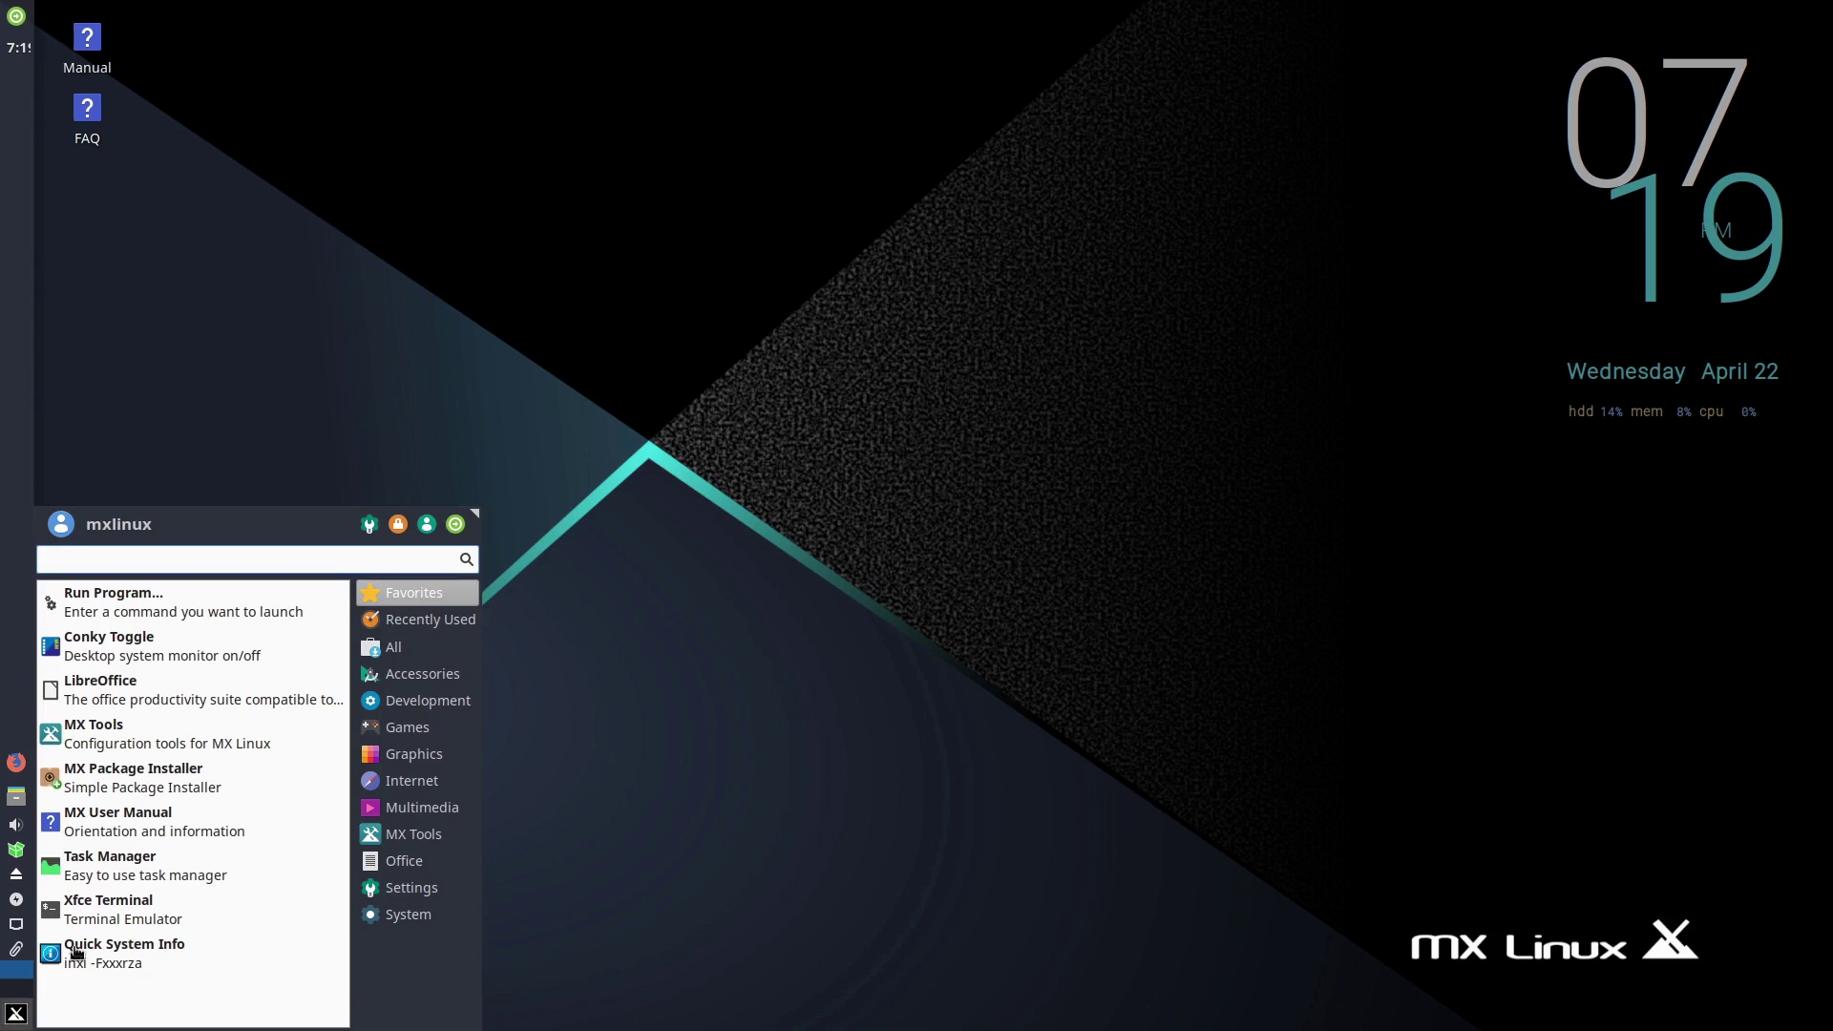
{"action": "mouse_move", "coordinate": [406, 671]}
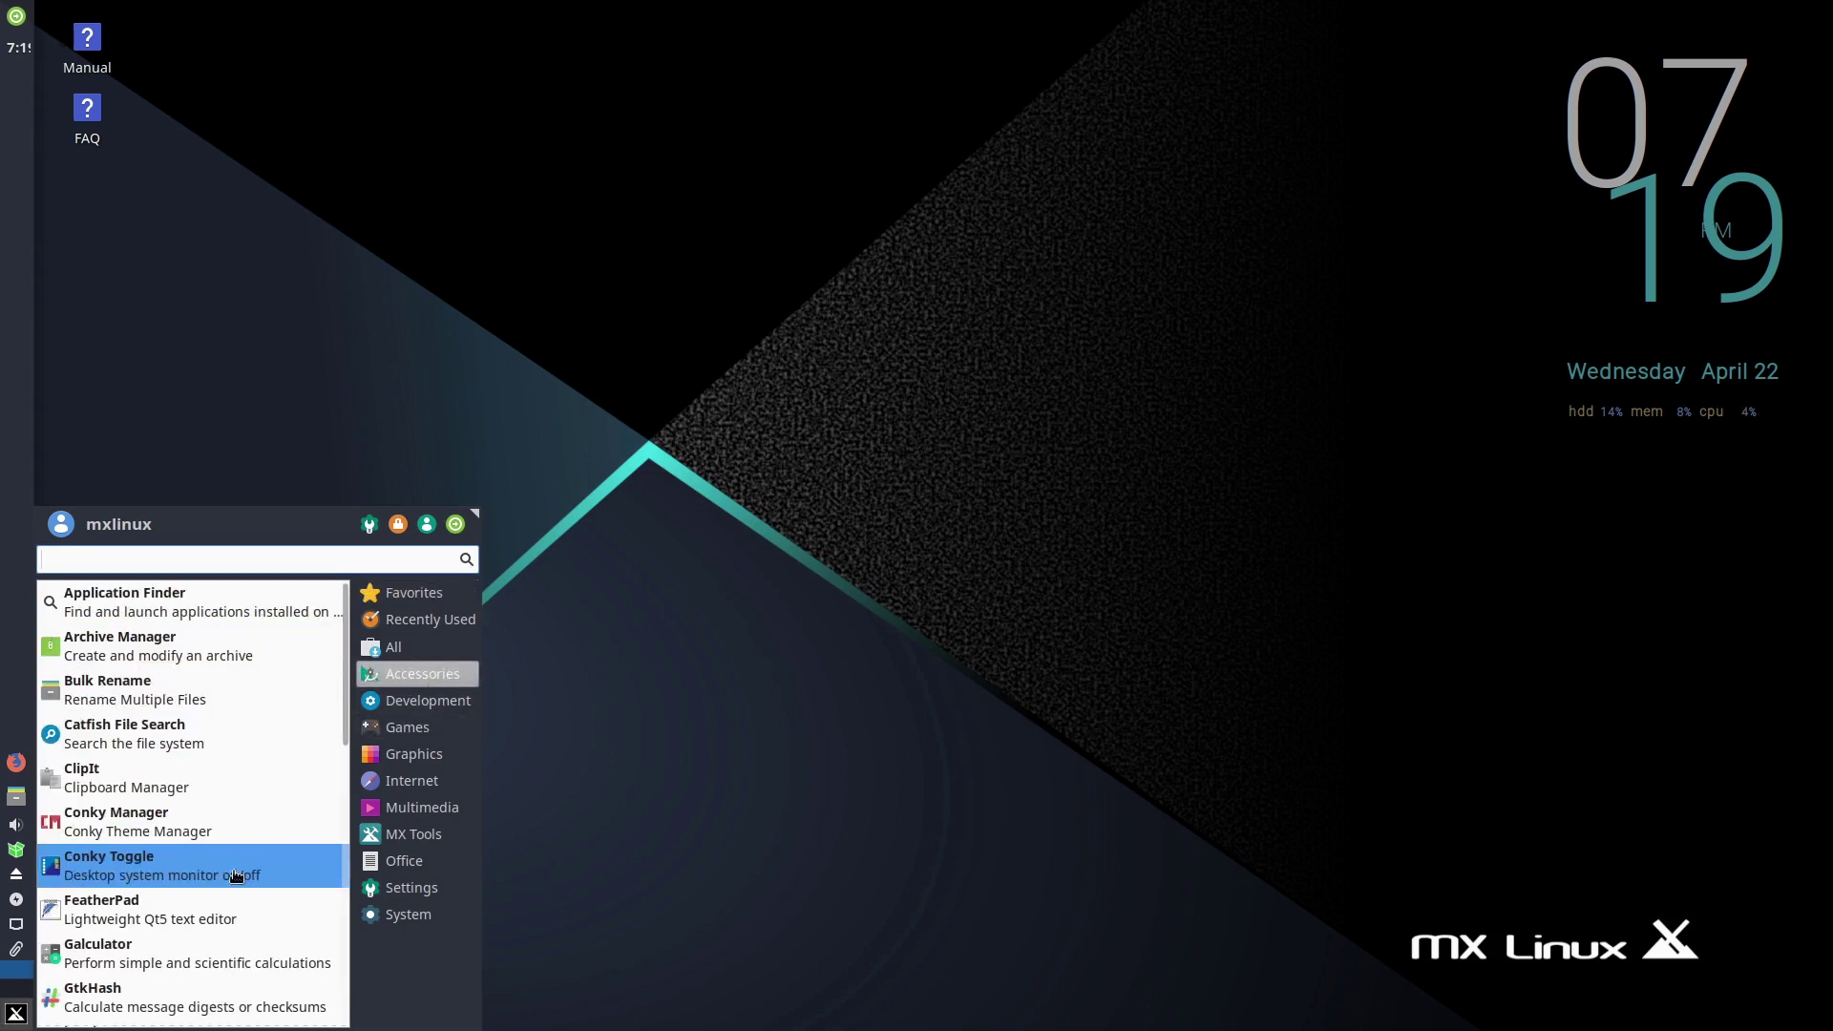
{"action": "scroll", "coordinate": [229, 840], "scroll_direction": "down", "scroll_amount": 4}
{"action": "scroll", "coordinate": [192, 981], "scroll_direction": "down", "scroll_amount": 5}
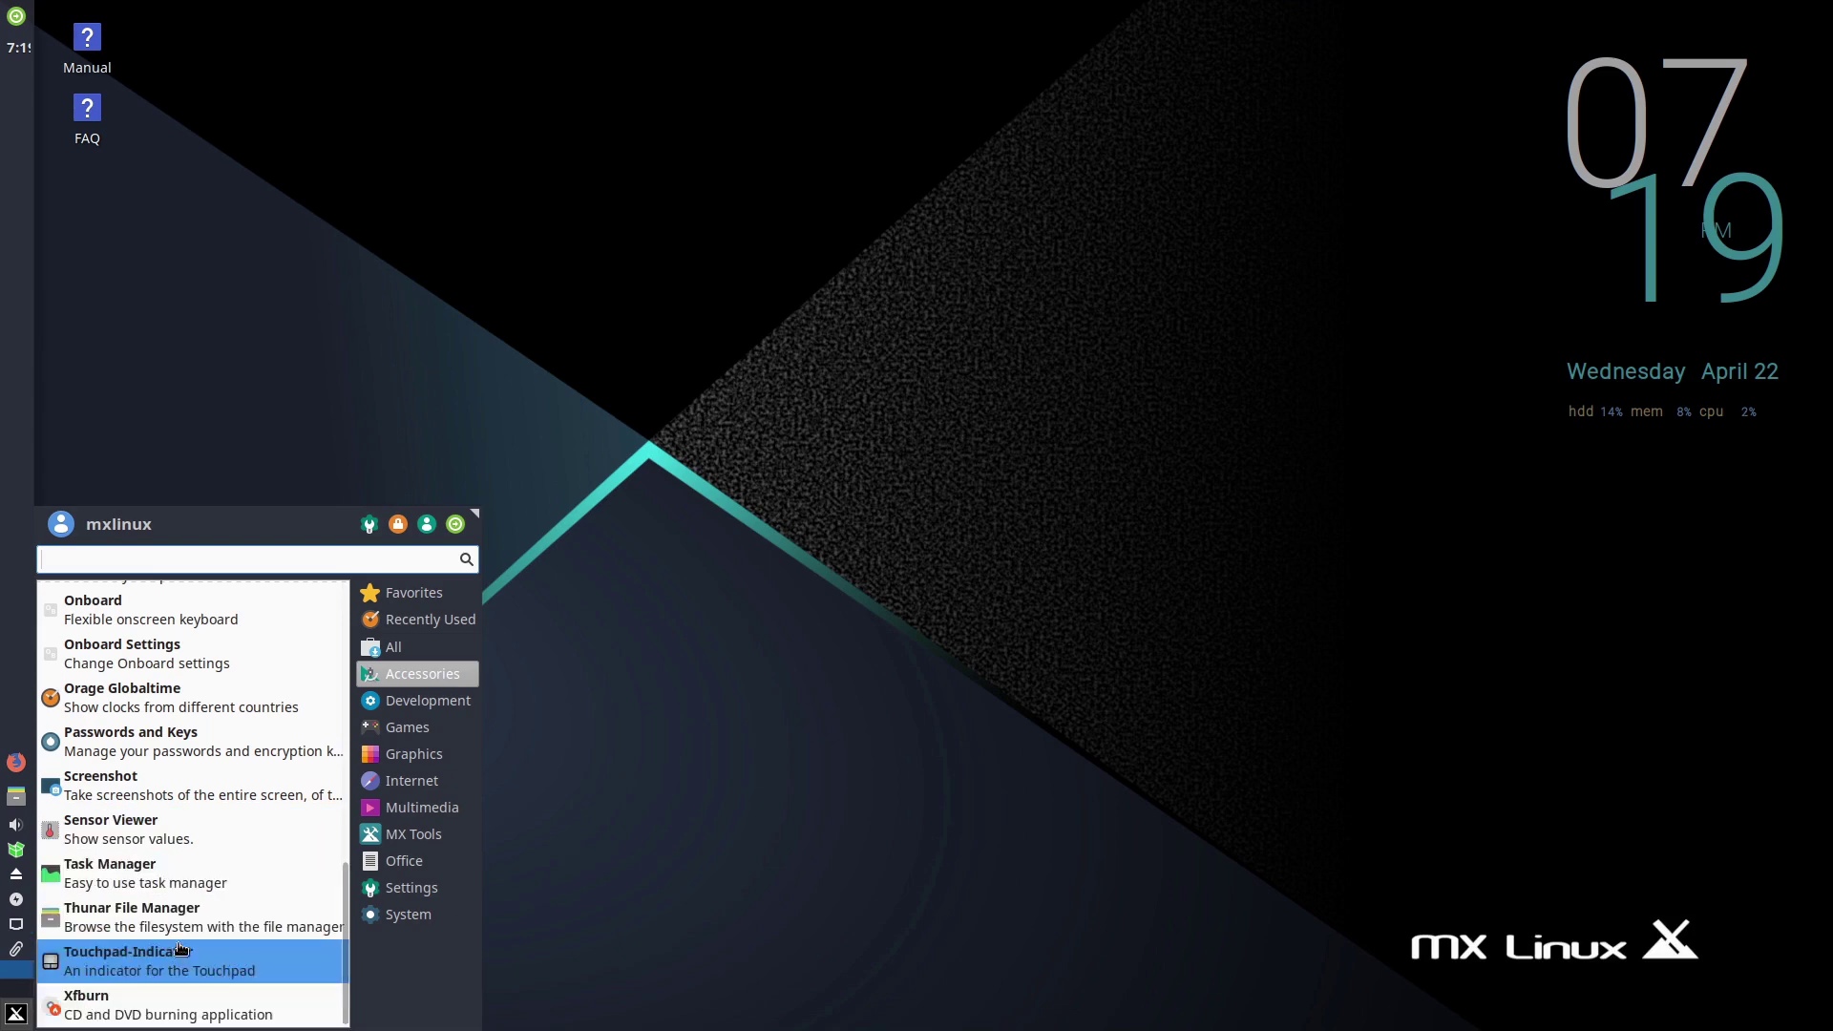
{"action": "scroll", "coordinate": [182, 916], "scroll_direction": "up", "scroll_amount": 7}
- Browse Development, Games, Internet, Graphics, Multimedia, MX Tools and Office apps, then open the Settings manager
{"action": "left_click", "coordinate": [397, 700]}
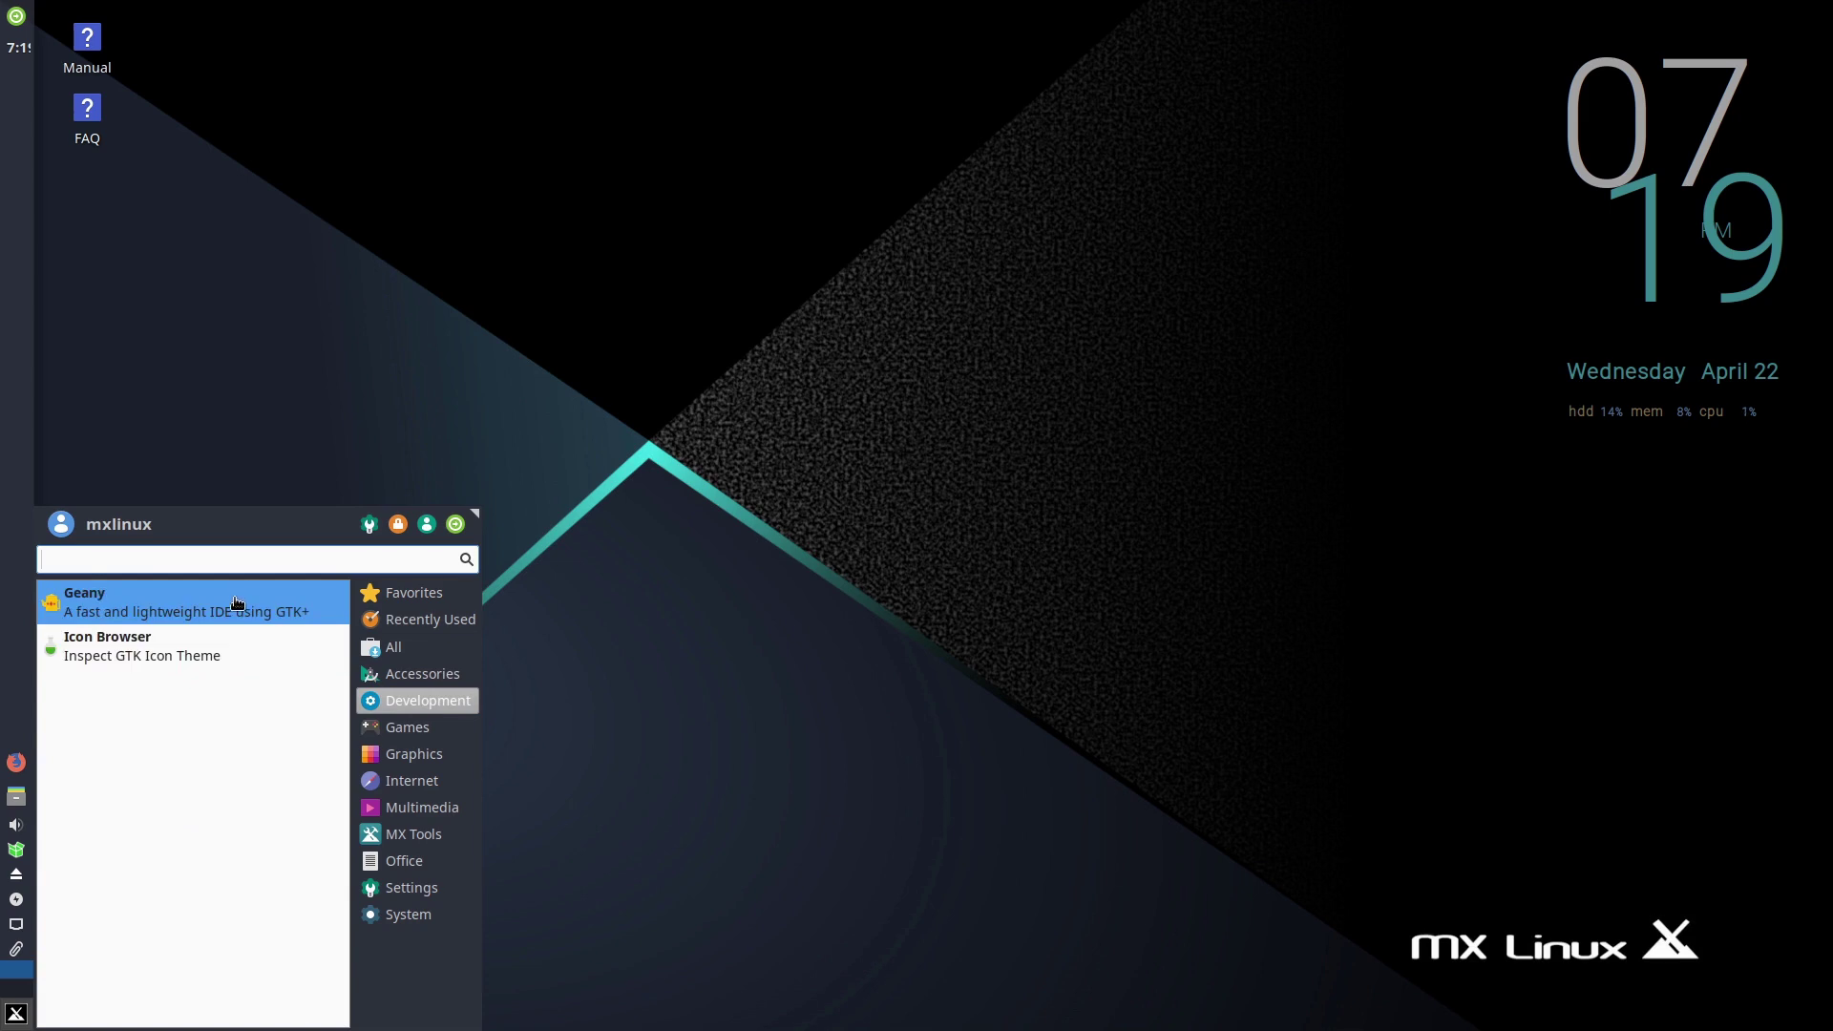
{"action": "left_click", "coordinate": [384, 728]}
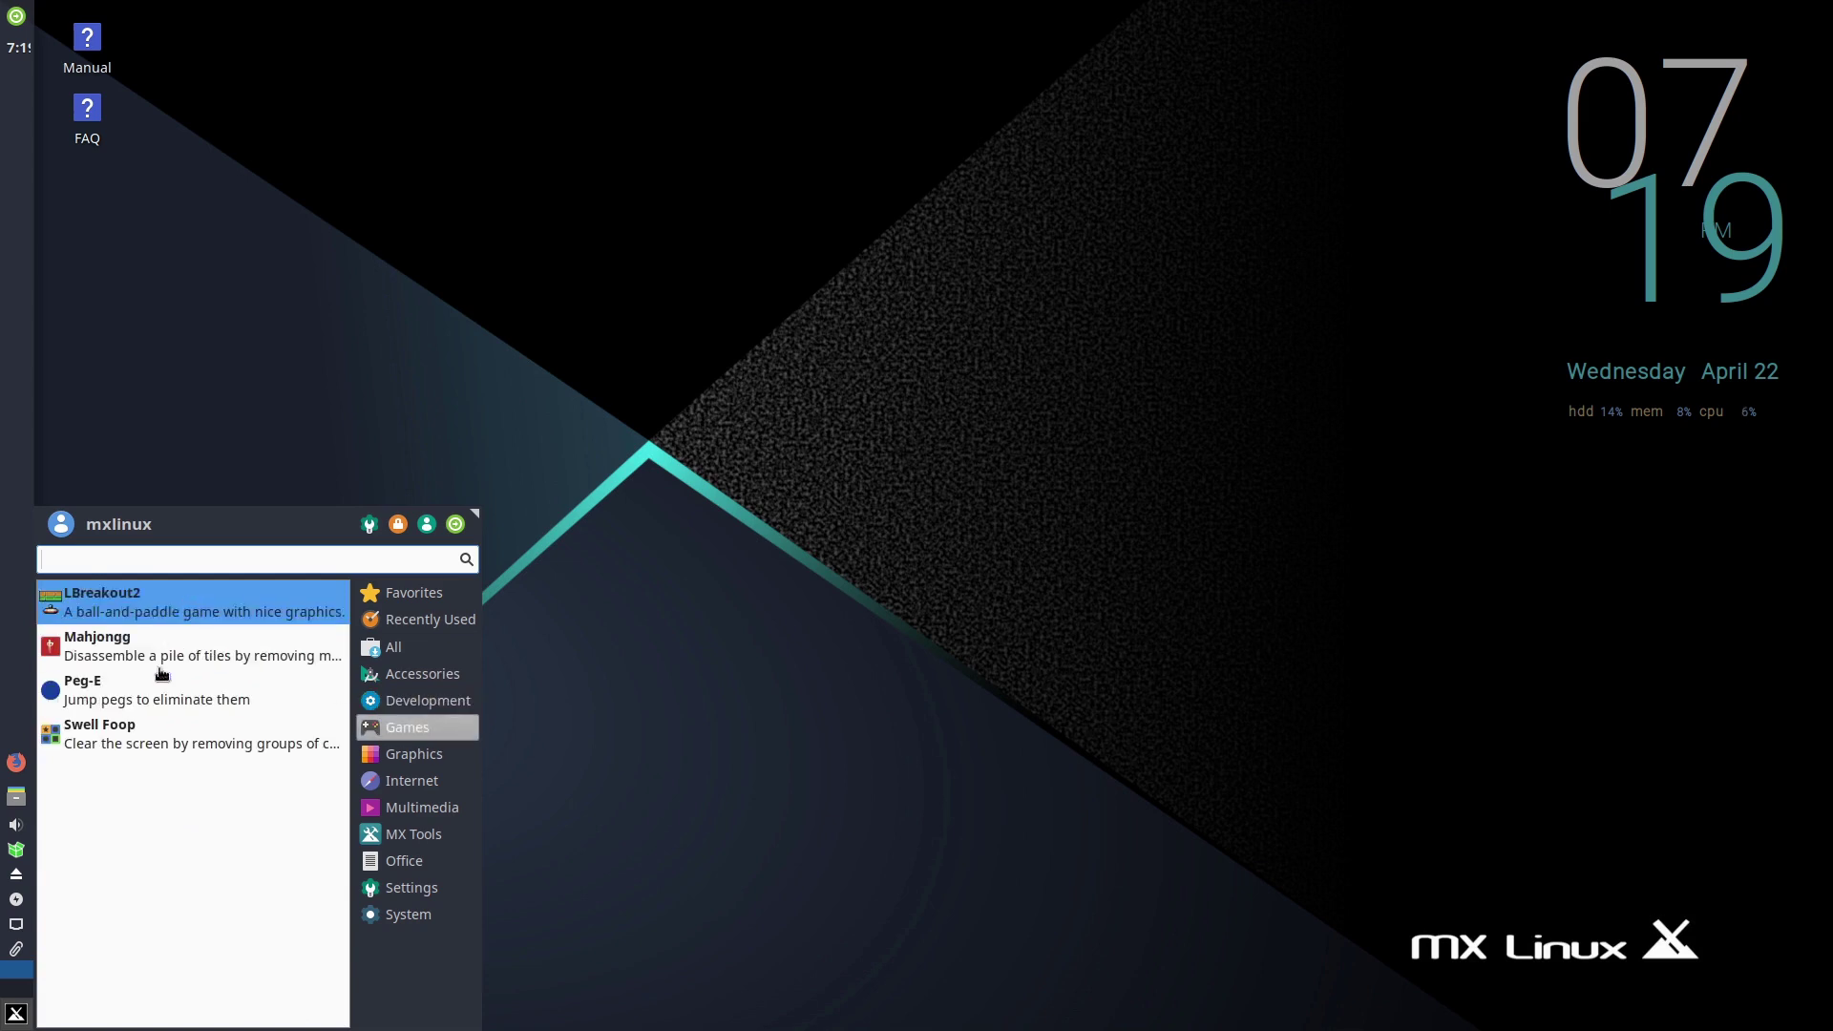
{"action": "left_click", "coordinate": [406, 779]}
{"action": "left_click", "coordinate": [404, 761]}
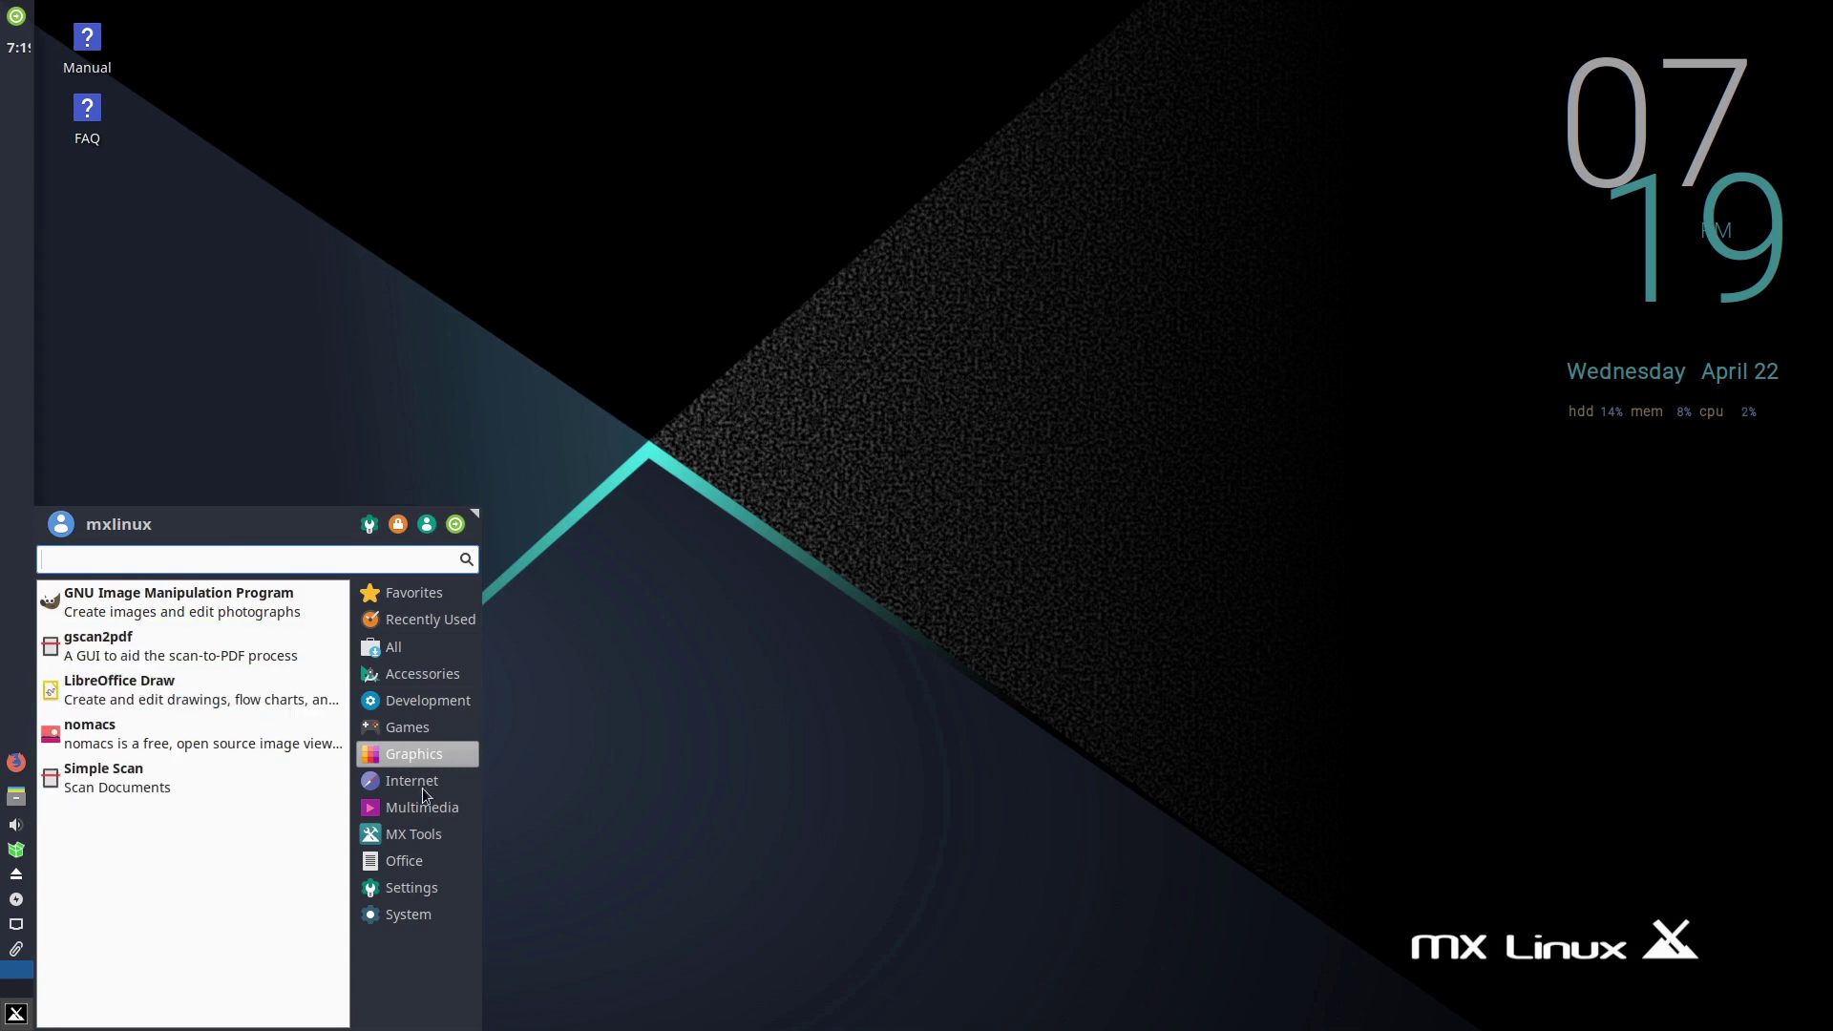
{"action": "left_click", "coordinate": [449, 779]}
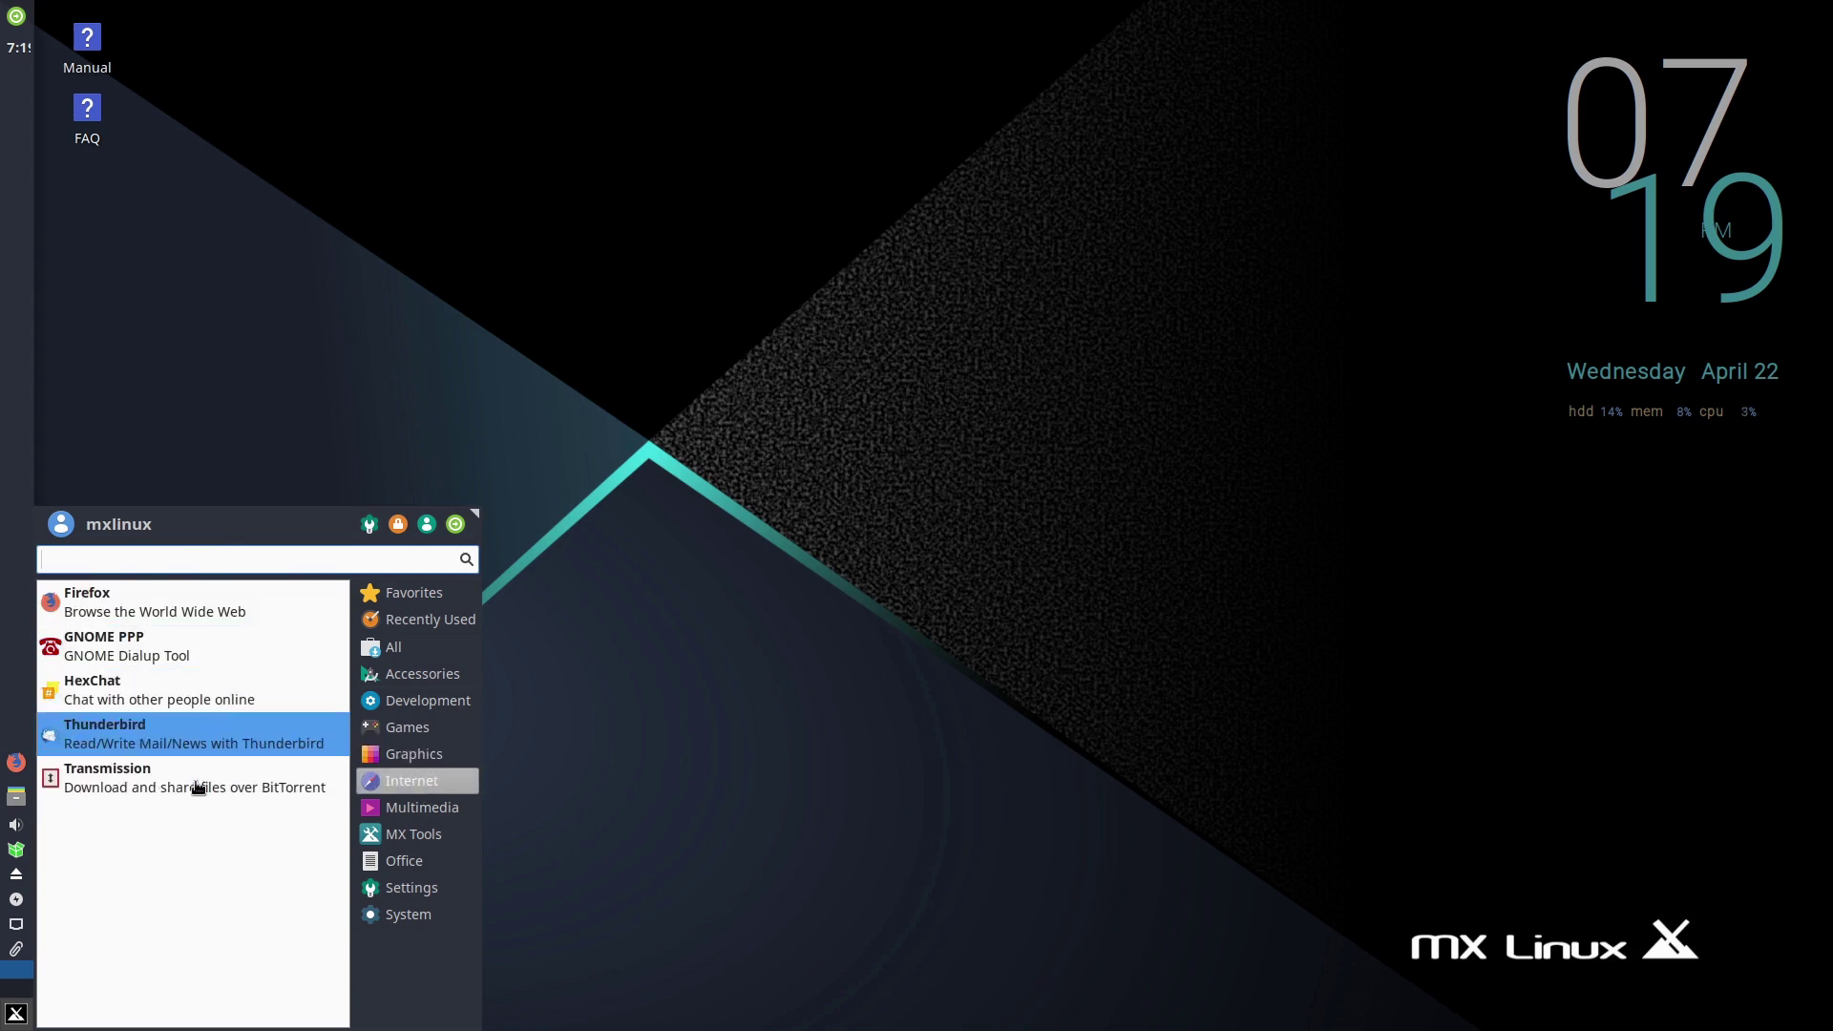
{"action": "left_click", "coordinate": [422, 807]}
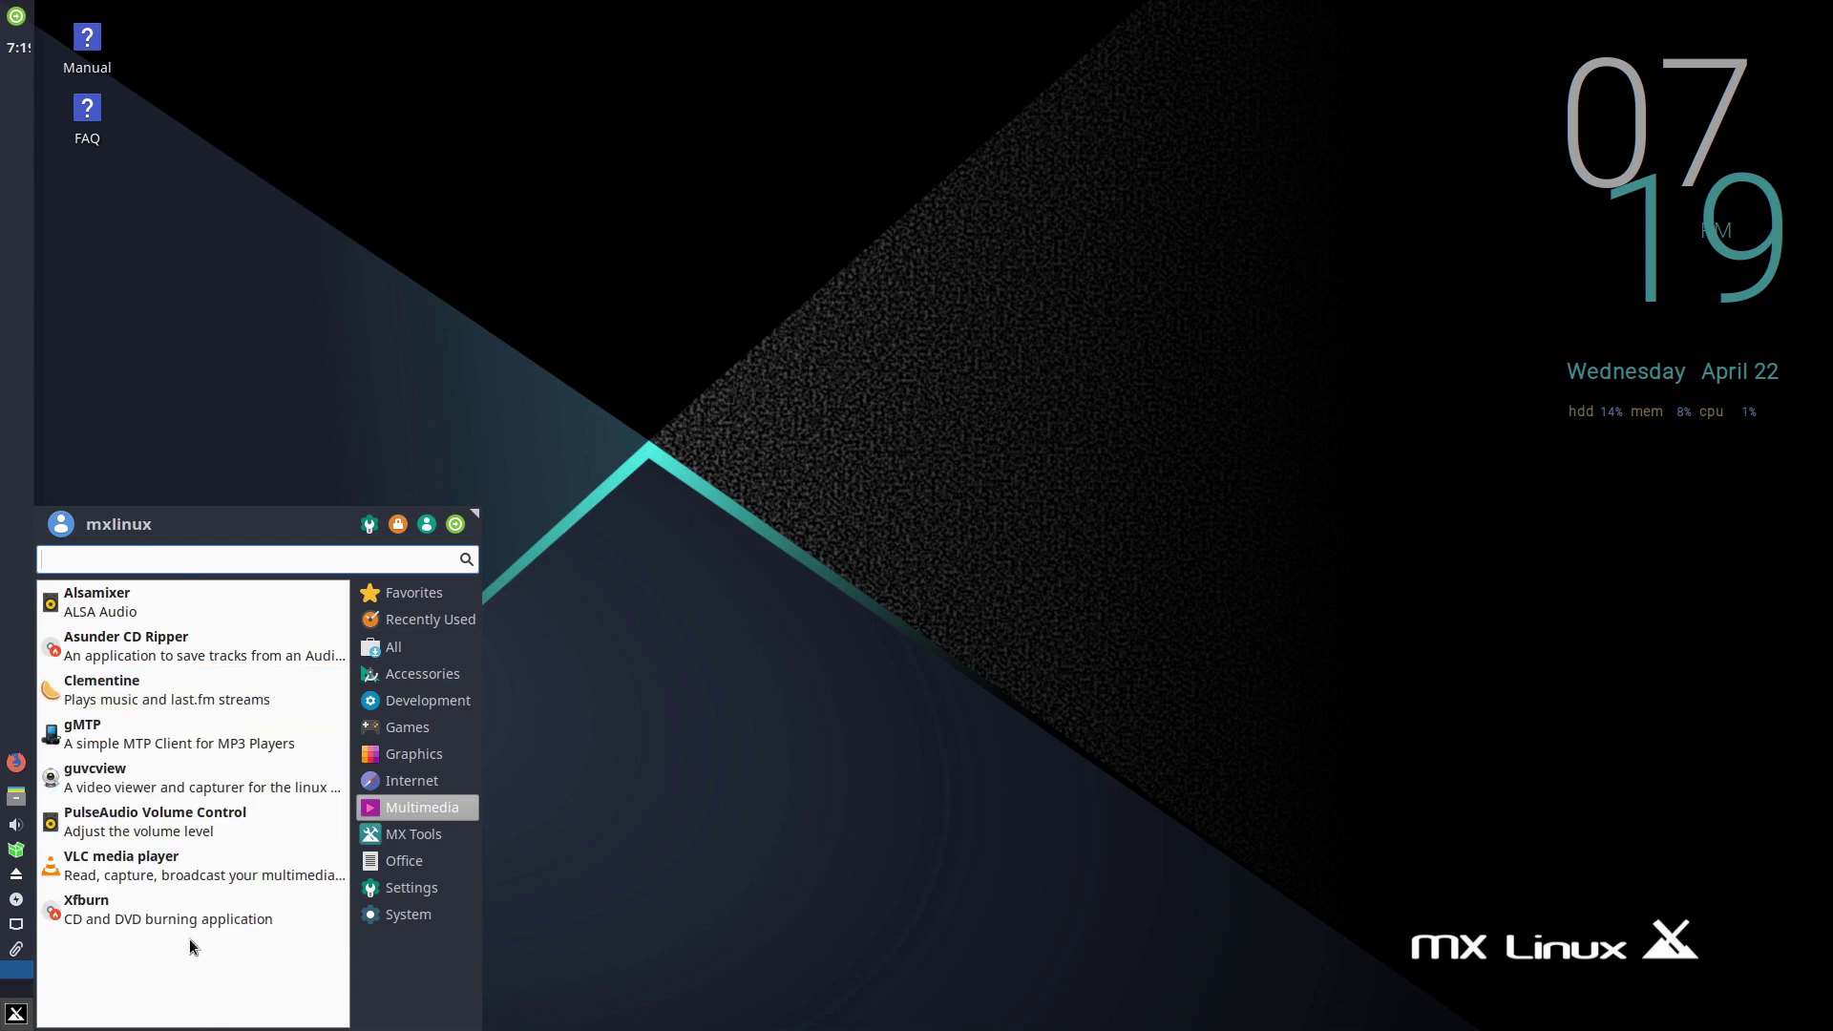
{"action": "left_click", "coordinate": [412, 780]}
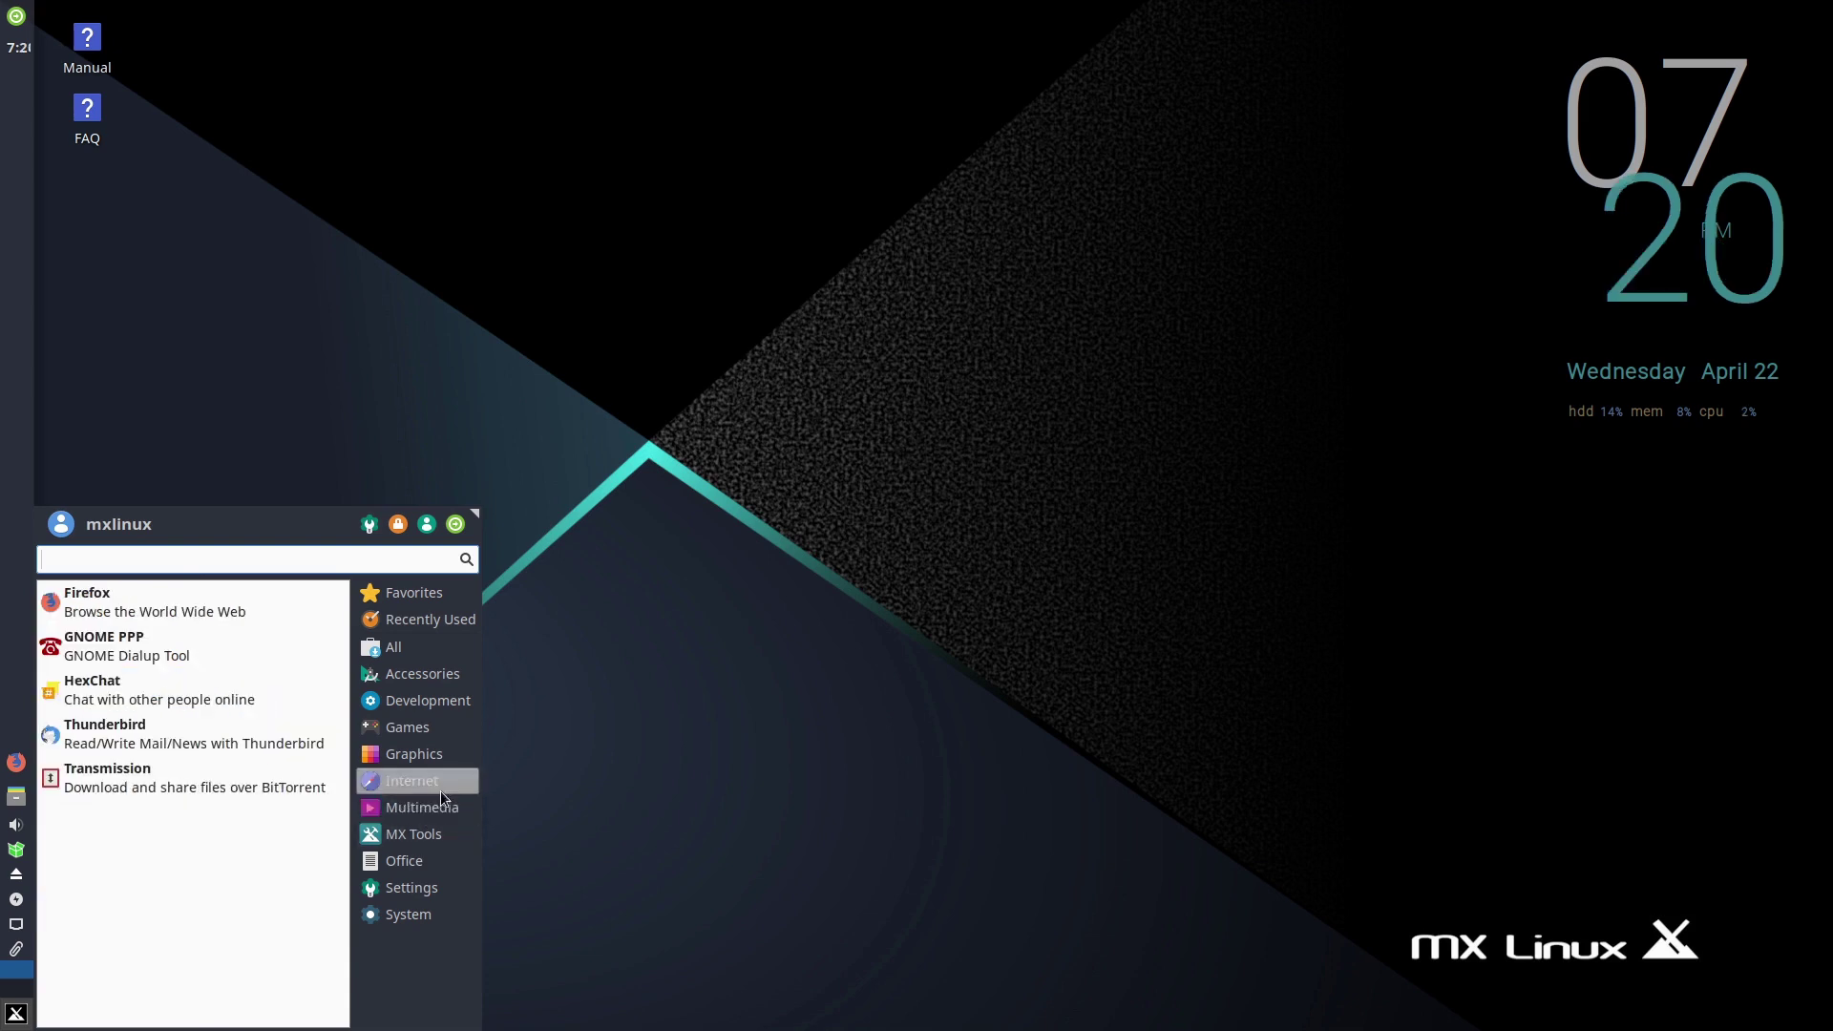
{"action": "left_click", "coordinate": [406, 835]}
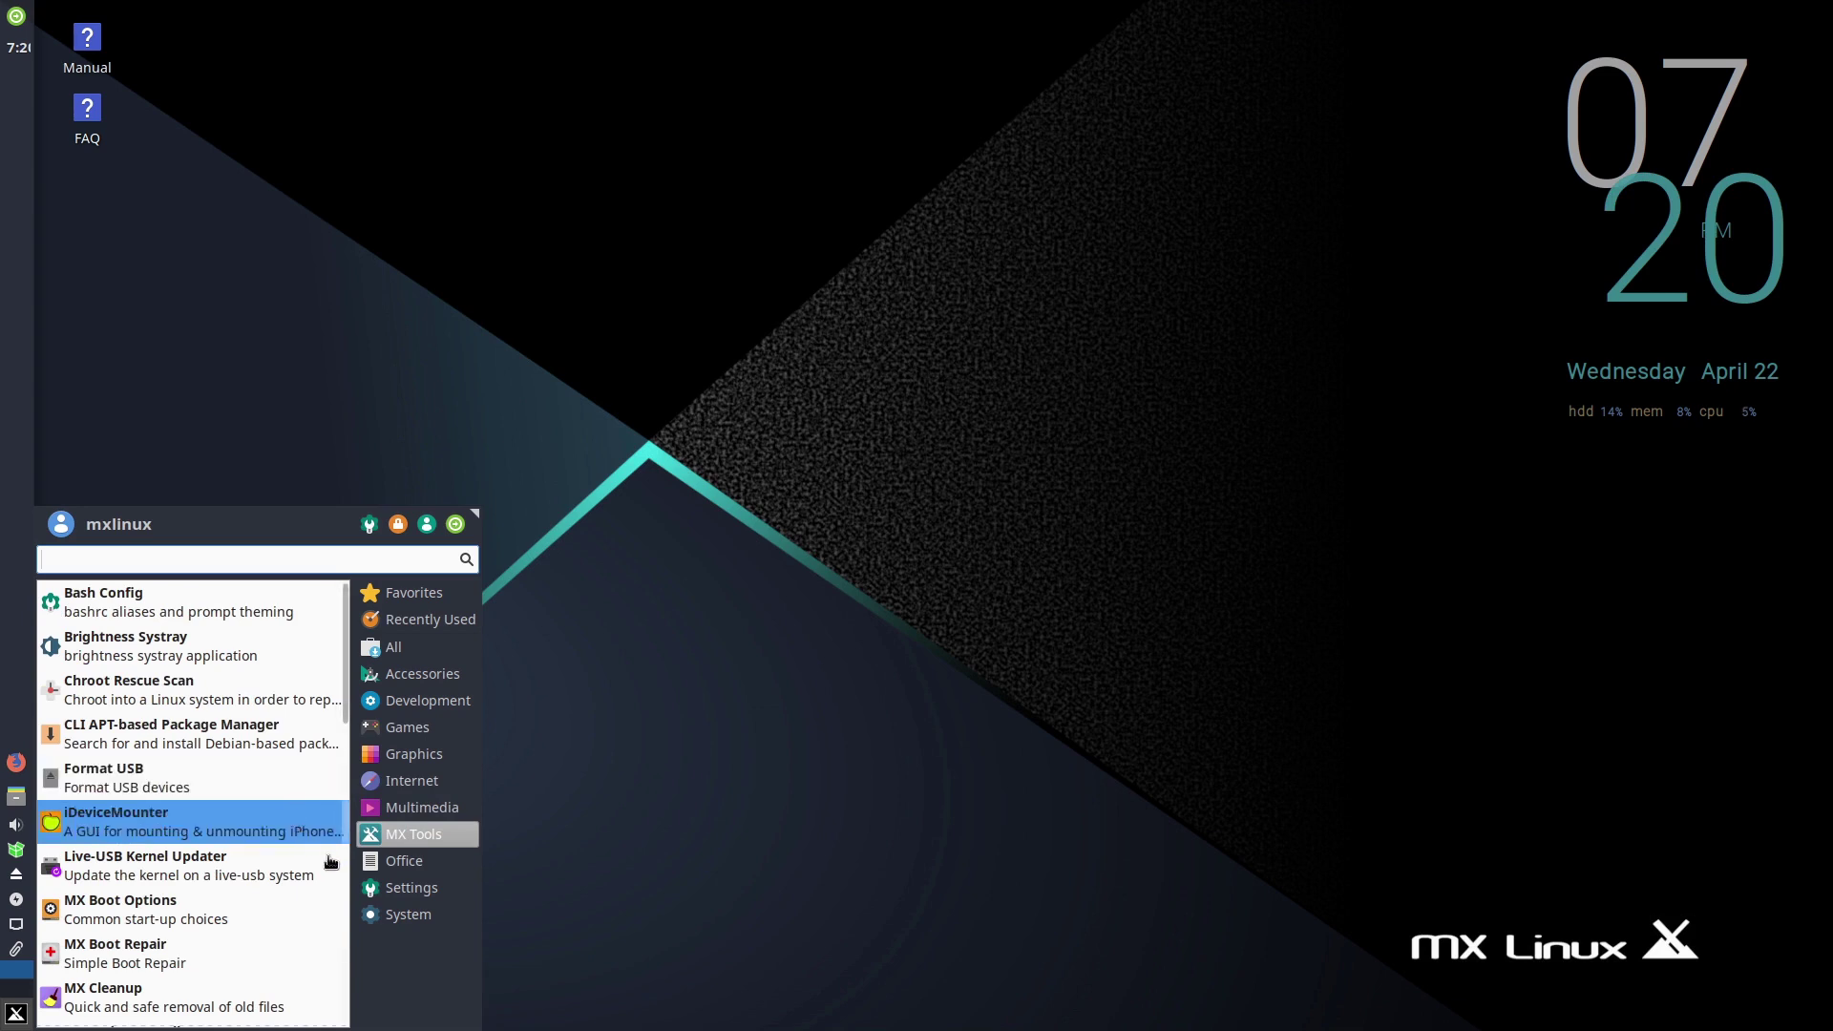
{"action": "left_click", "coordinate": [402, 864]}
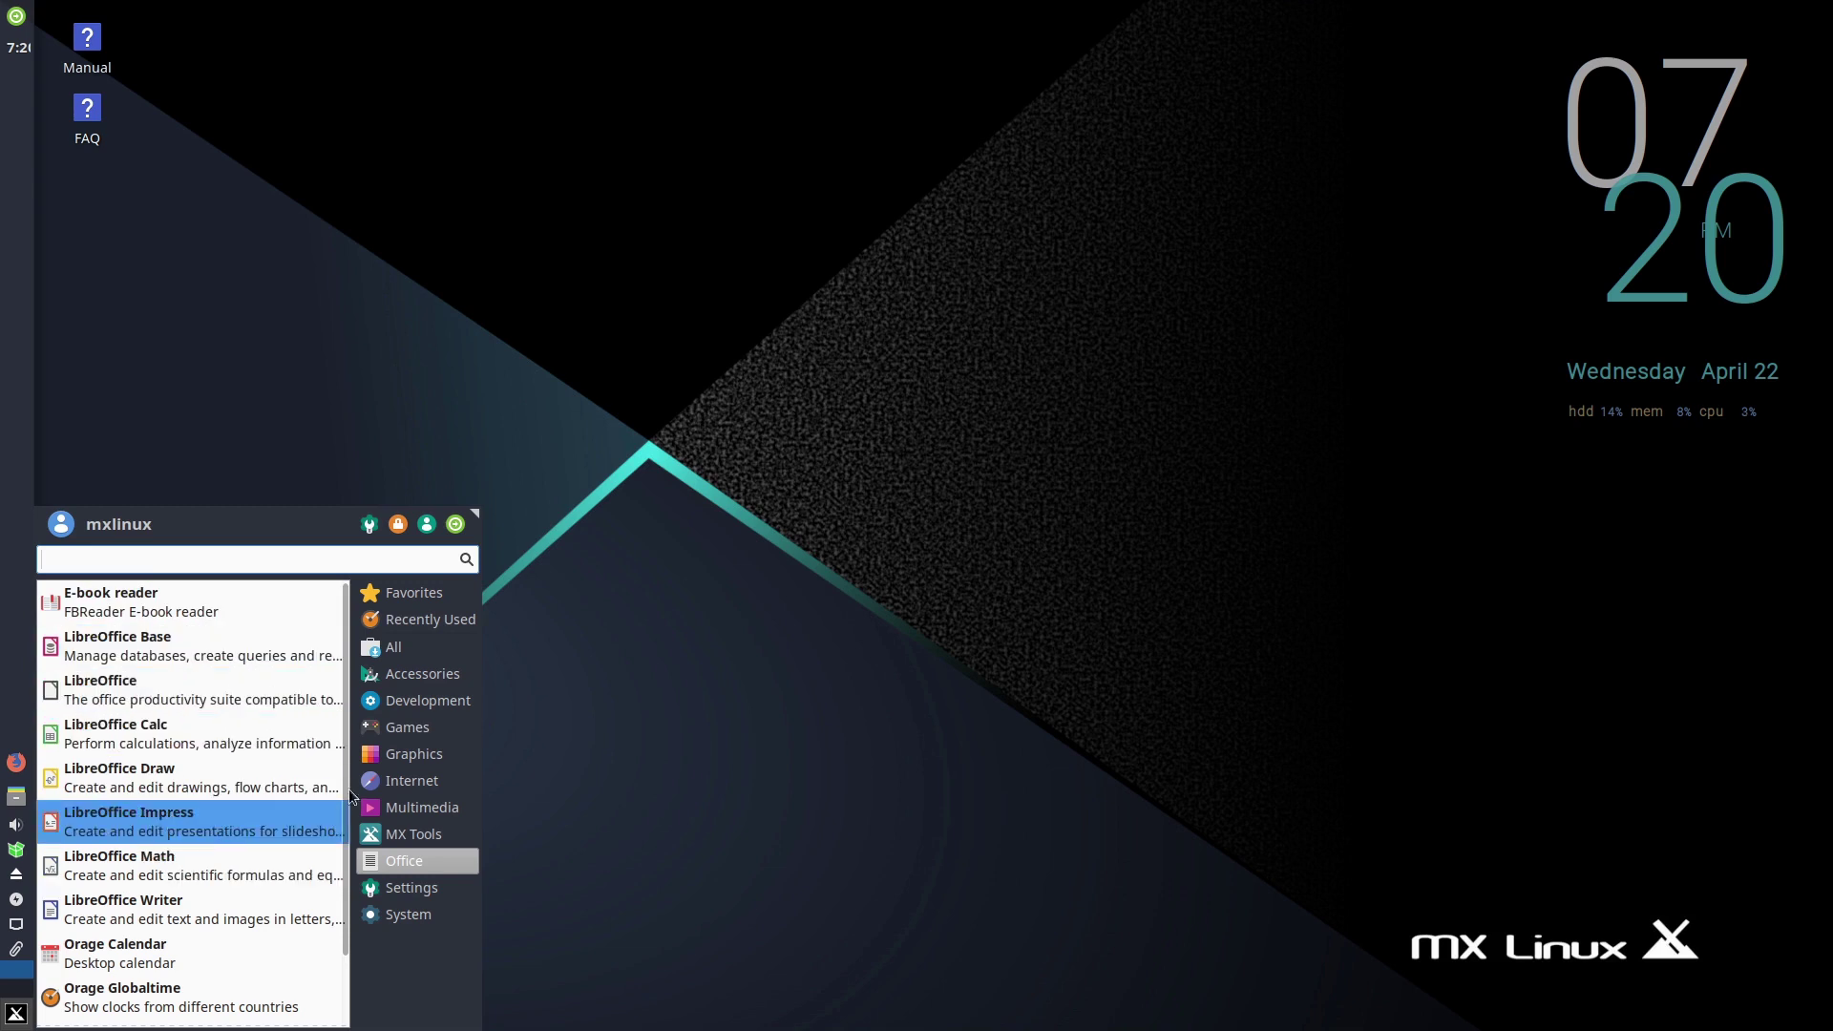
{"action": "mouse_move", "coordinate": [403, 890]}
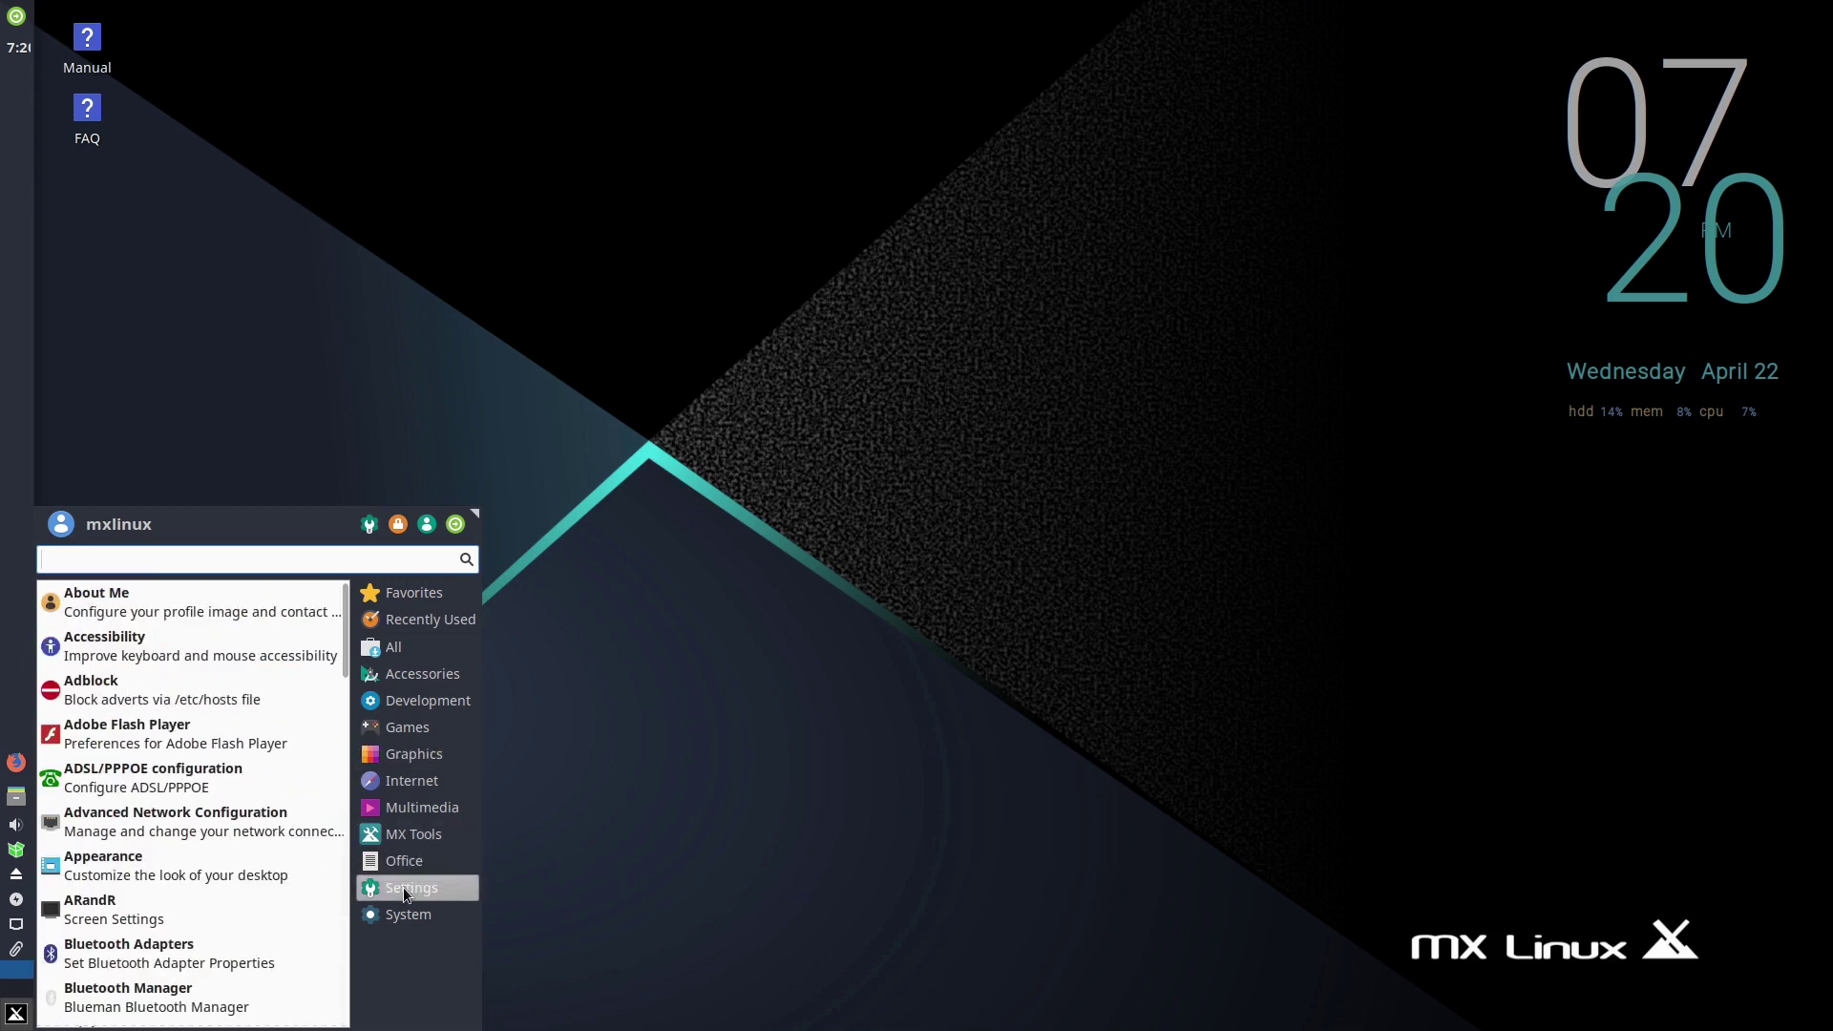
{"action": "left_click", "coordinate": [368, 525]}
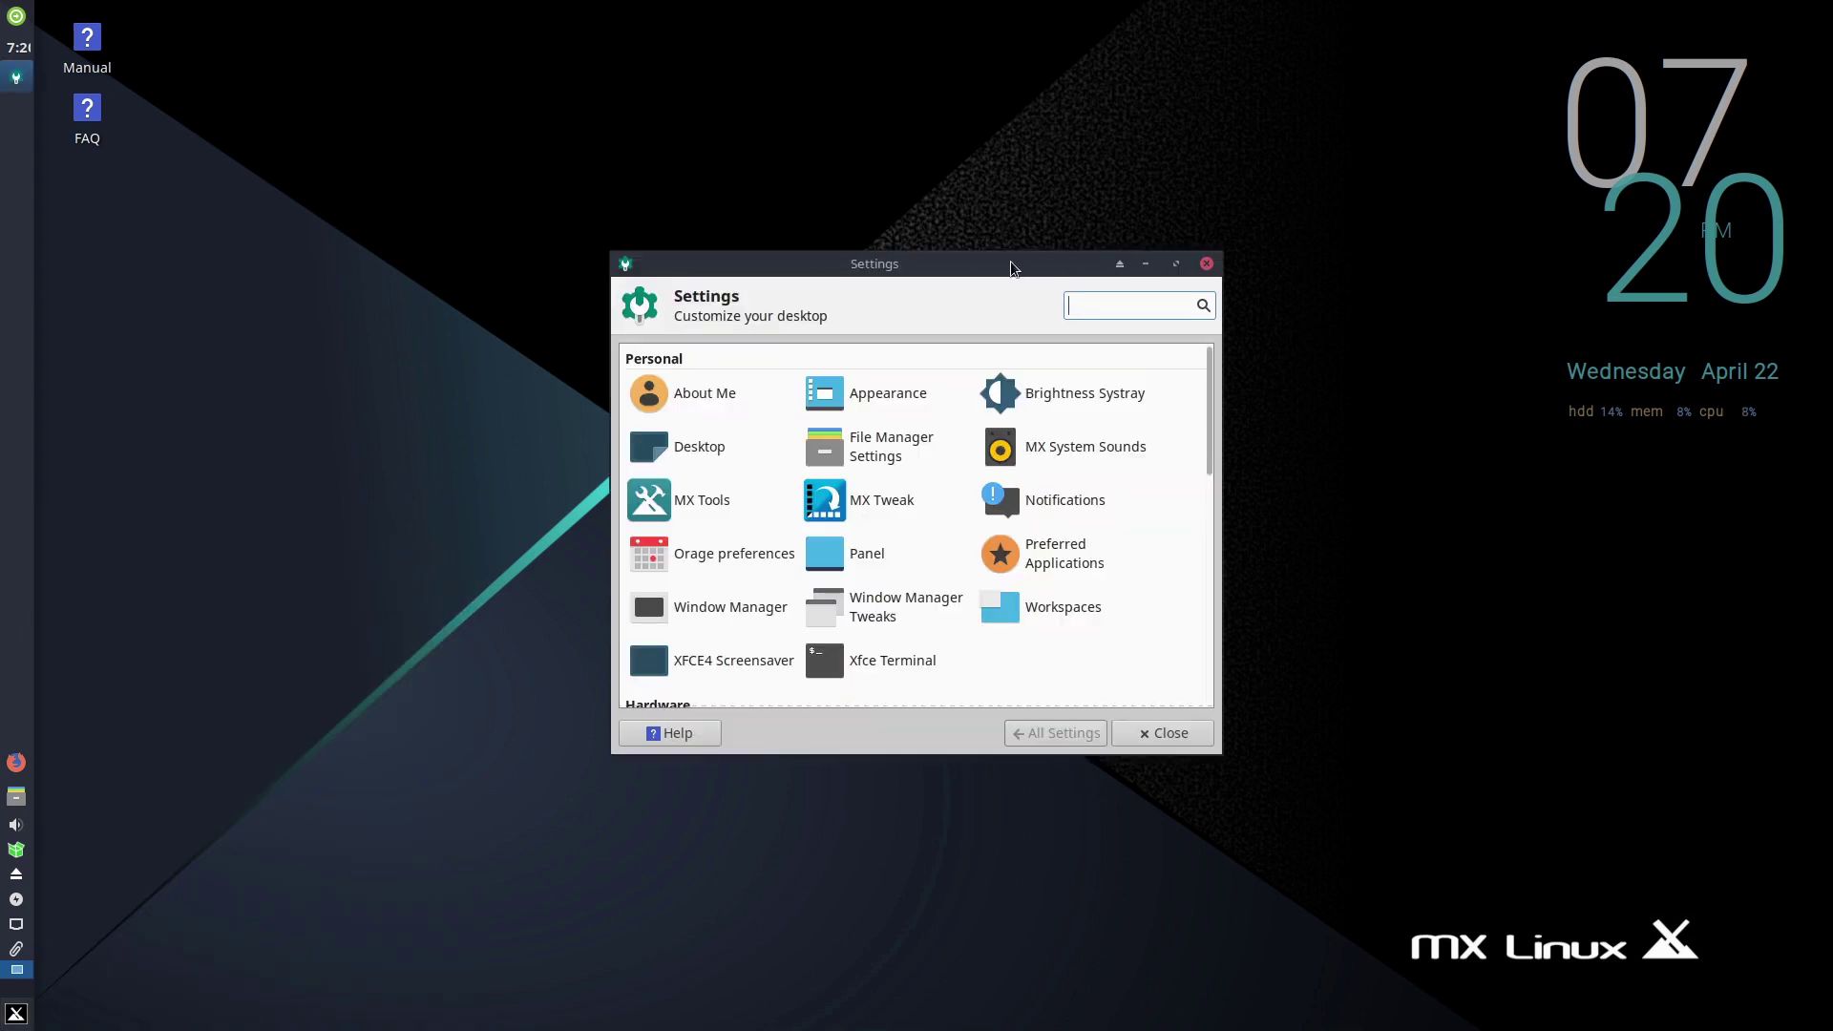
- Move and enlarge the Settings Manager to show all categories, then launch and close MX Tools
{"action": "left_click_drag", "start_coordinate": [1011, 267], "coordinate": [897, 104]}
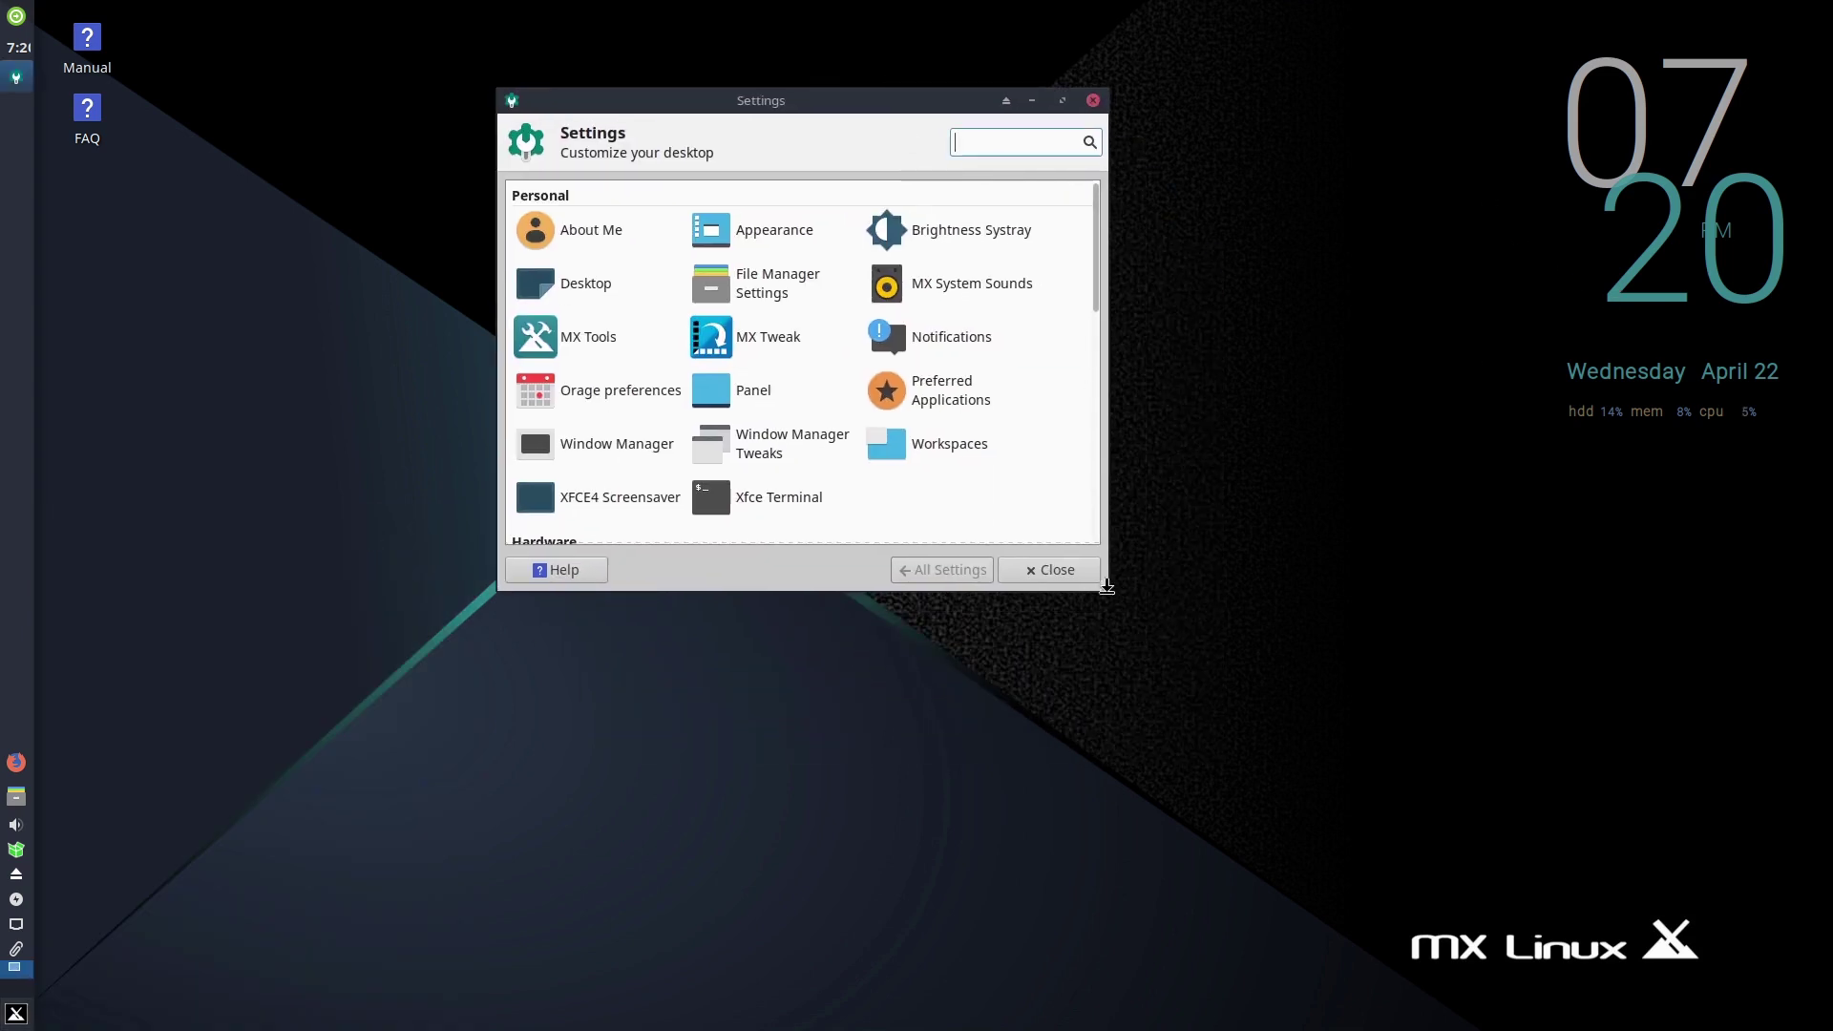
{"action": "left_click_drag", "start_coordinate": [1107, 586], "coordinate": [1262, 921]}
{"action": "scroll", "coordinate": [719, 499], "scroll_direction": "down", "scroll_amount": 5}
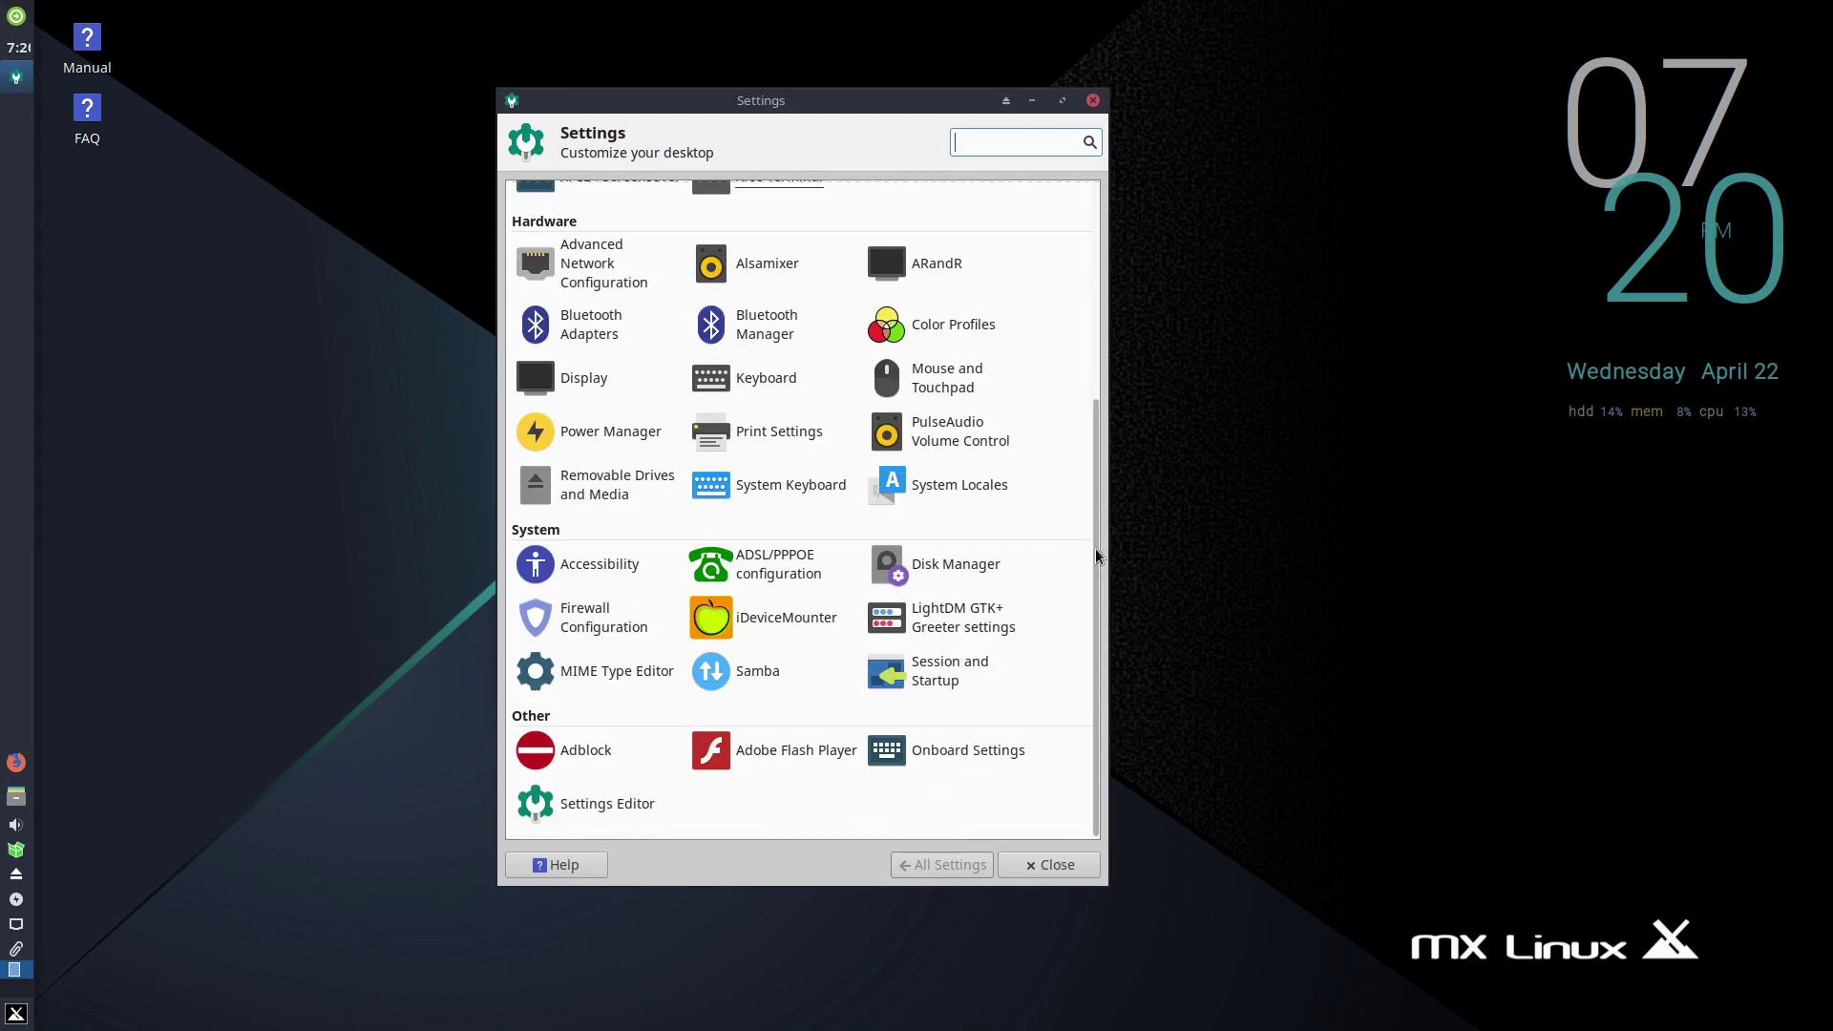
{"action": "left_click_drag", "start_coordinate": [1097, 556], "coordinate": [1191, 777]}
{"action": "scroll", "coordinate": [924, 401], "scroll_direction": "up", "scroll_amount": 5}
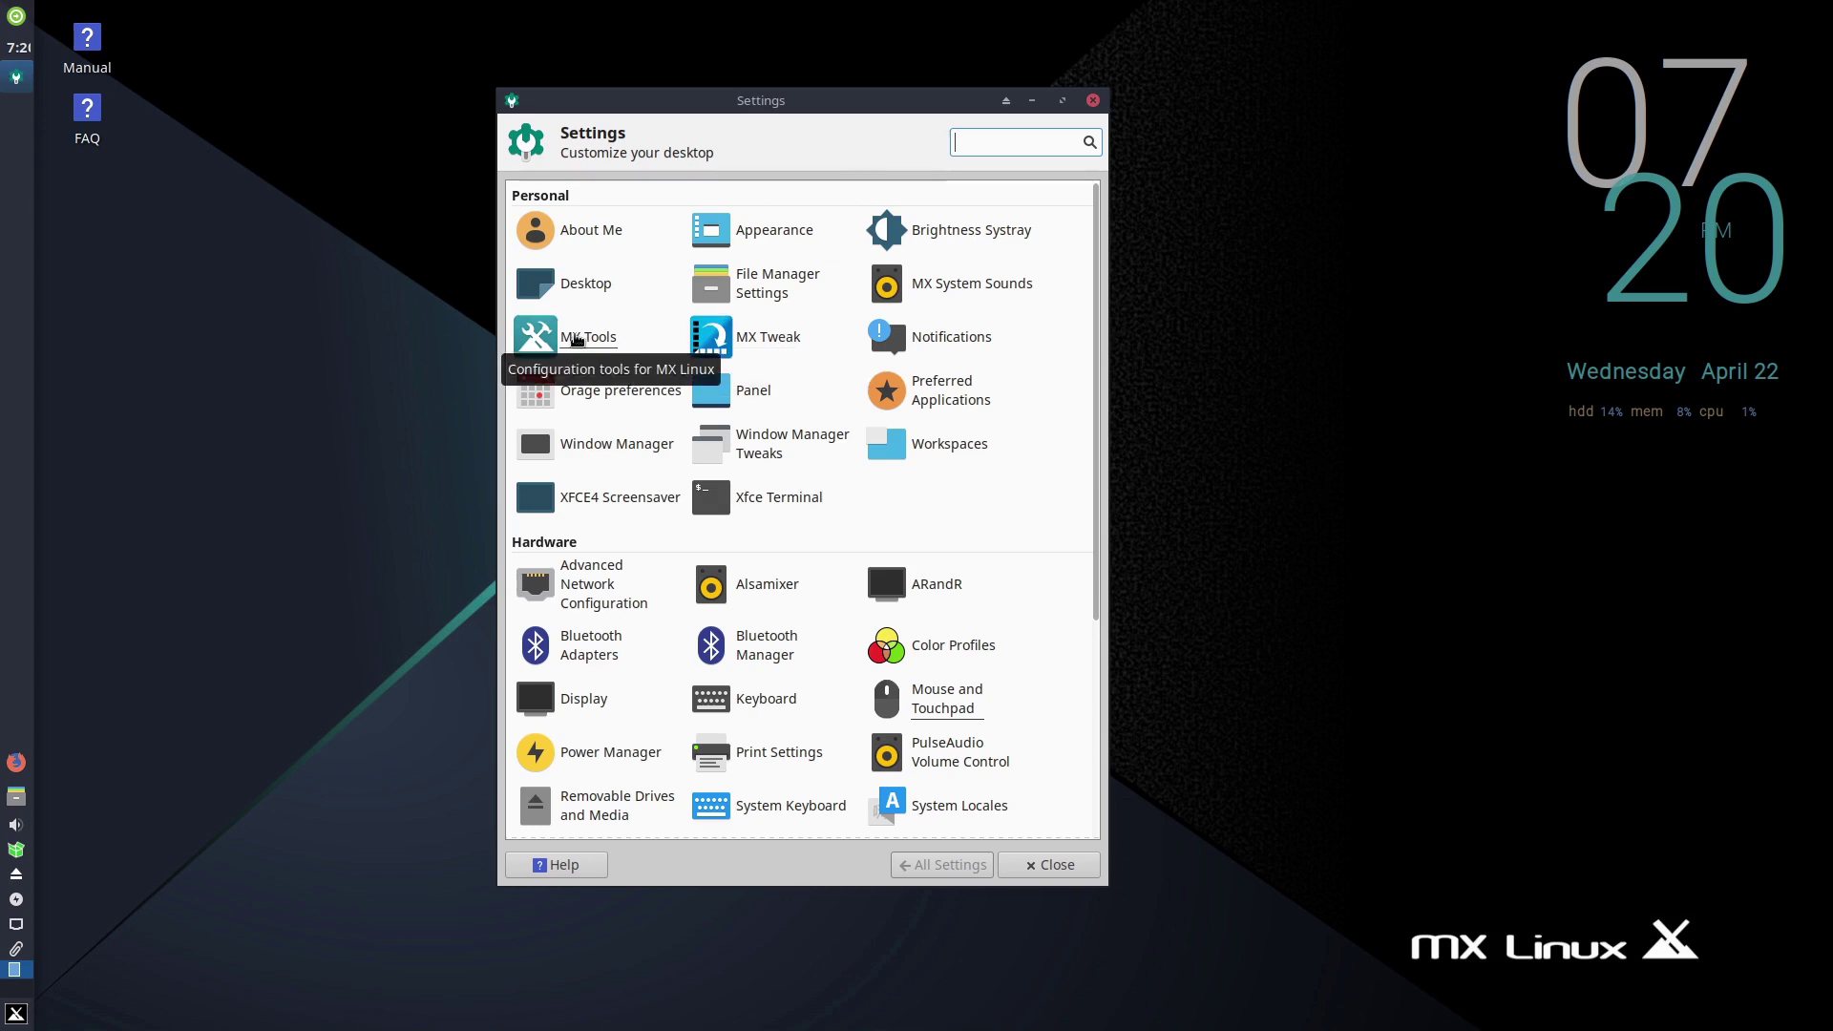
{"action": "left_click", "coordinate": [577, 341]}
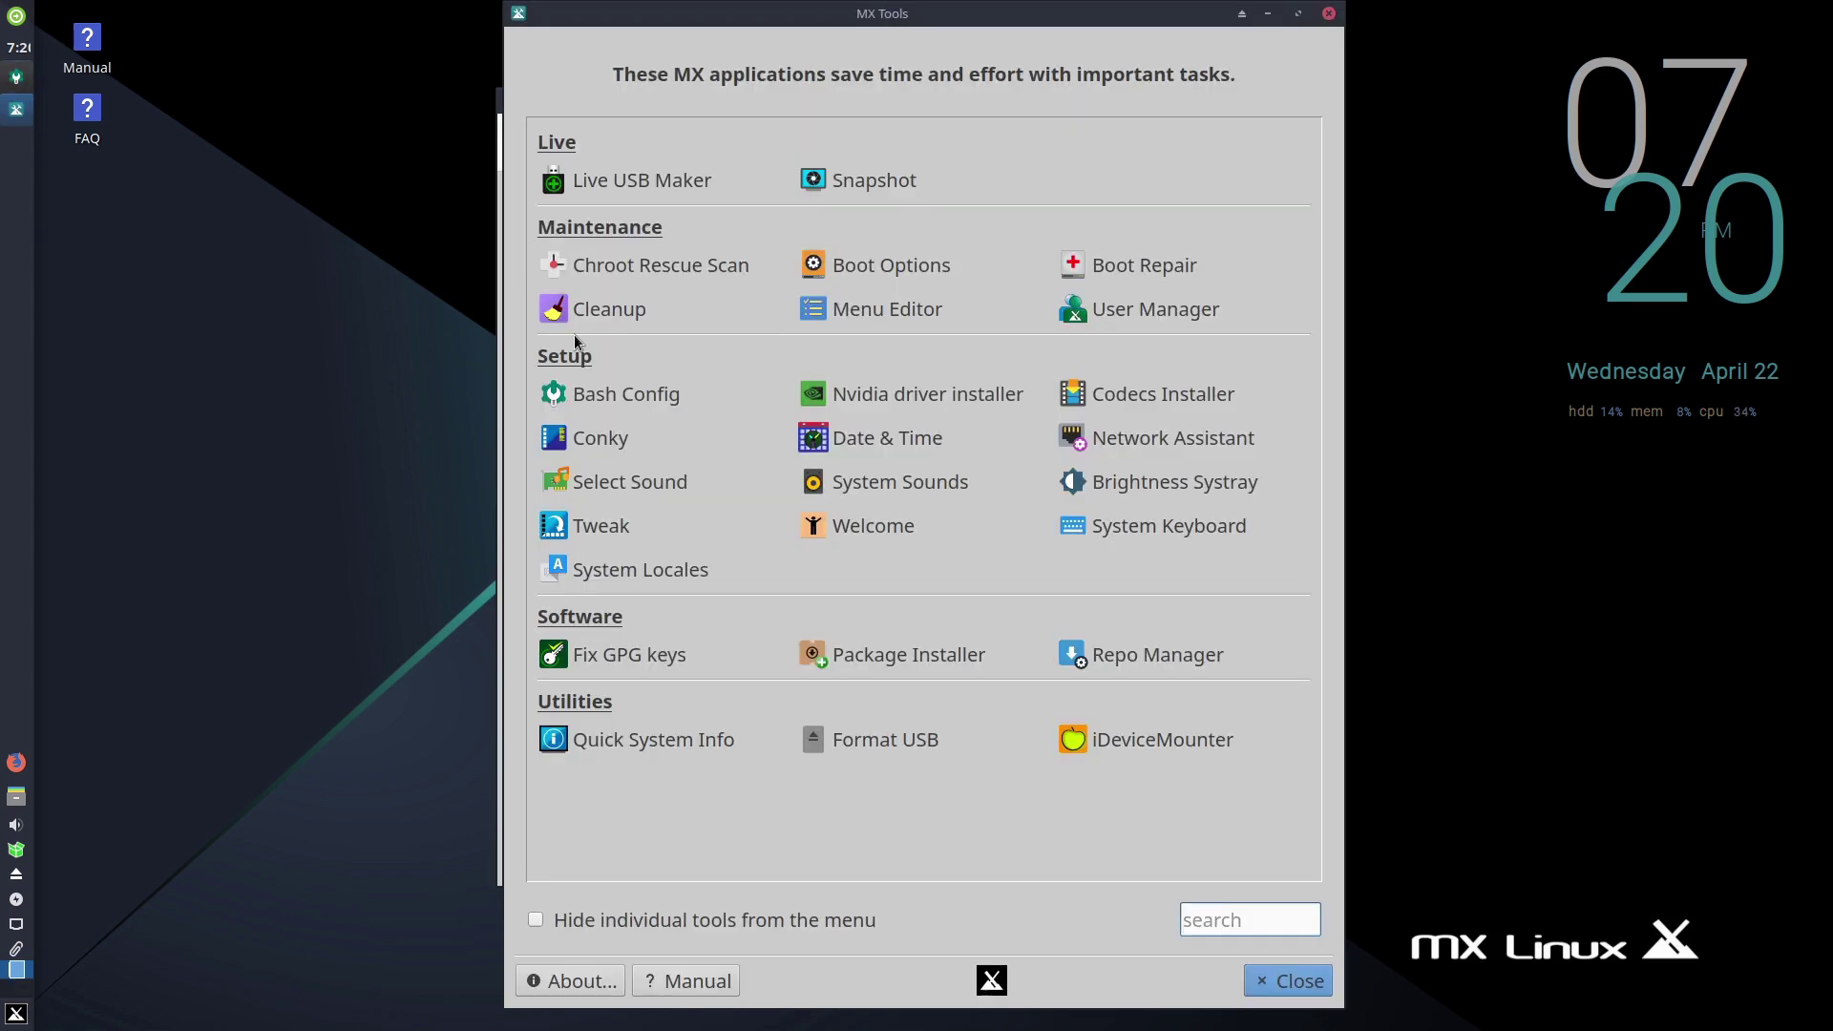
{"action": "left_click", "coordinate": [1329, 14]}
- Close the Settings Manager window
{"action": "left_click", "coordinate": [1102, 13]}
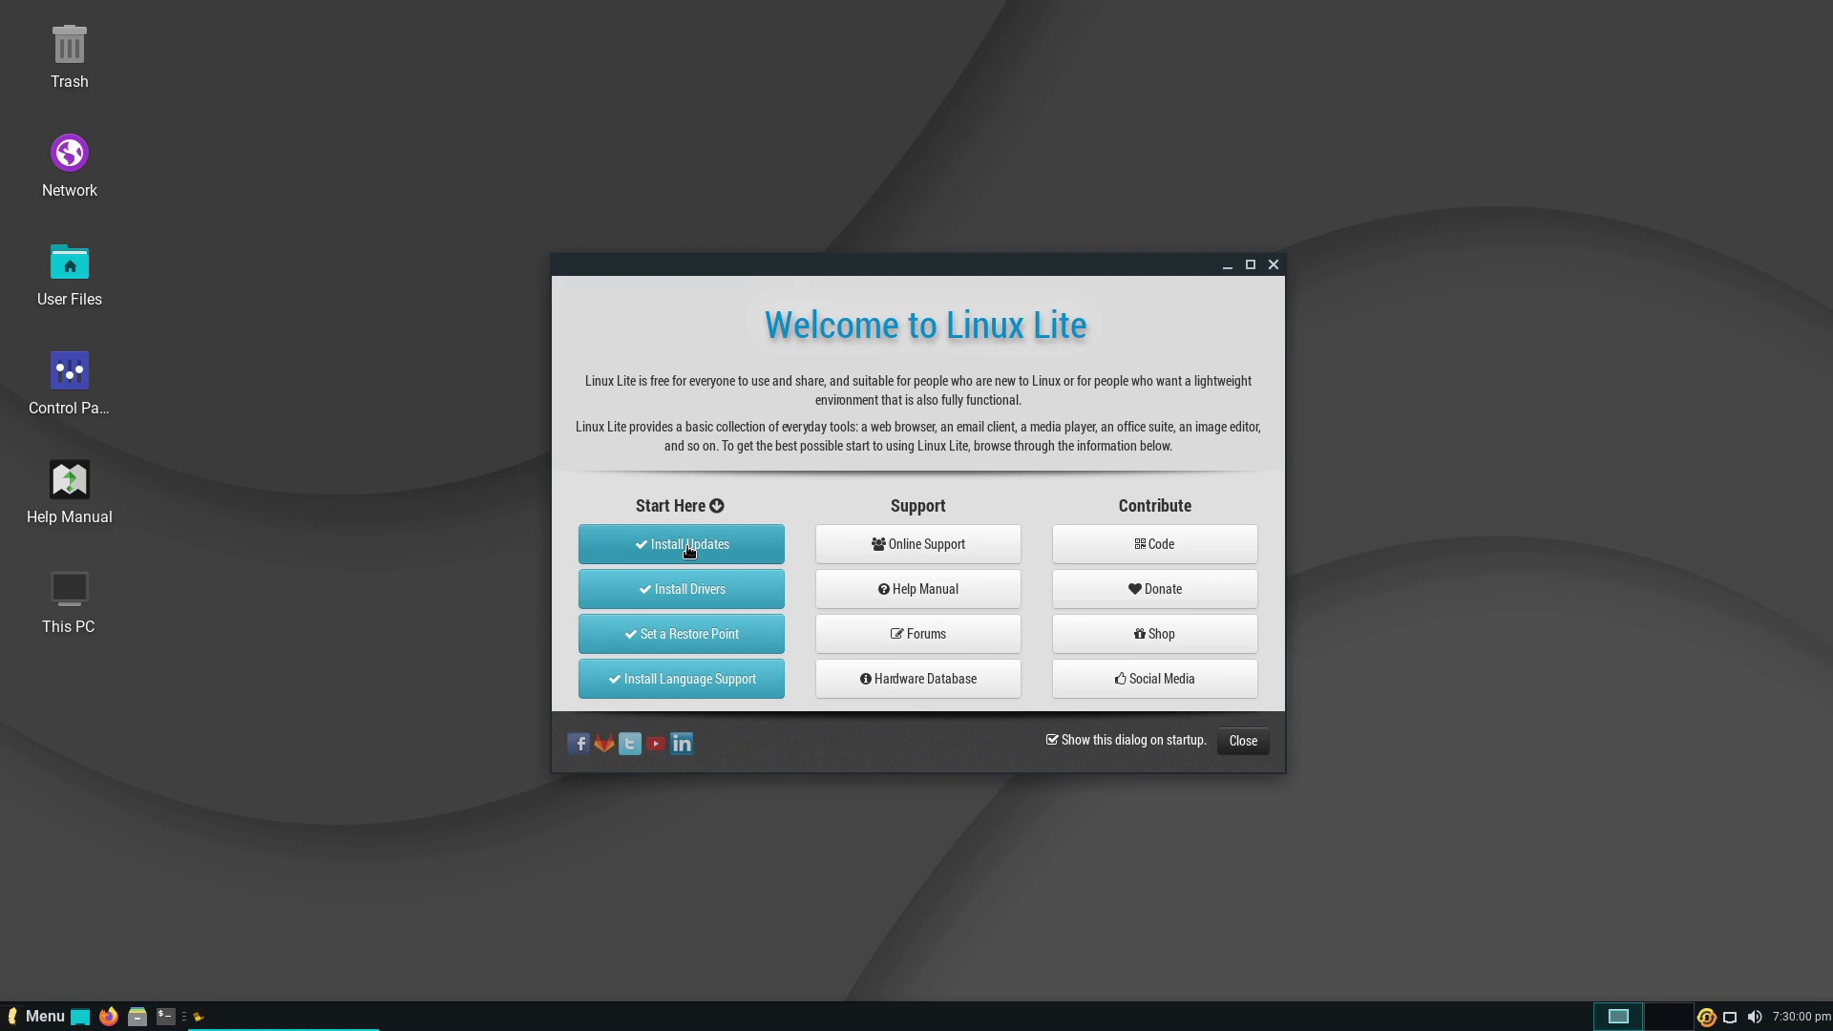
- Check the guide's driver step, go back to the Welcome to Linux Lite home page, and close it
{"action": "left_click", "coordinate": [738, 594]}
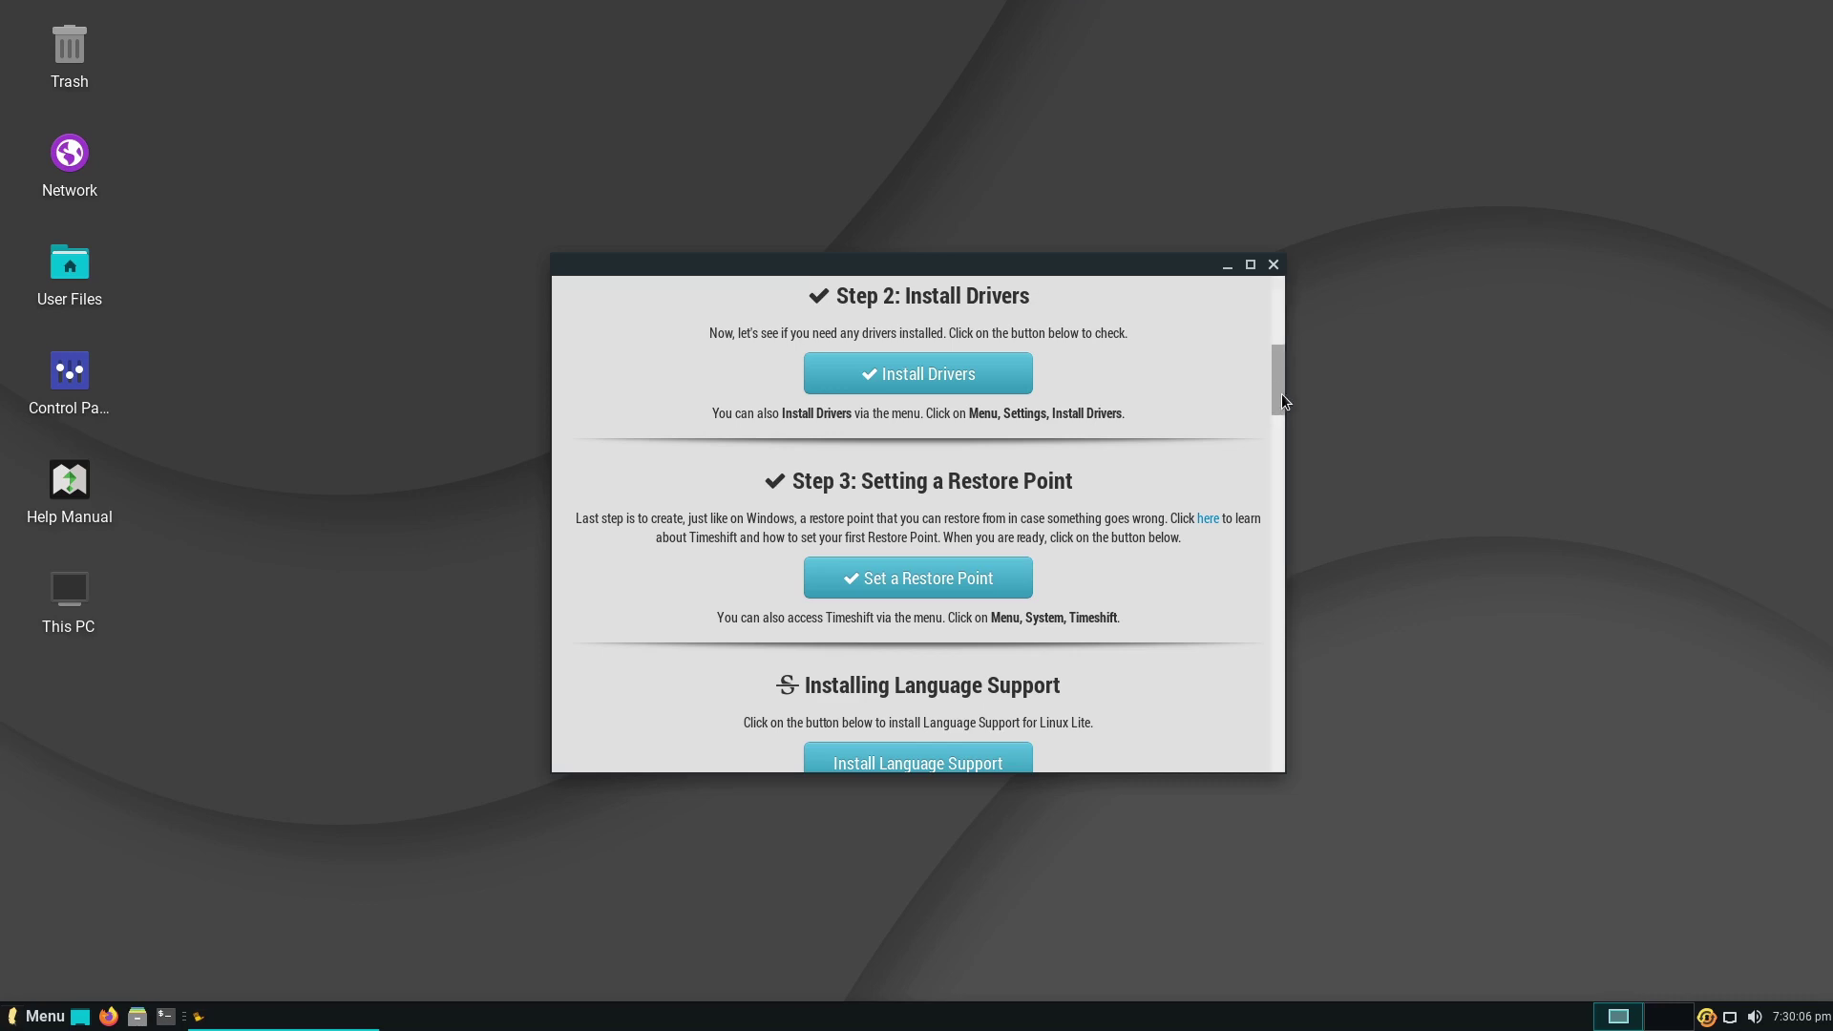
{"action": "left_click_drag", "start_coordinate": [1281, 393], "coordinate": [1286, 334]}
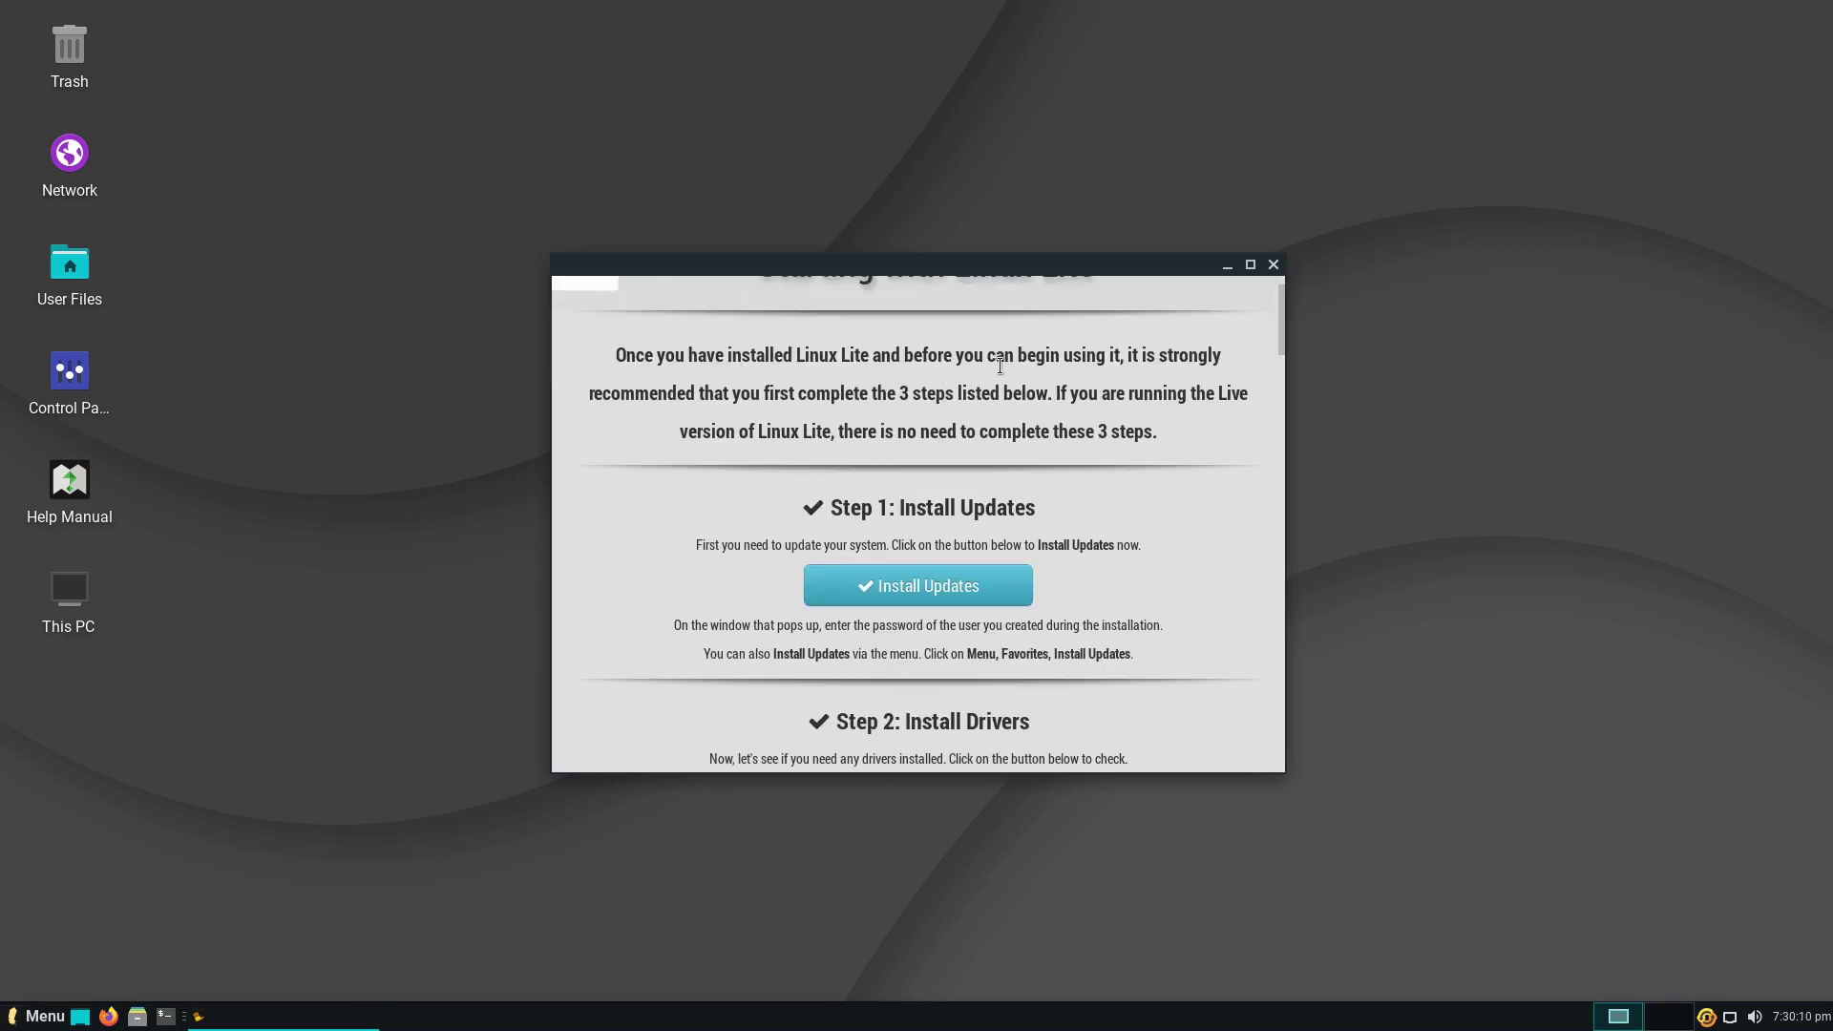
{"action": "left_click_drag", "start_coordinate": [1281, 315], "coordinate": [1283, 283]}
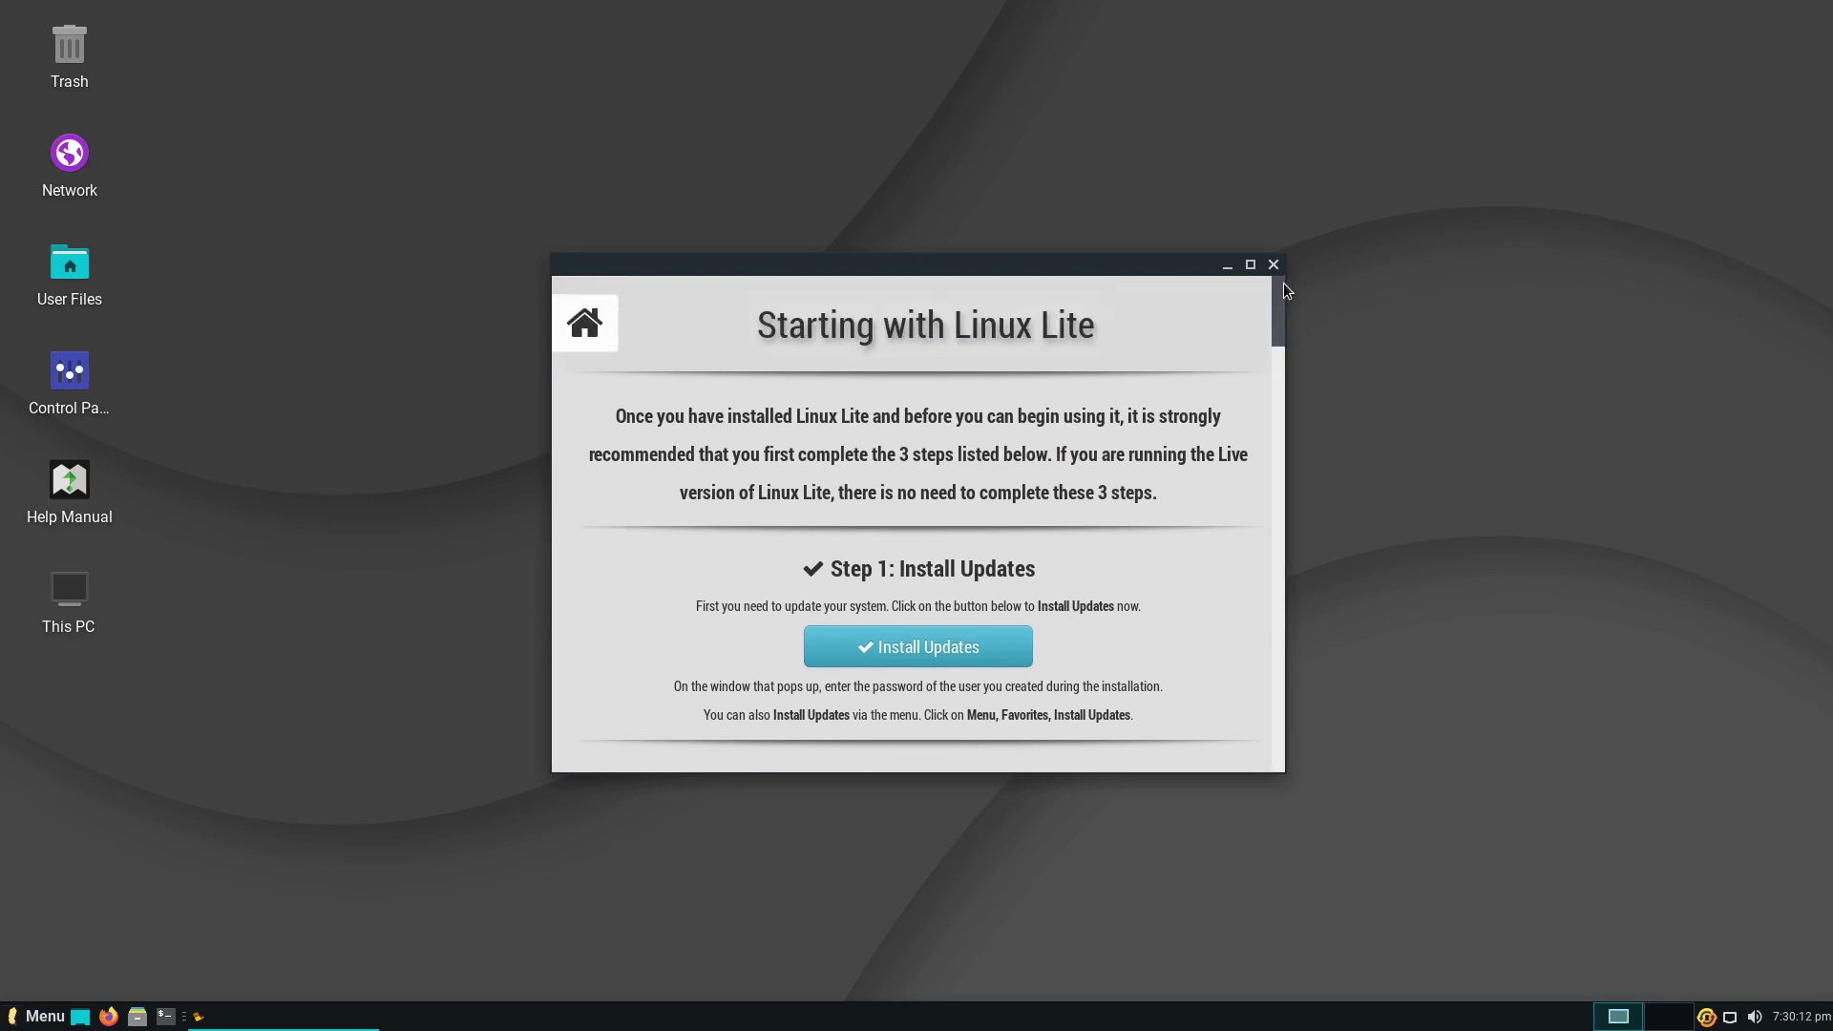
{"action": "left_click_drag", "start_coordinate": [1113, 264], "coordinate": [1164, 311]}
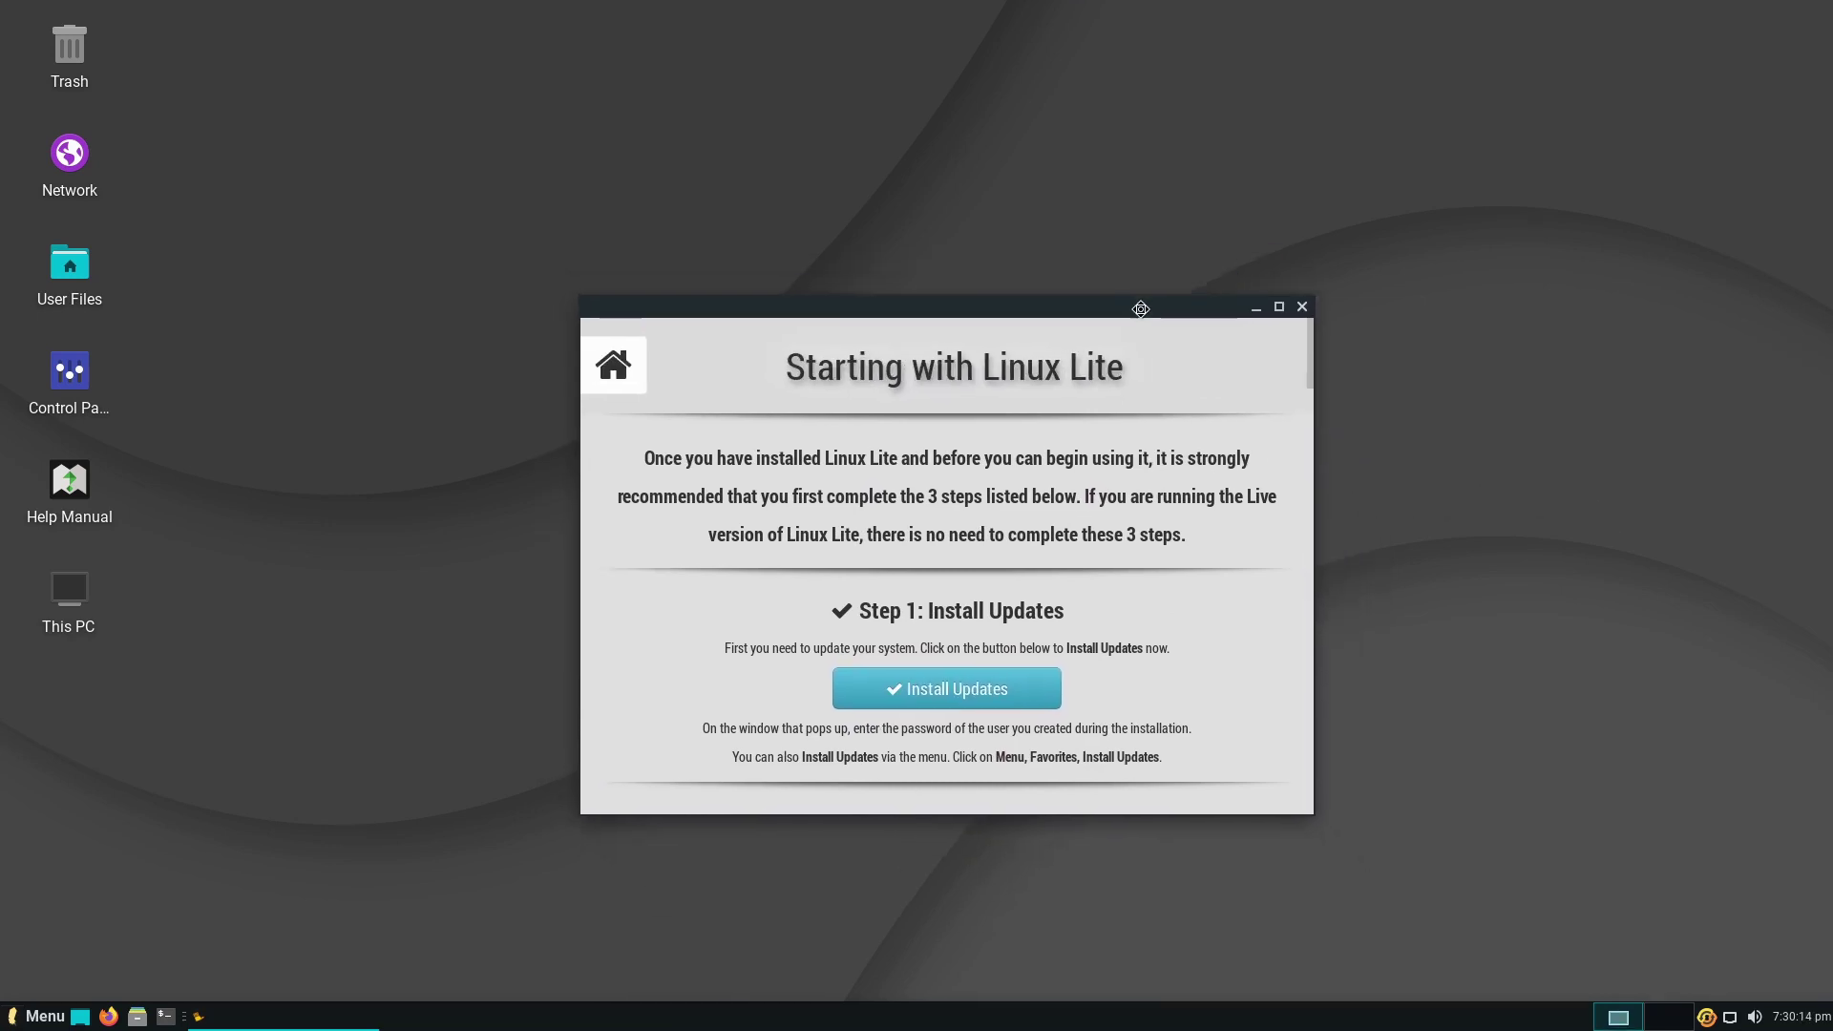
{"action": "left_click", "coordinate": [607, 360]}
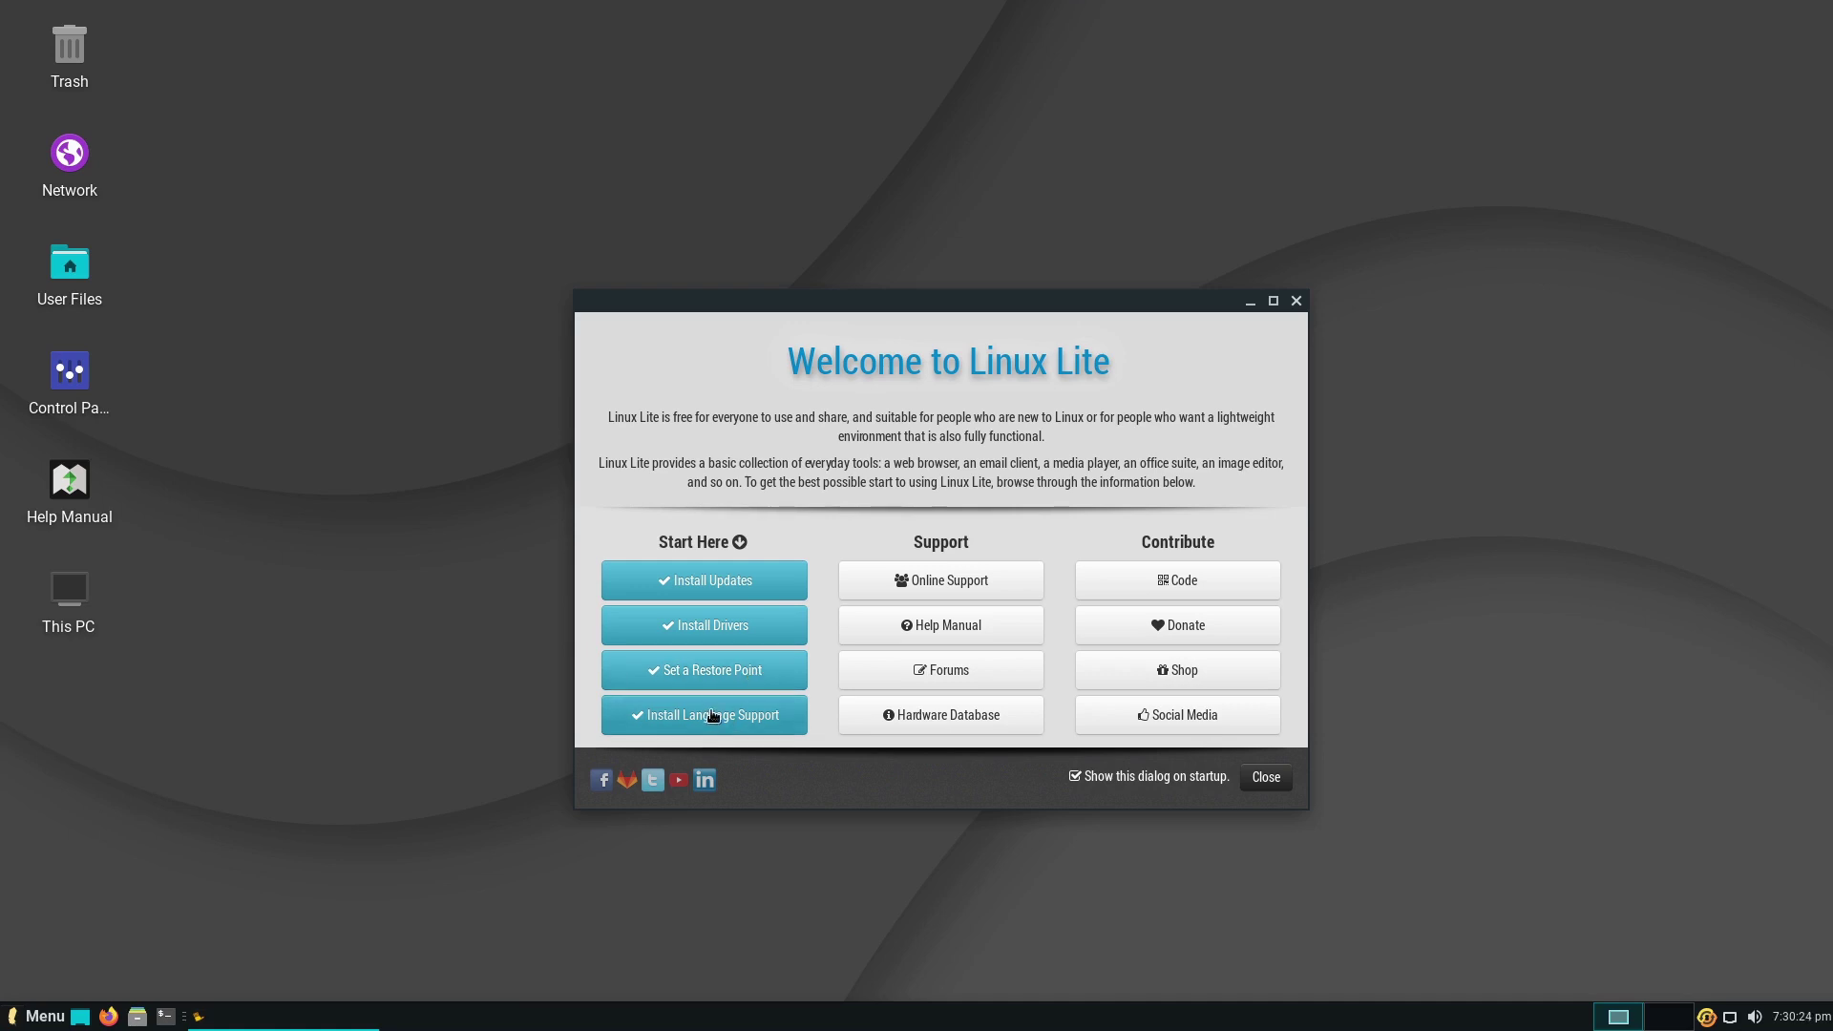
{"action": "left_click", "coordinate": [1295, 302]}
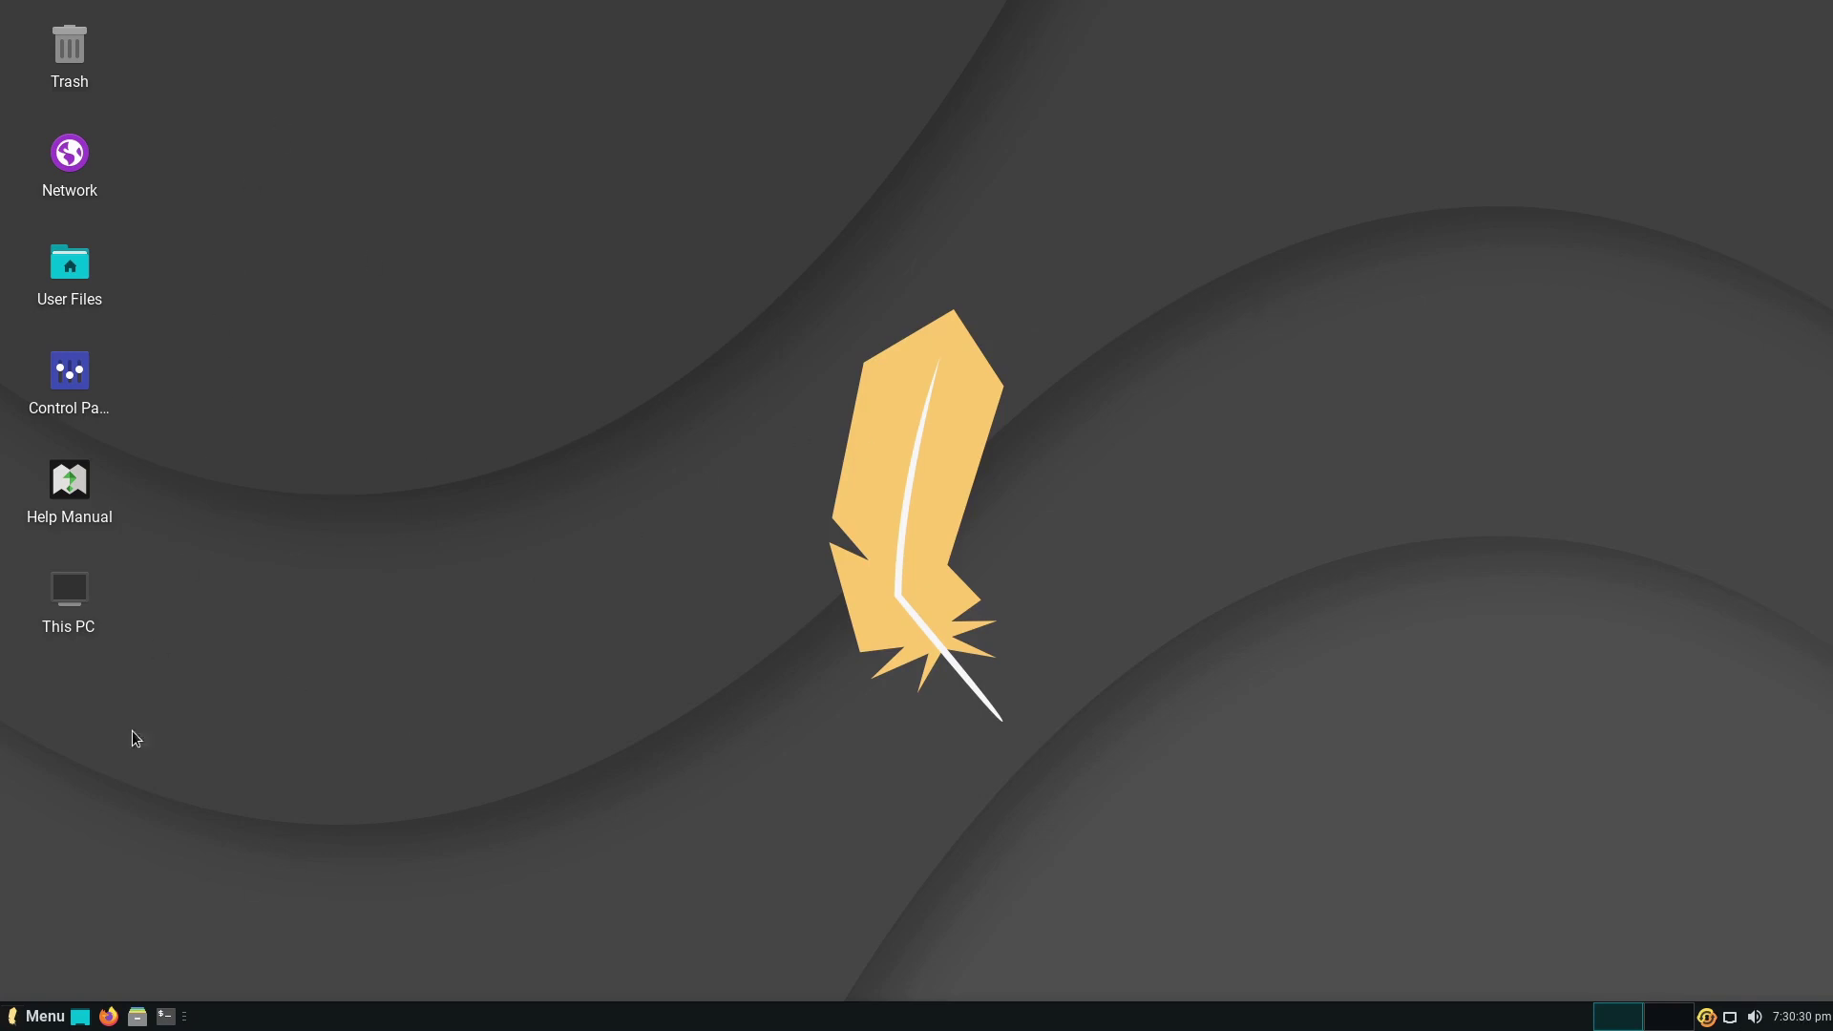
- Open the Package Manager from a 'soft' menu search, close it, and reopen the menu
{"action": "left_click", "coordinate": [29, 1017]}
{"action": "type", "text": "soft"}
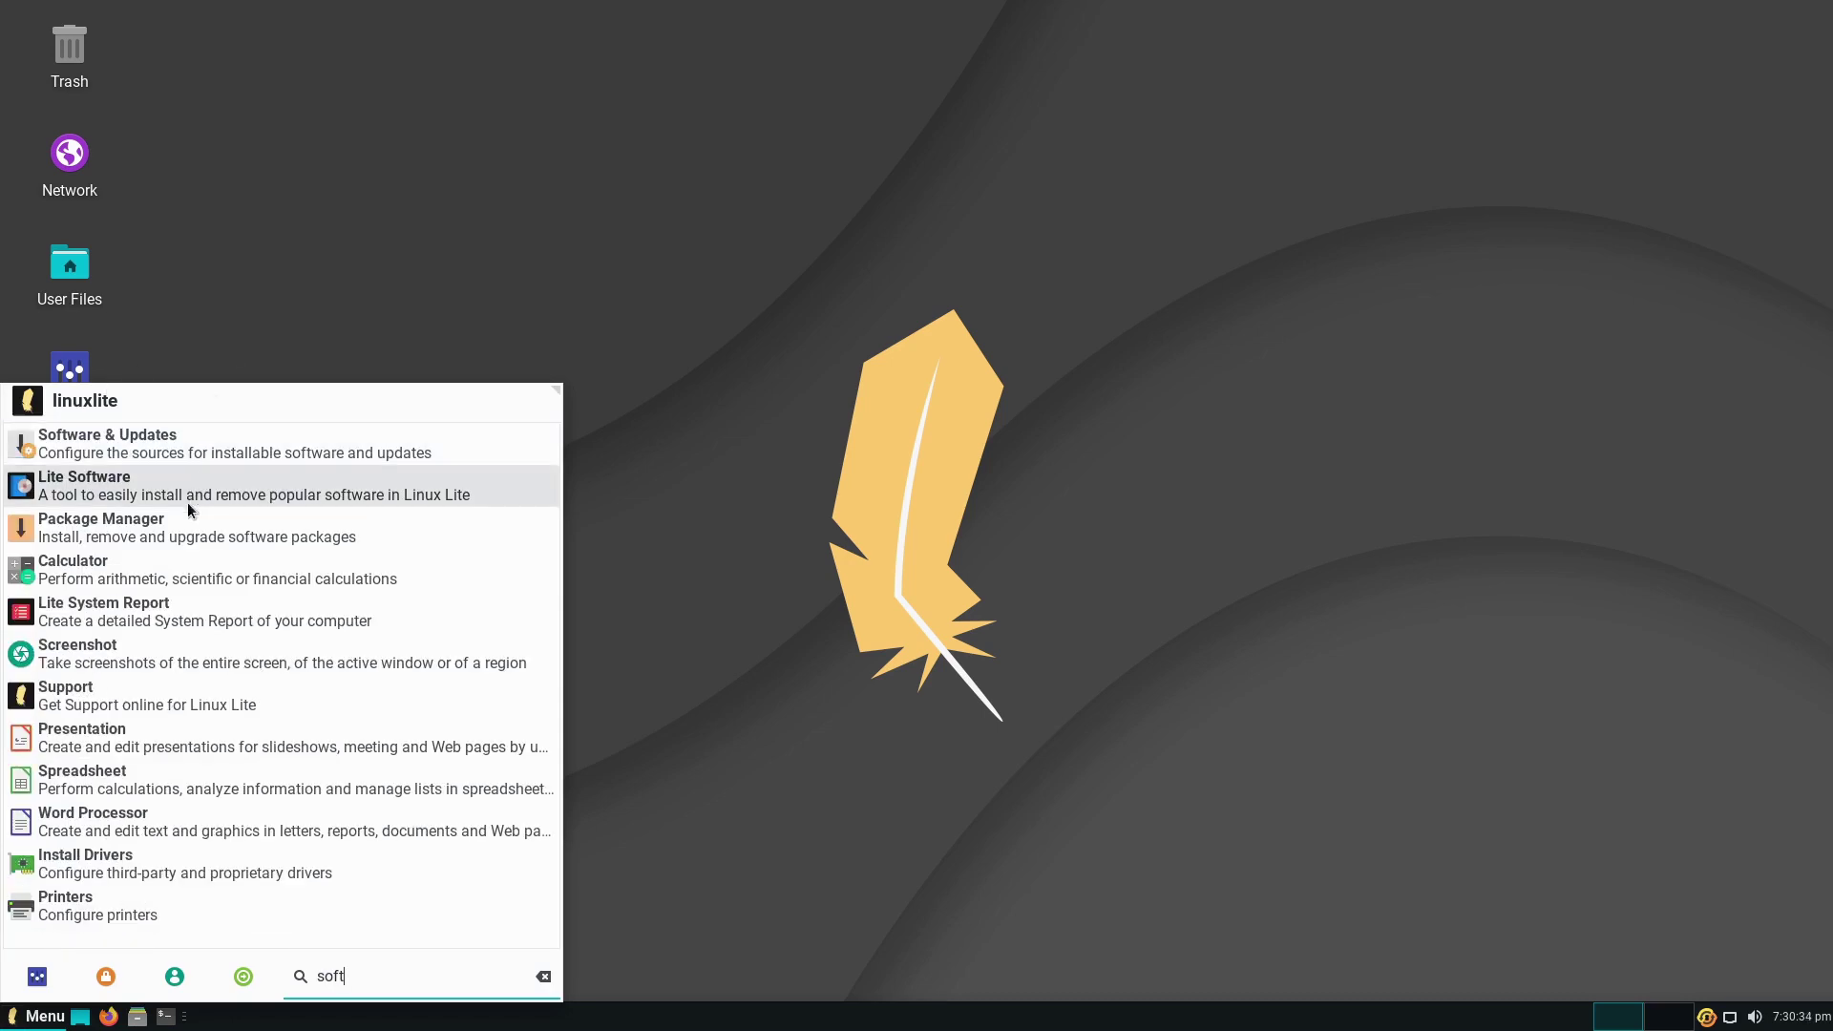
{"action": "left_click", "coordinate": [176, 541]}
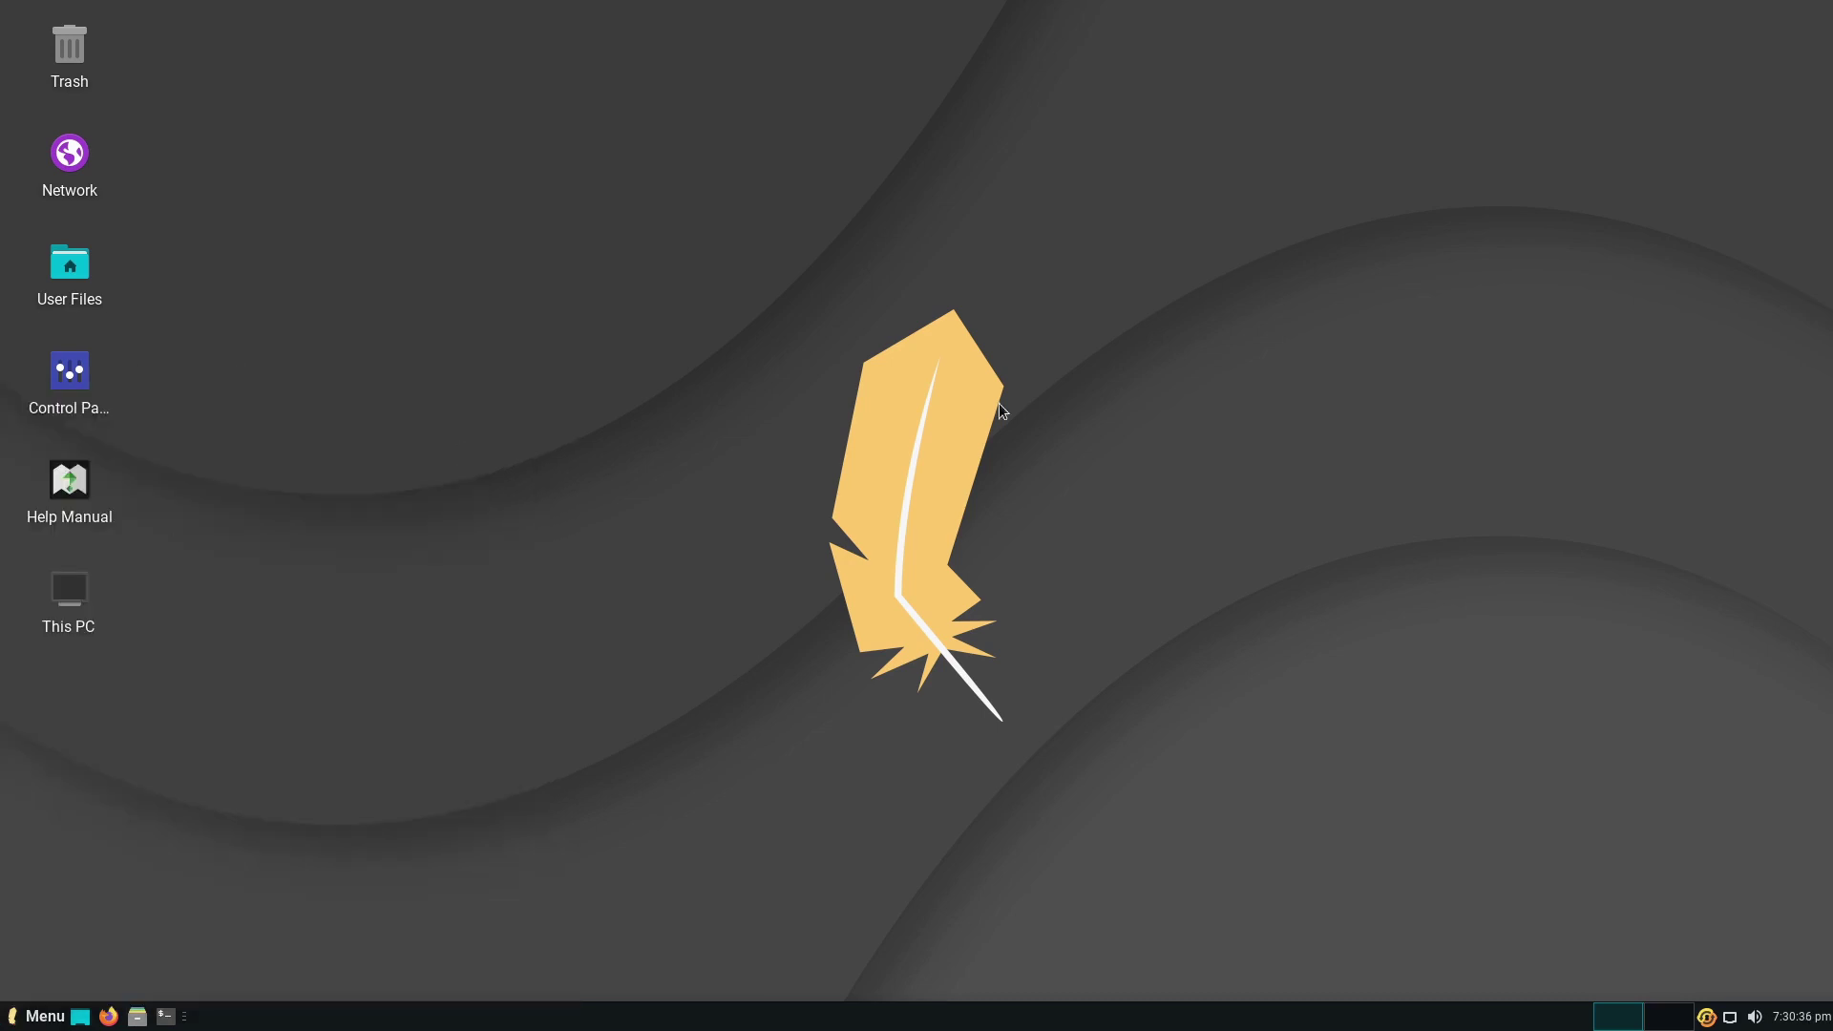
{"action": "key", "text": "Return"}
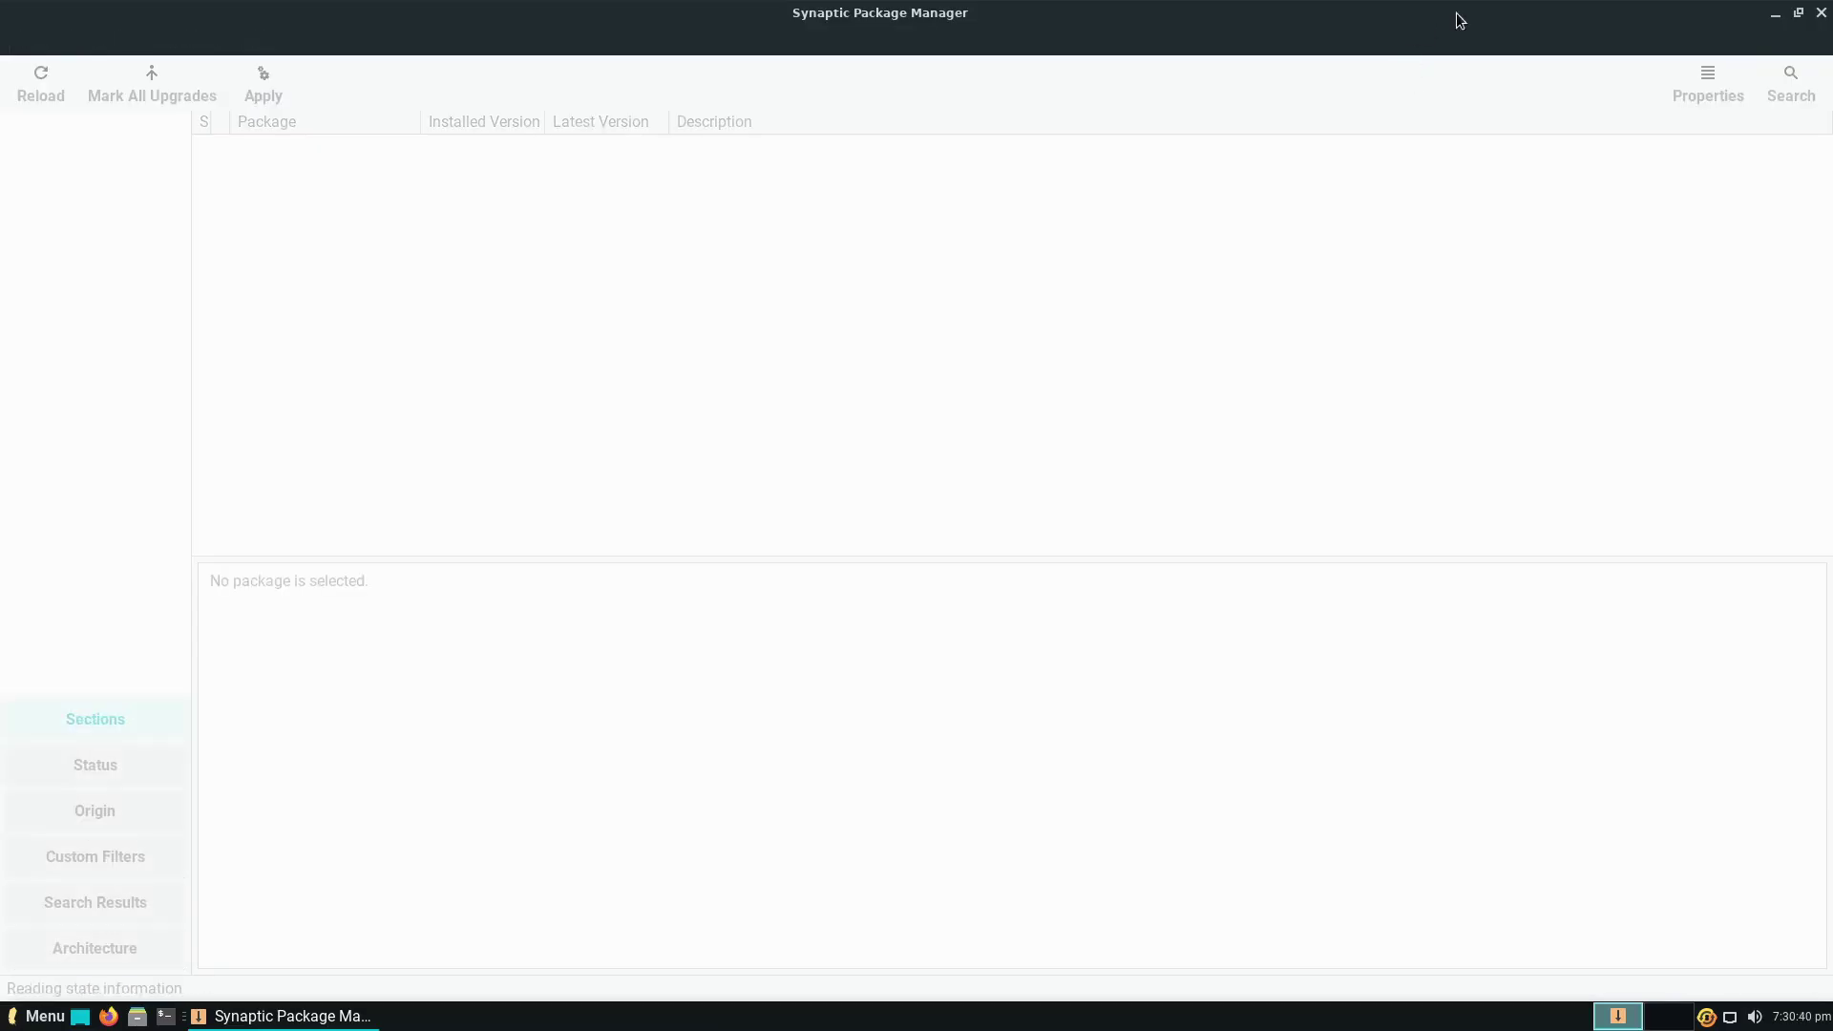
{"action": "left_click", "coordinate": [1821, 13]}
{"action": "left_click", "coordinate": [40, 1016]}
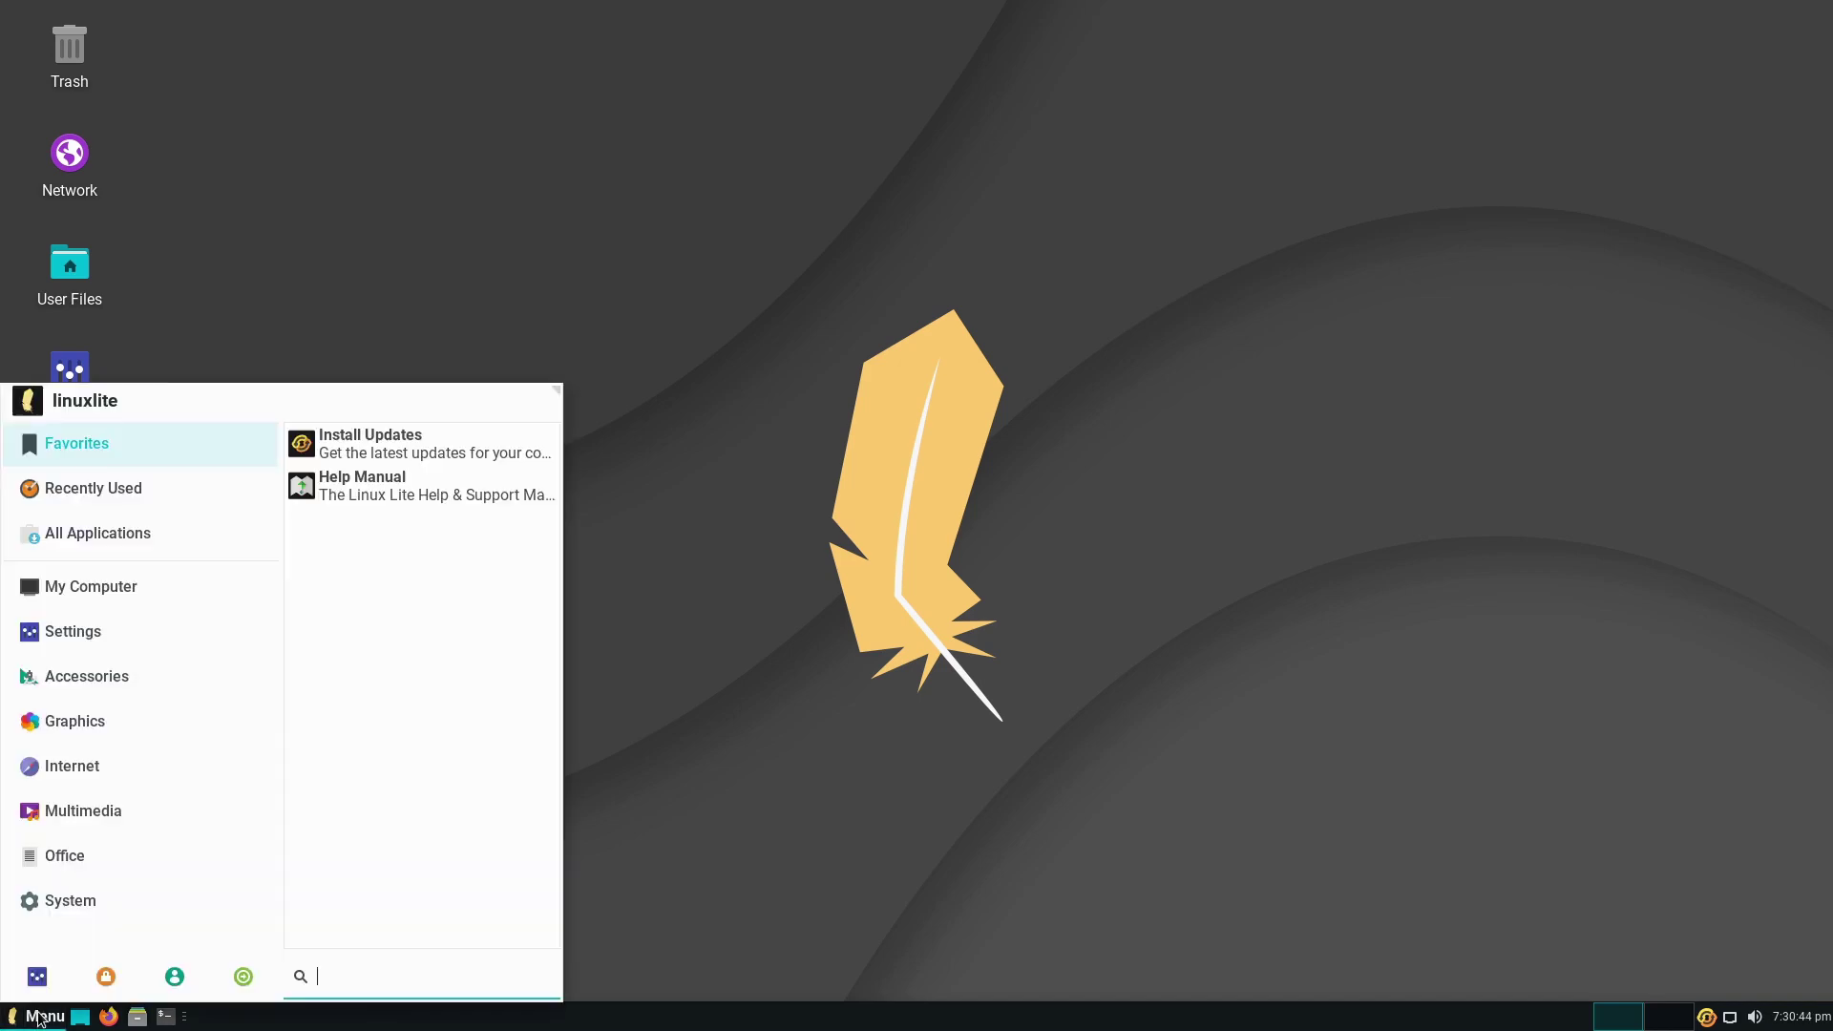
- Launch Lite Software with the password, update sources, and choose the Install Software task
{"action": "type", "text": "soft"}
{"action": "left_click", "coordinate": [175, 483]}
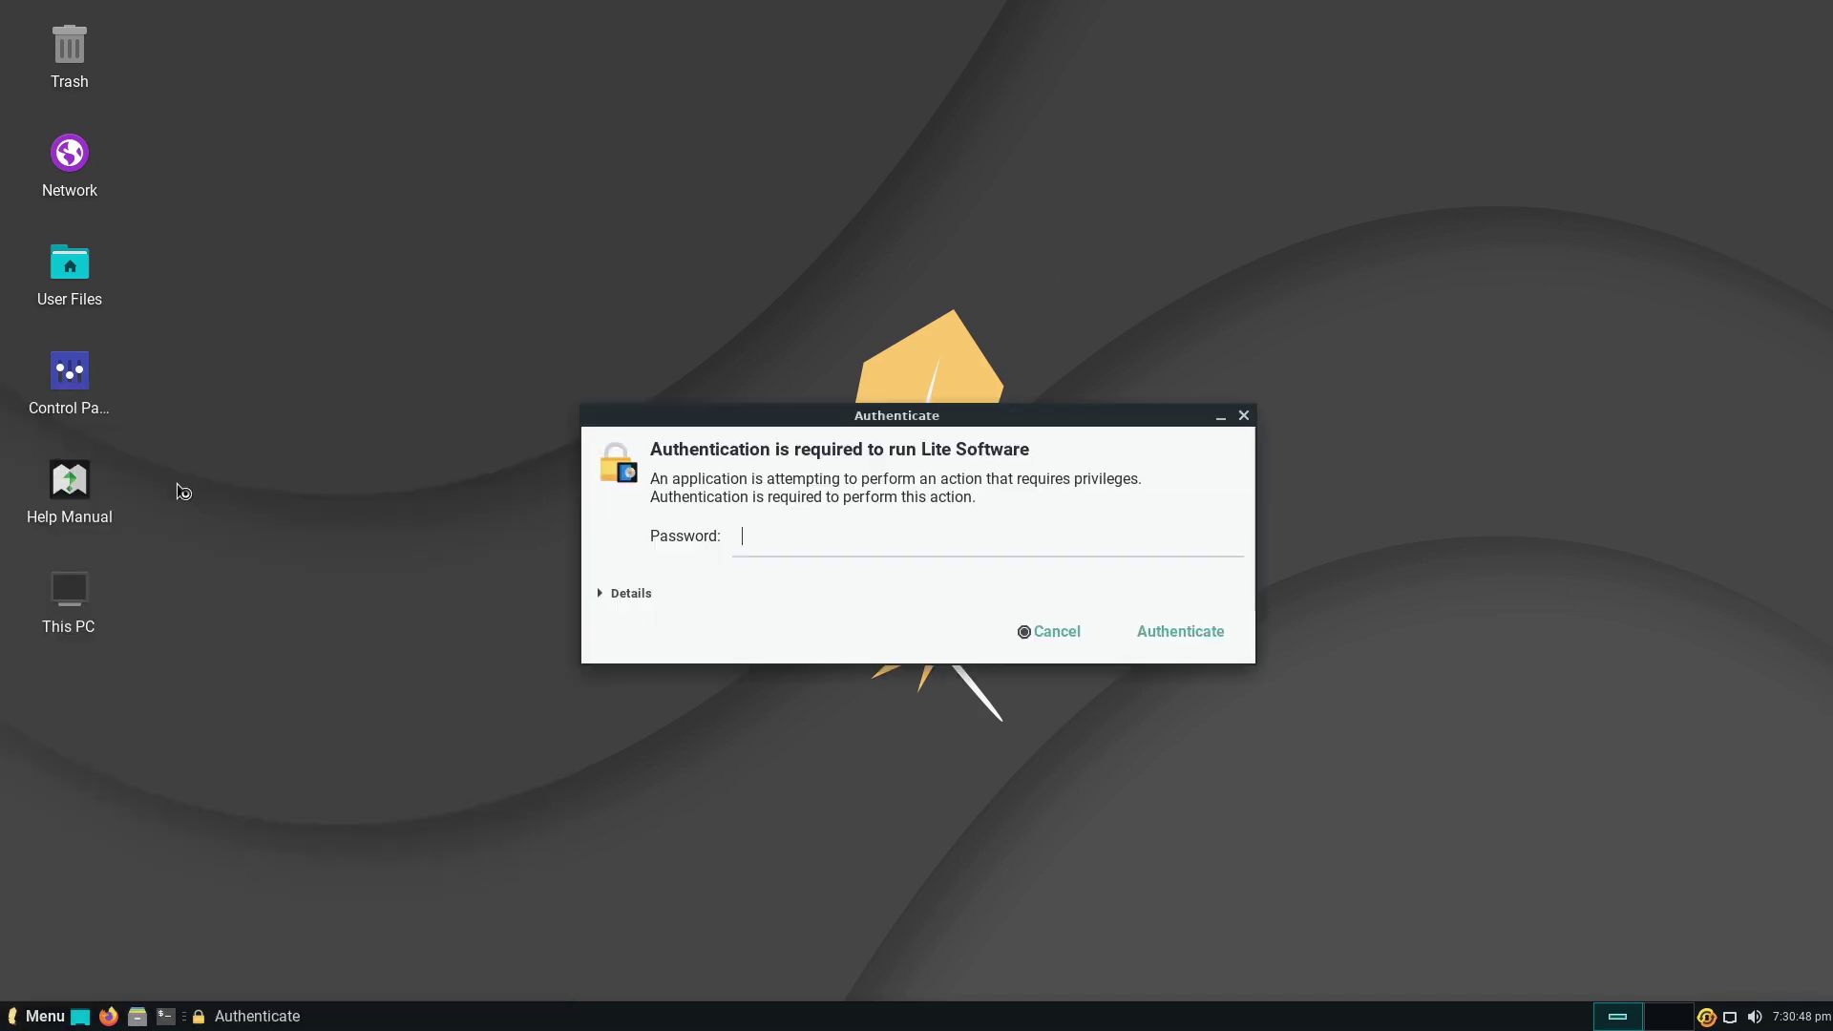
{"action": "type", "text": "••"}
{"action": "key", "text": "Return"}
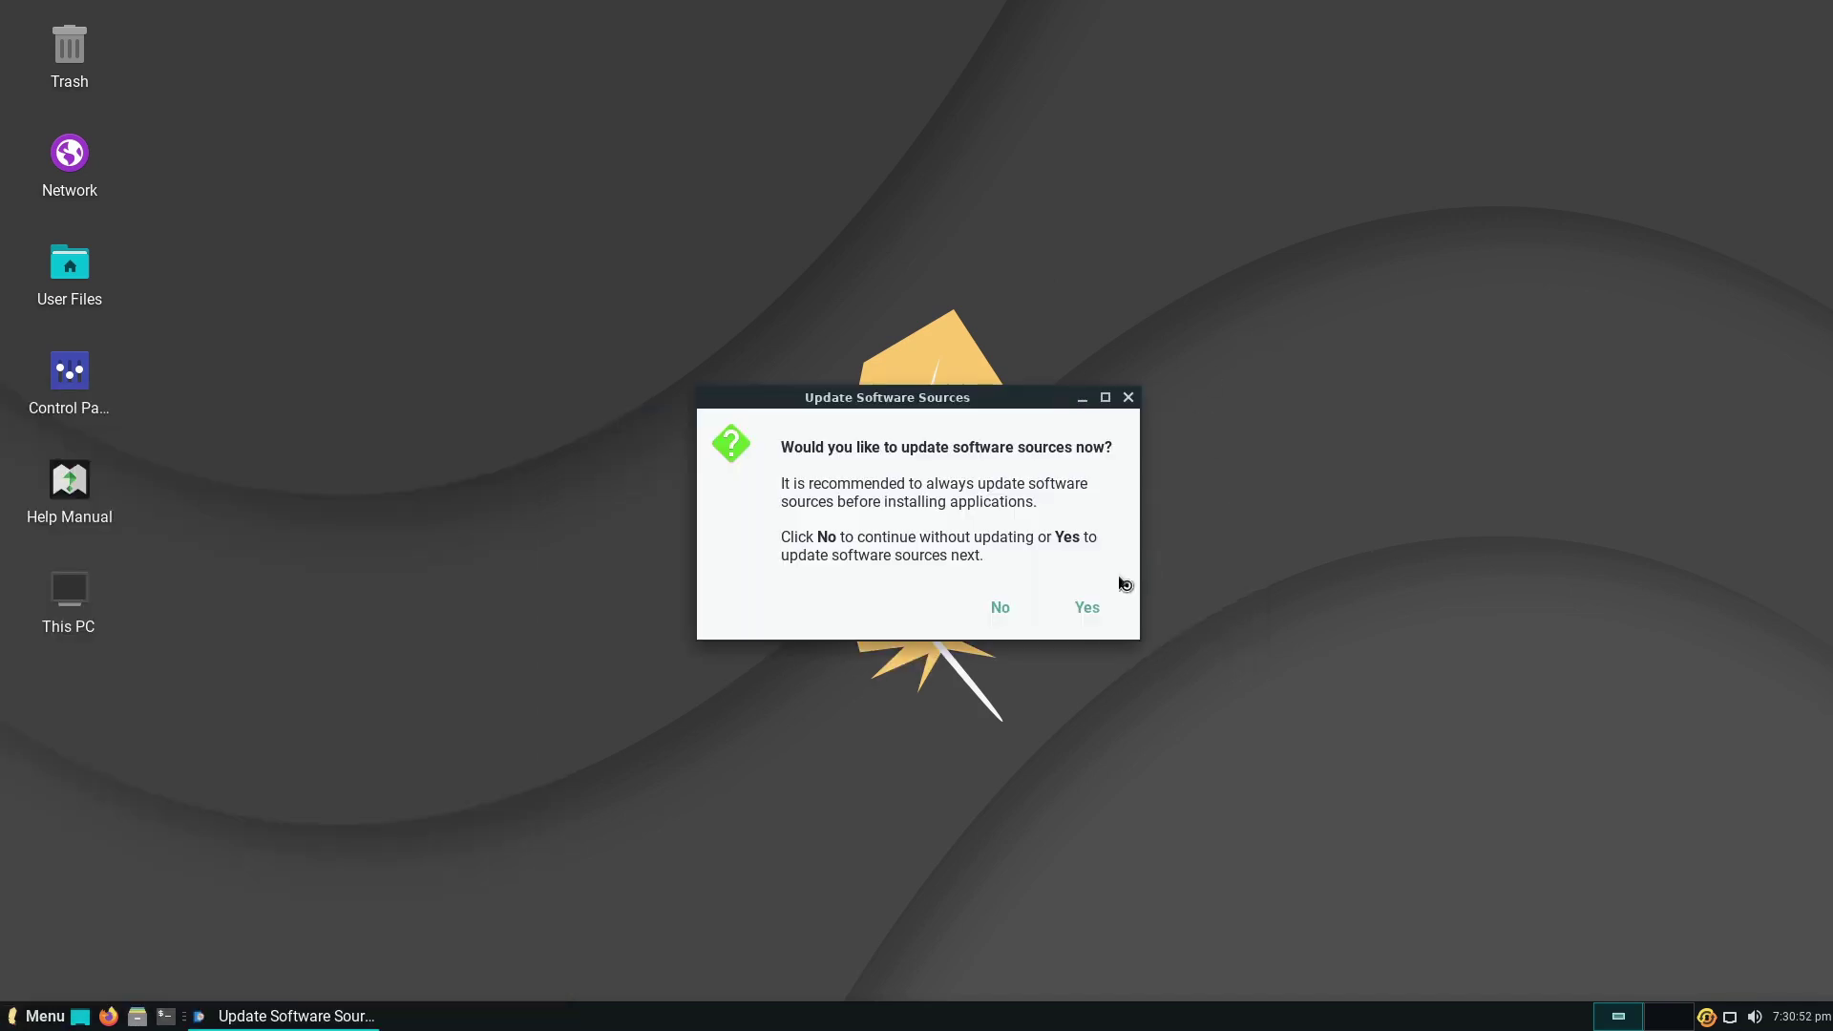
{"action": "left_click", "coordinate": [1090, 608]}
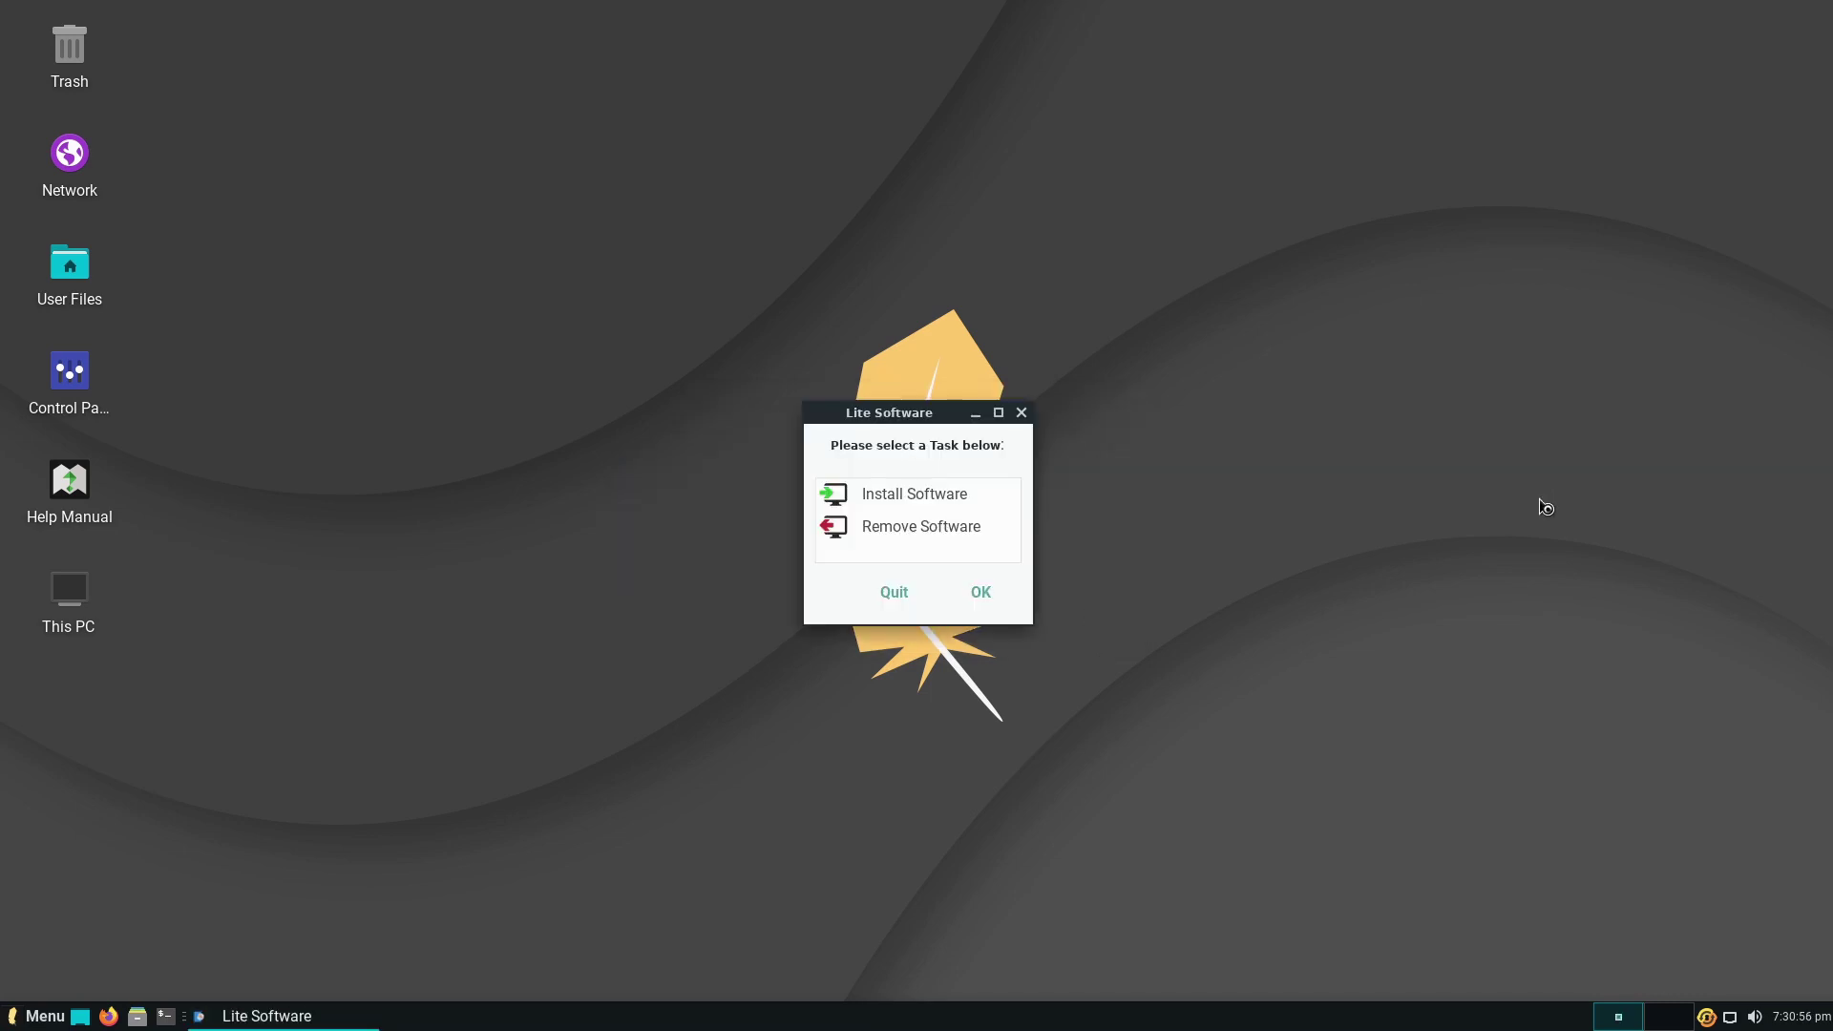
{"action": "left_click", "coordinate": [934, 494]}
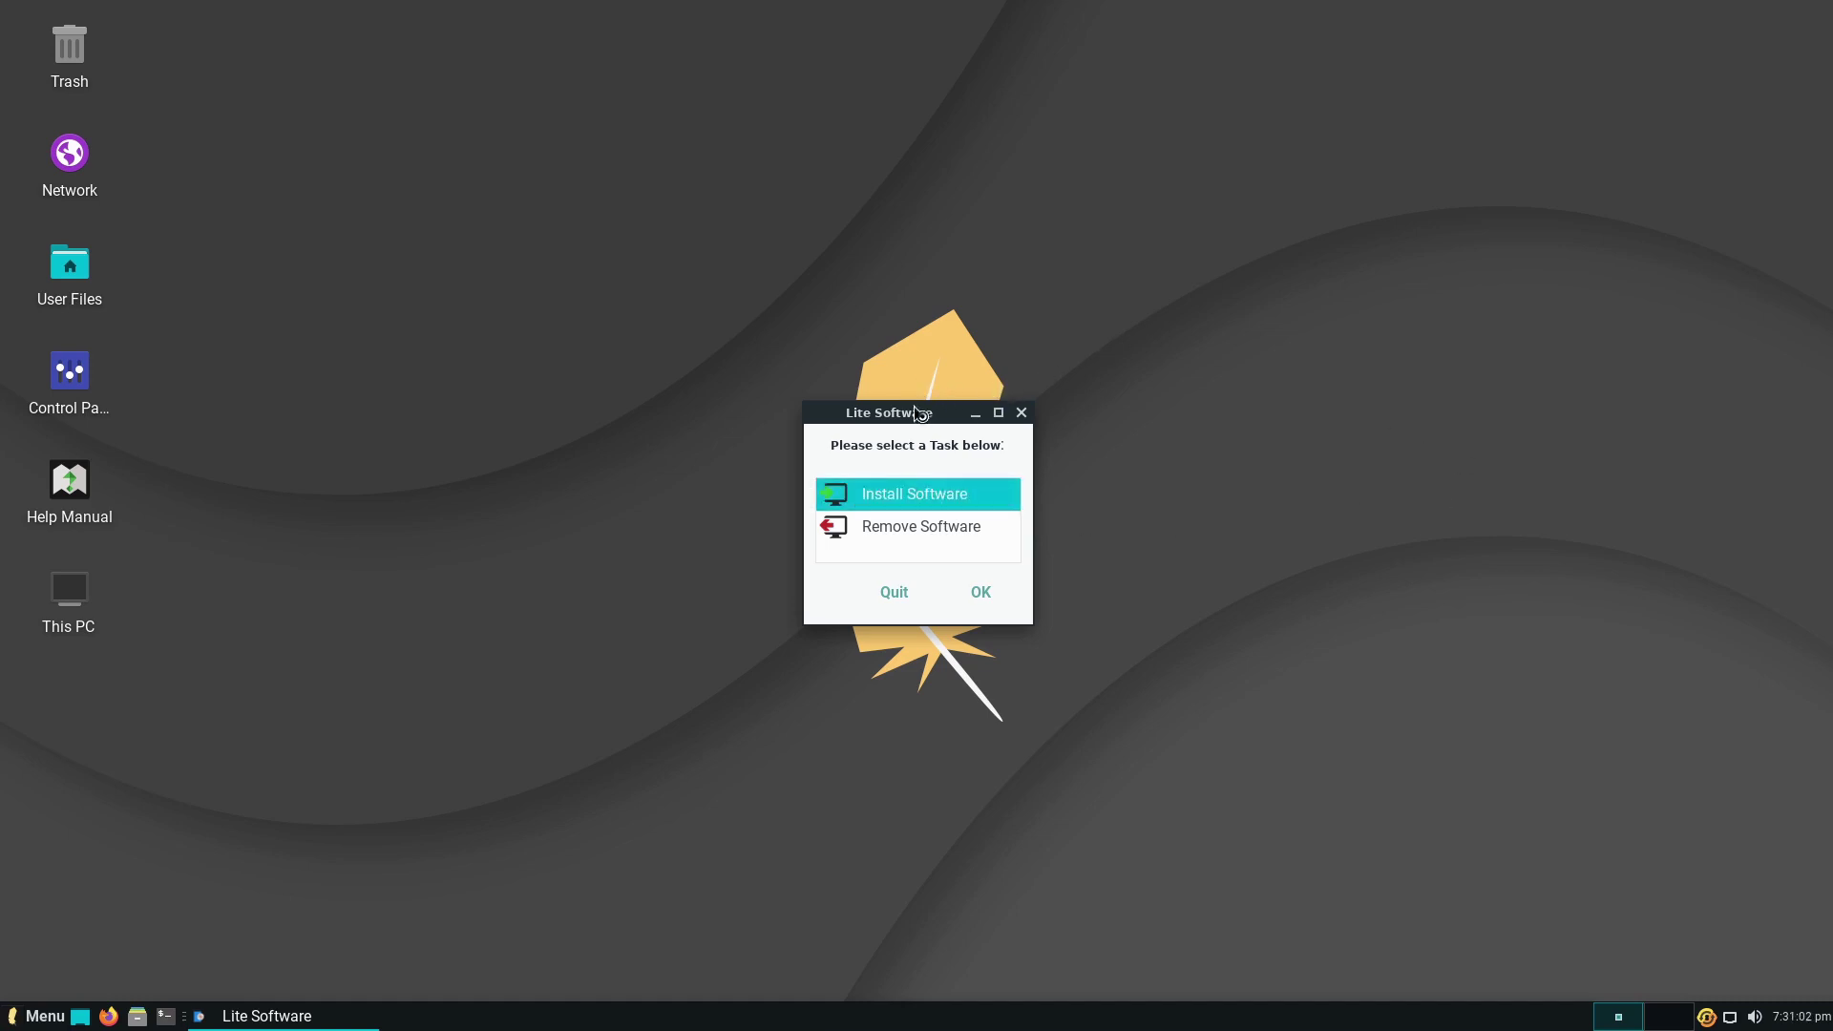
{"action": "left_click", "coordinate": [982, 594]}
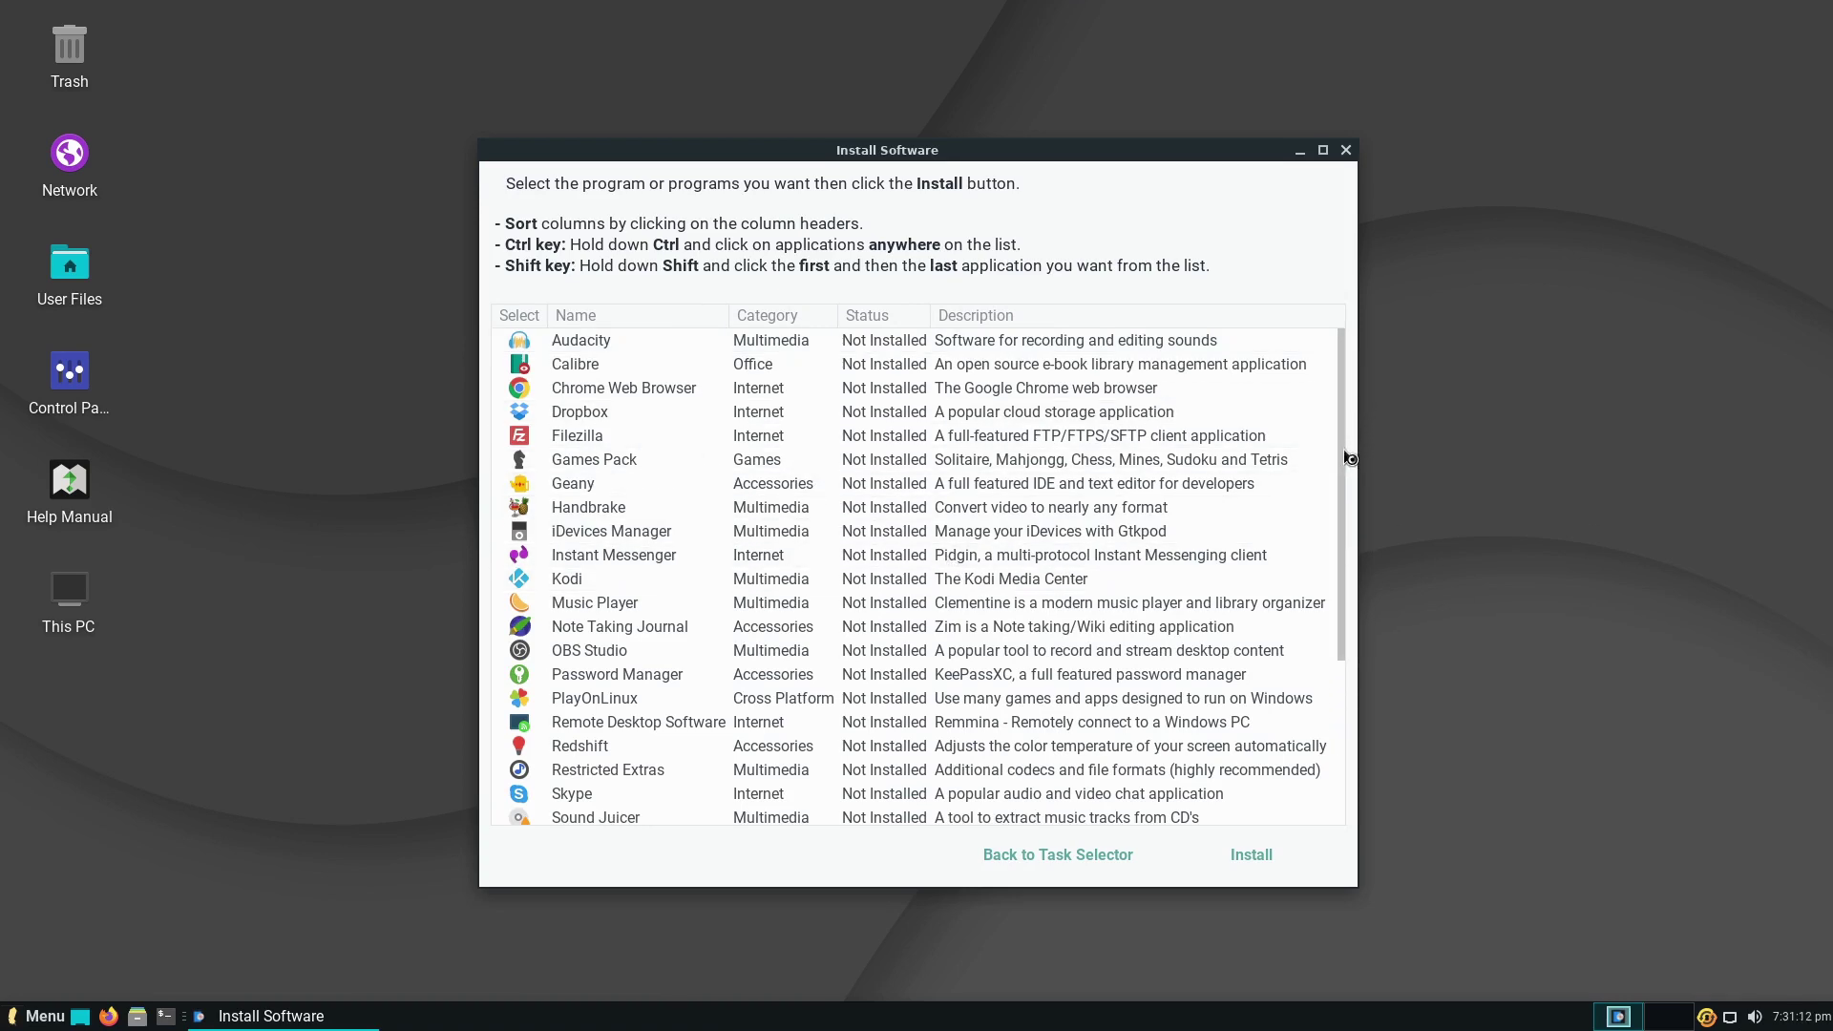
- Scroll the installable apps list, dismiss the 19 updates notice, maximize it, then close it
{"action": "left_click_drag", "start_coordinate": [1350, 458], "coordinate": [1303, 740]}
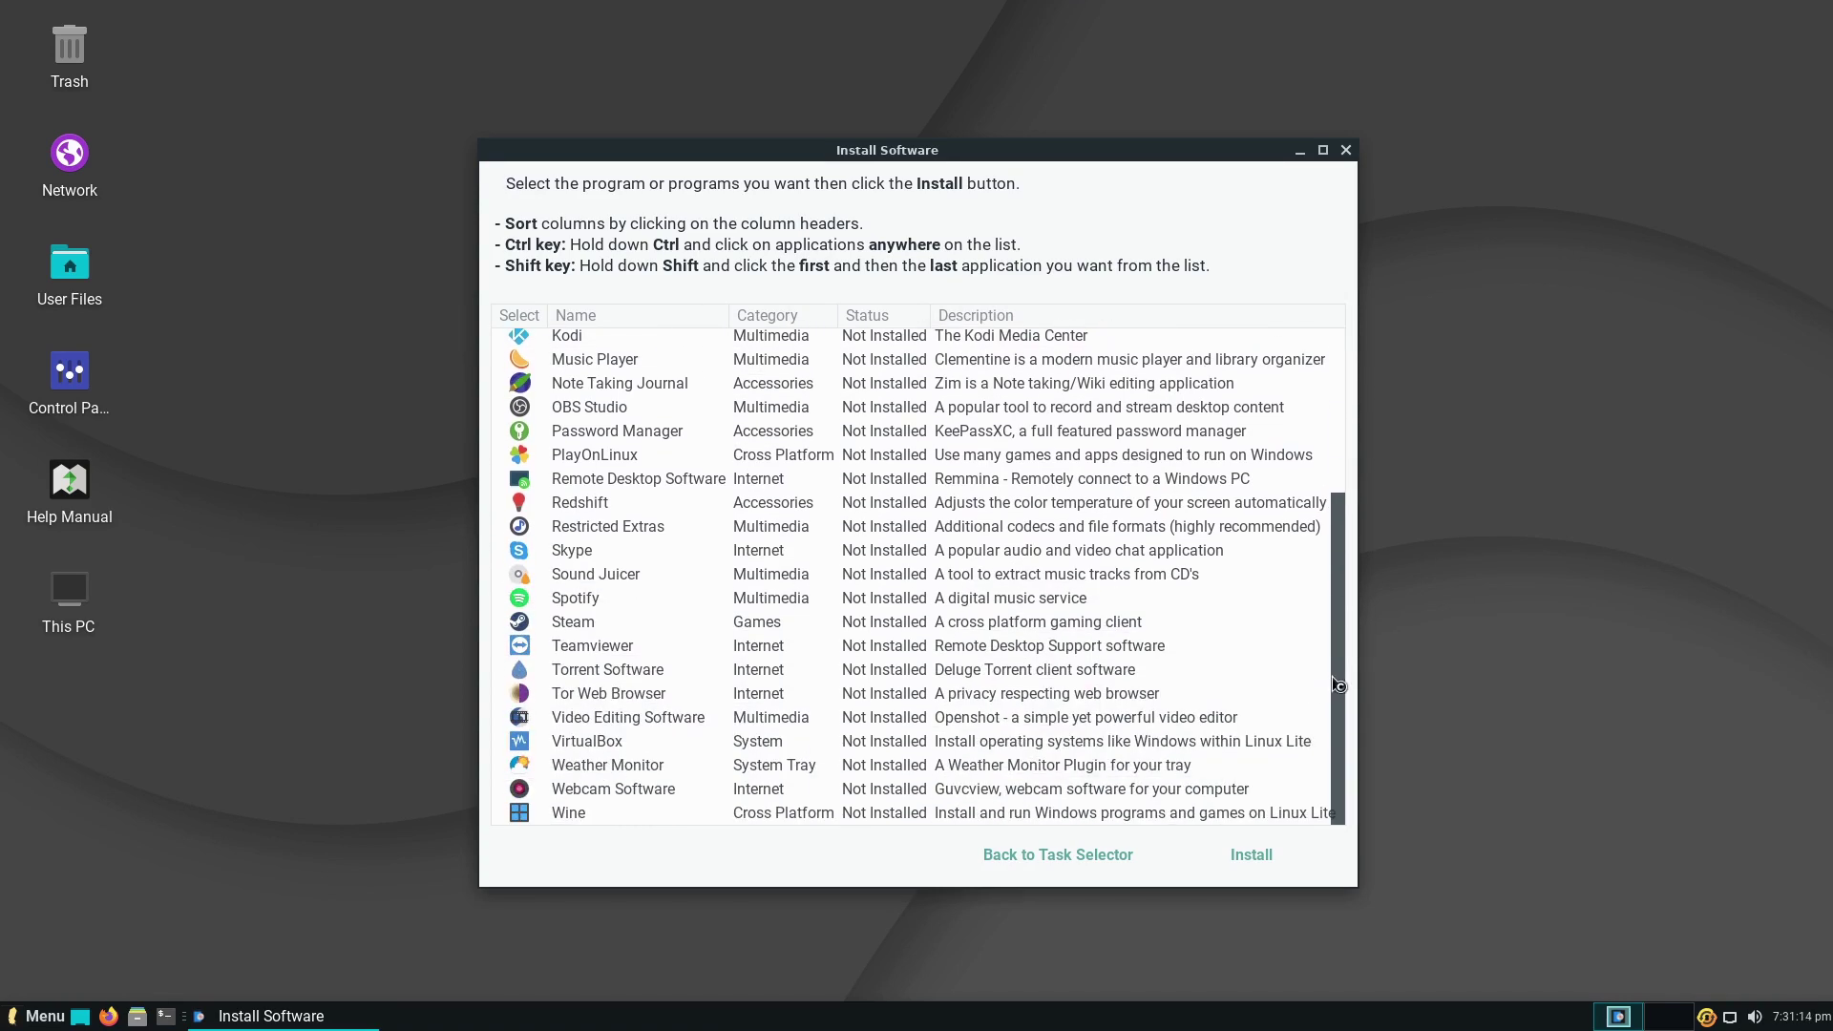
{"action": "left_click_drag", "start_coordinate": [1339, 661], "coordinate": [1343, 372]}
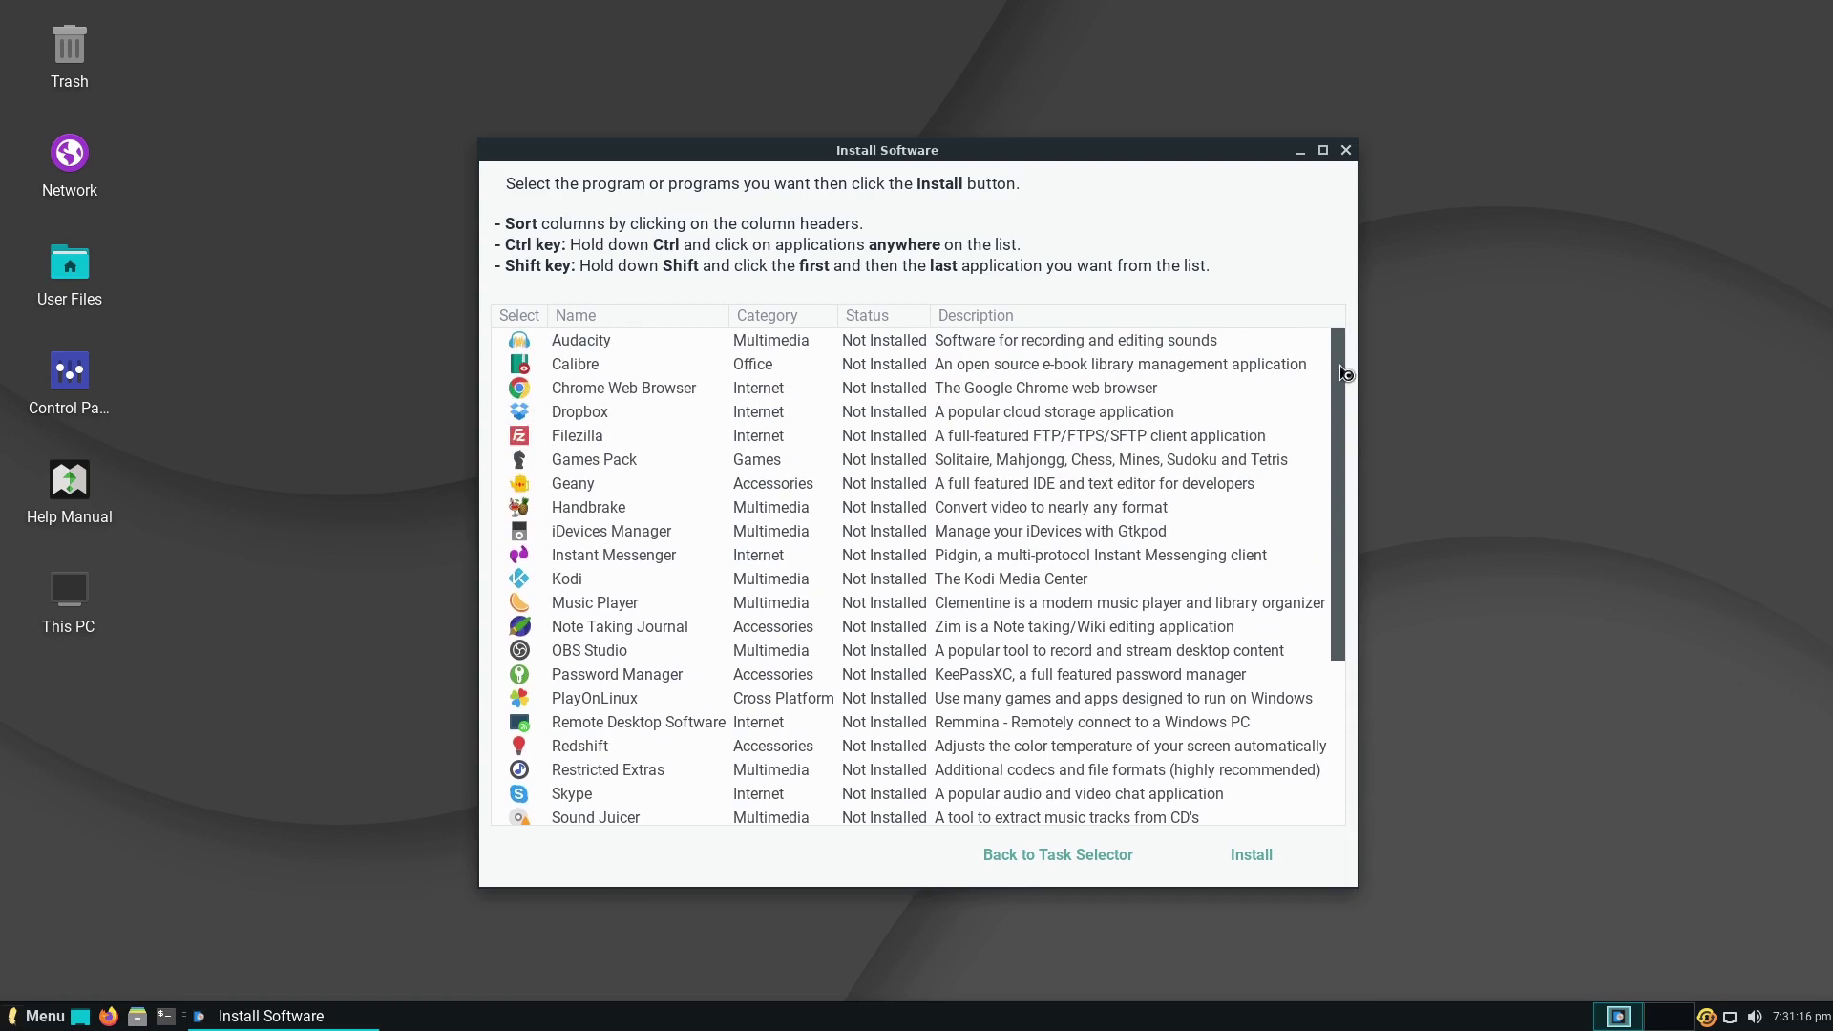
{"action": "left_click_drag", "start_coordinate": [1349, 398], "coordinate": [1359, 344]}
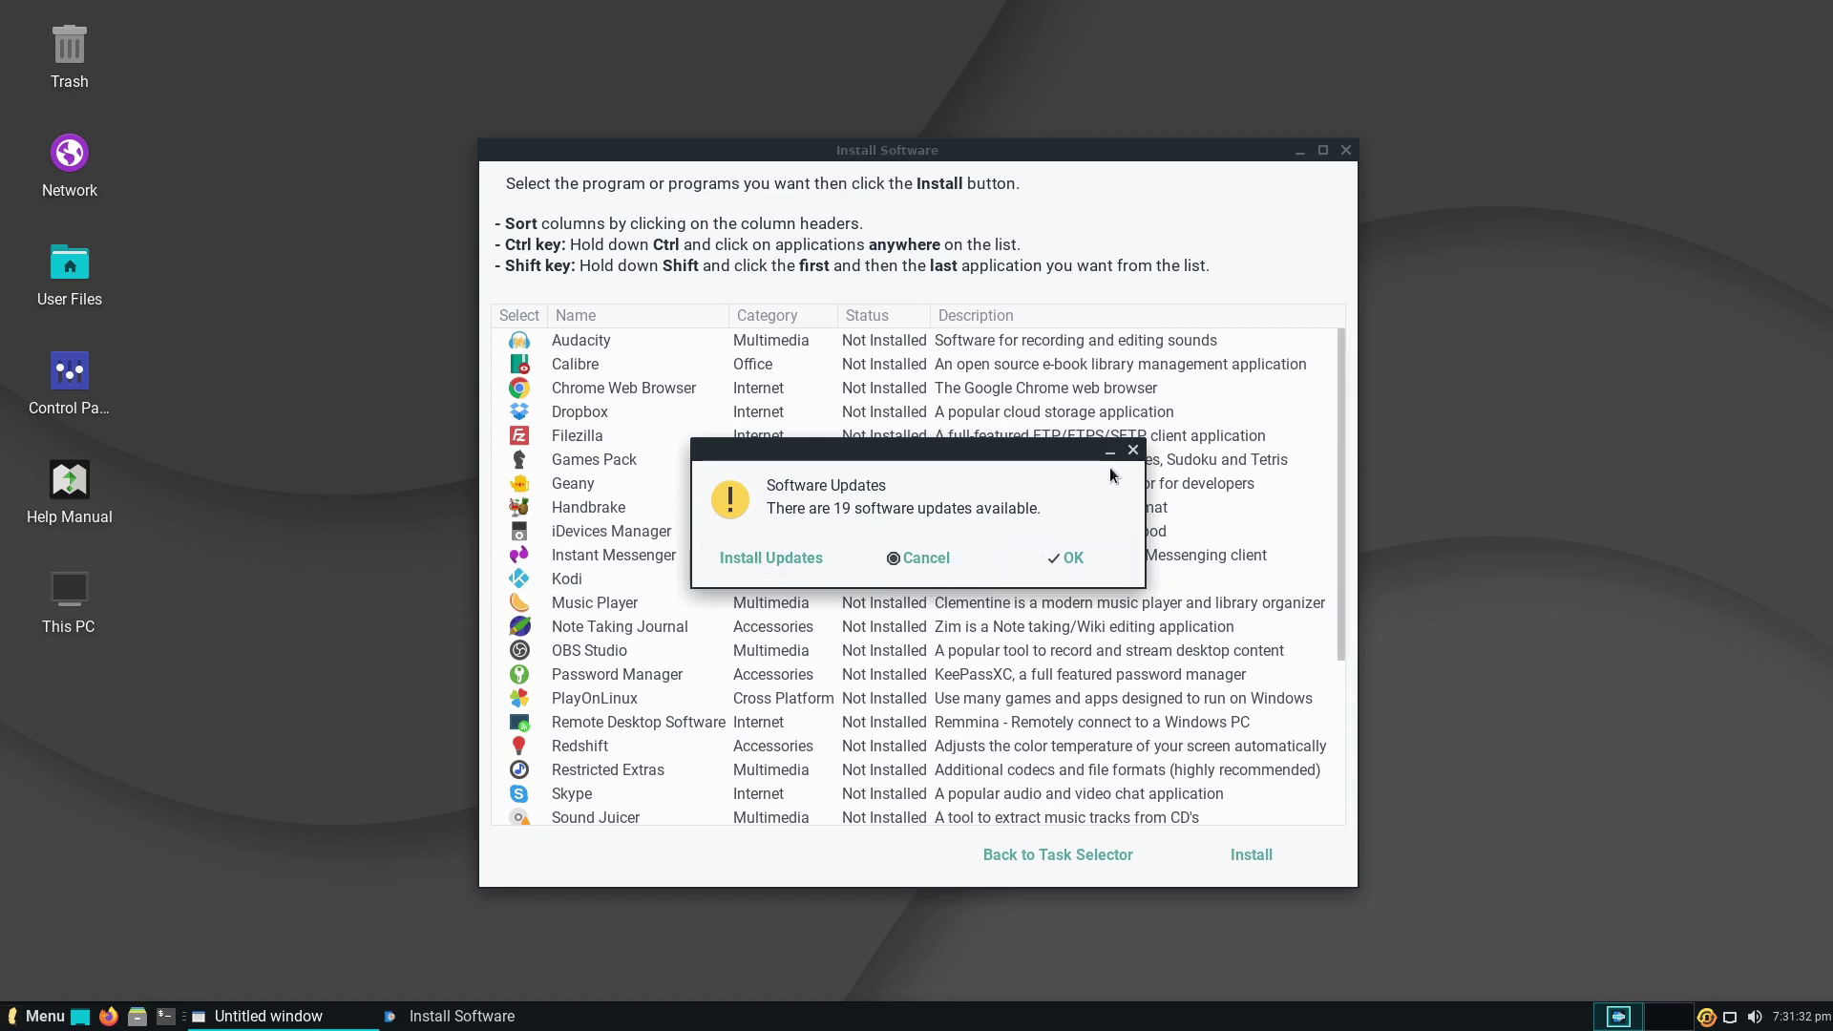
{"action": "left_click", "coordinate": [1133, 450]}
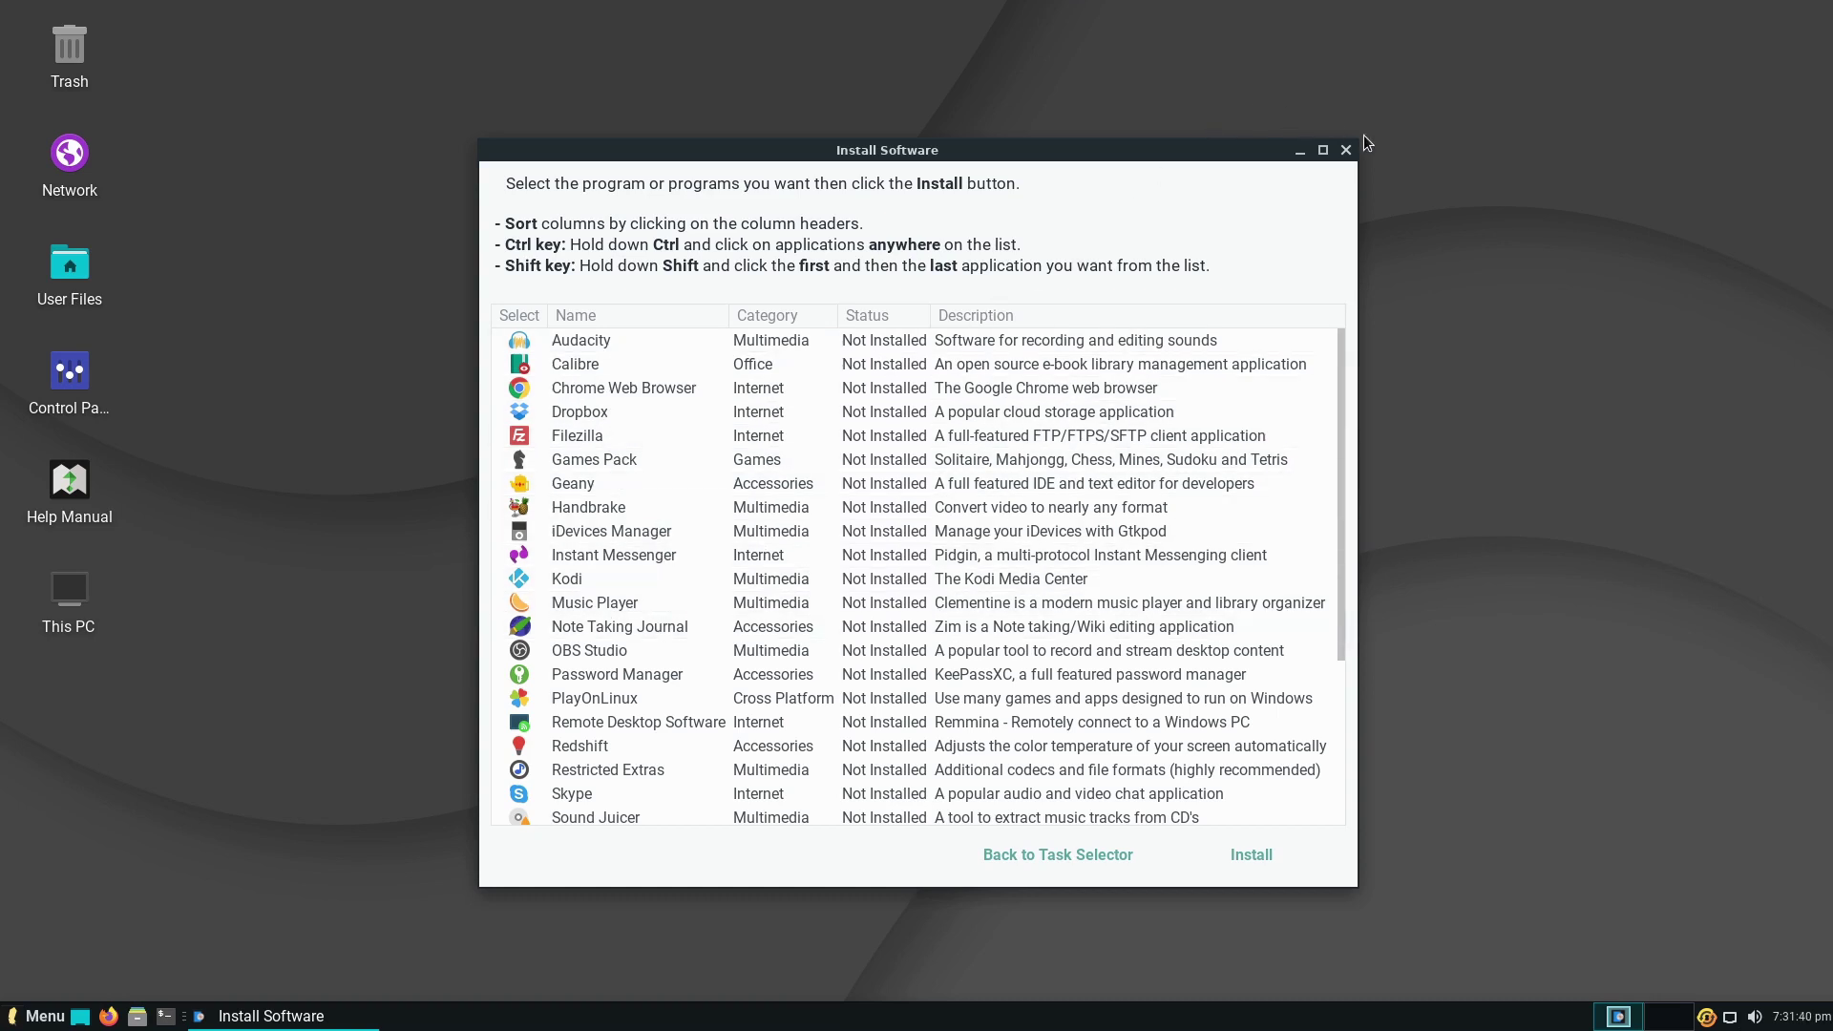
{"action": "left_click", "coordinate": [1327, 151]}
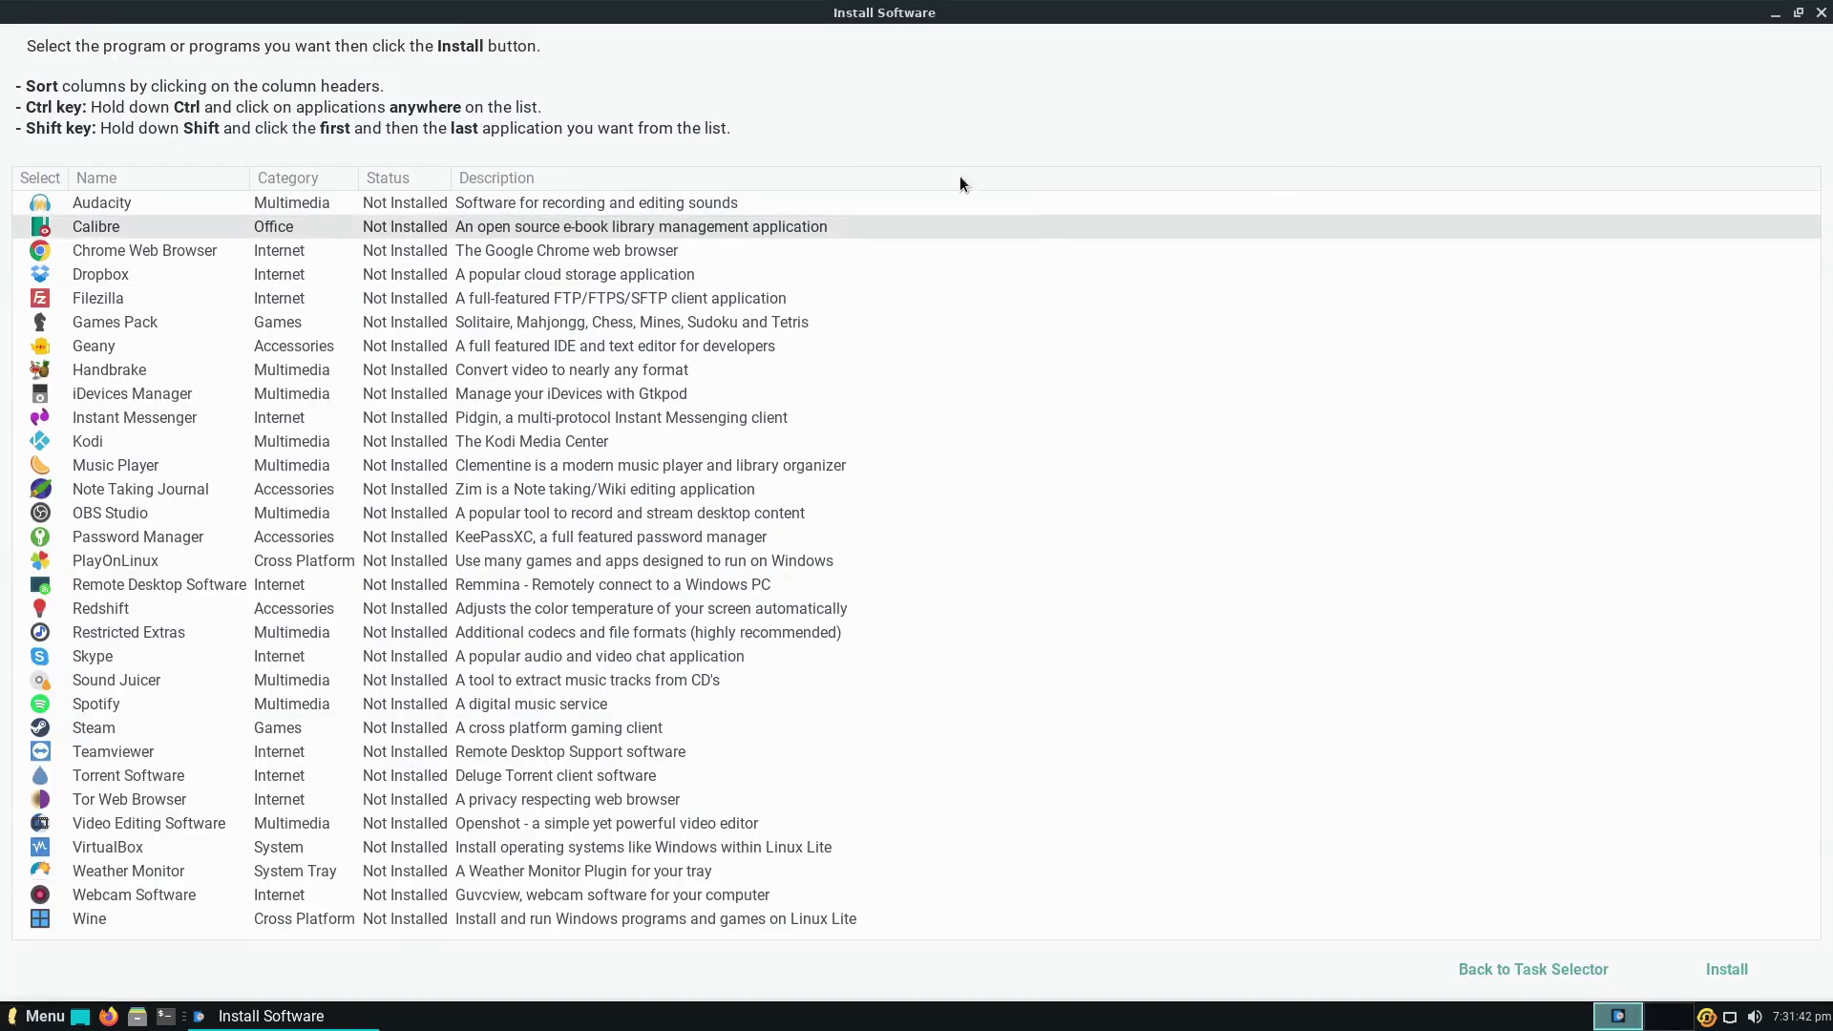
{"action": "left_click", "coordinate": [1819, 11]}
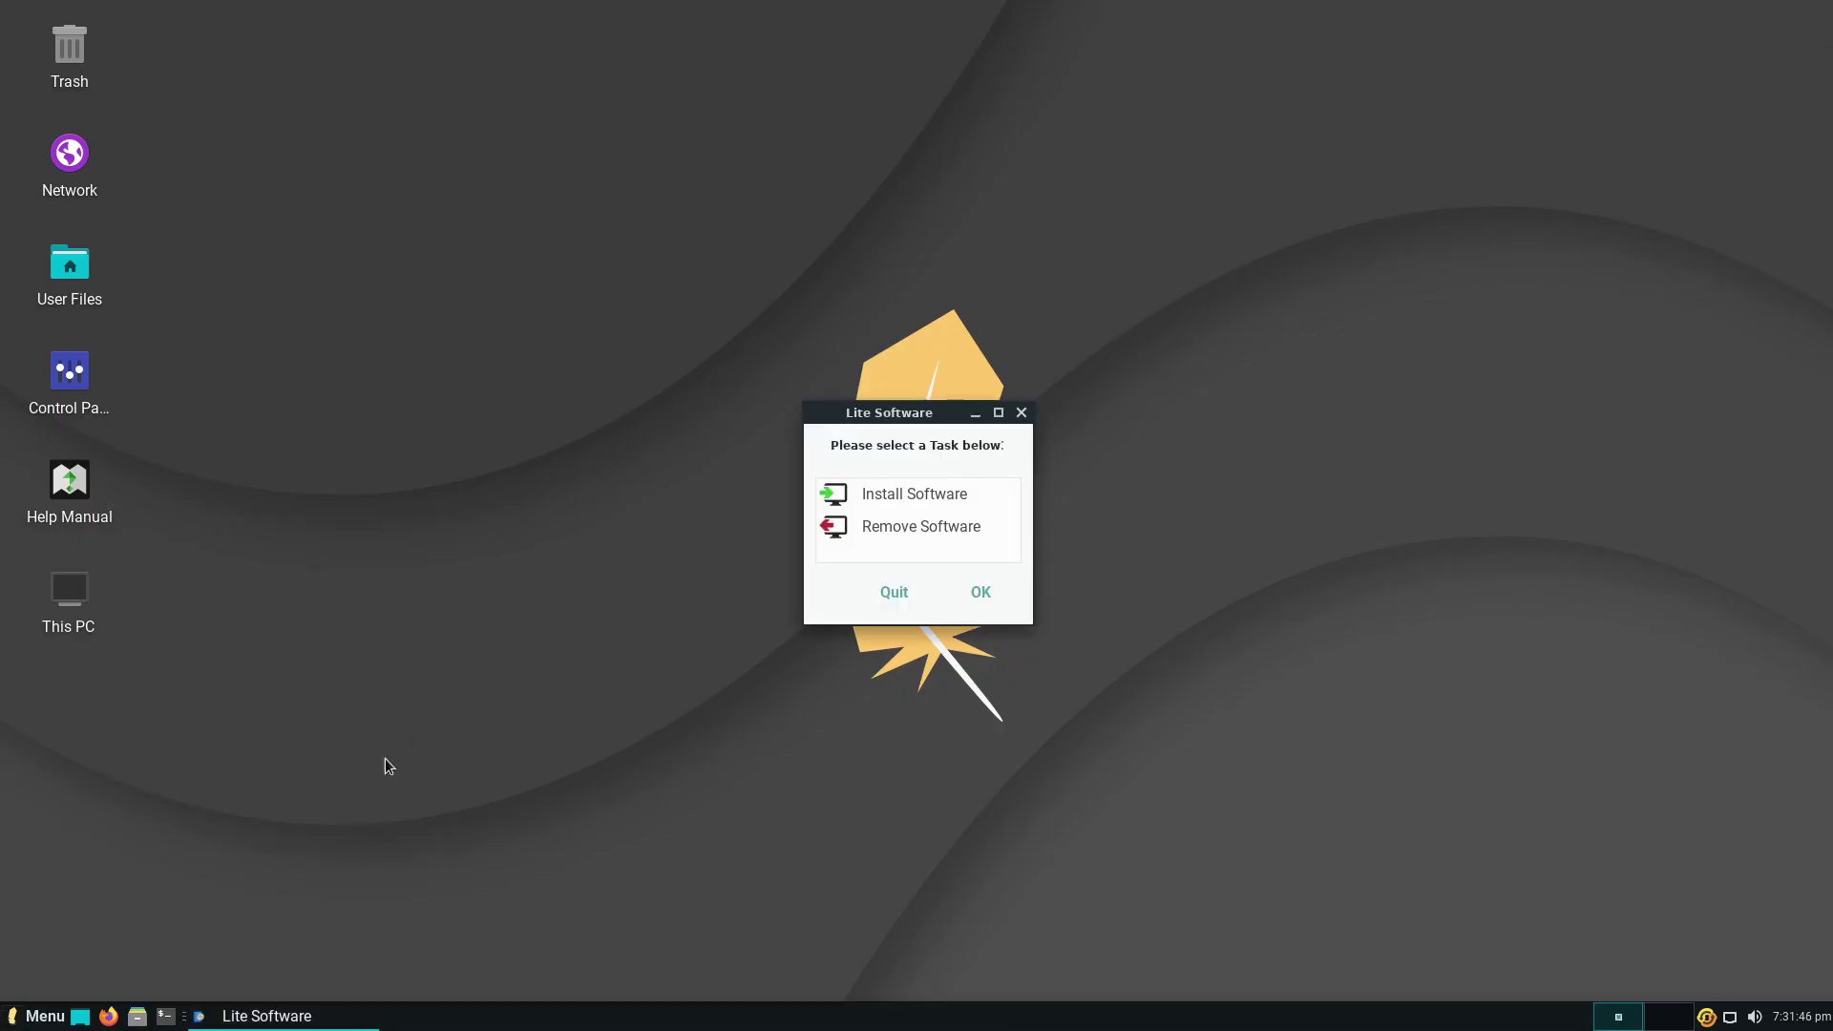
- Quit Lite Software, search 'soft' in the application menu, then close the menu
{"action": "left_click", "coordinate": [908, 593]}
{"action": "left_click", "coordinate": [7, 1014]}
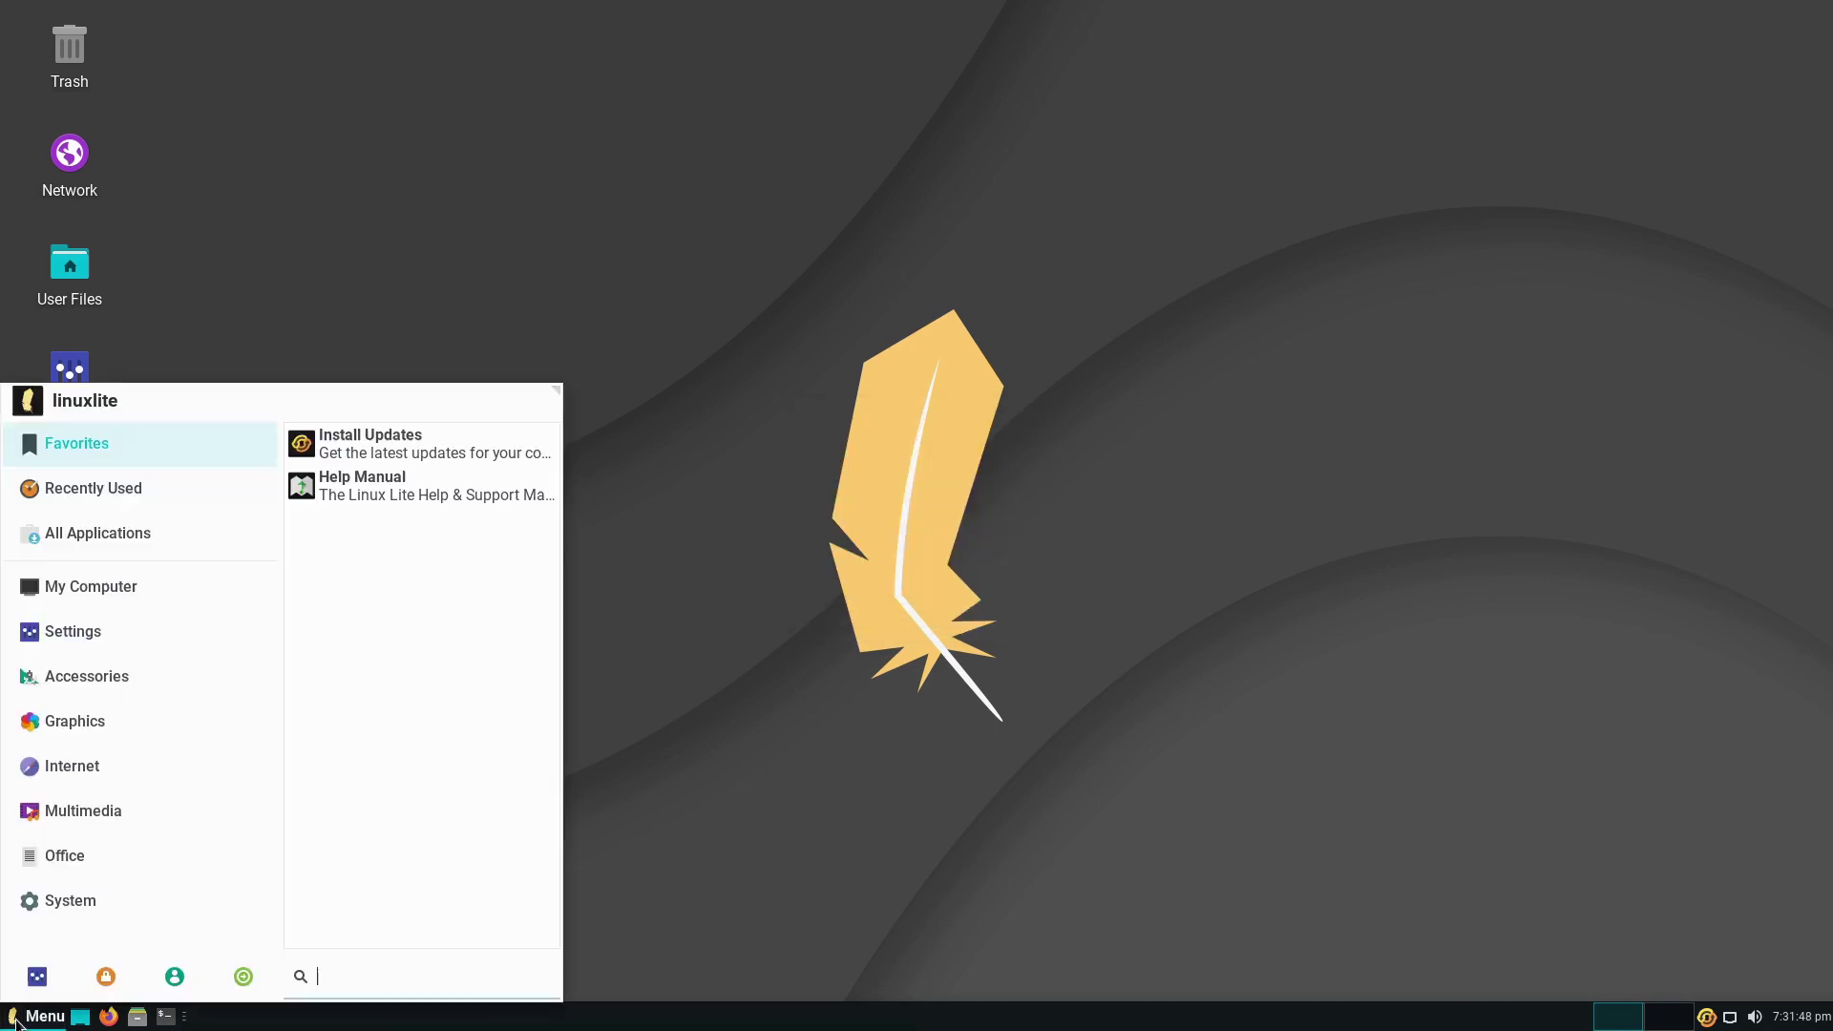
{"action": "type", "text": "soft"}
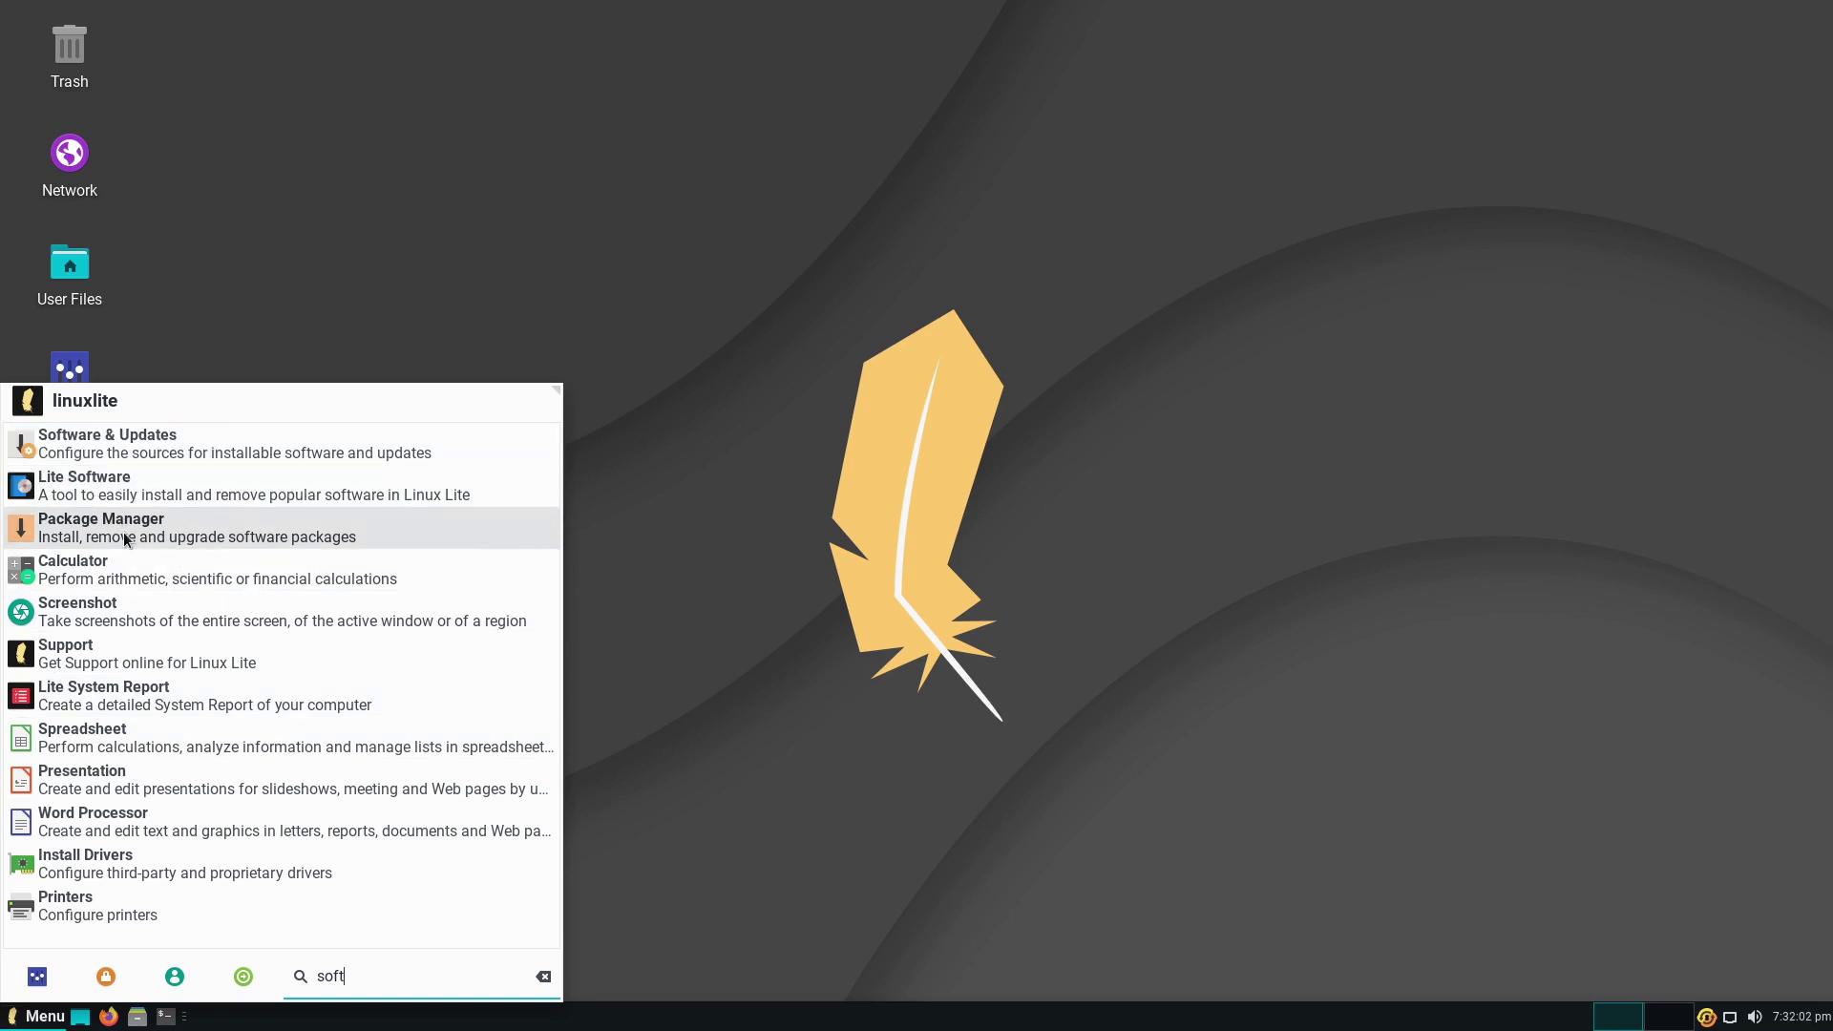
{"action": "left_click", "coordinate": [906, 599]}
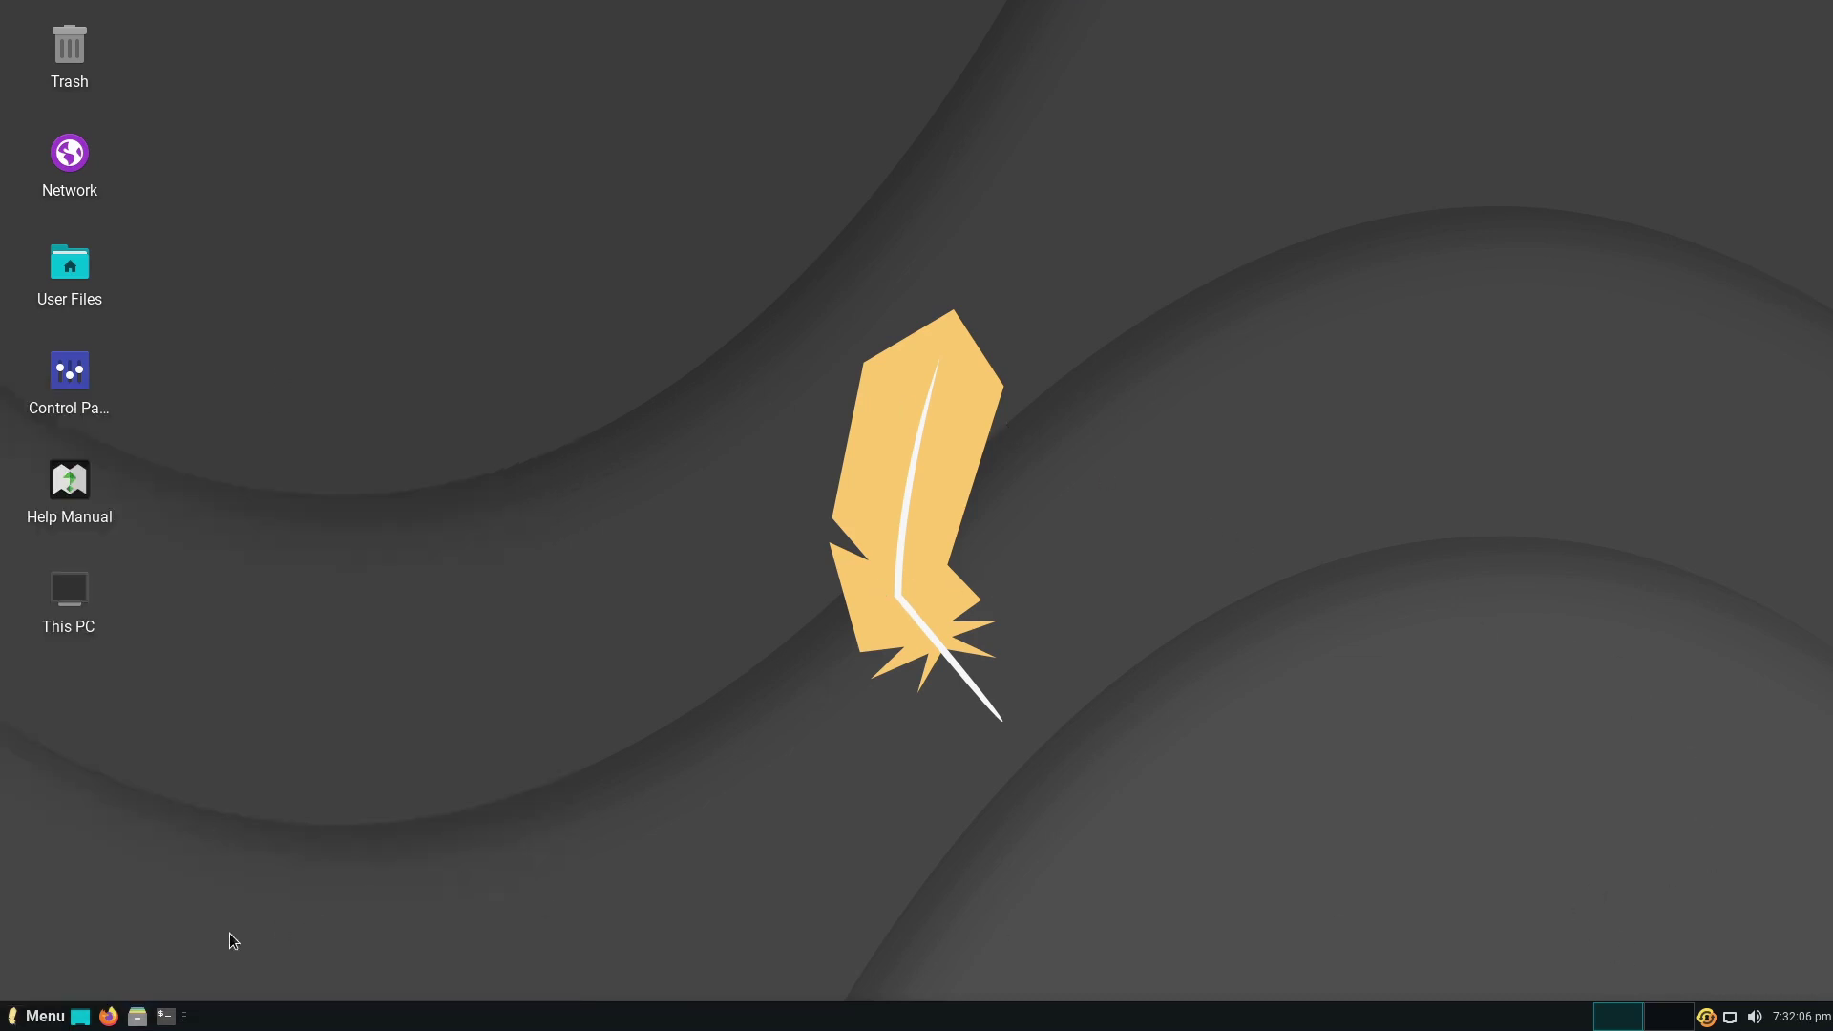
- Browse the menu's Accessories, Office, System, Recent, Multimedia and All Applications lists, then close it
{"action": "left_click", "coordinate": [45, 1016]}
{"action": "left_click", "coordinate": [139, 683]}
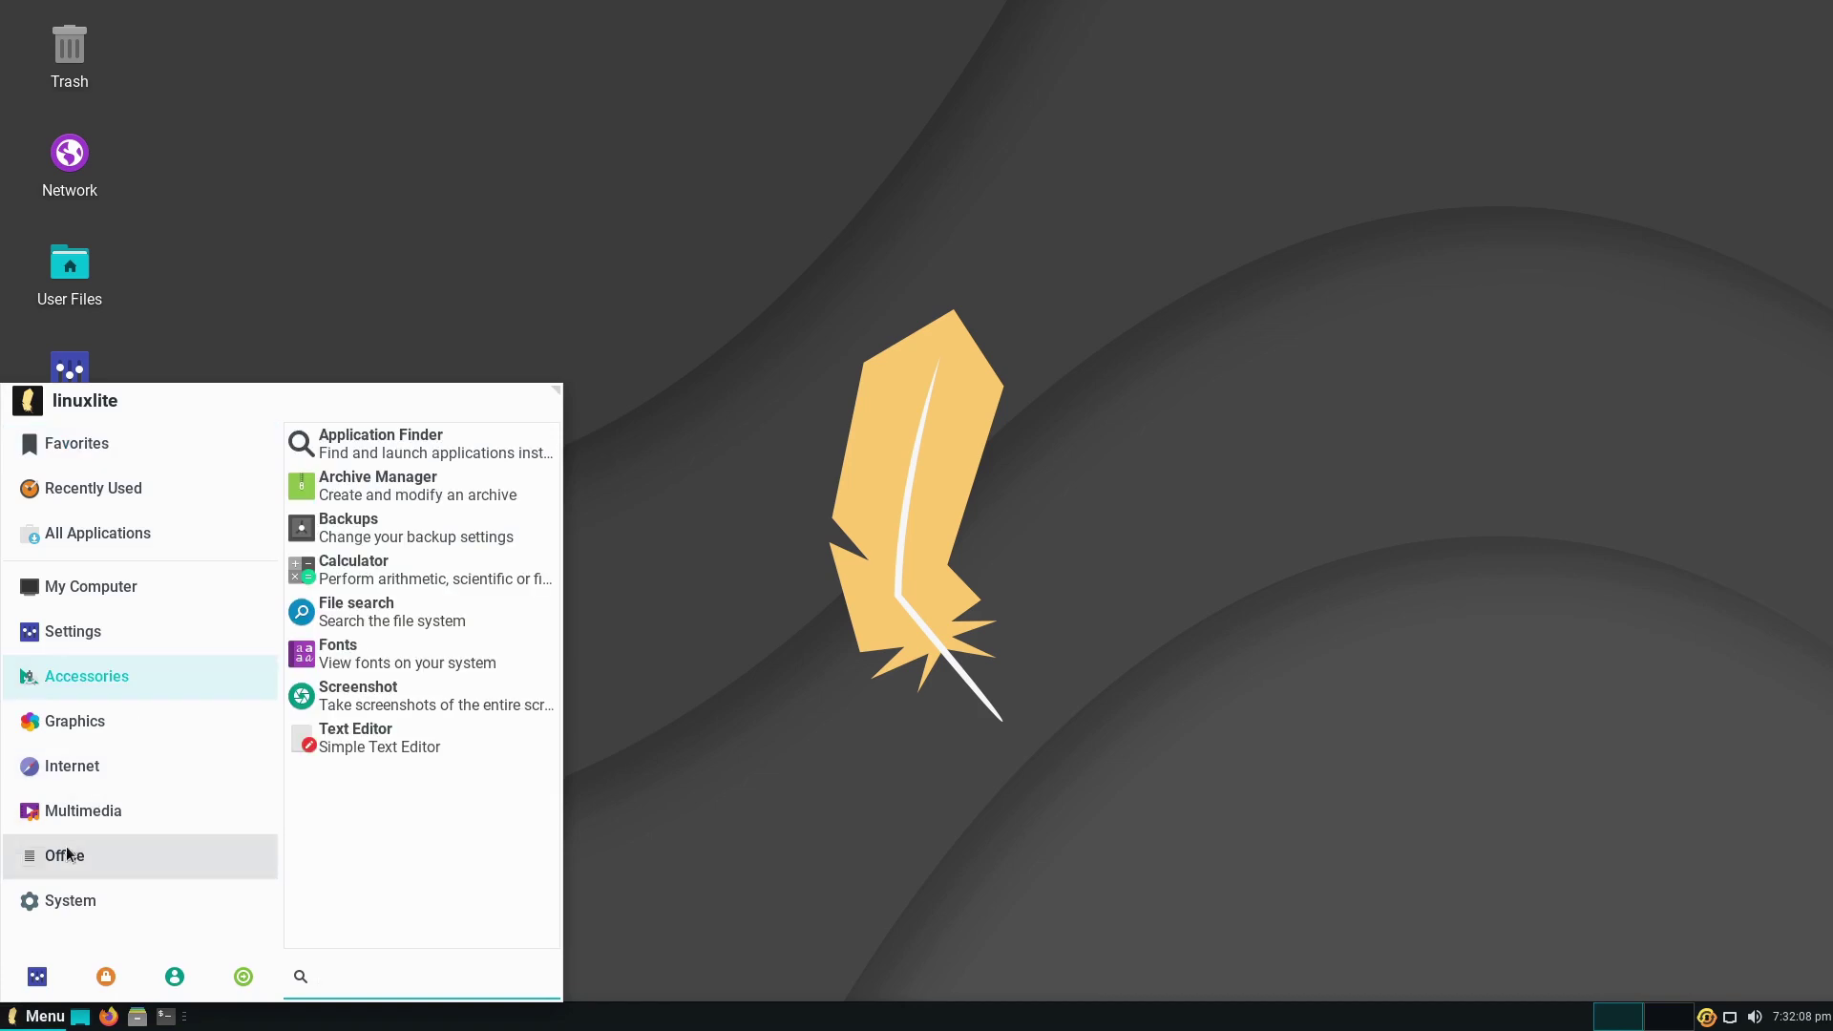
{"action": "left_click", "coordinate": [67, 855]}
{"action": "left_click", "coordinate": [81, 902]}
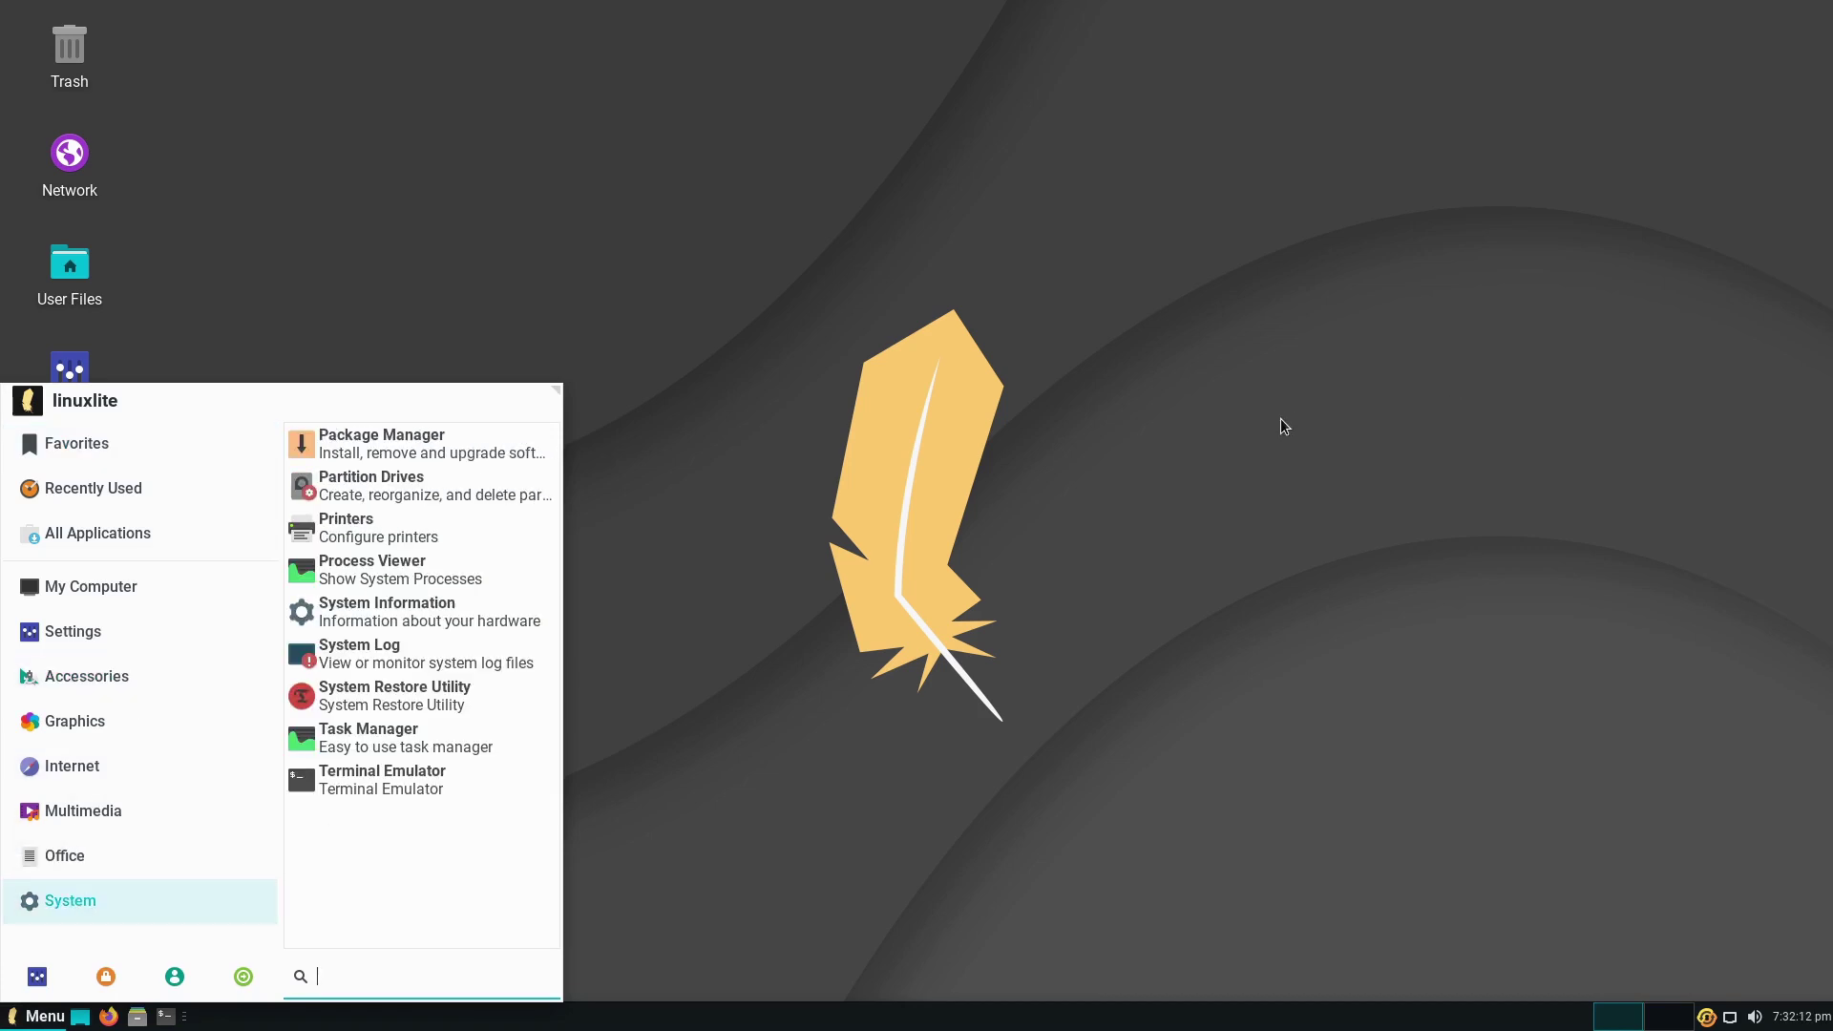
{"action": "left_click", "coordinate": [67, 855]}
{"action": "left_click", "coordinate": [82, 504]}
{"action": "left_click", "coordinate": [69, 855]}
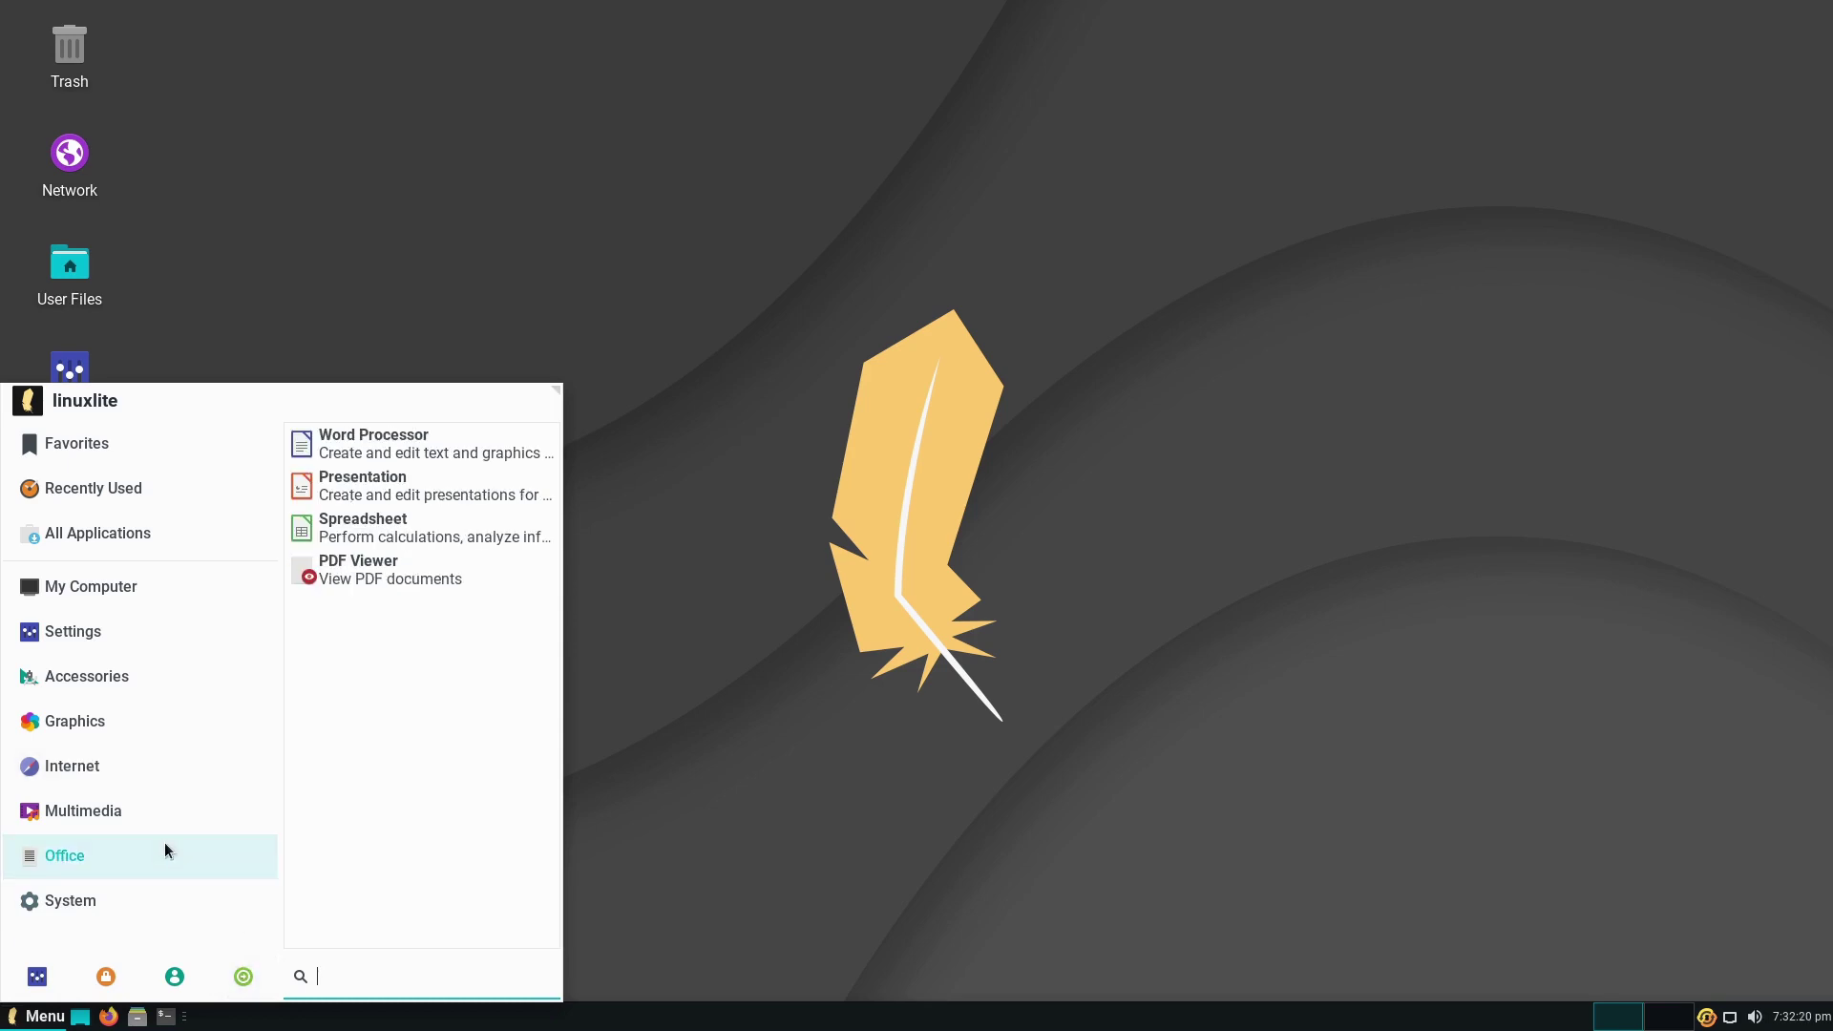
{"action": "left_click", "coordinate": [120, 901]}
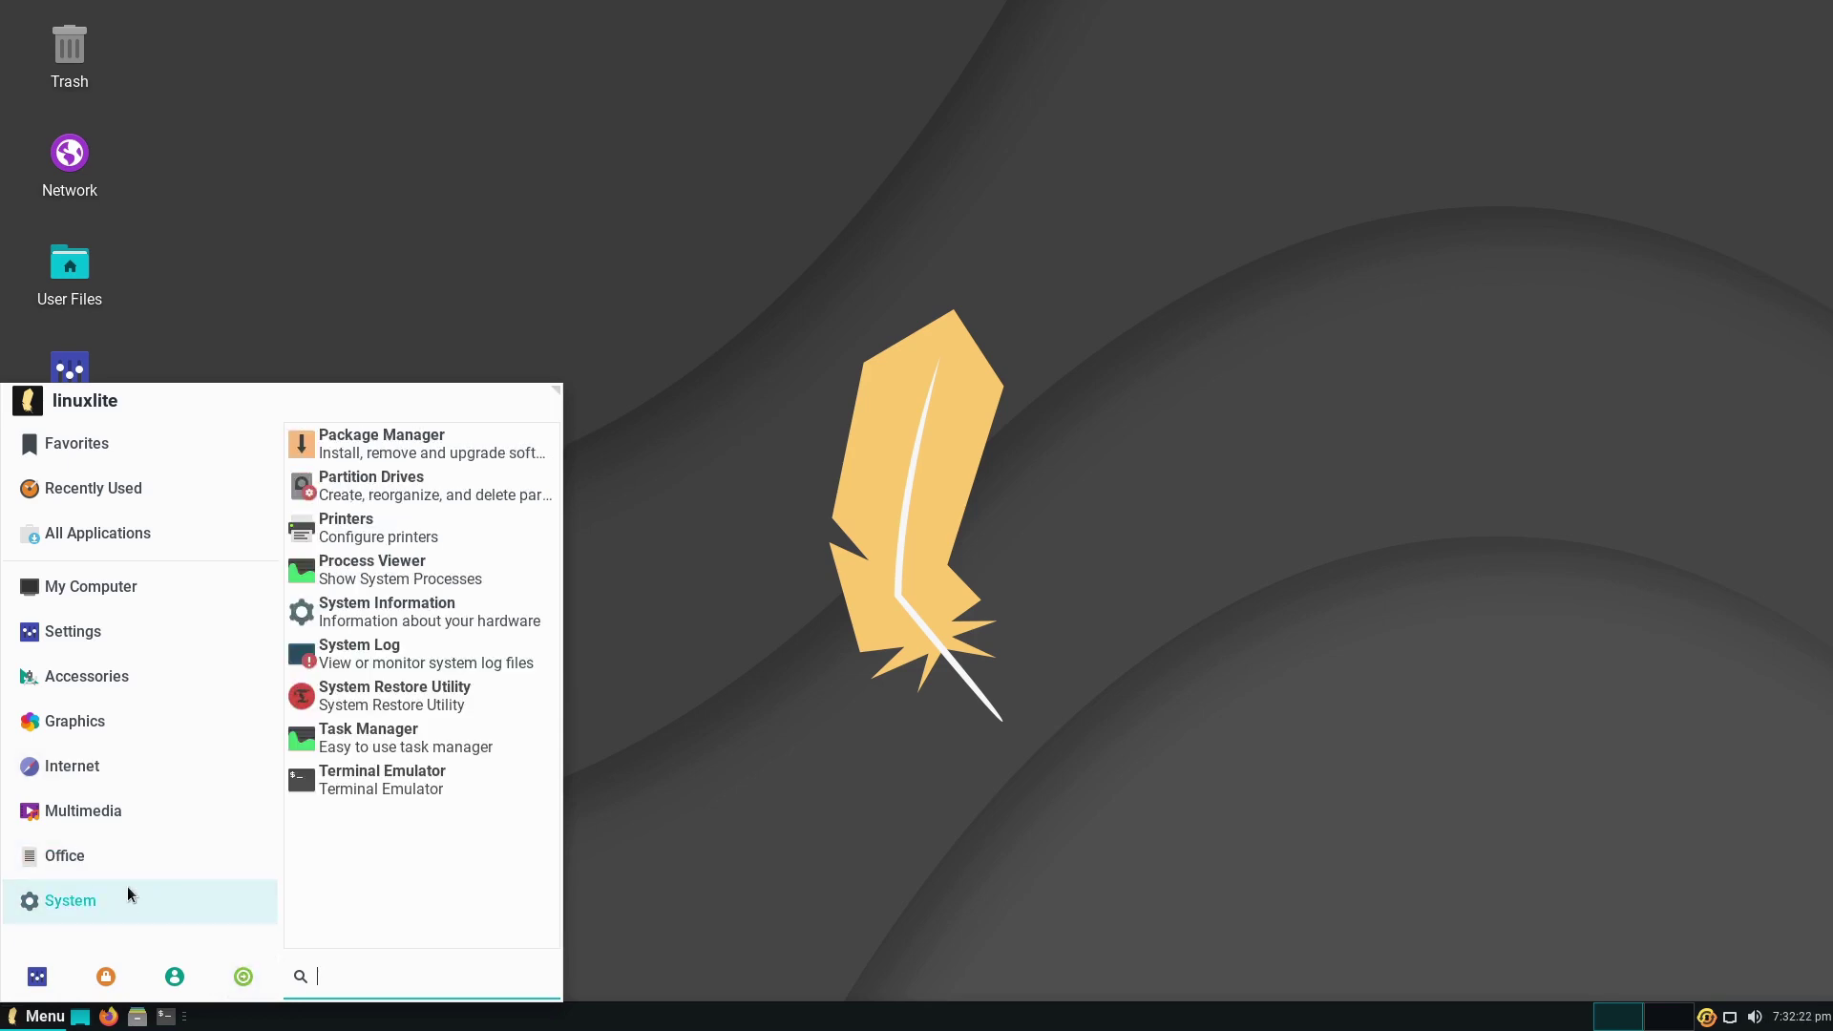
{"action": "left_click", "coordinate": [128, 865]}
{"action": "left_click", "coordinate": [105, 820]}
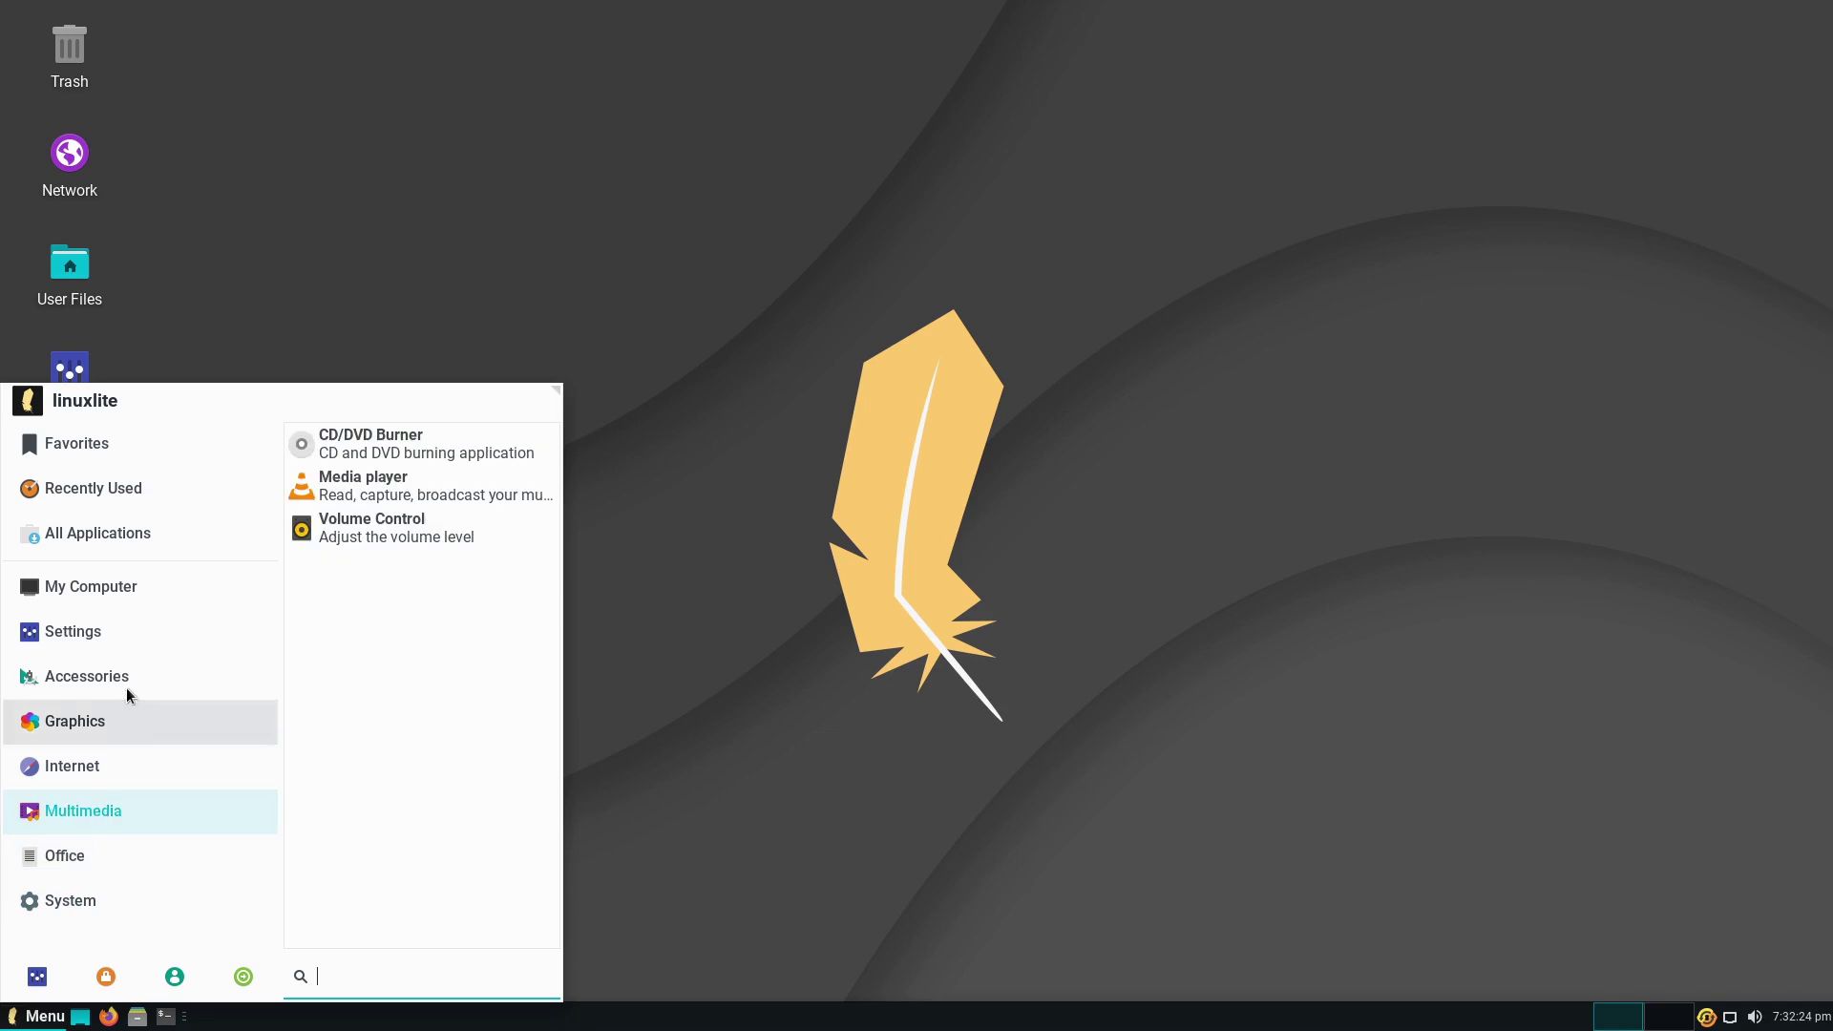
{"action": "left_click", "coordinate": [125, 676]}
{"action": "left_click", "coordinate": [134, 536]}
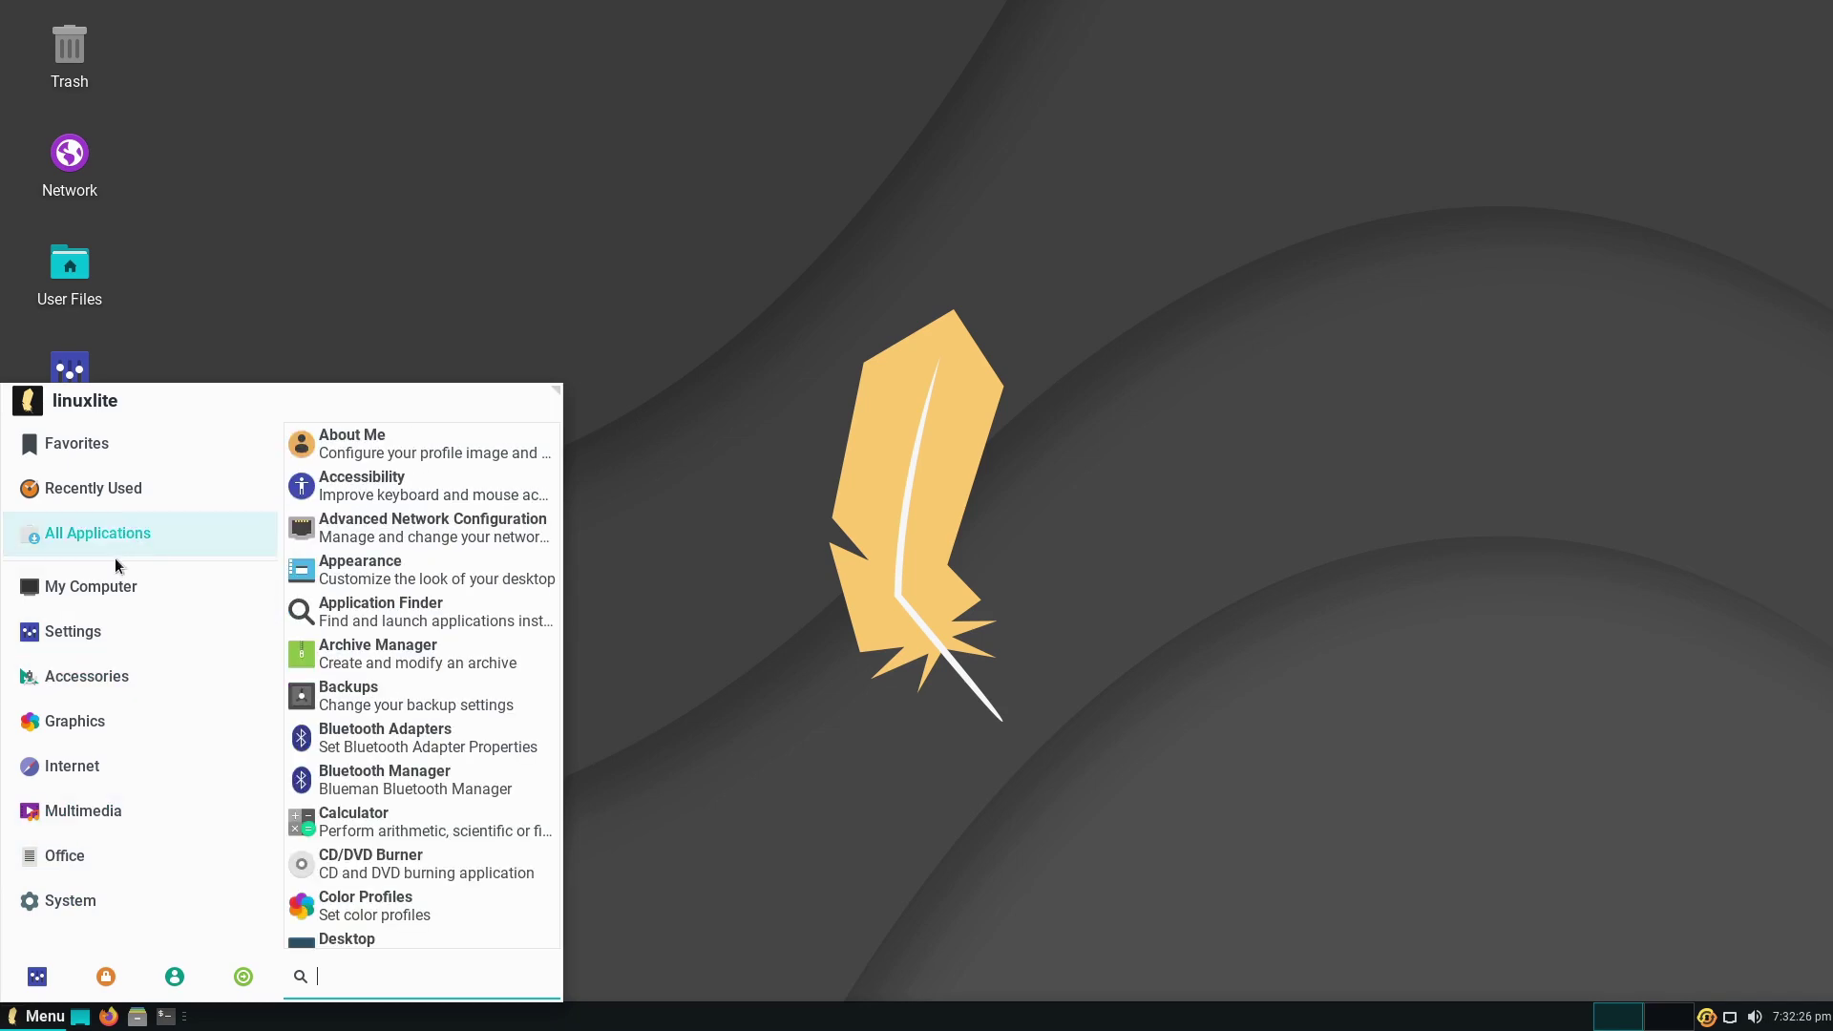
{"action": "left_click", "coordinate": [219, 335]}
- Open Linux Lite's Settings from the desktop, reposition it, and launch Lite Tweaks under System
{"action": "double_click", "coordinate": [71, 386]}
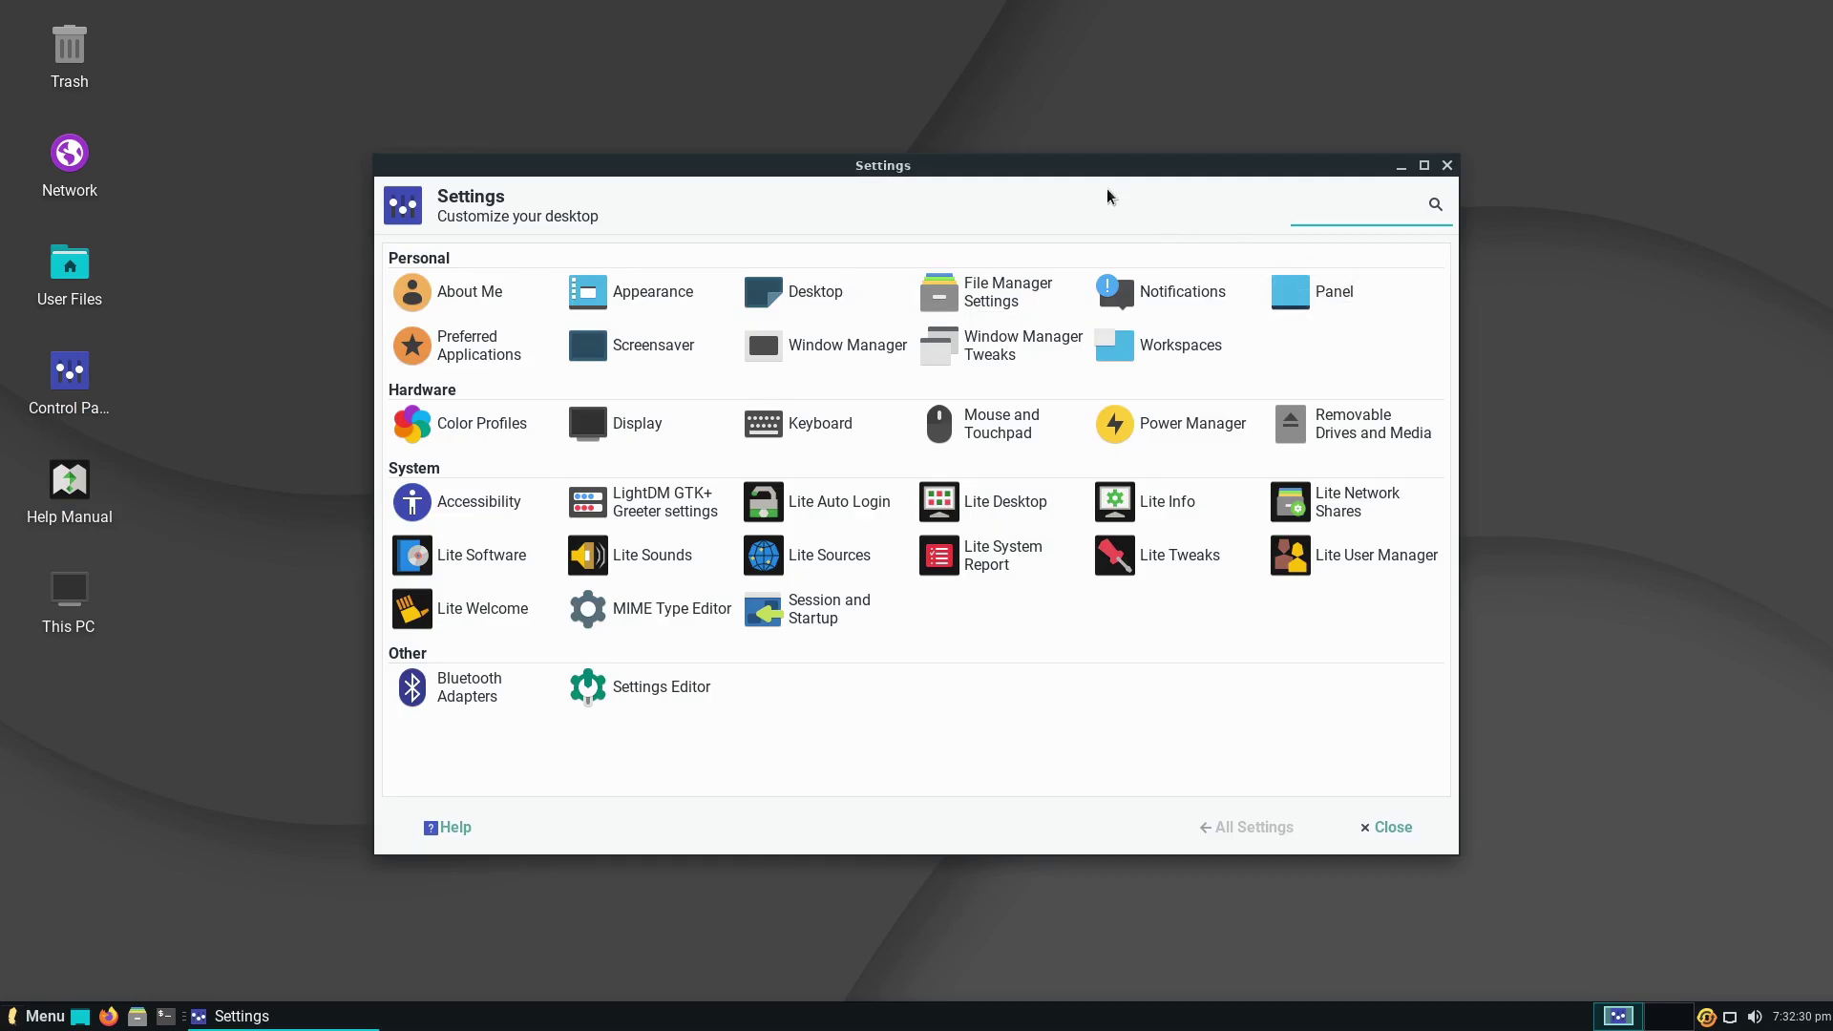
{"action": "left_click_drag", "start_coordinate": [1088, 170], "coordinate": [1152, 100]}
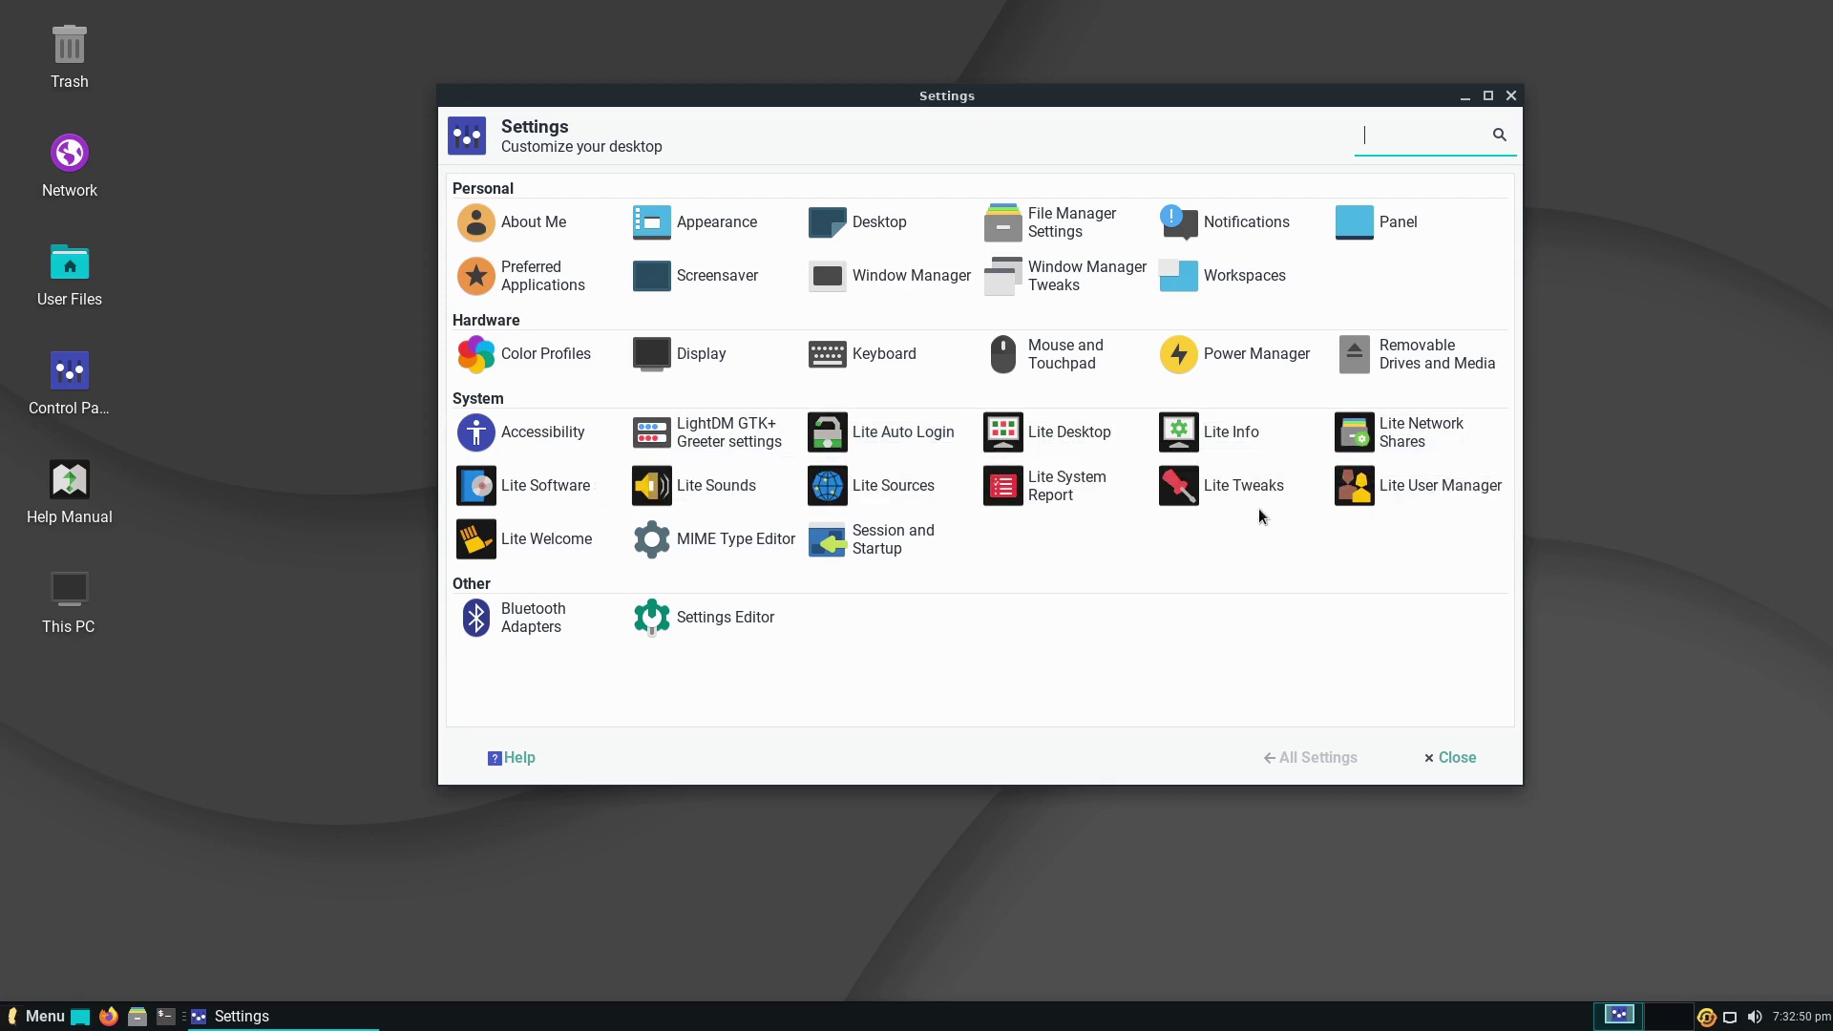
{"action": "left_click", "coordinate": [1239, 488]}
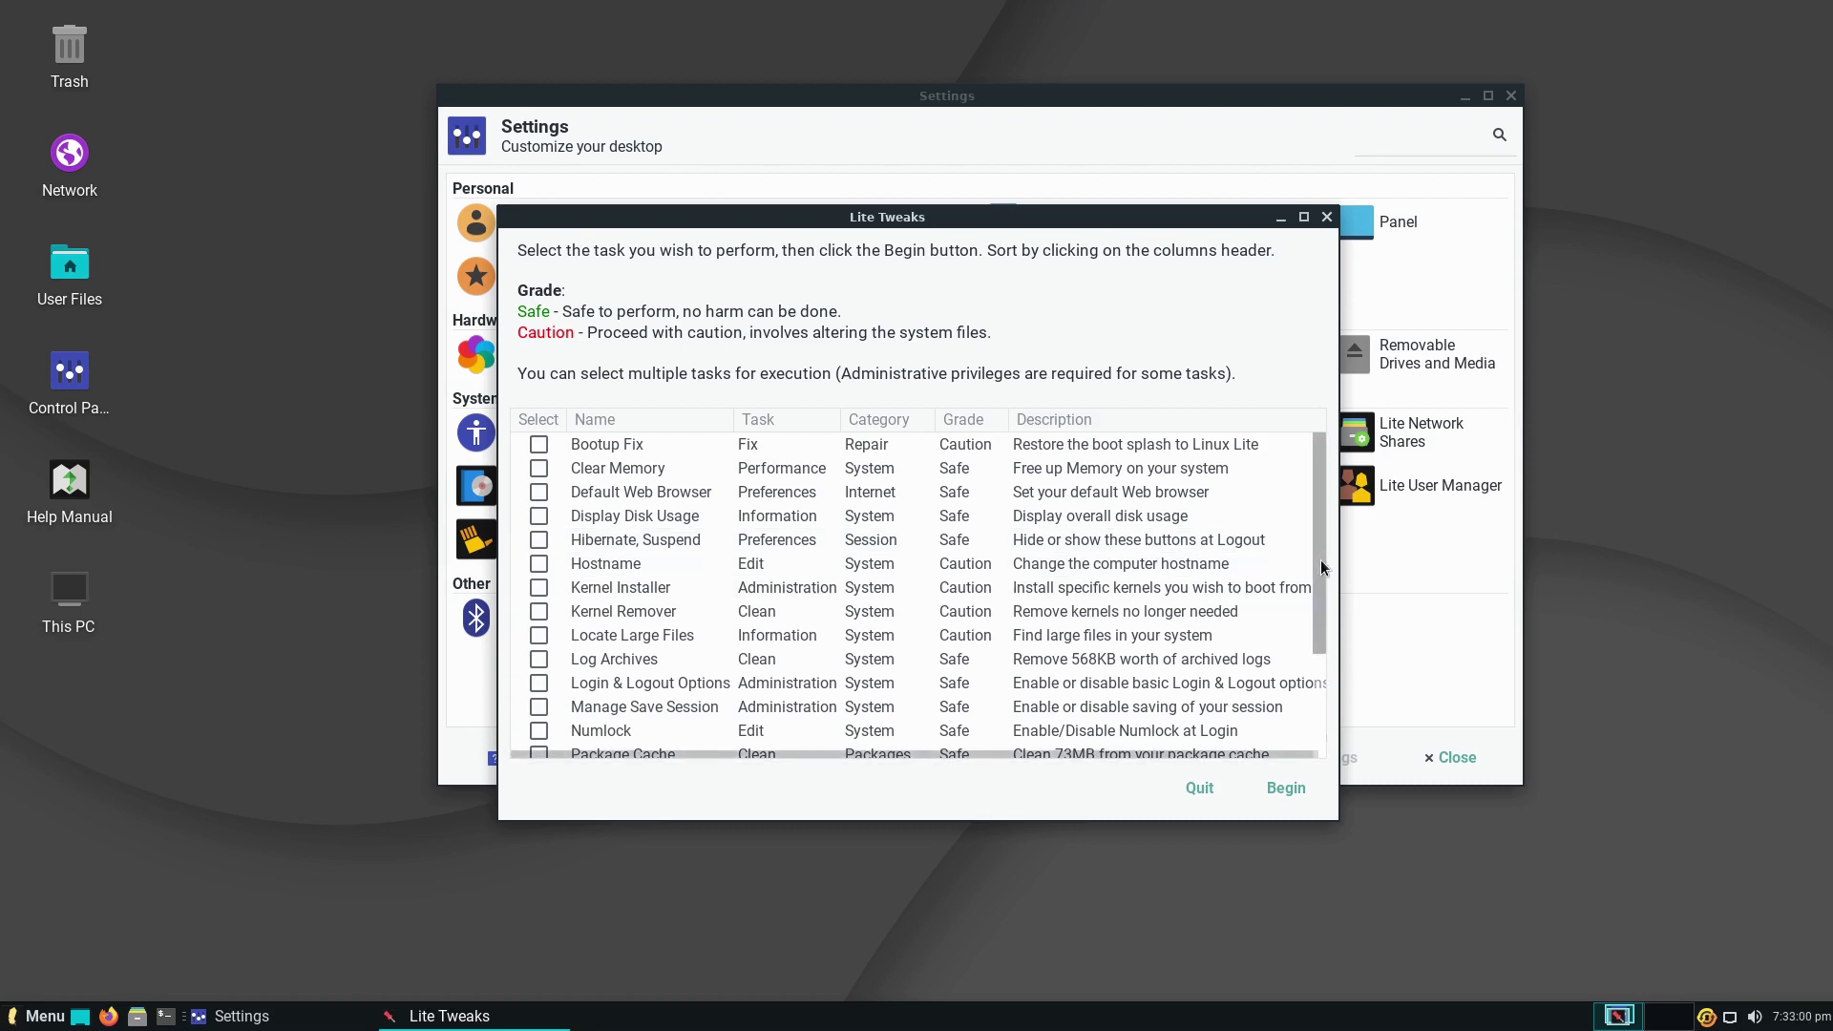
- Browse the Lite Tweaks task list down to zRAM and back to the top, then quit
{"action": "left_click_drag", "start_coordinate": [1320, 560], "coordinate": [1302, 671]}
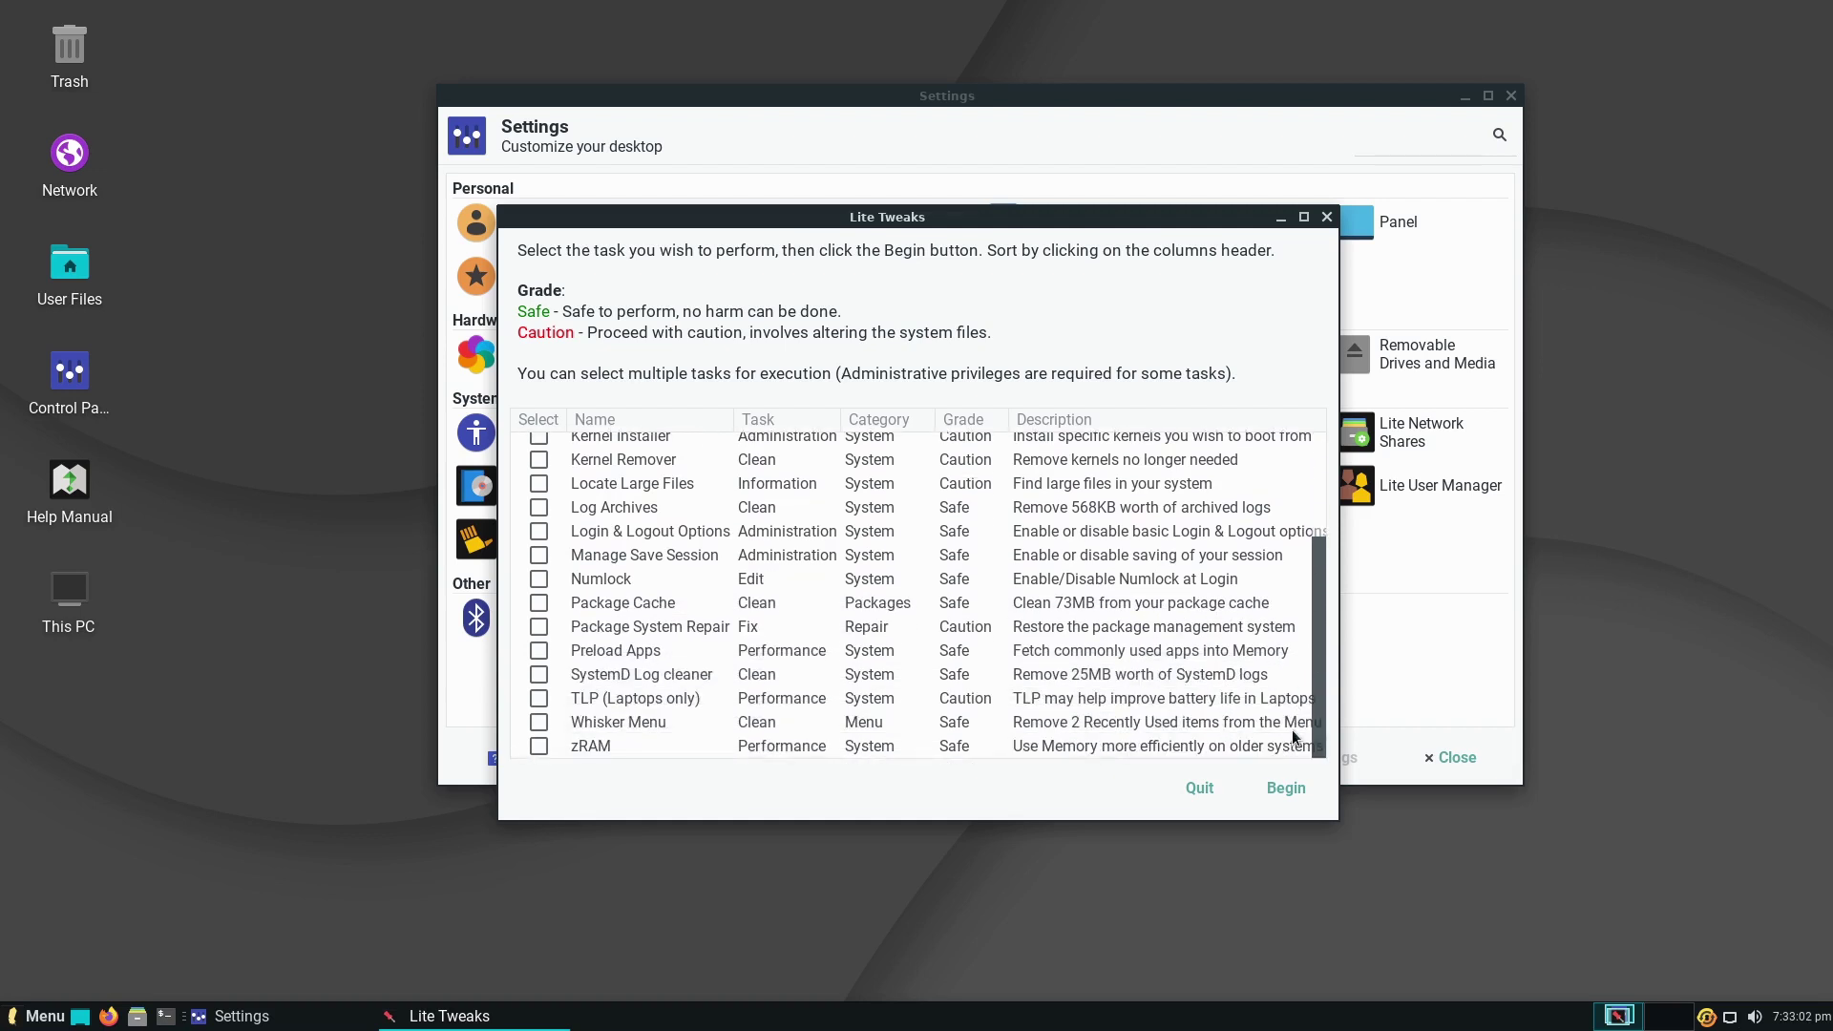
{"action": "left_click_drag", "start_coordinate": [1295, 733], "coordinate": [1367, 500]}
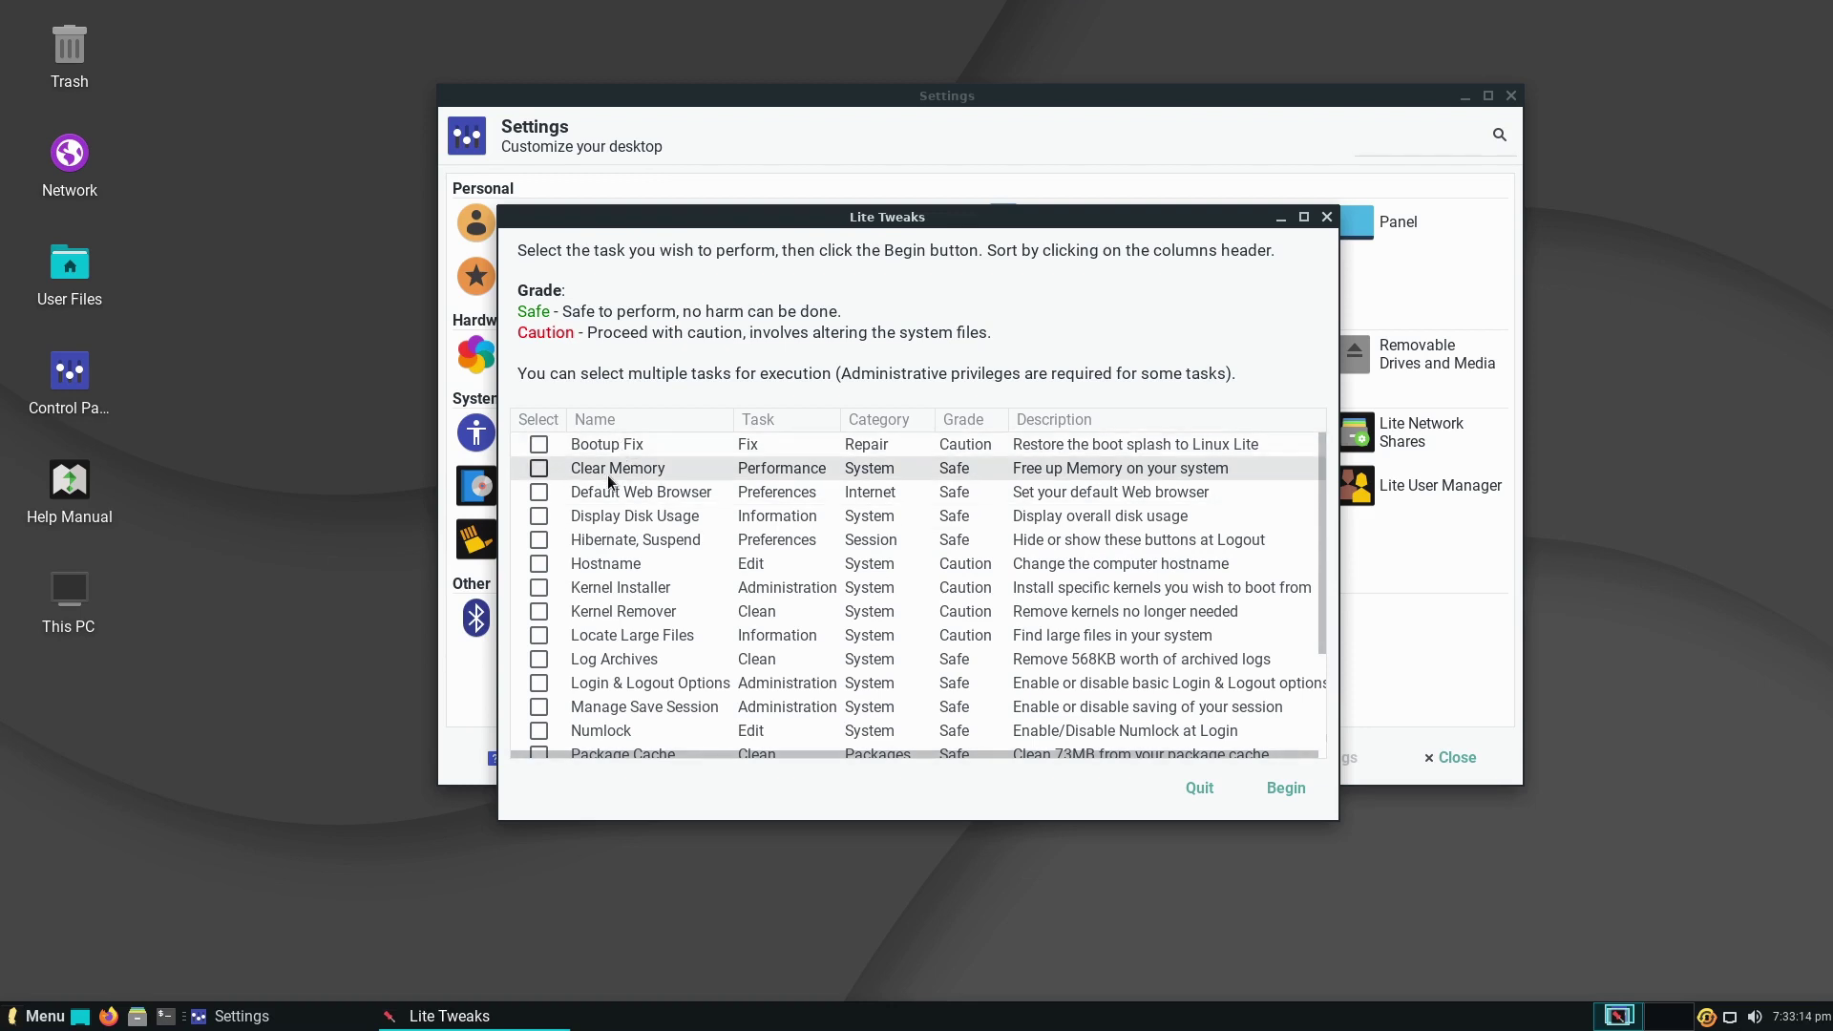
{"action": "scroll", "coordinate": [673, 520], "scroll_direction": "down", "scroll_amount": 3}
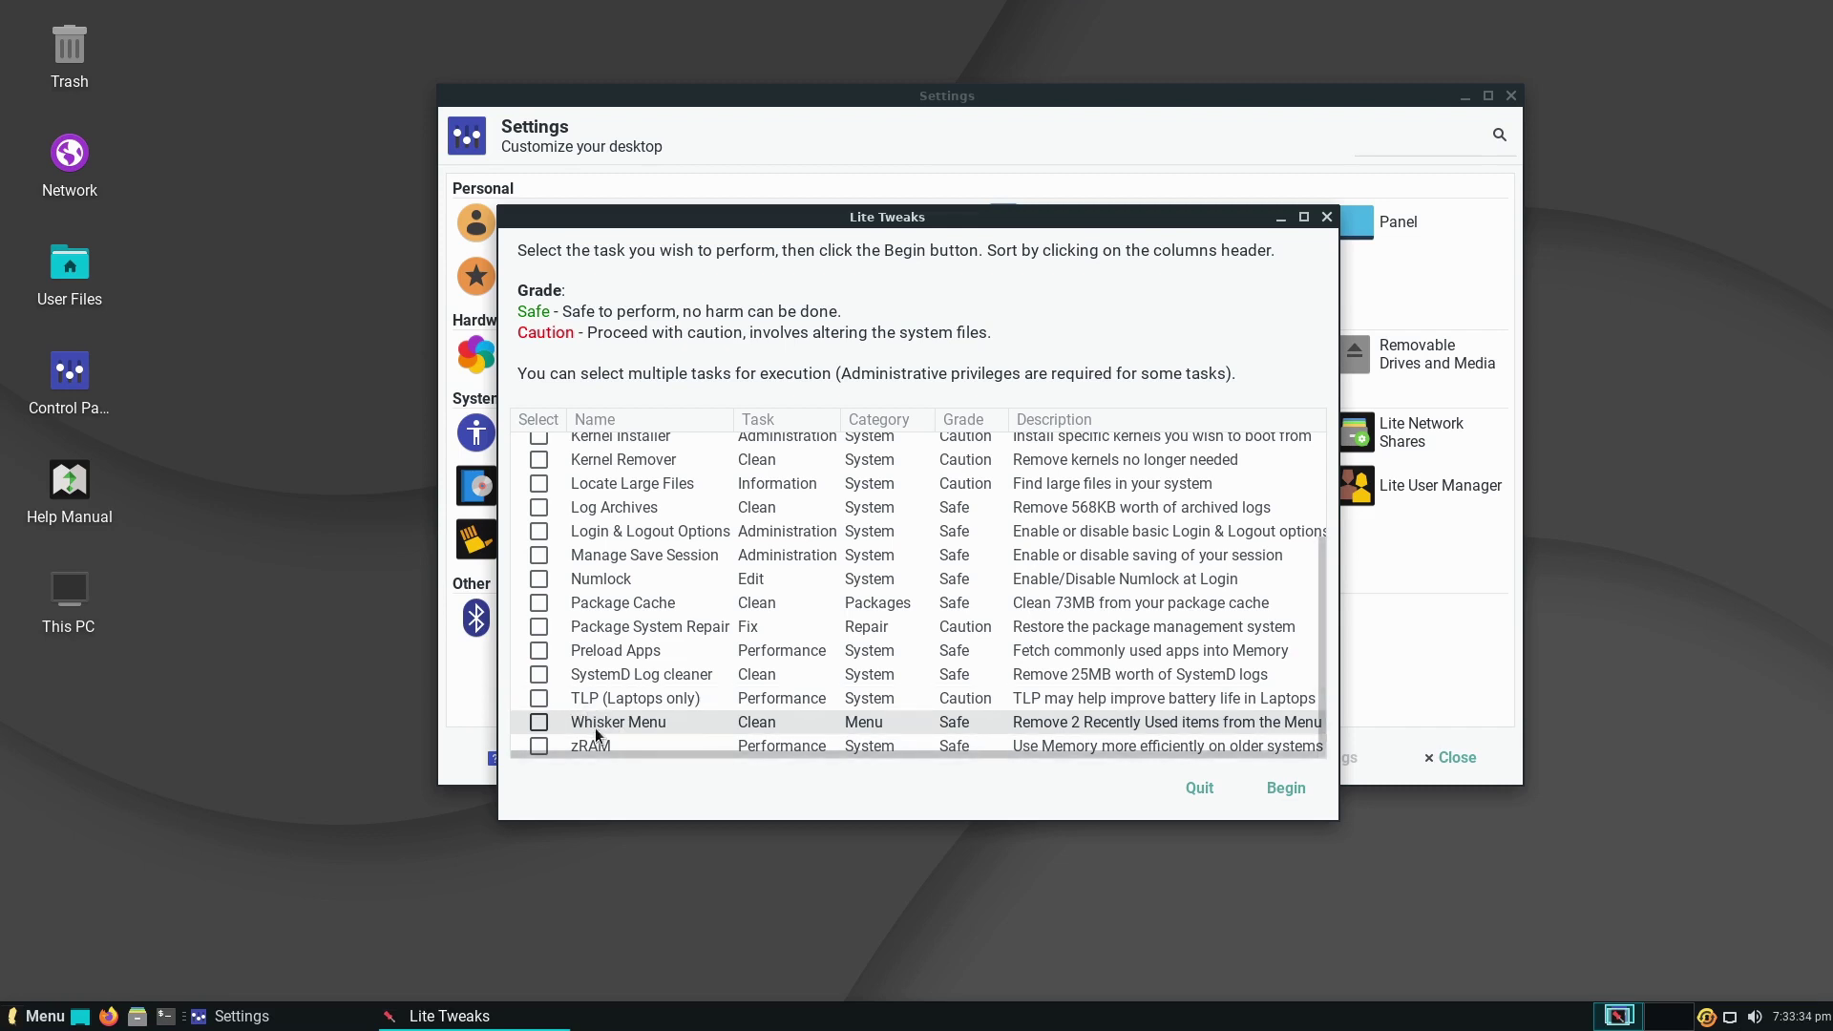
{"action": "scroll", "coordinate": [683, 506], "scroll_direction": "up", "scroll_amount": 3}
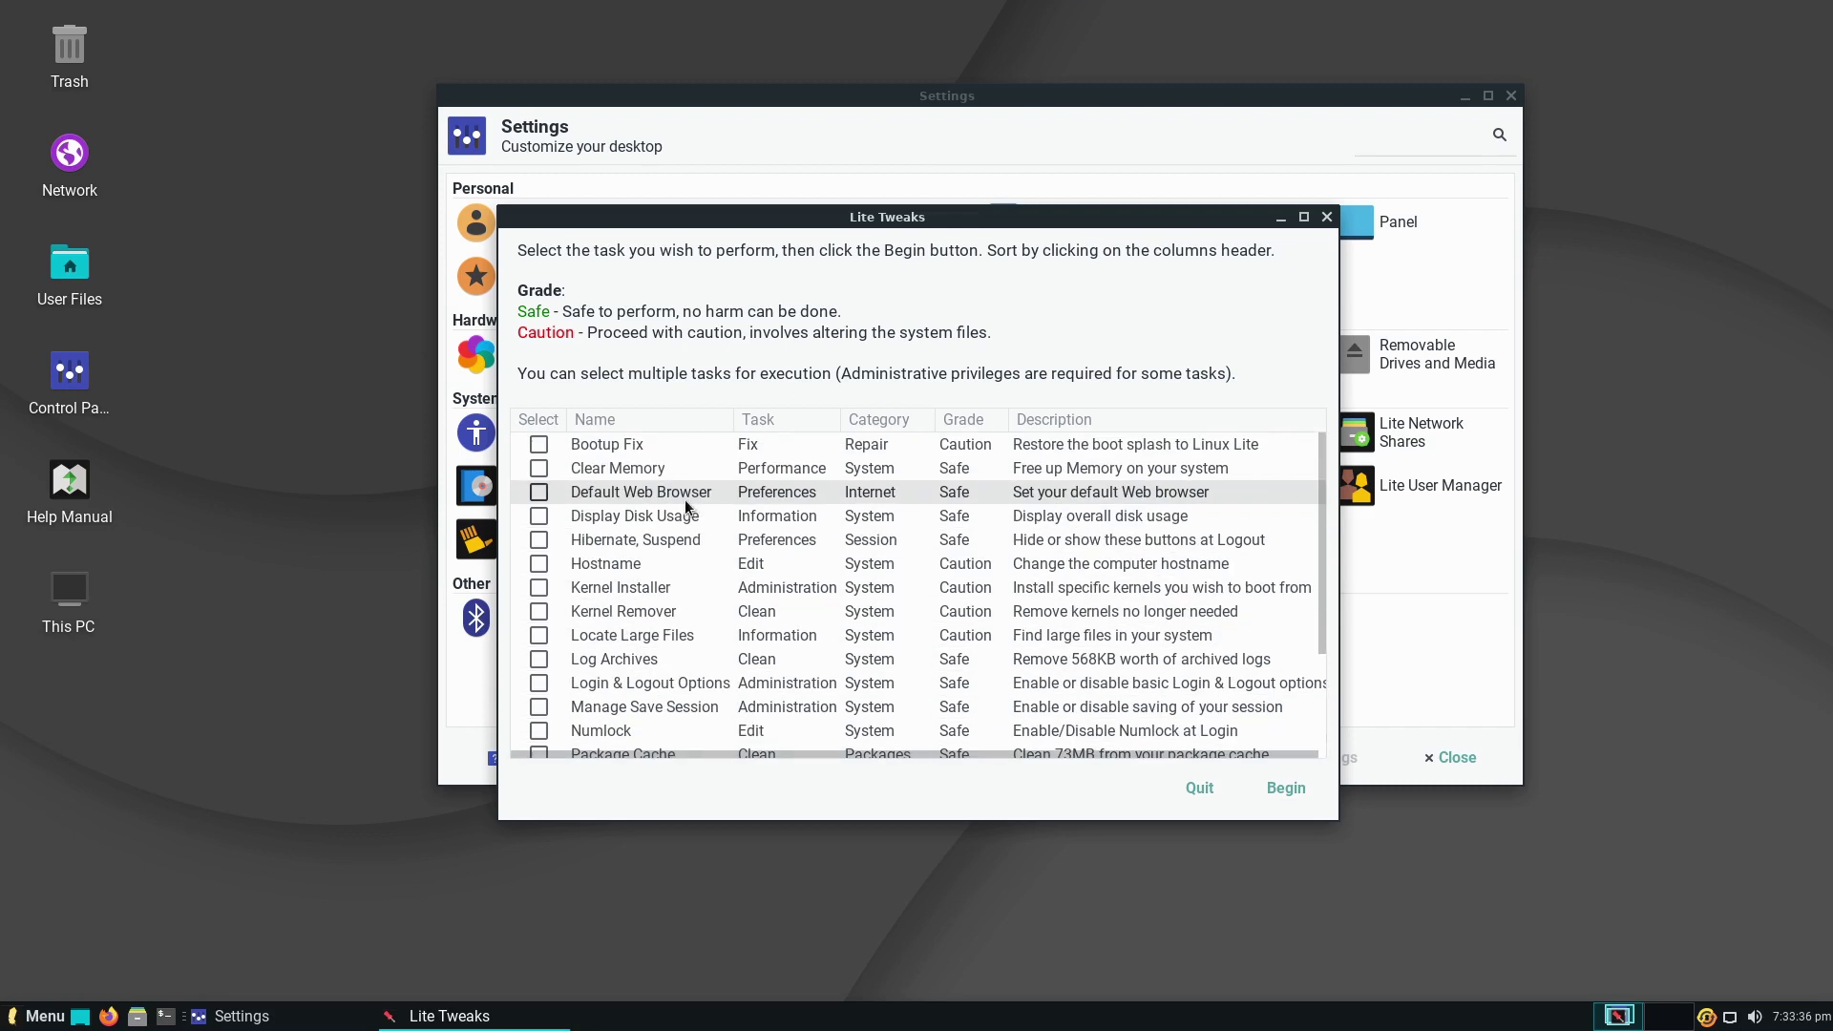
{"action": "left_click", "coordinate": [1200, 790]}
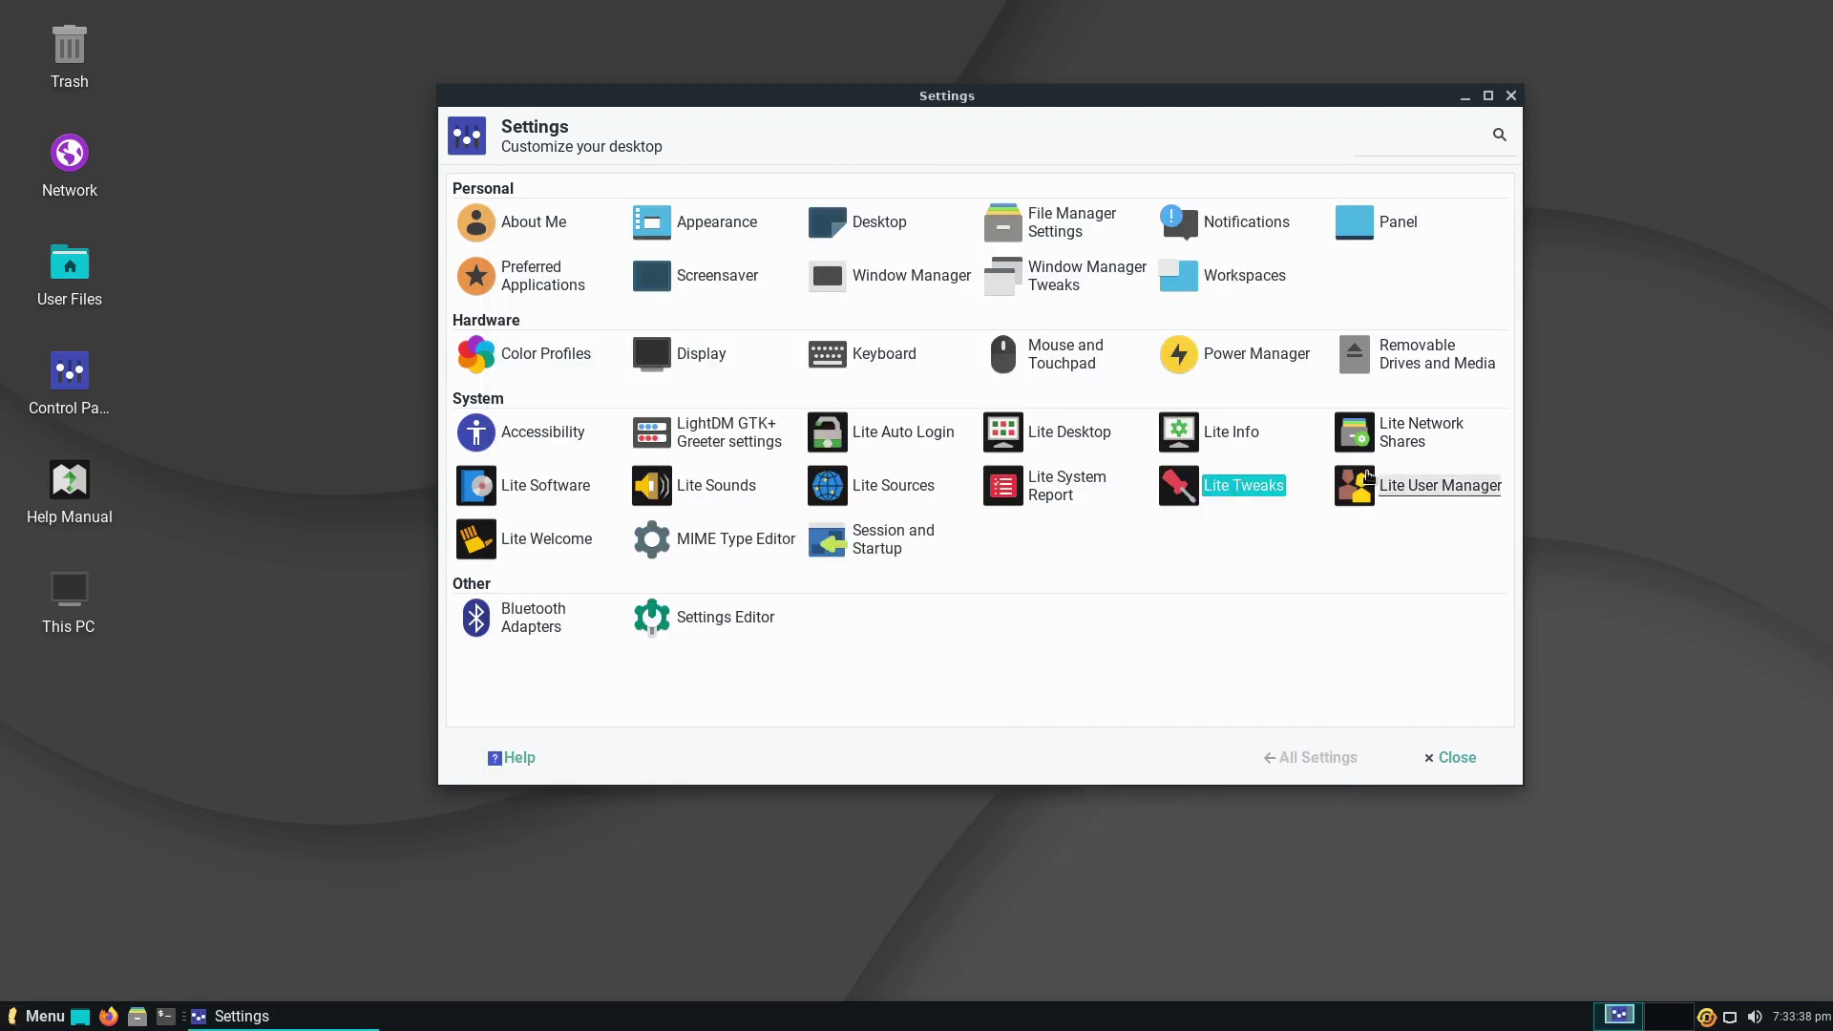
- Search the Whisker Menu for 'usb', dismiss it, and close the Settings window
{"action": "left_click", "coordinate": [1260, 485]}
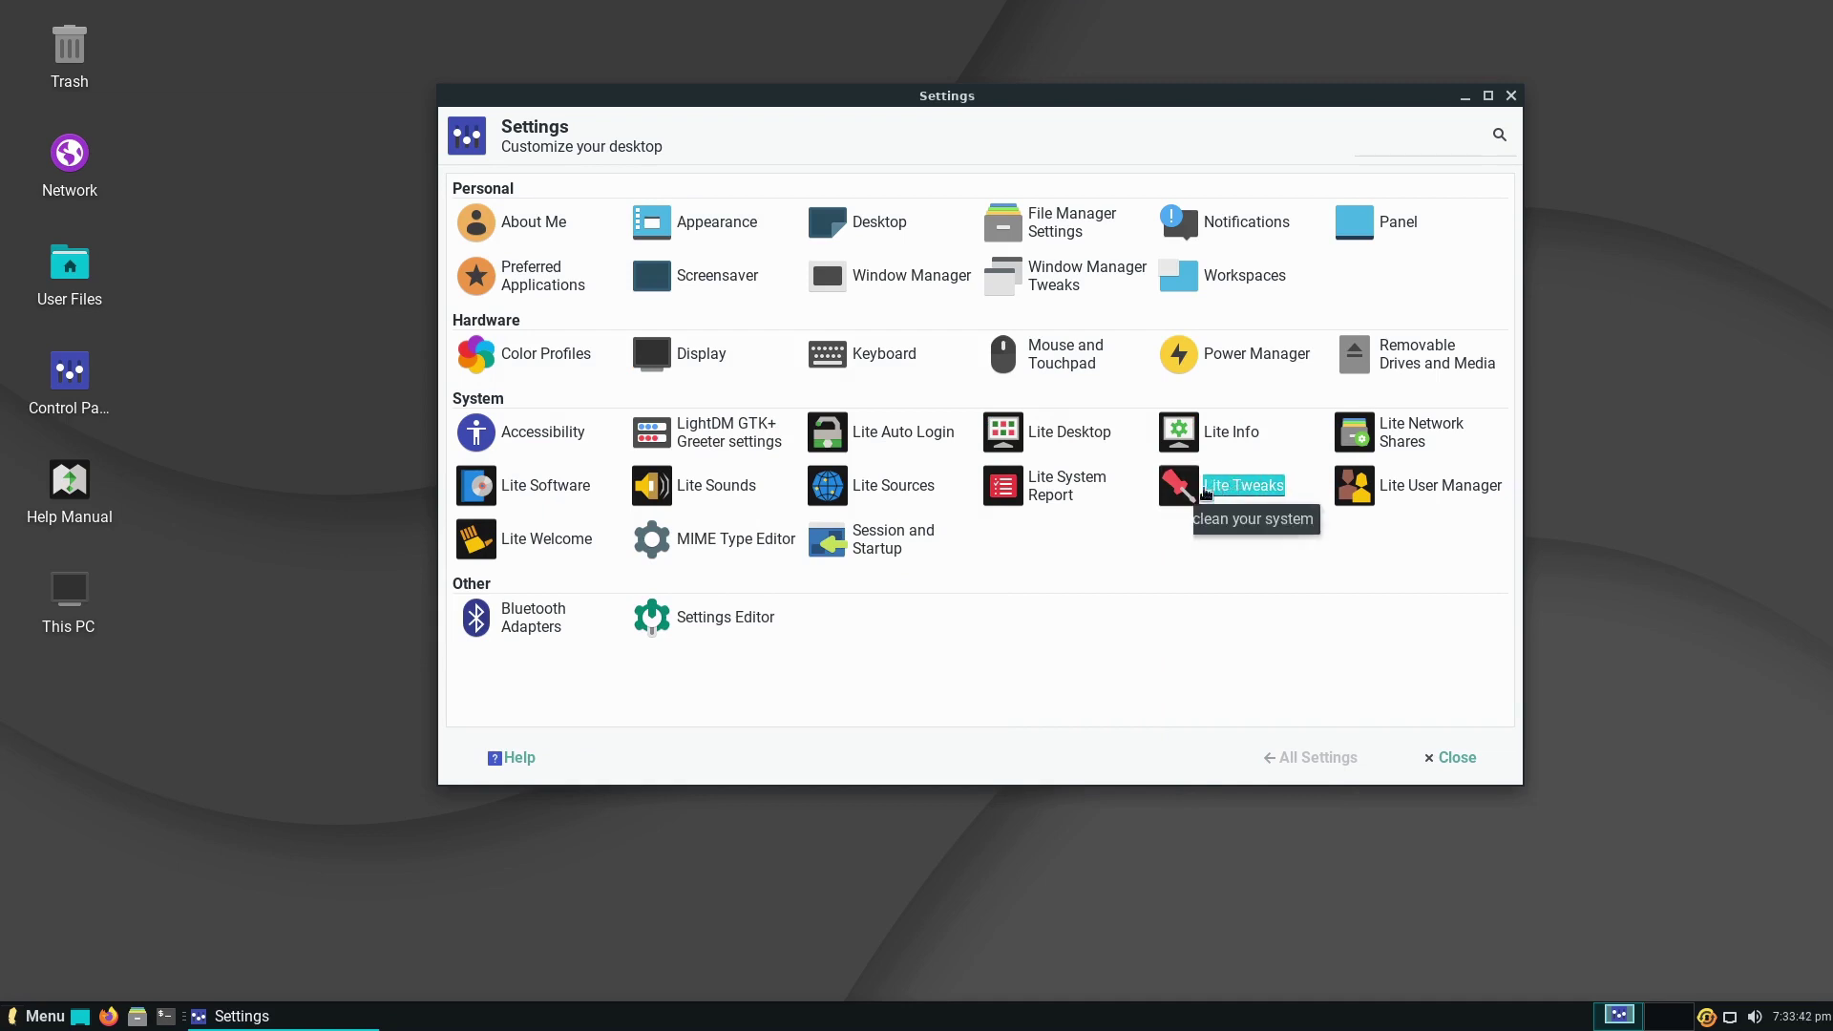
{"action": "left_click", "coordinate": [17, 1019]}
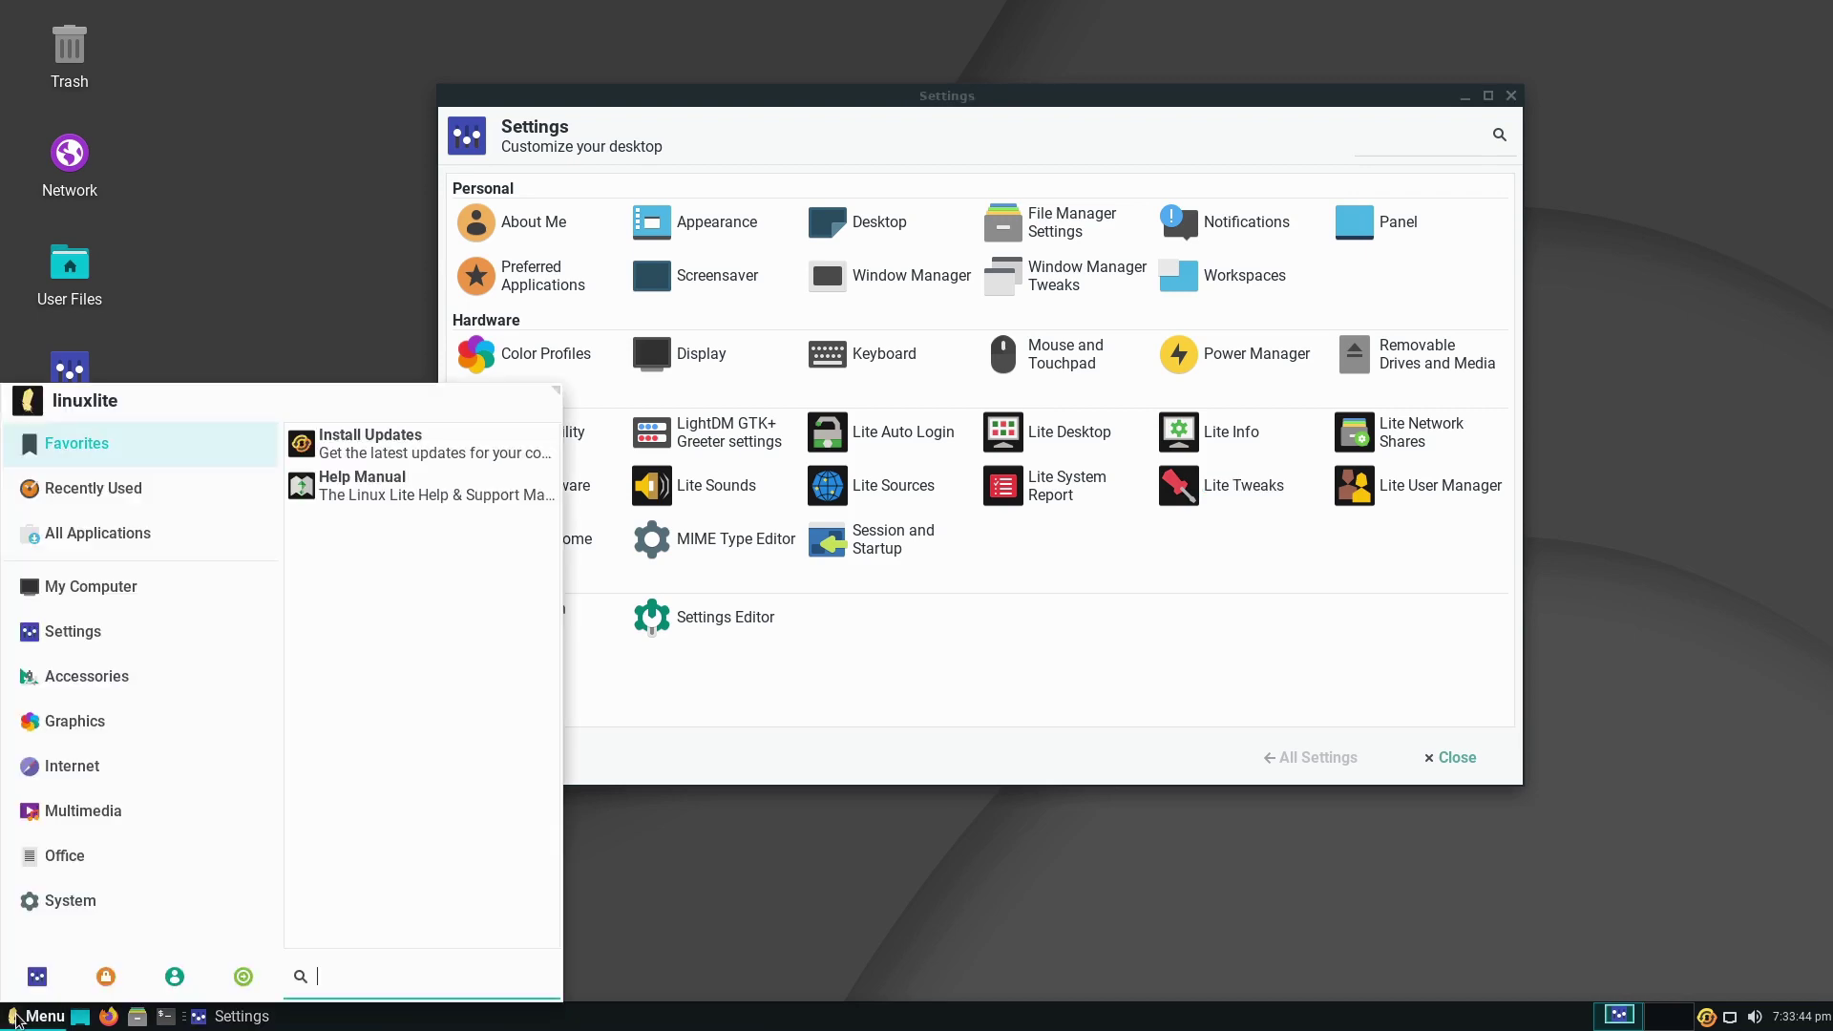
{"action": "type", "text": "usb"}
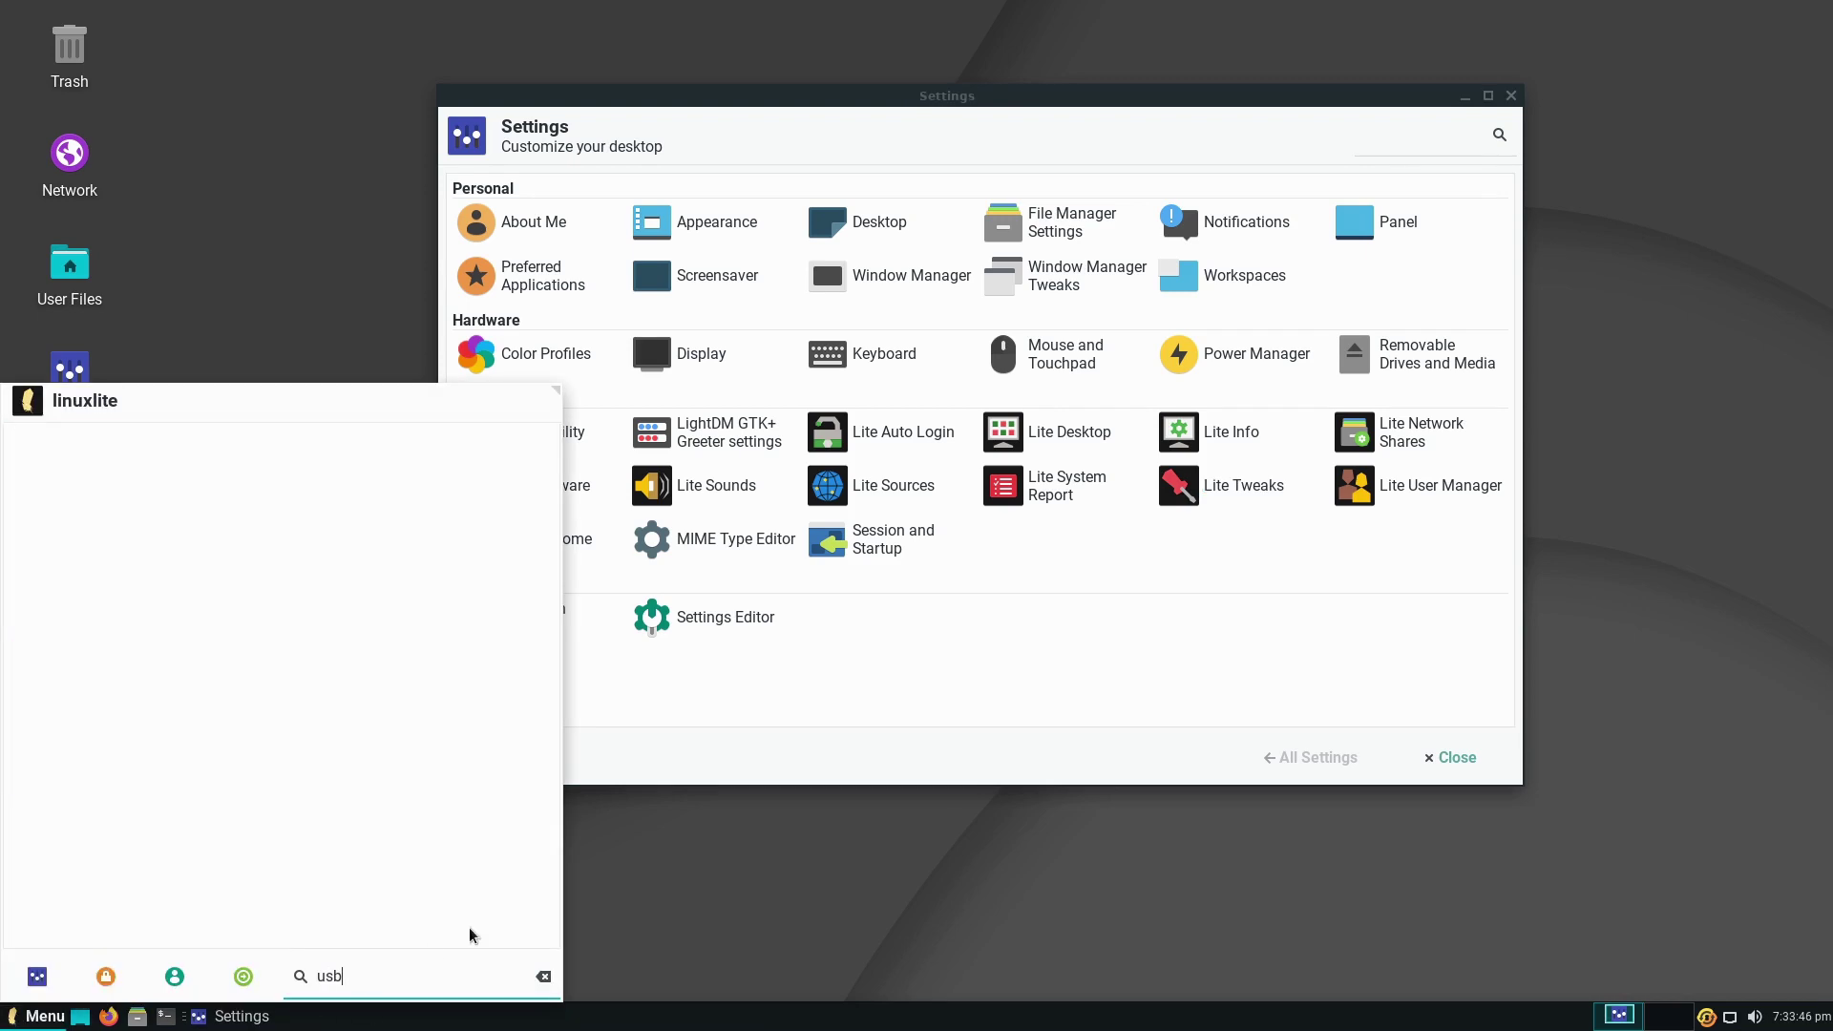
{"action": "left_click", "coordinate": [799, 890]}
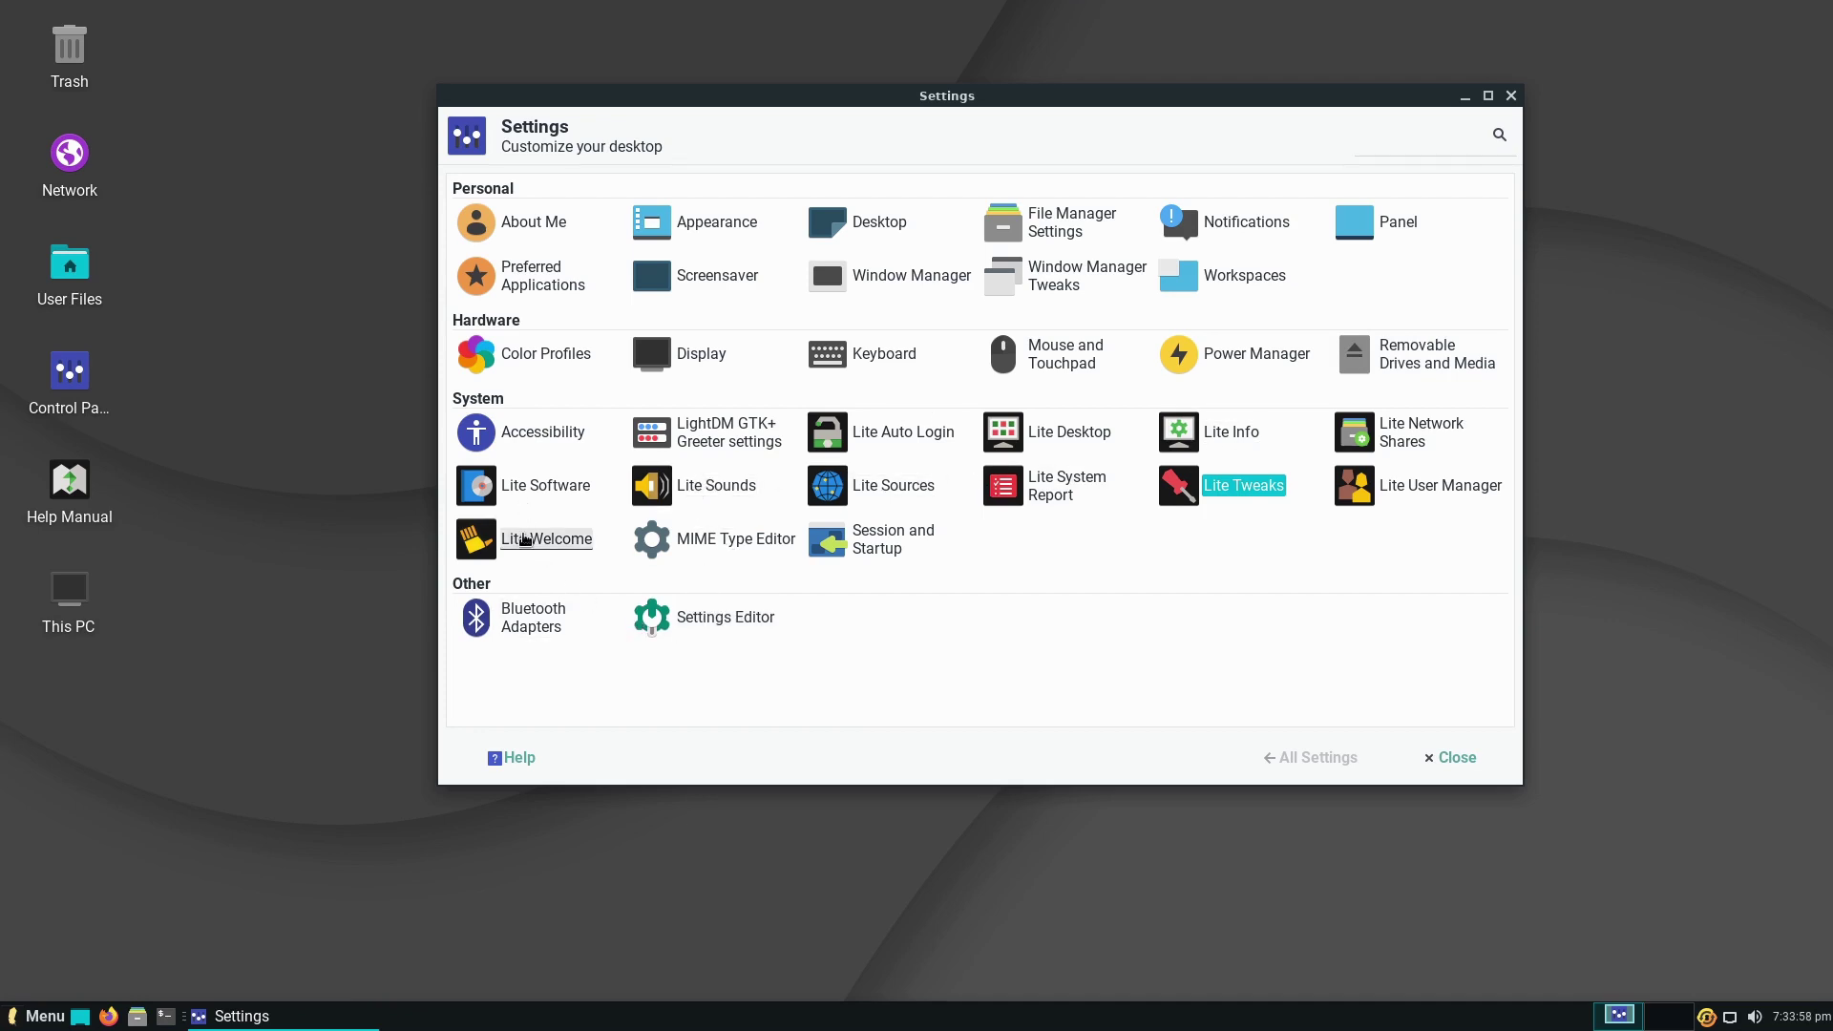
{"action": "left_click", "coordinate": [1510, 96]}
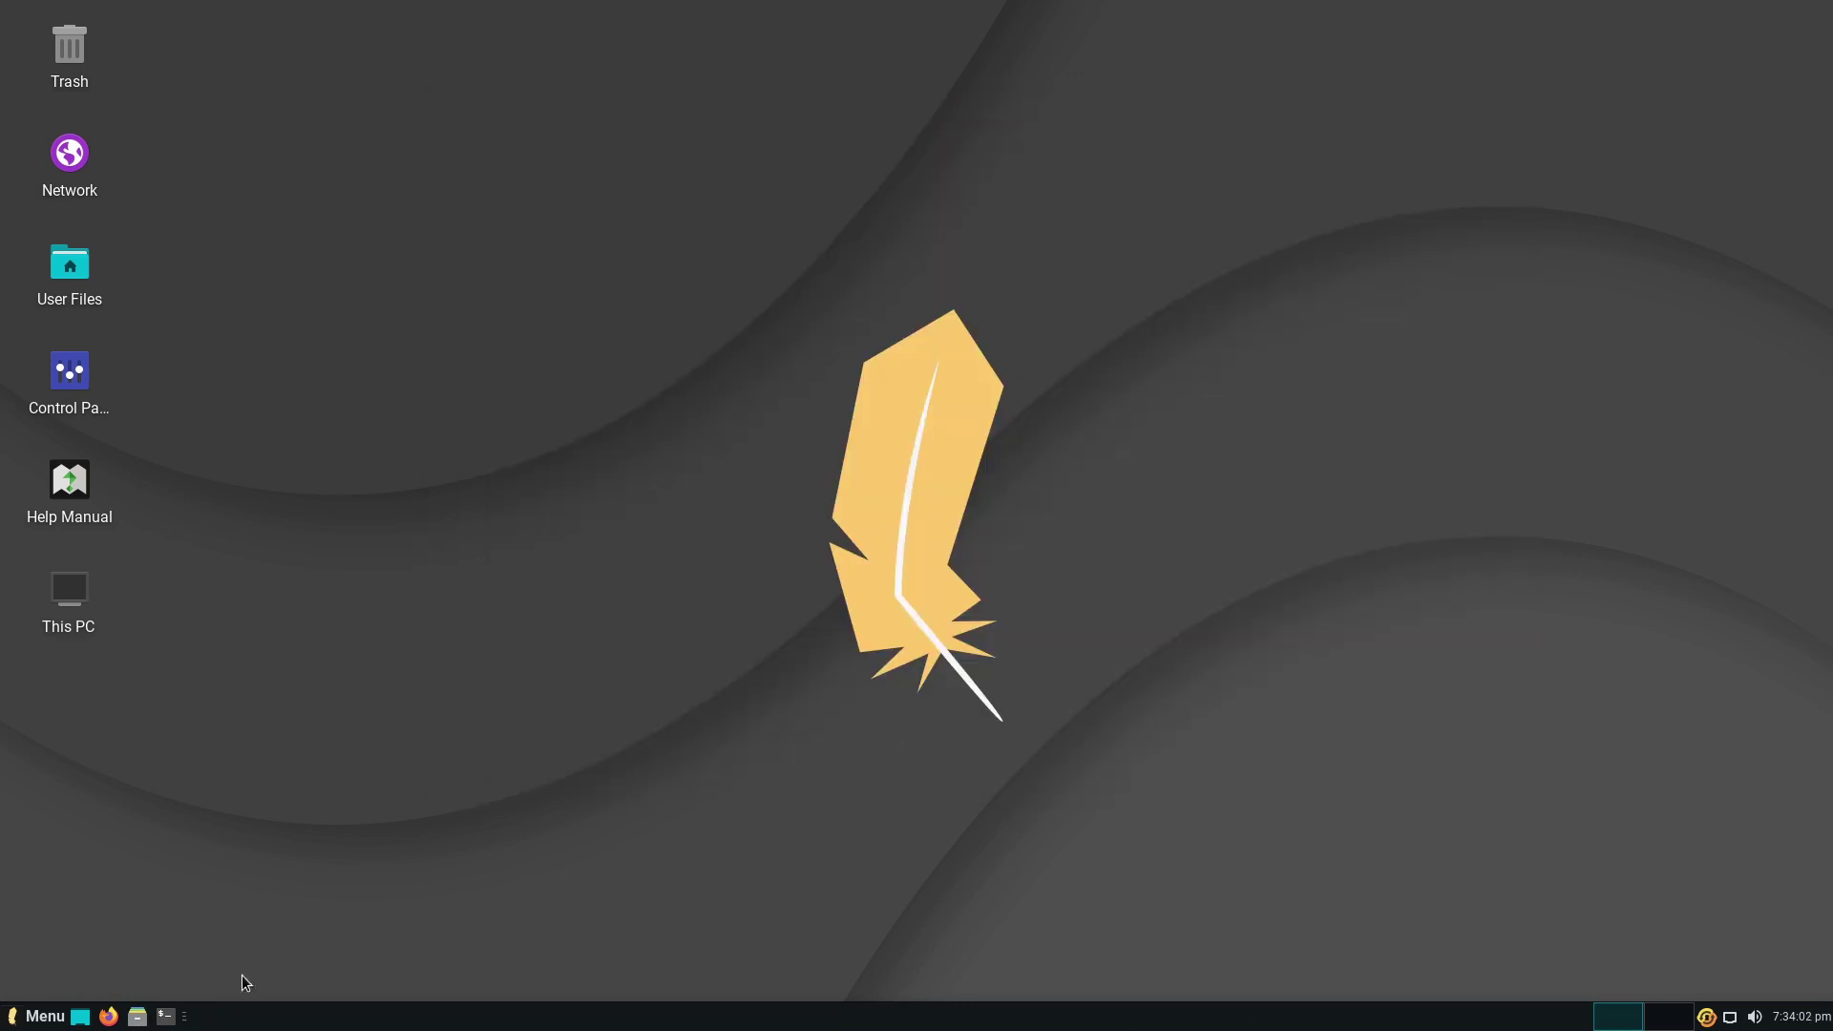
{"action": "left_click", "coordinate": [65, 1012]}
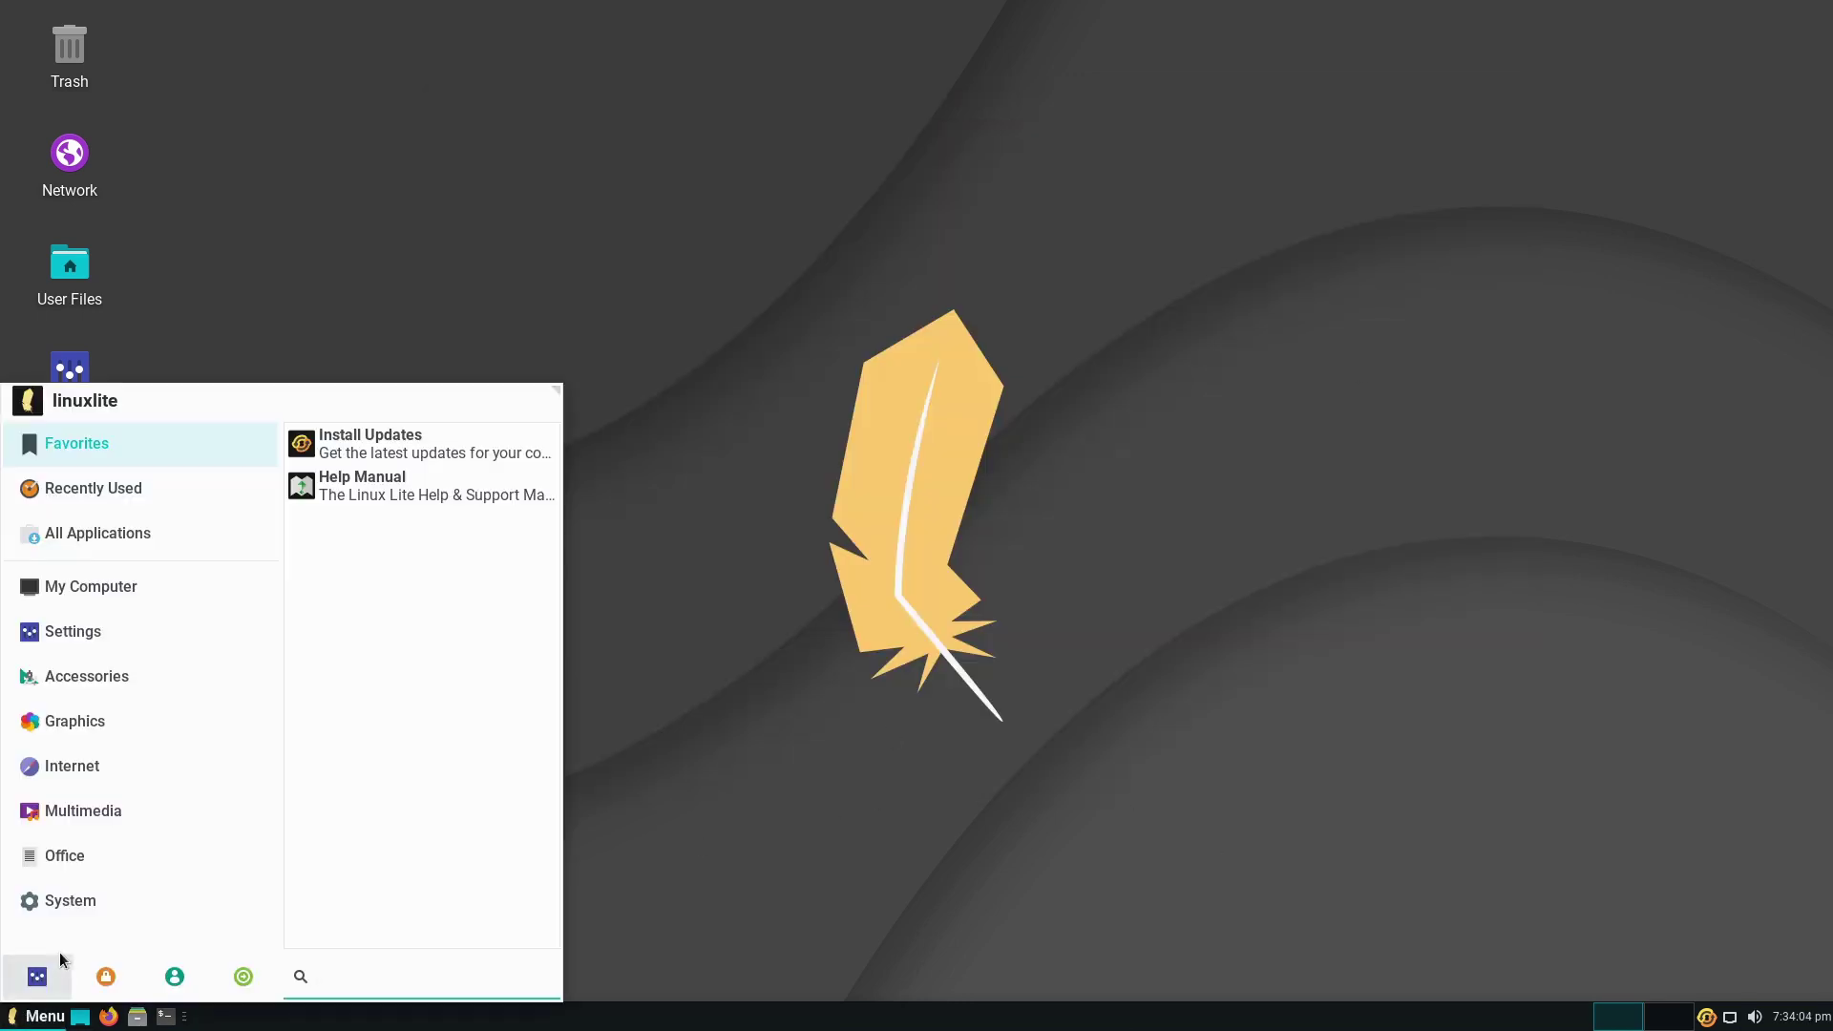
{"action": "left_click", "coordinate": [123, 586]}
{"action": "left_click", "coordinate": [130, 529]}
{"action": "left_click", "coordinate": [123, 588]}
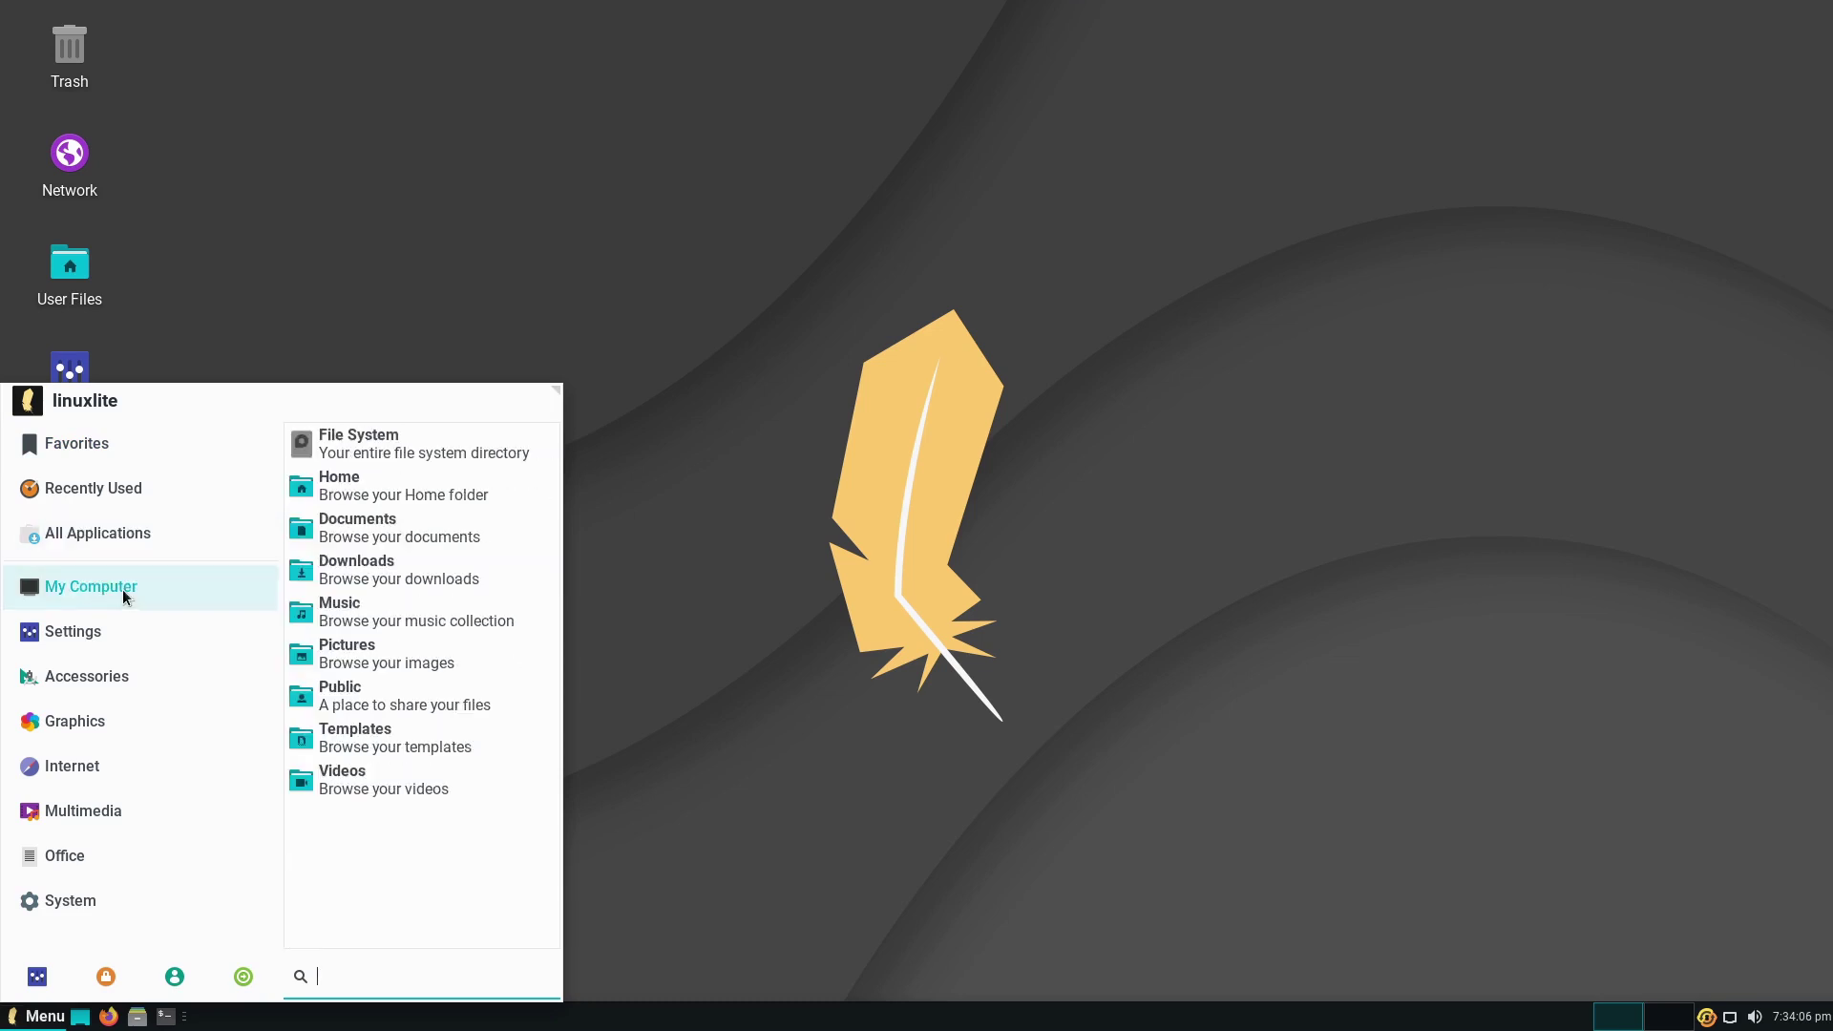
{"action": "left_click", "coordinate": [96, 622]}
{"action": "left_click", "coordinate": [100, 676]}
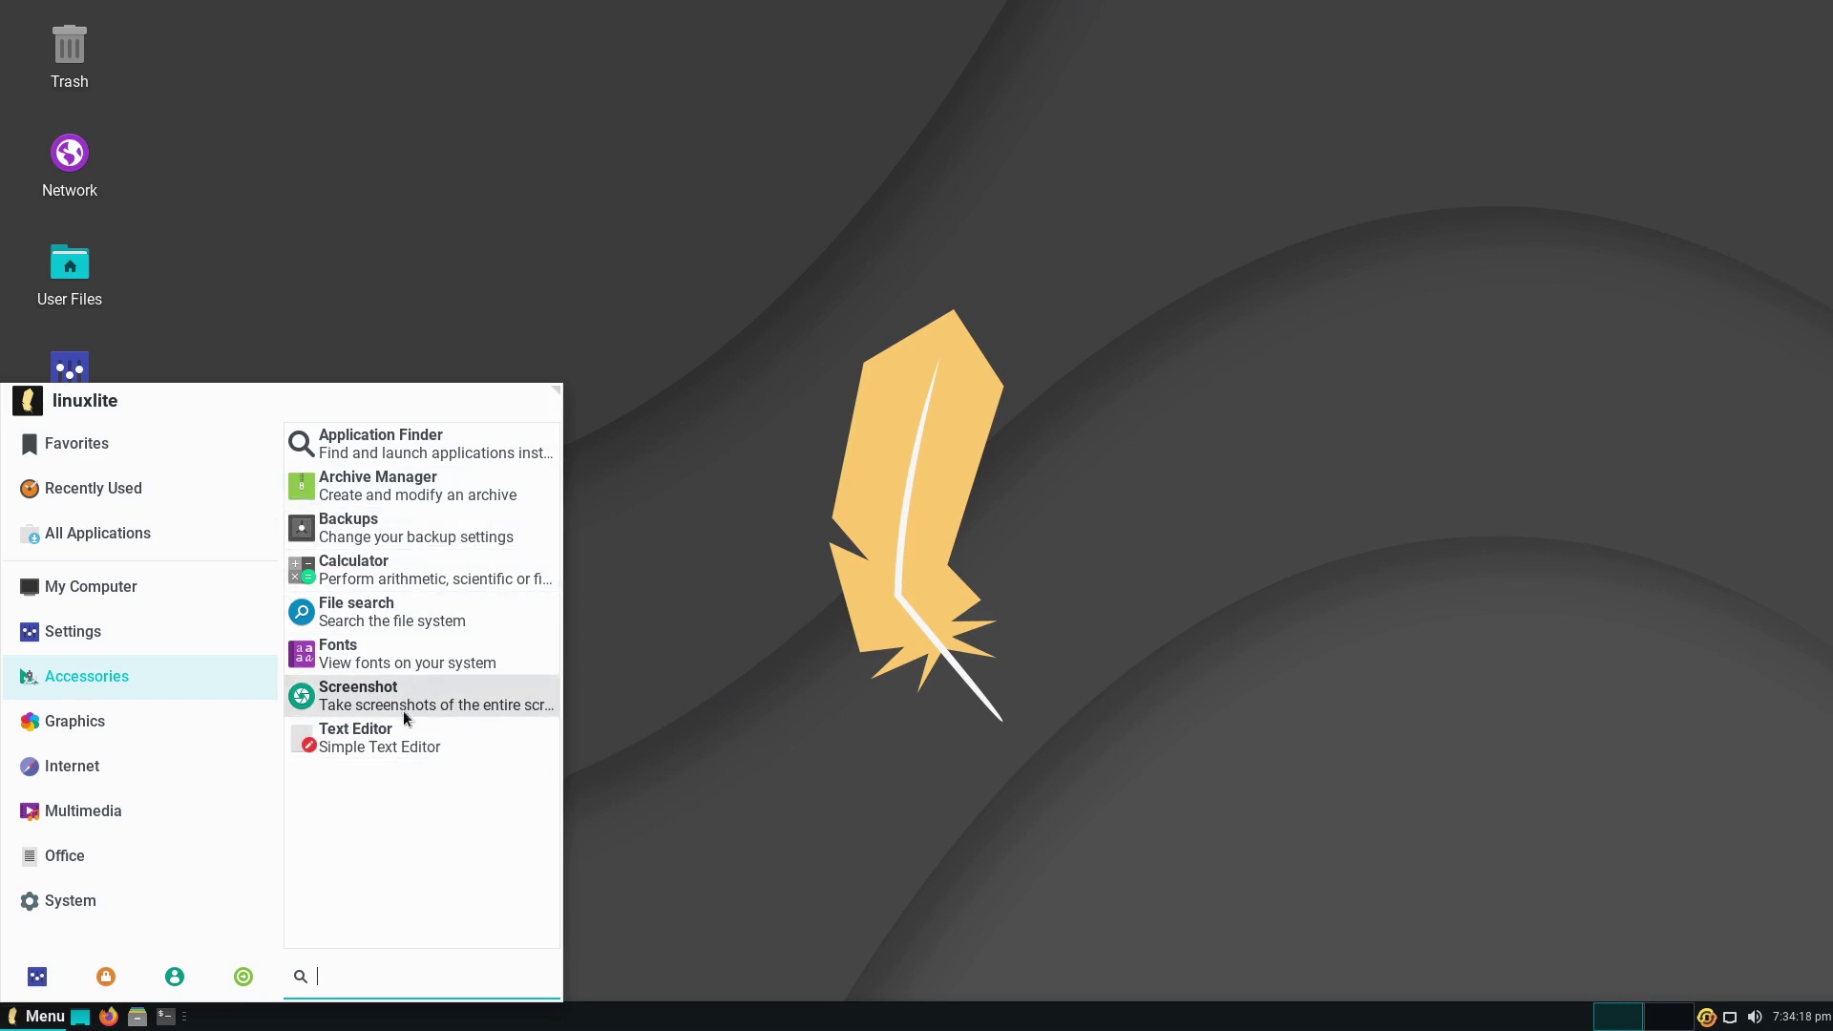
{"action": "left_click", "coordinate": [95, 716]}
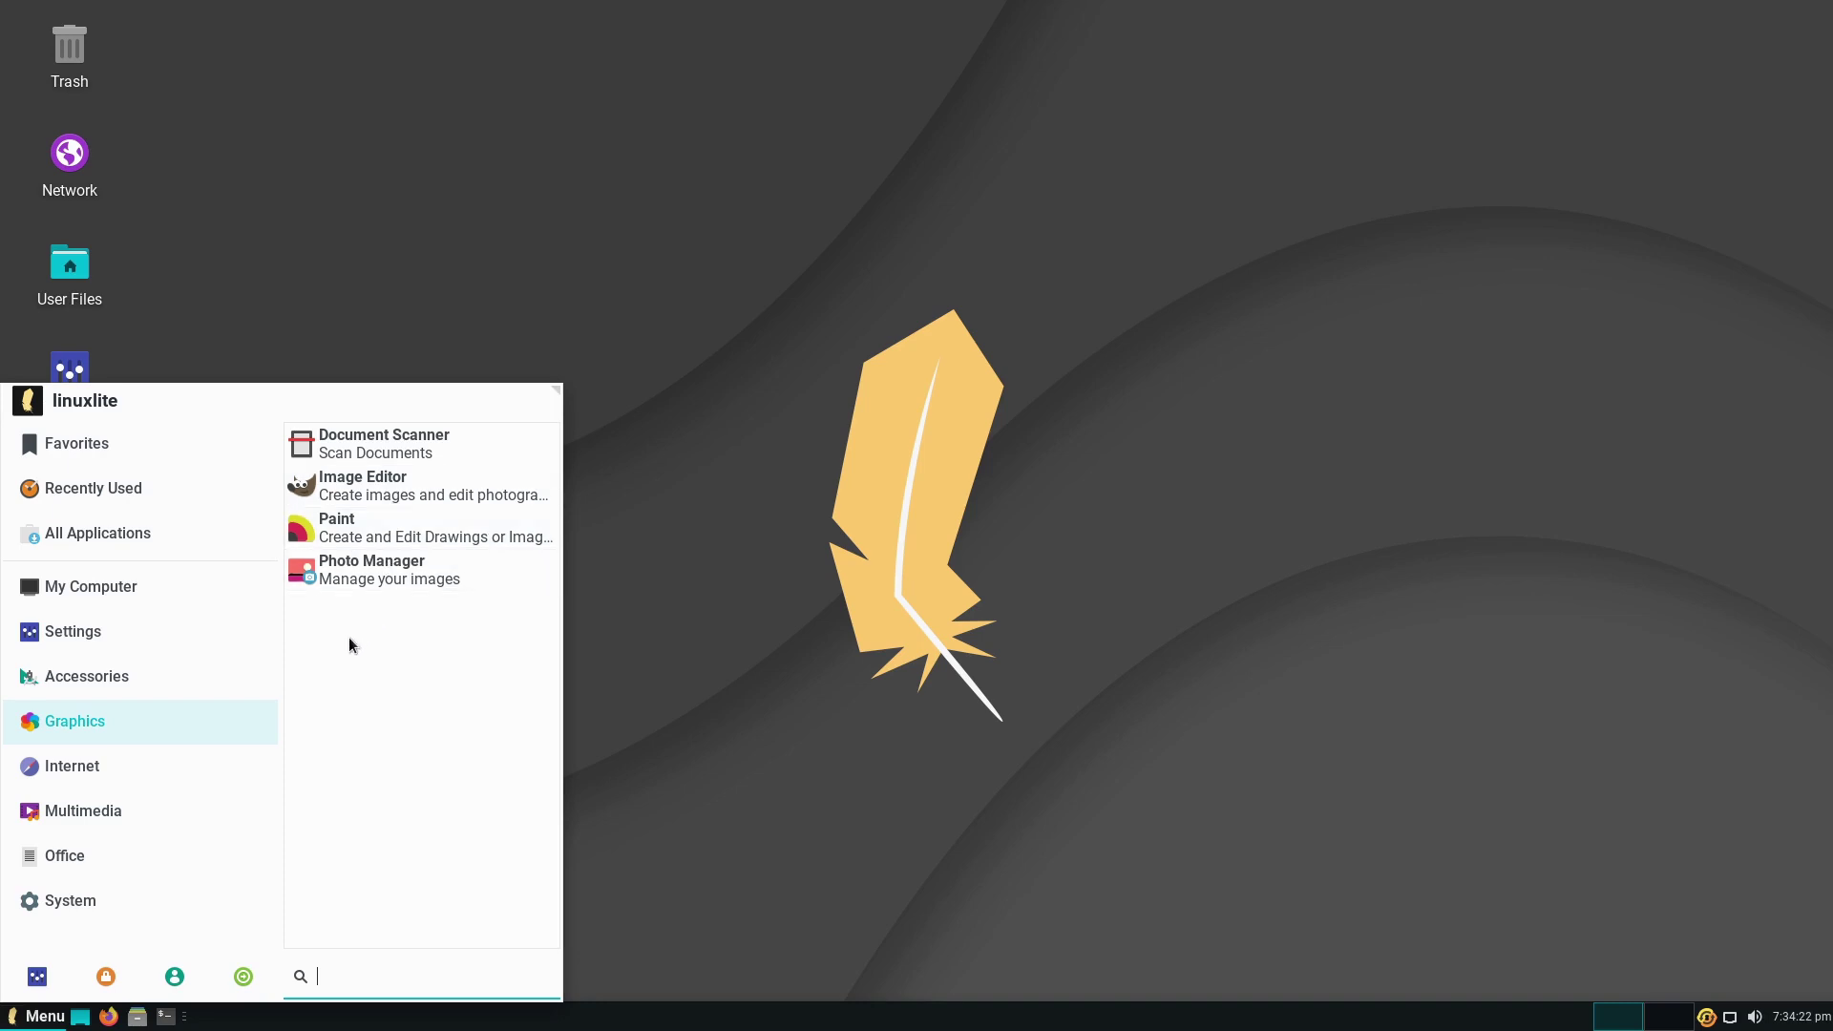
{"action": "left_click", "coordinate": [147, 775]}
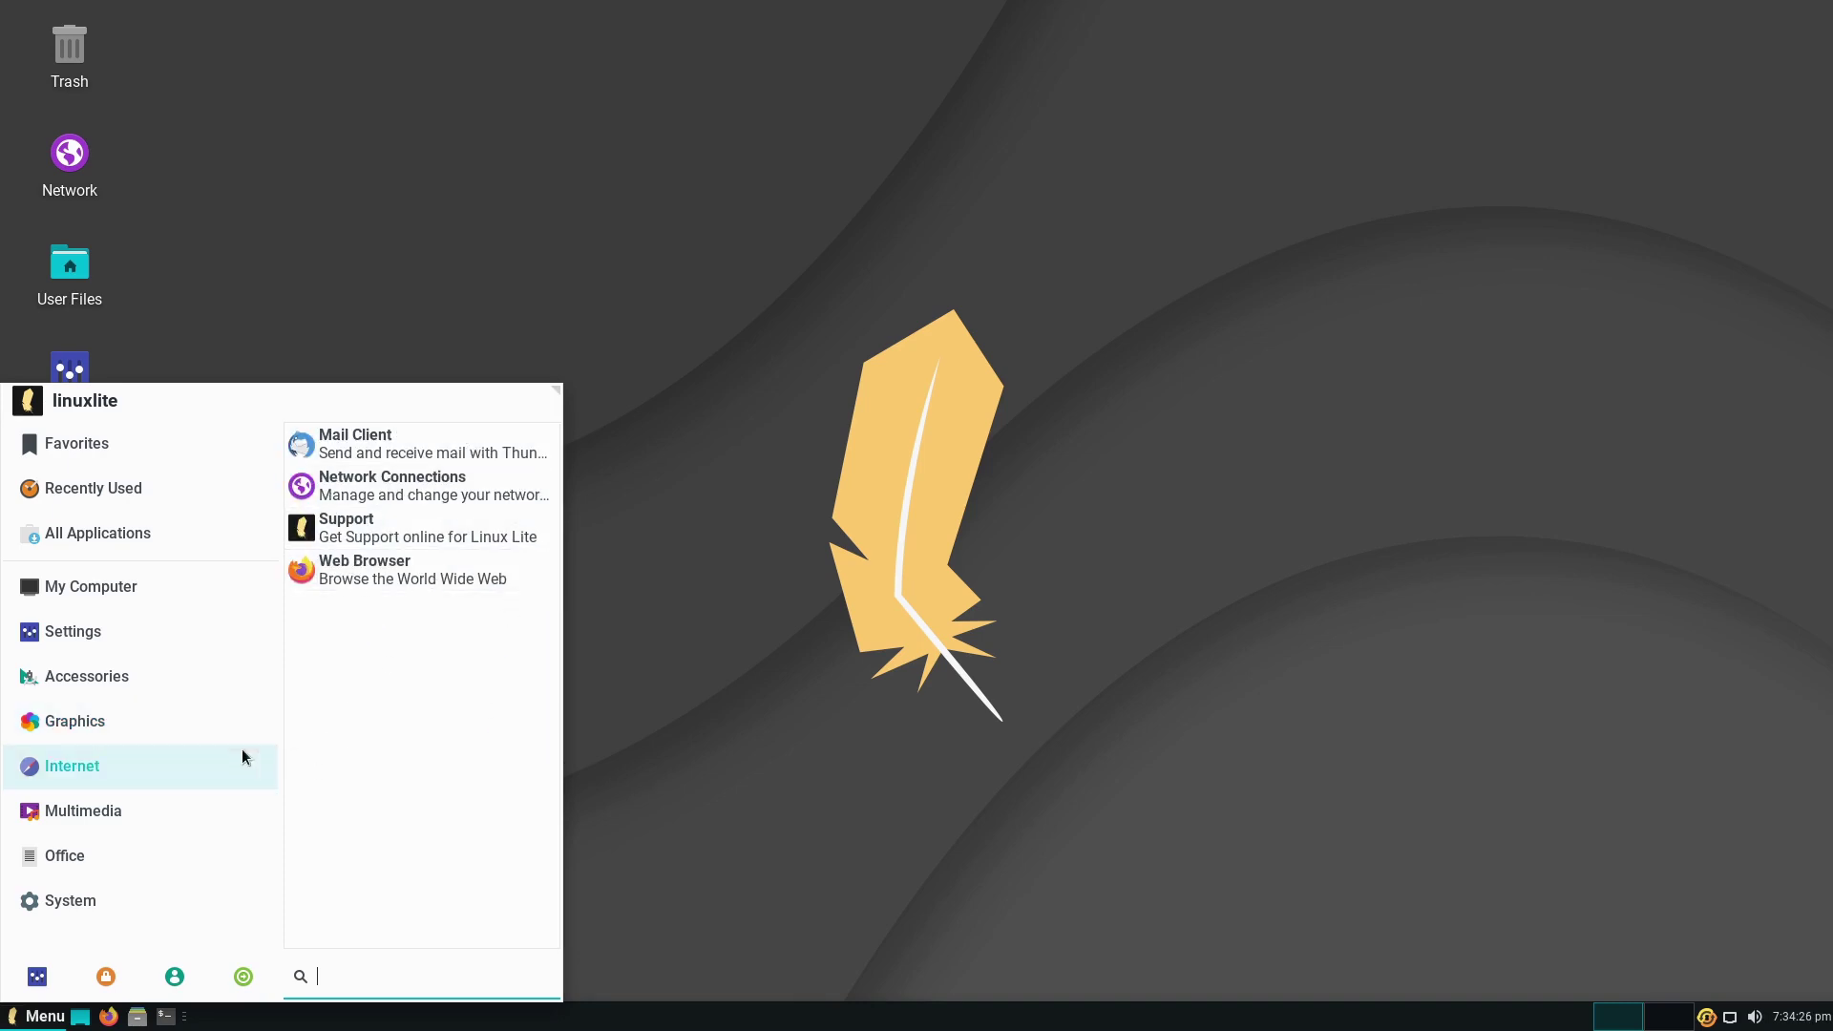
{"action": "left_click", "coordinate": [157, 811]}
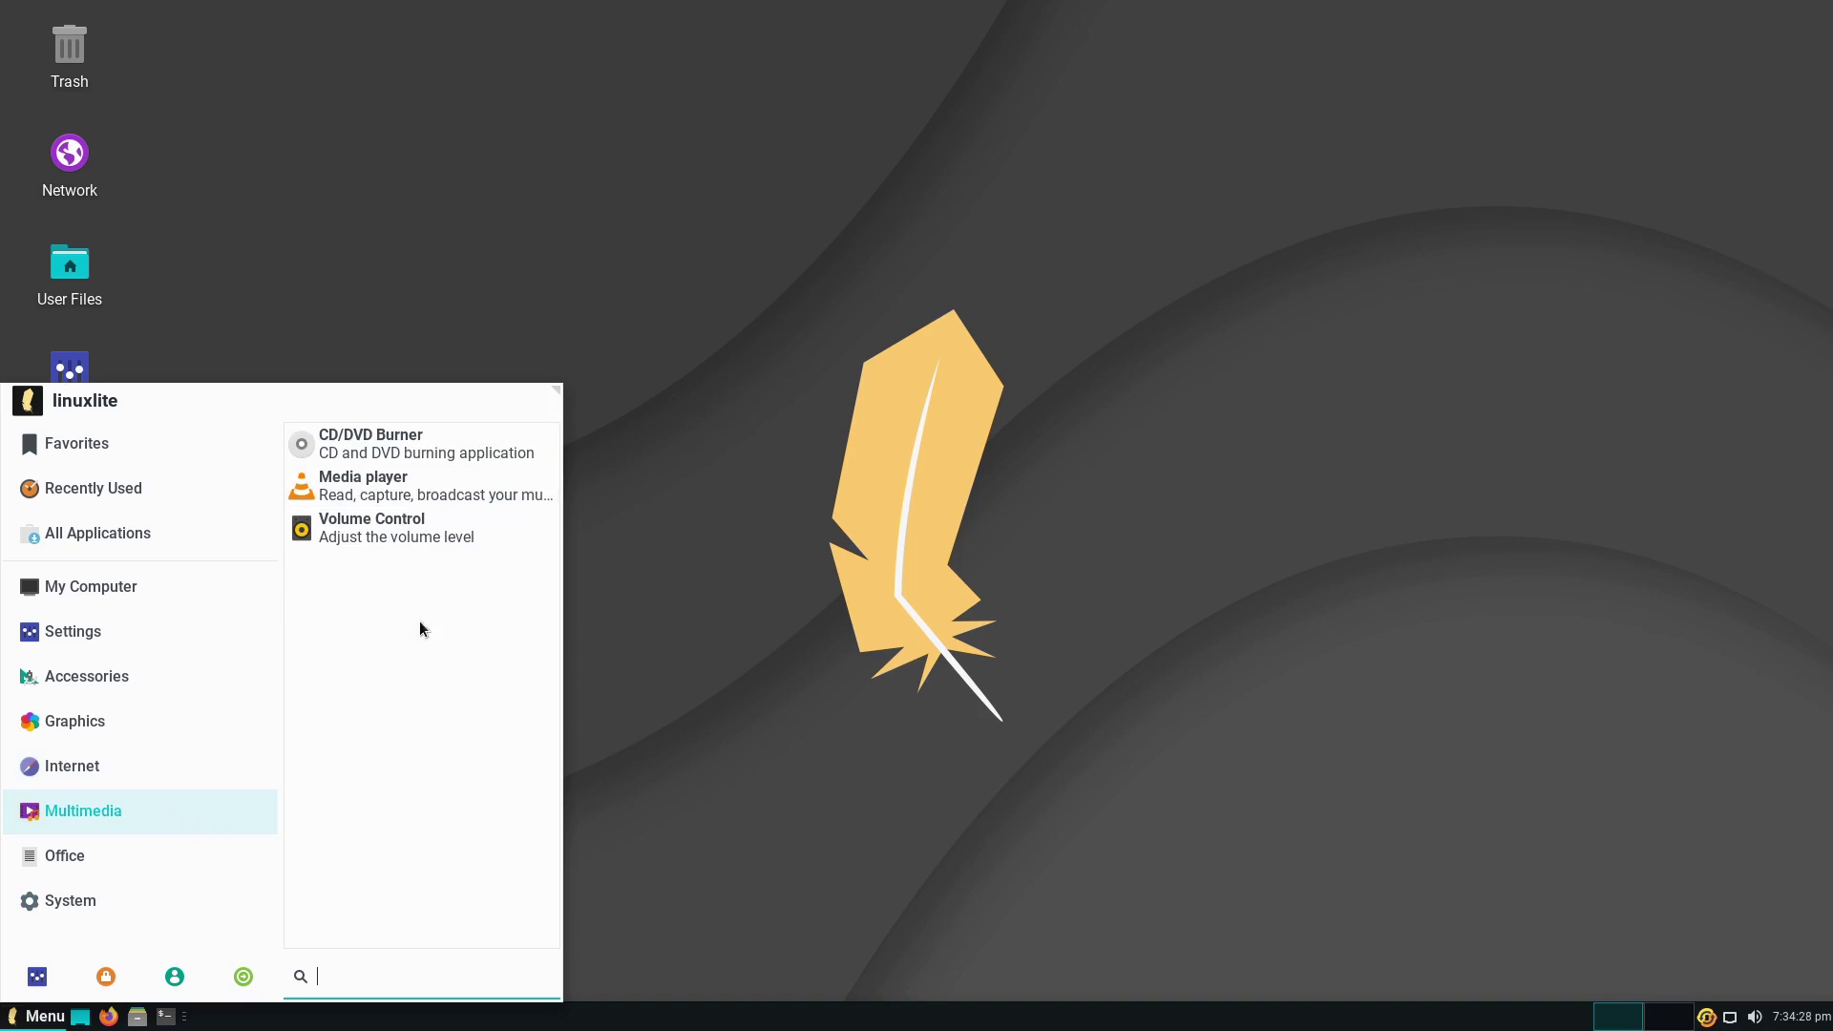
{"action": "left_click", "coordinate": [141, 873]}
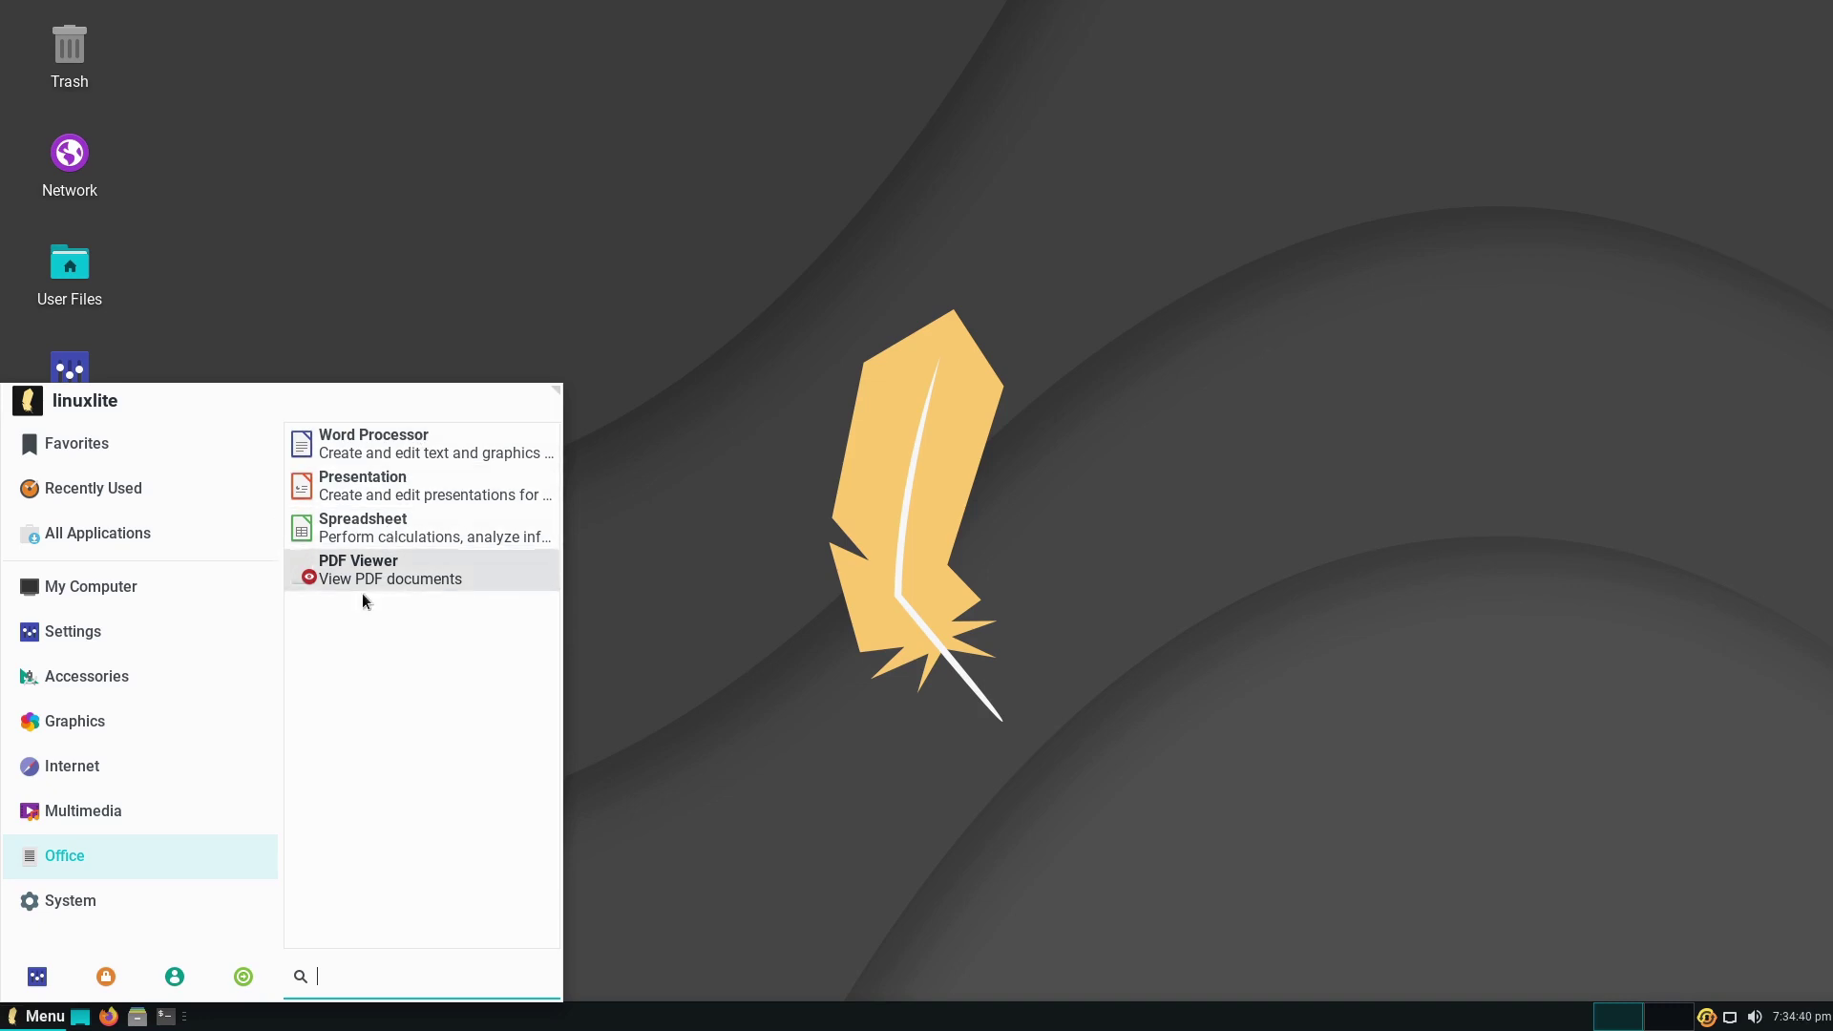
{"action": "left_click", "coordinate": [231, 731]}
{"action": "left_click", "coordinate": [130, 802]}
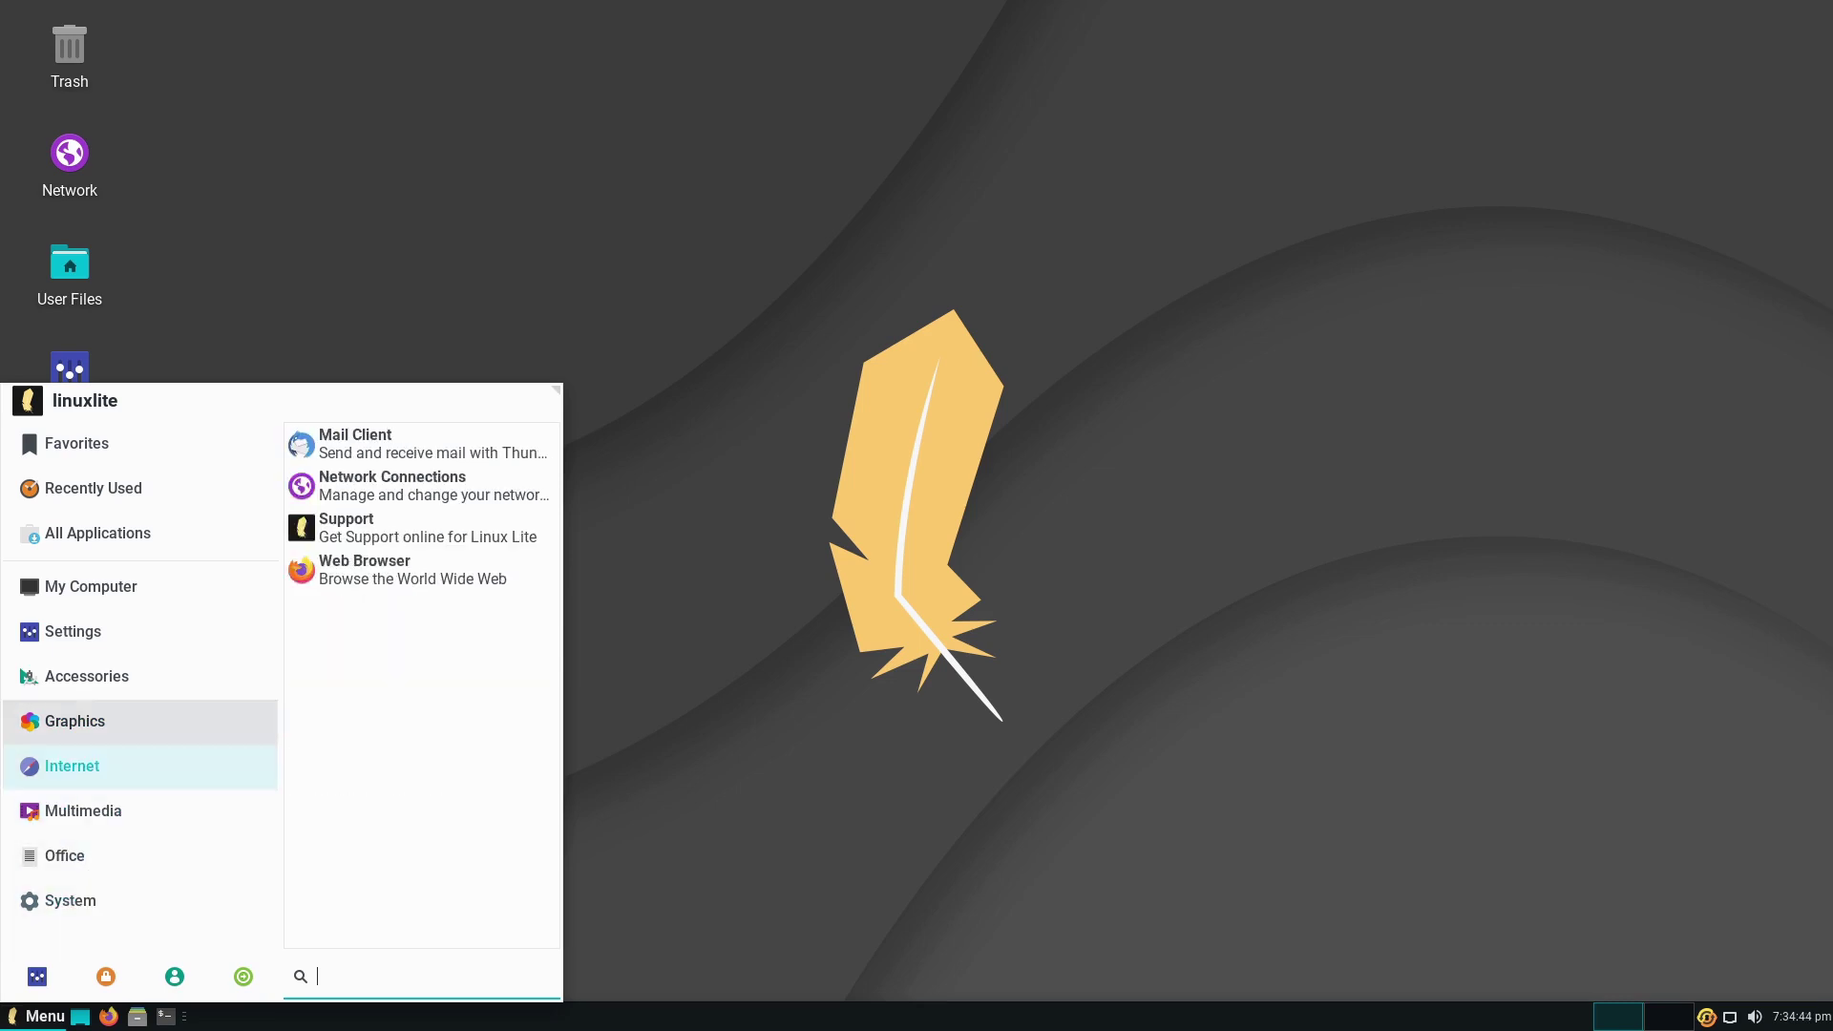
{"action": "mouse_move", "coordinate": [99, 875]}
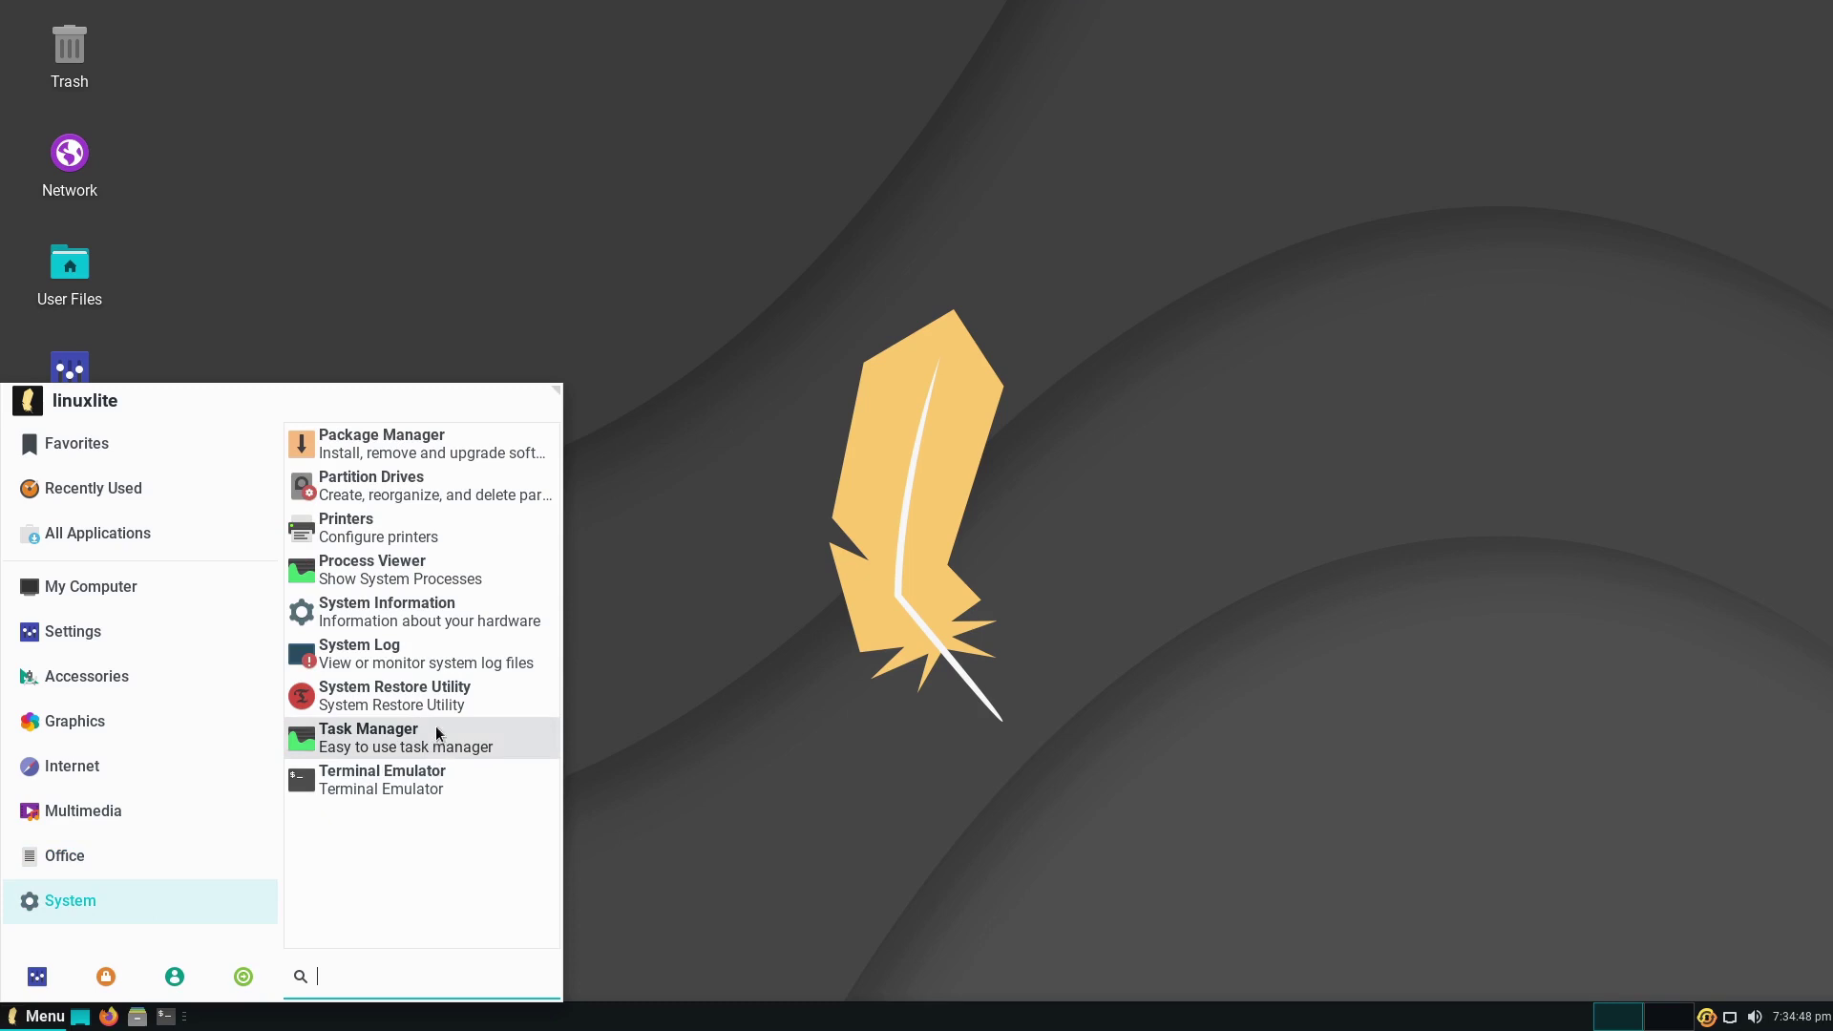
{"action": "left_click", "coordinate": [950, 566]}
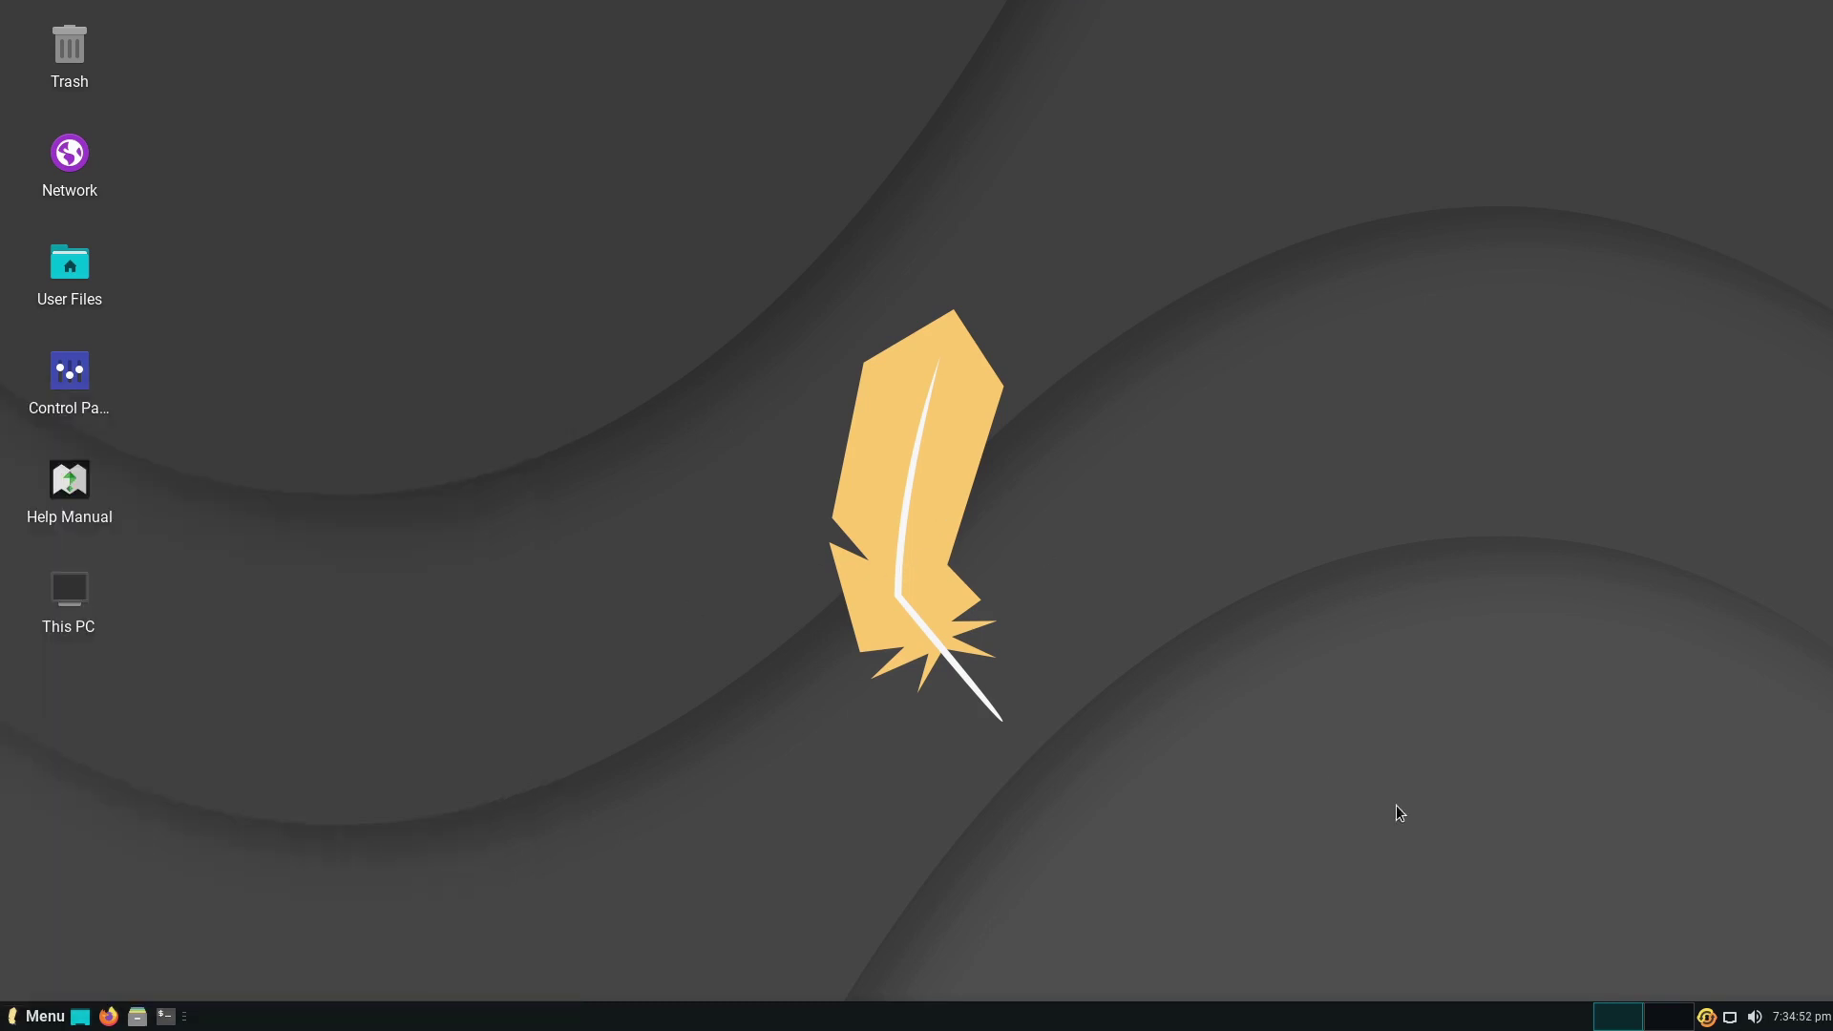
{"action": "right_click", "coordinate": [1708, 1018]}
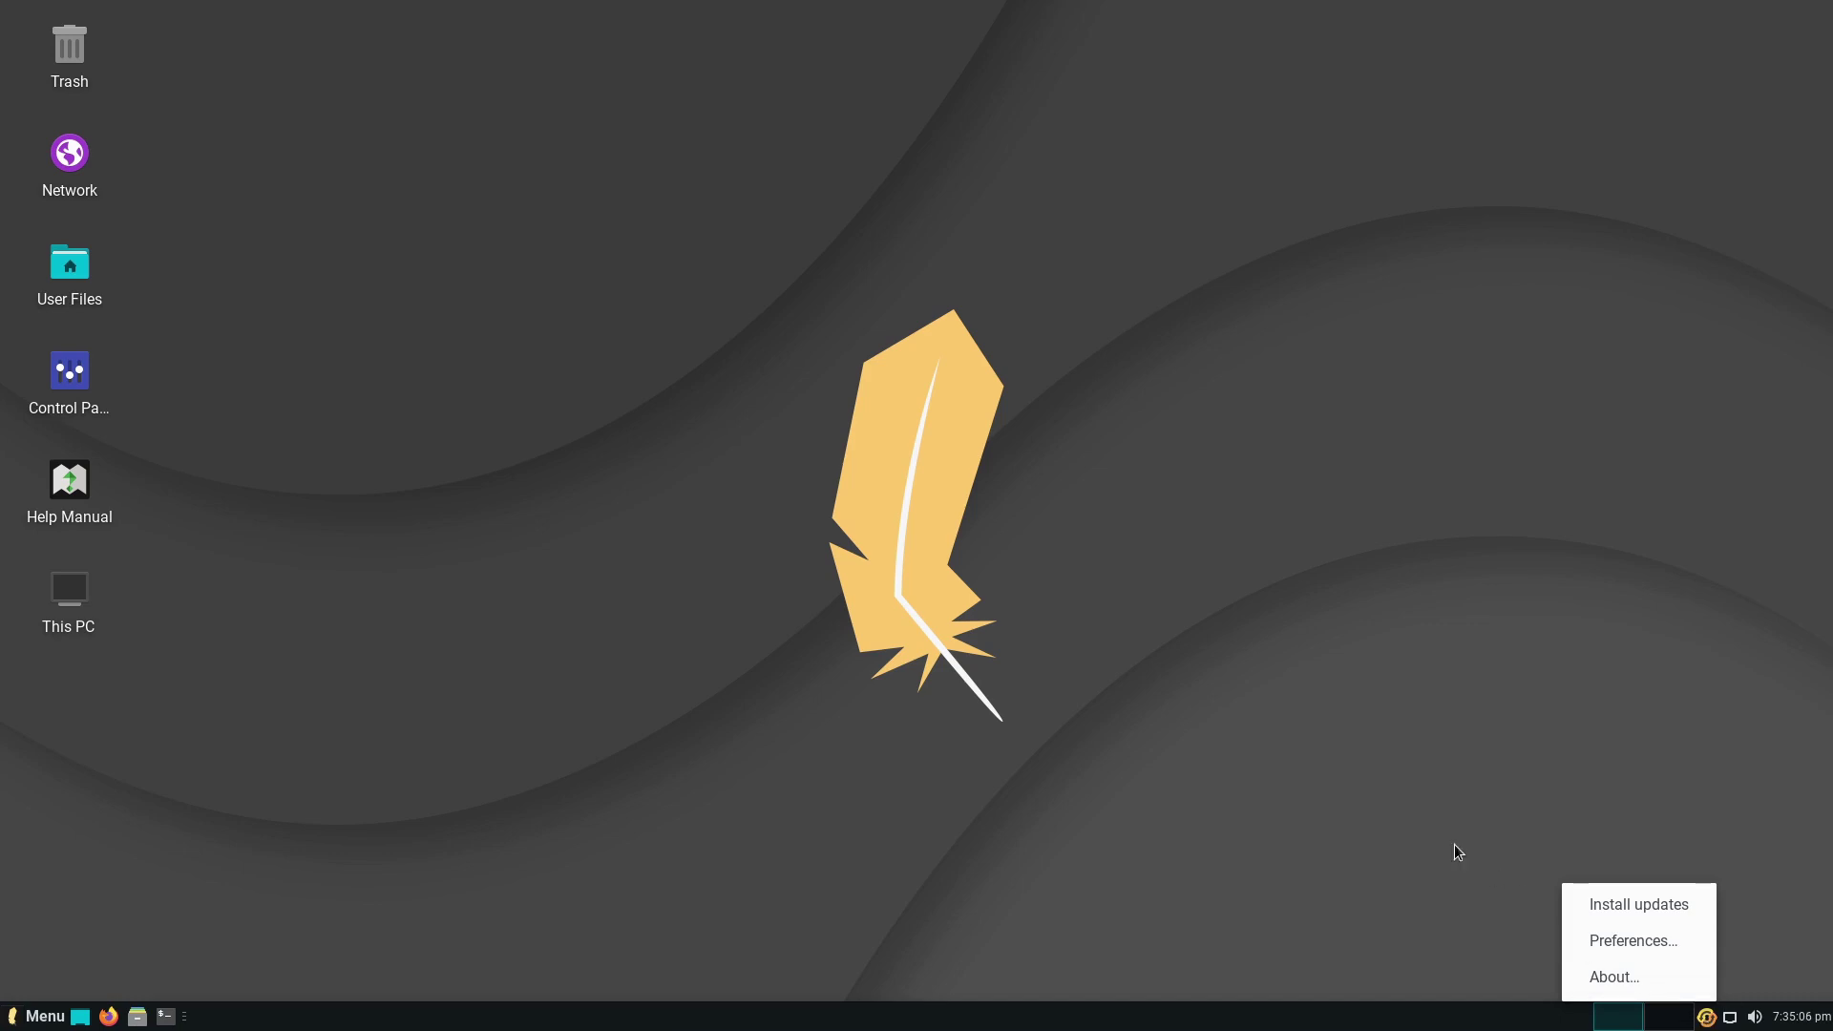
{"action": "left_click", "coordinate": [1400, 795]}
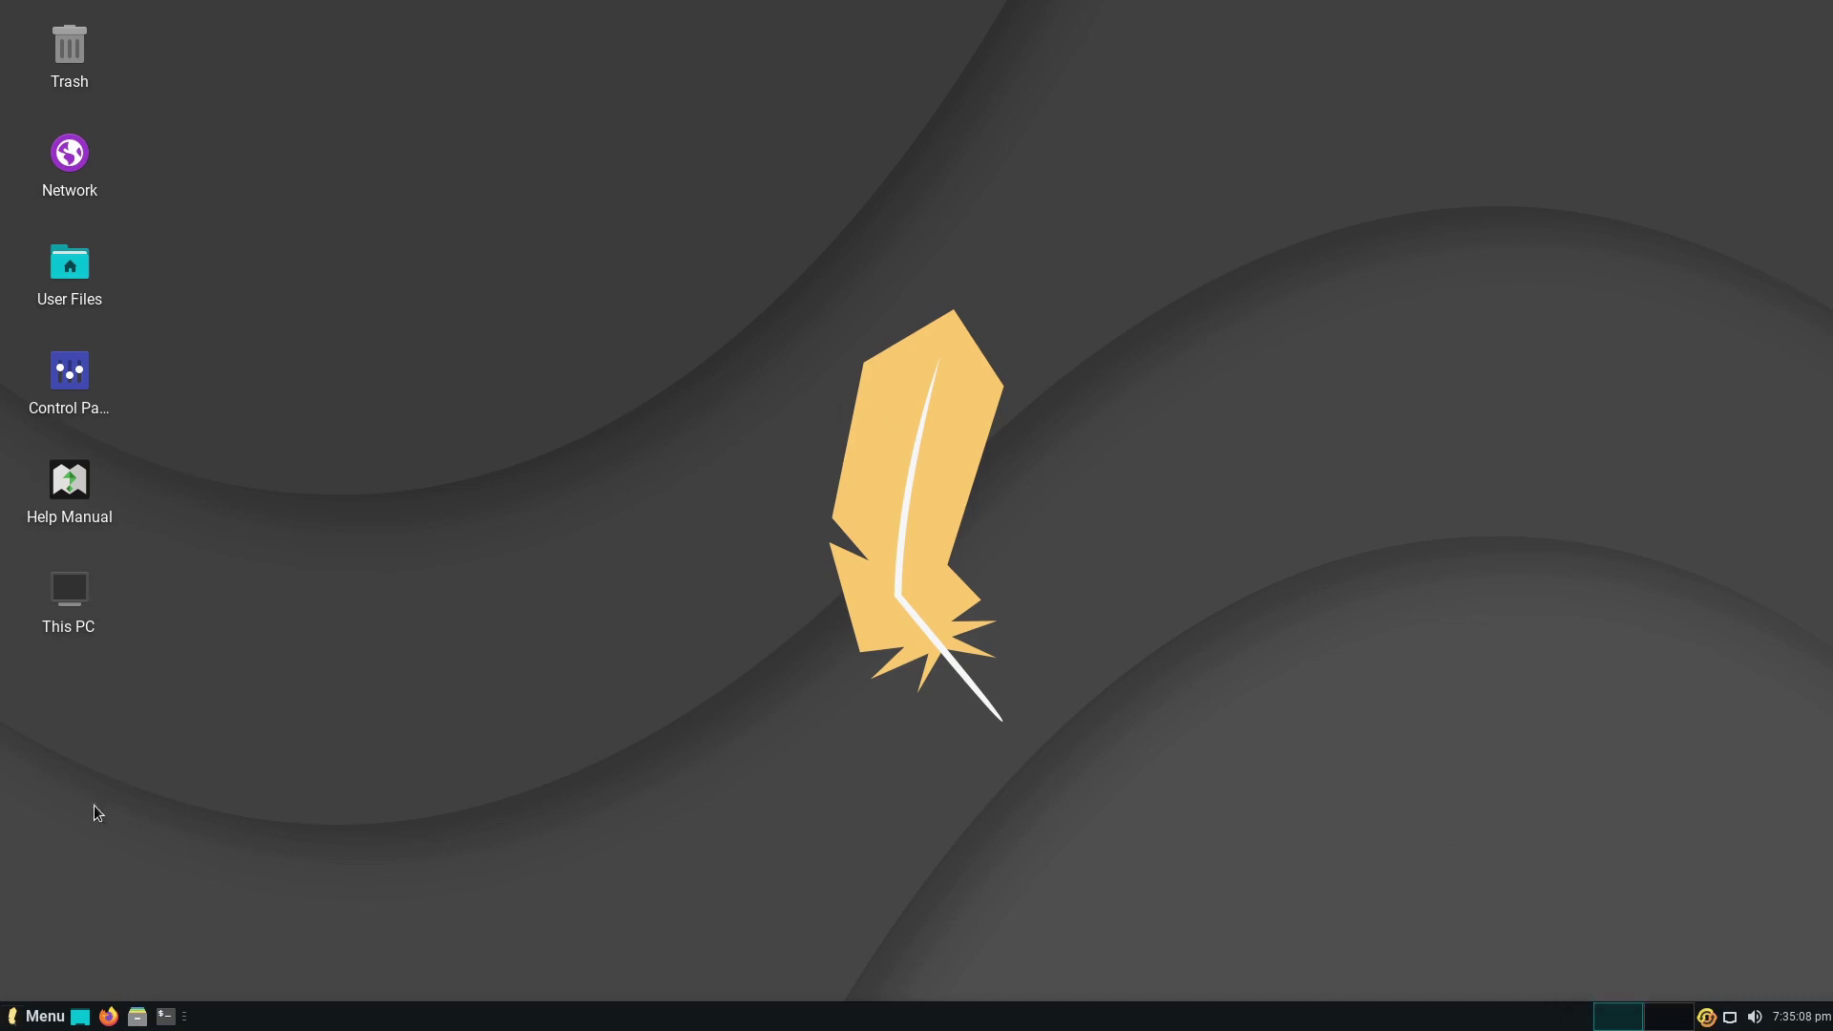
{"action": "left_click", "coordinate": [40, 1016]}
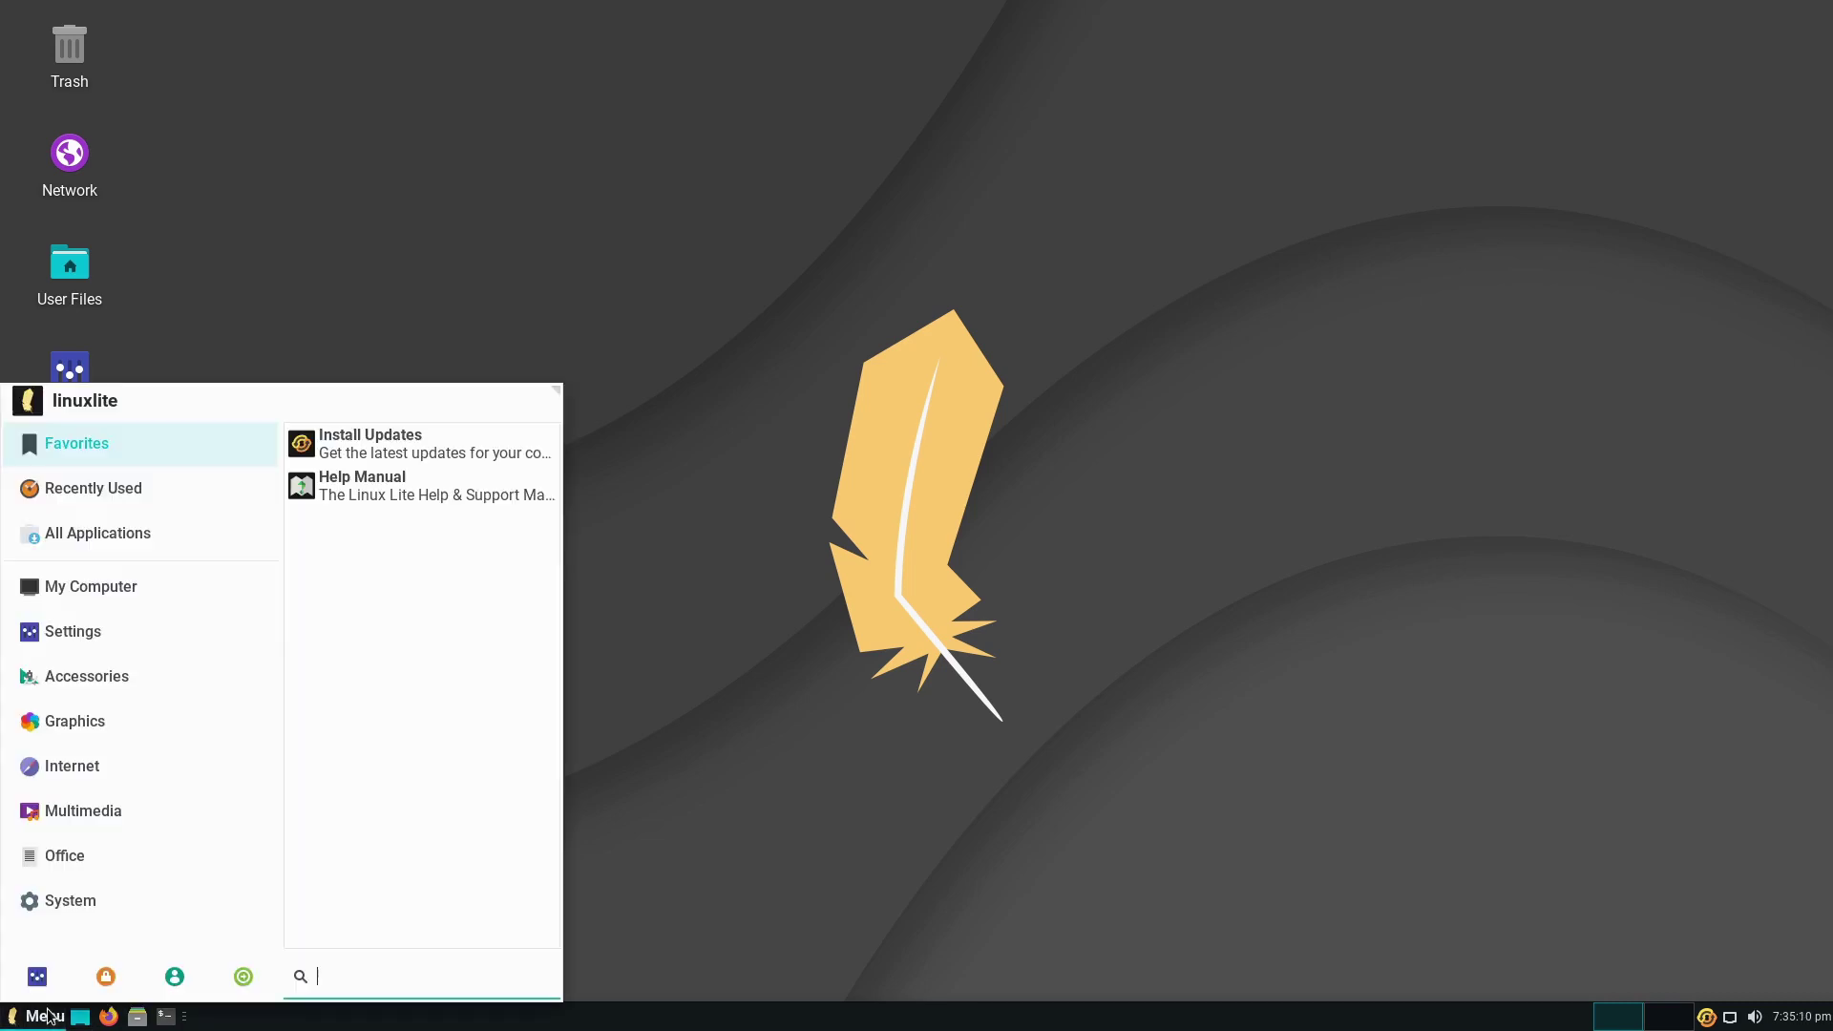
{"action": "left_click", "coordinate": [850, 576]}
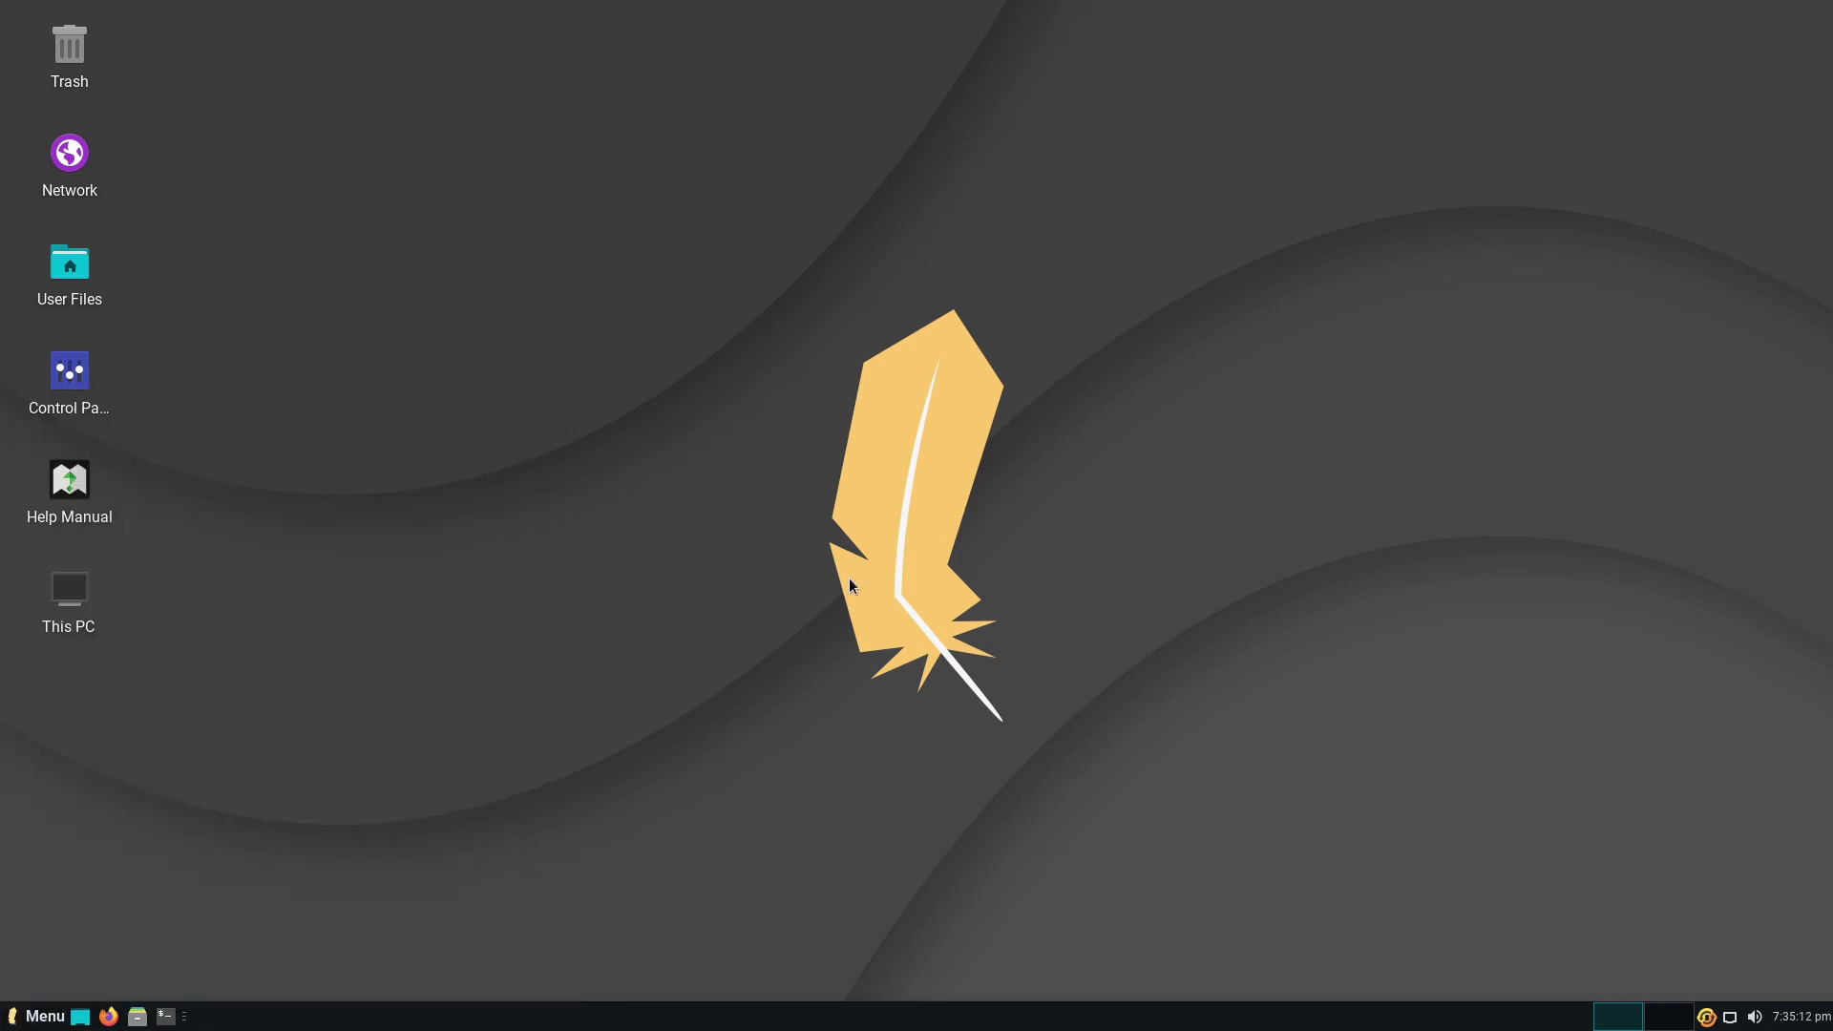